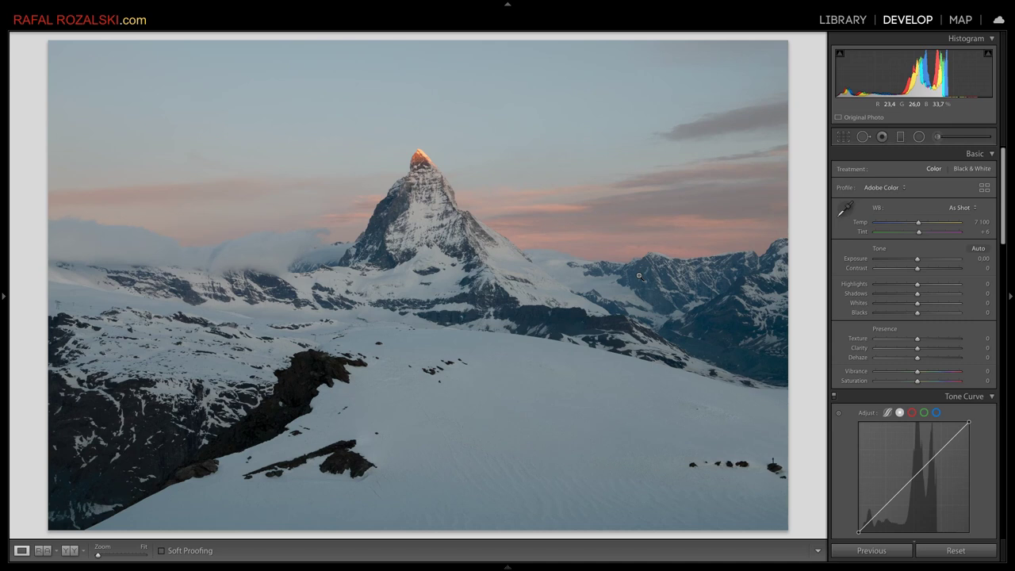
Open the Profile Browser and scroll through the expanded custom profiles group
left_click(879, 188)
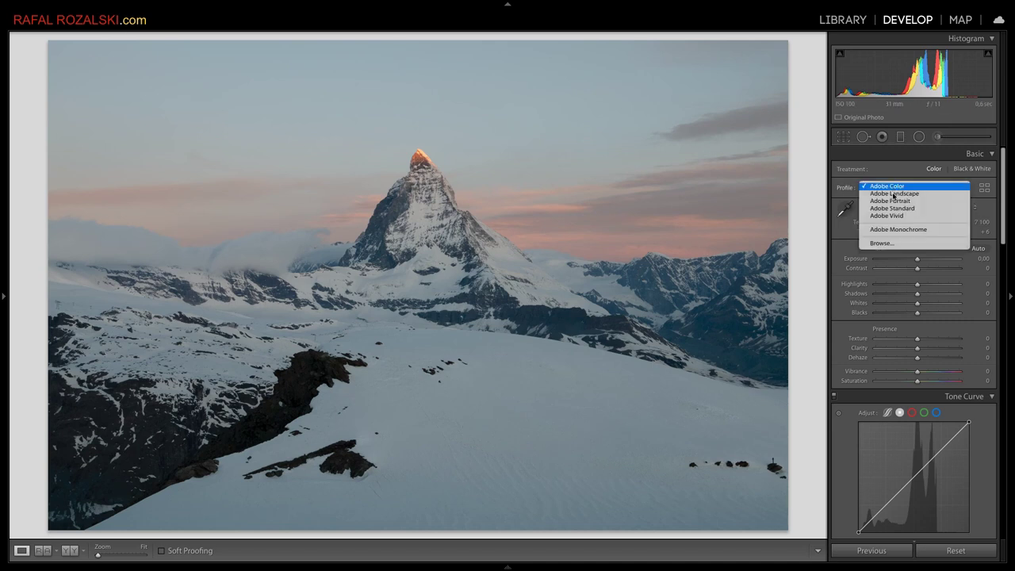
left_click(881, 244)
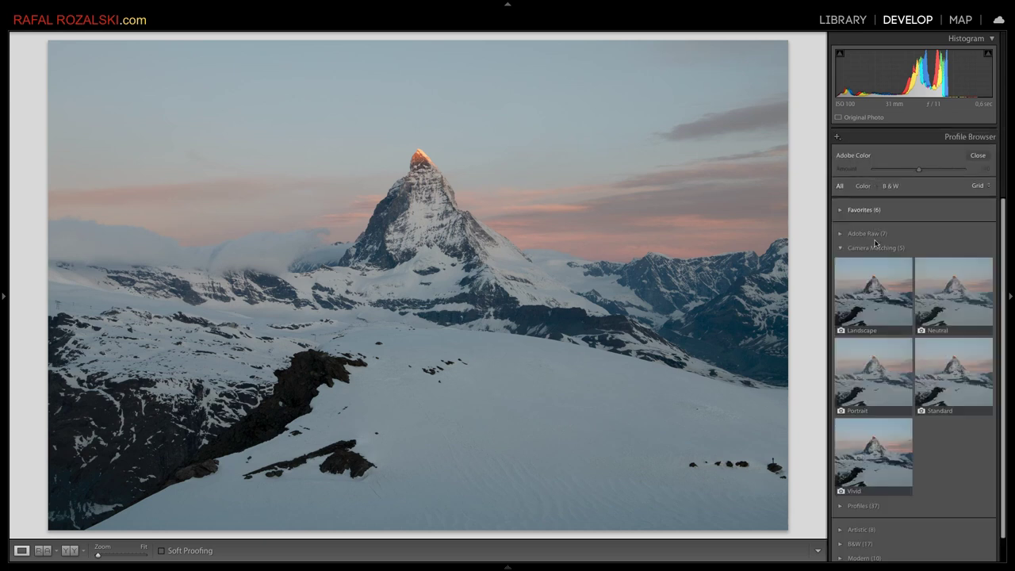
left_click(859, 506)
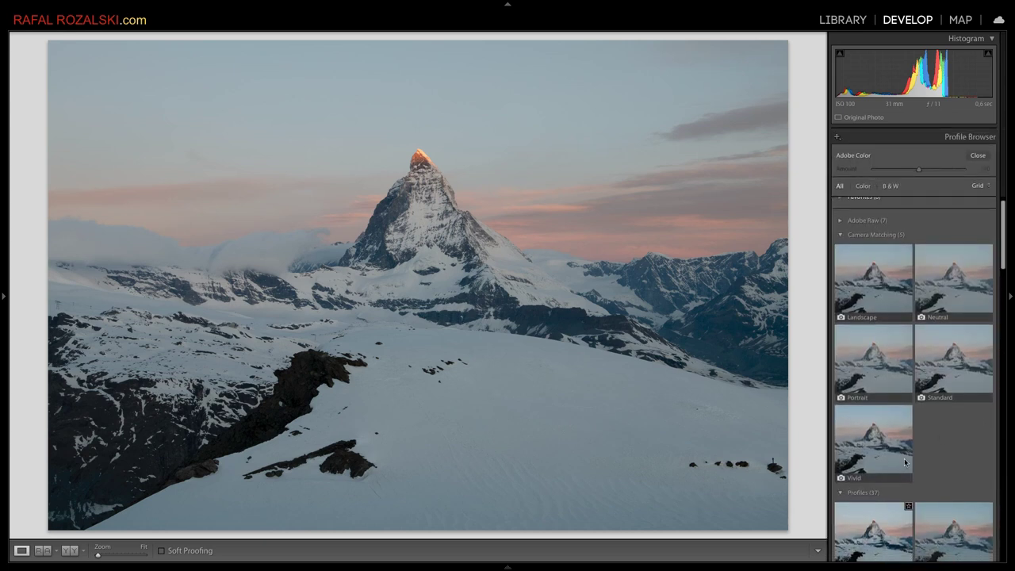
scroll(958, 430, "down", 1)
scroll(961, 424, "down", 1)
scroll(965, 420, "up", 3)
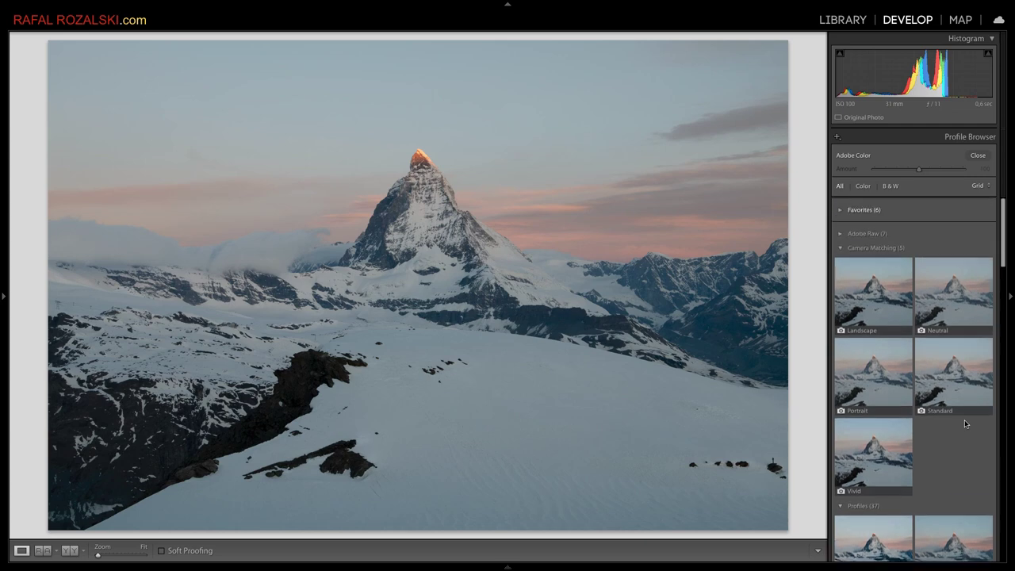
scroll(964, 421, "down", 3)
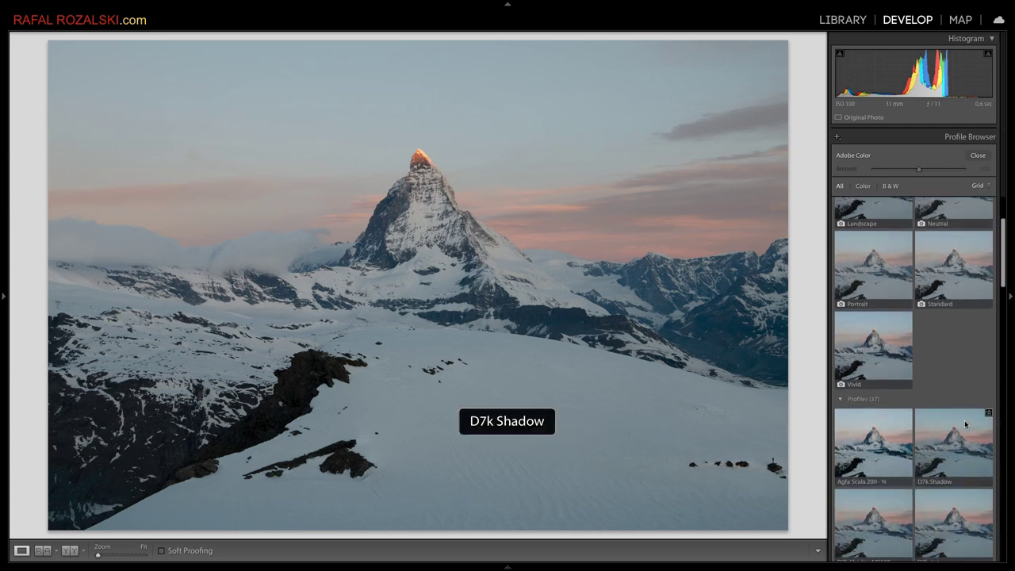
scroll(979, 356, "down", 2)
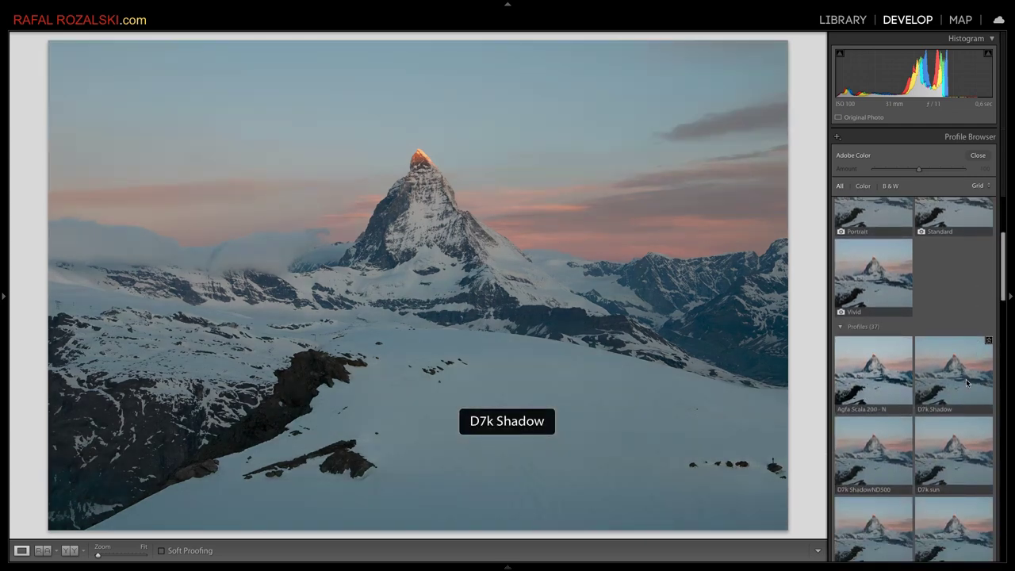
scroll(965, 372, "down", 1)
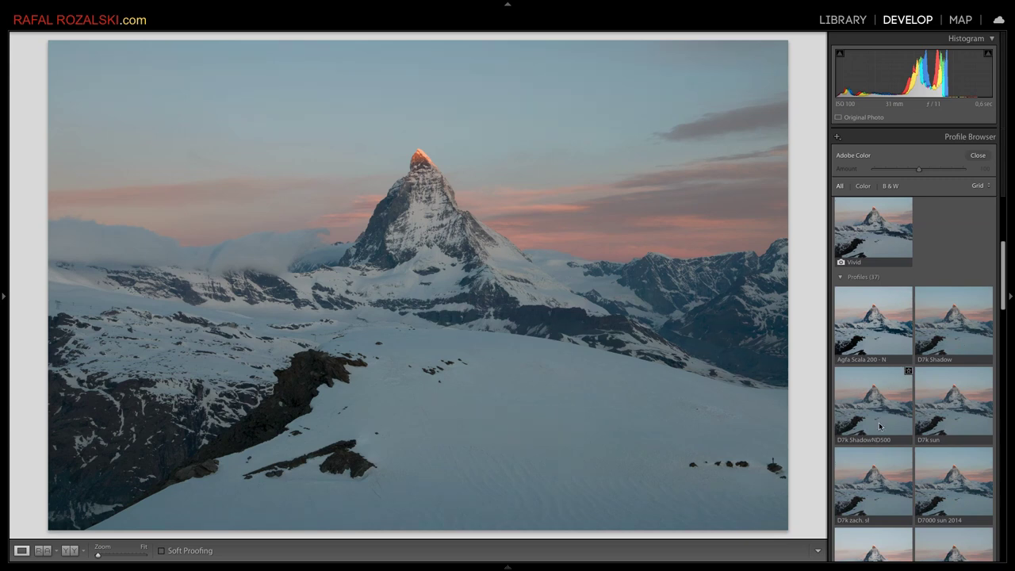
scroll(881, 426, "down", 2)
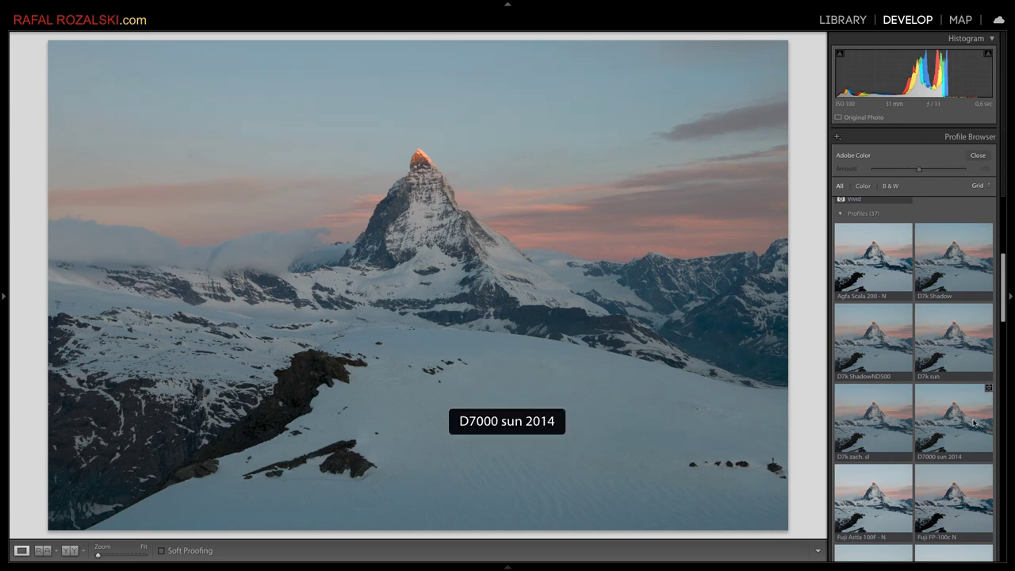
Try the D7k zach. sł custom profile, then apply Camera Standard
left_click(880, 417)
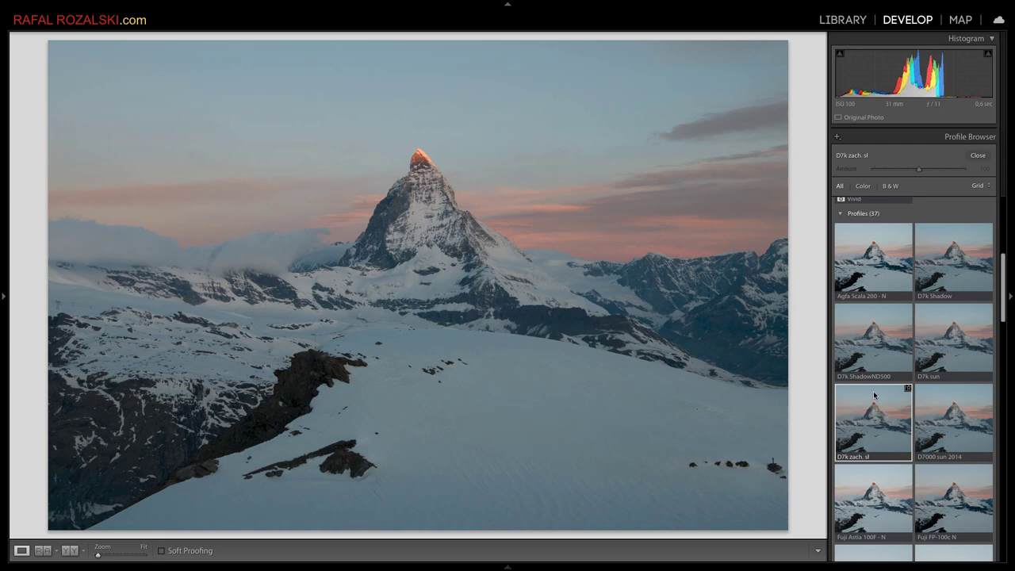
scroll(962, 375, "up", 2)
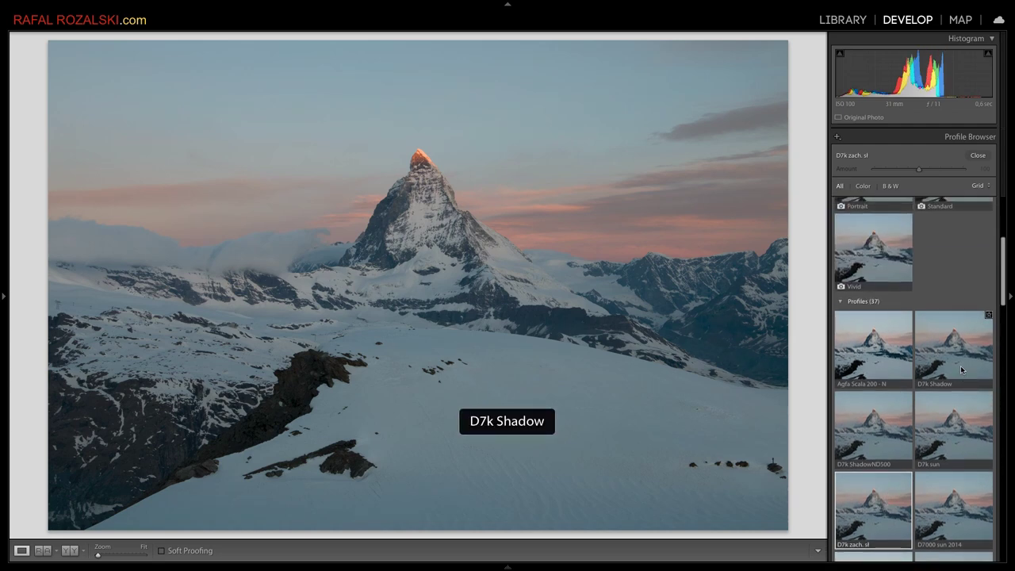
scroll(952, 357, "up", 3)
scroll(937, 333, "up", 2)
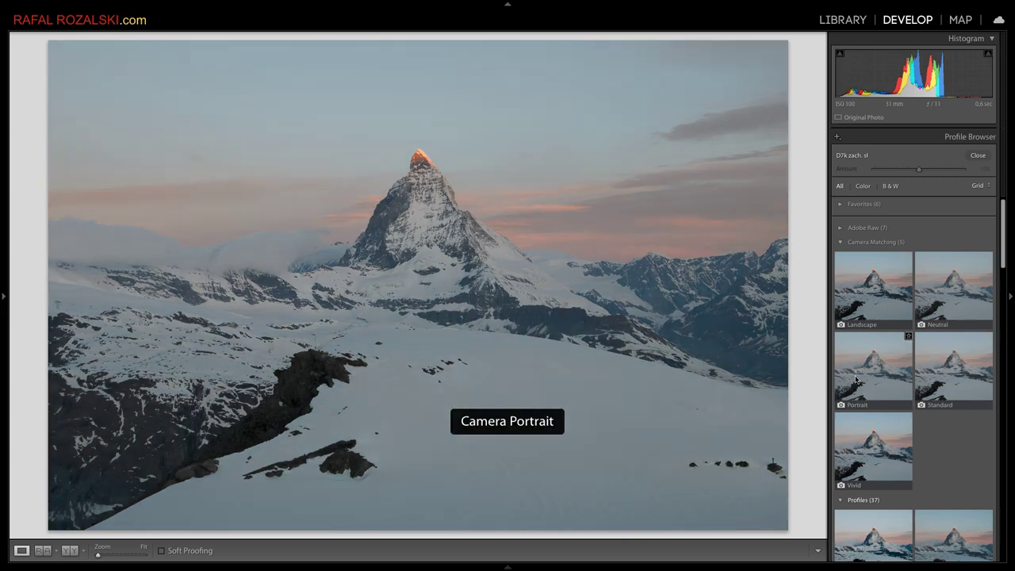
left_click(950, 366)
Back in the Basic panel, set white balance to Tint +21 and Temp 6,905
left_click(979, 156)
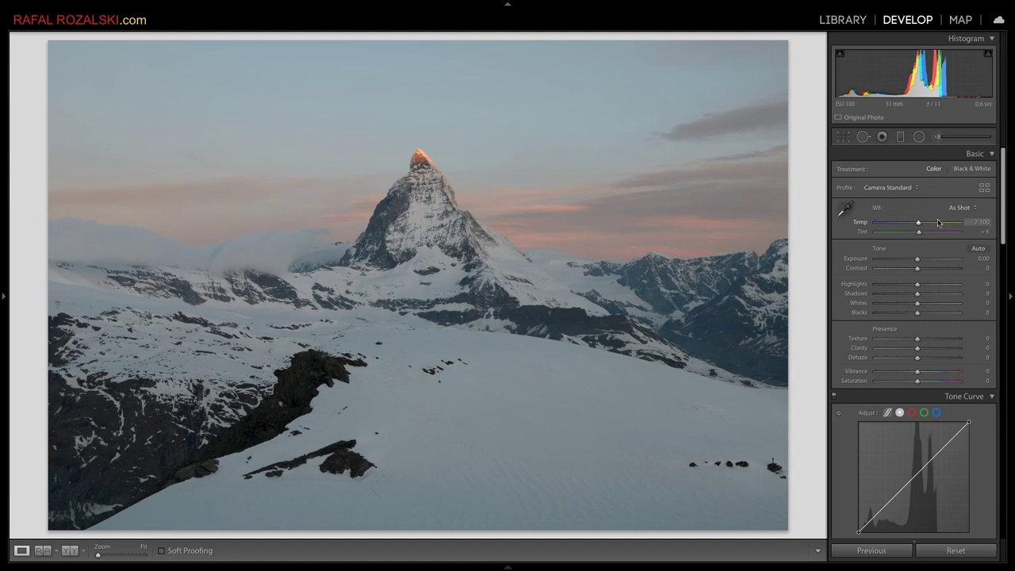
left_click_drag(919, 231, 923, 235)
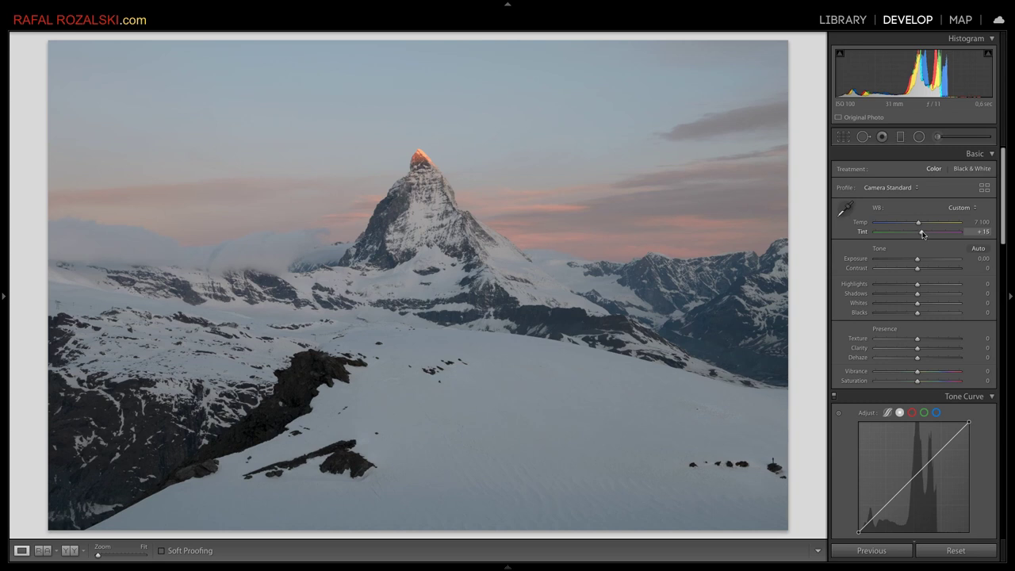
left_click_drag(923, 234, 924, 235)
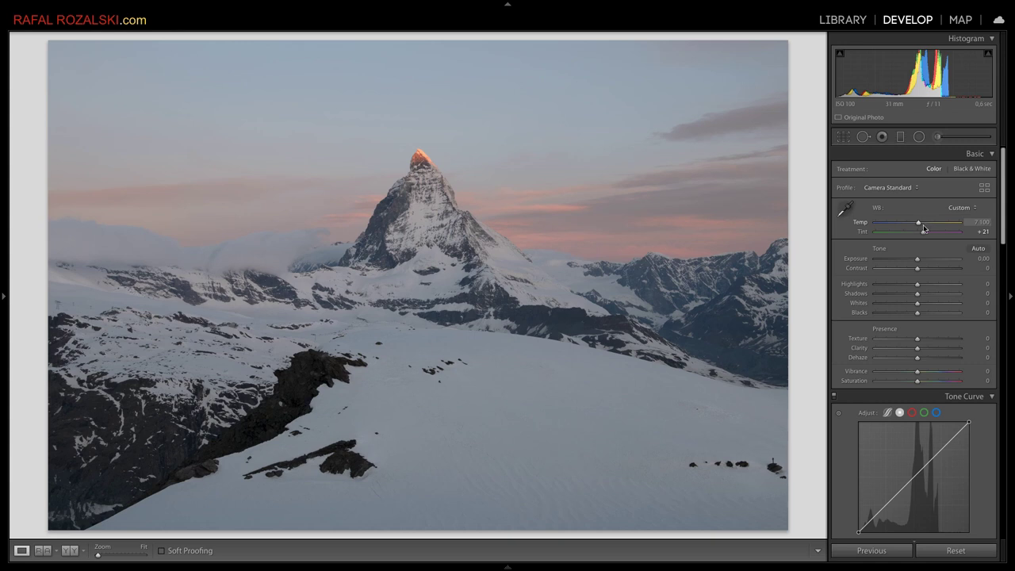
left_click_drag(921, 225, 919, 224)
left_click_drag(918, 223, 918, 222)
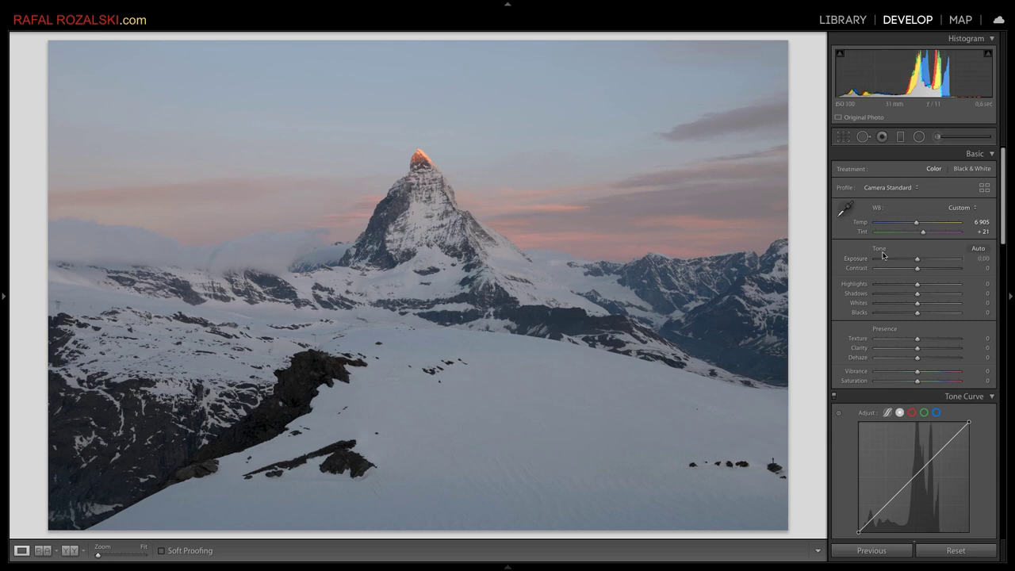
Set Exposure -0.30, Shadows -11, Whites +15 and Blacks -36 in the Basic panel
scroll(909, 254, "down", 1)
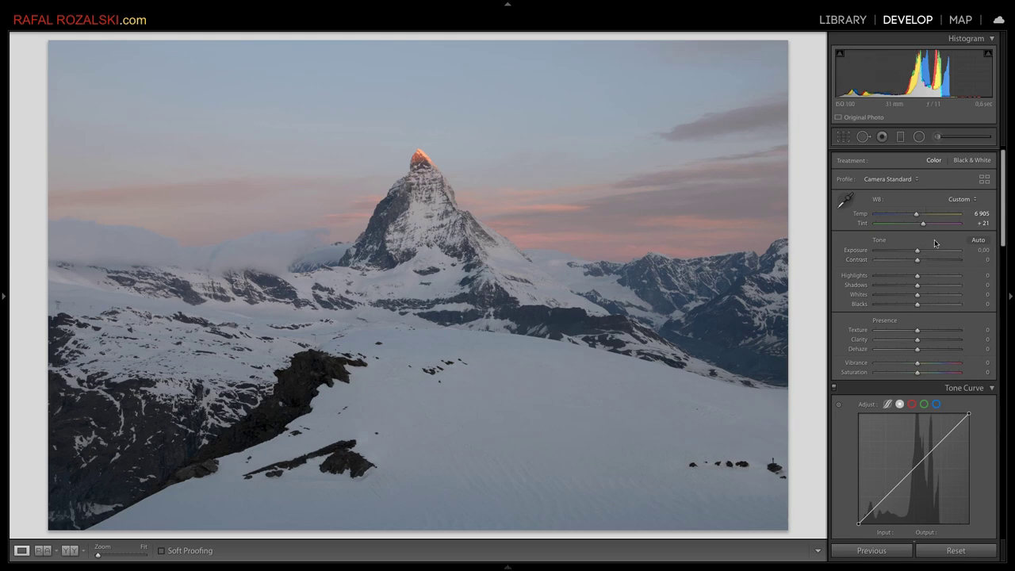
left_click_drag(918, 251, 915, 253)
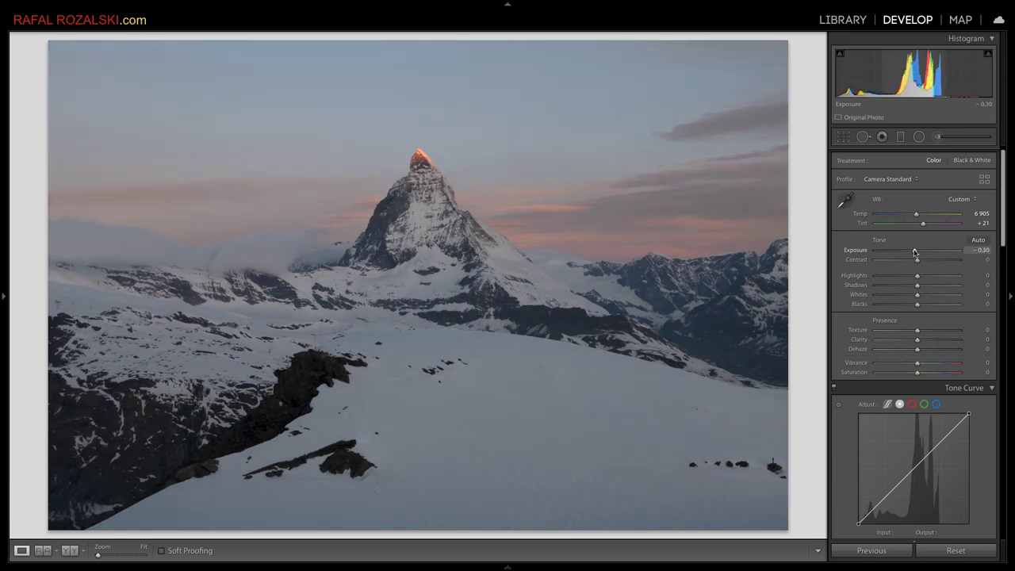
left_click_drag(918, 286, 918, 288)
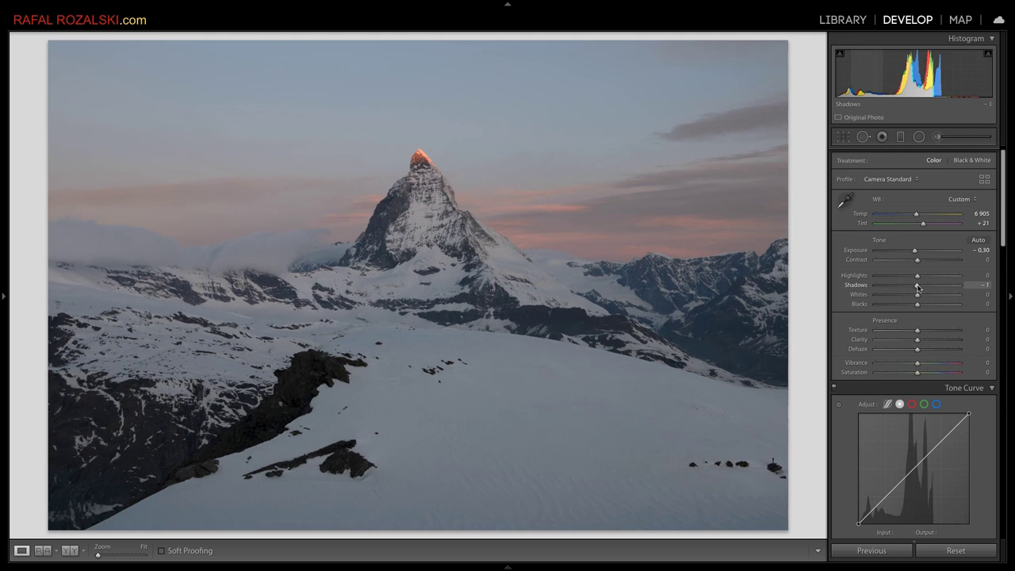
left_click_drag(918, 288, 921, 298)
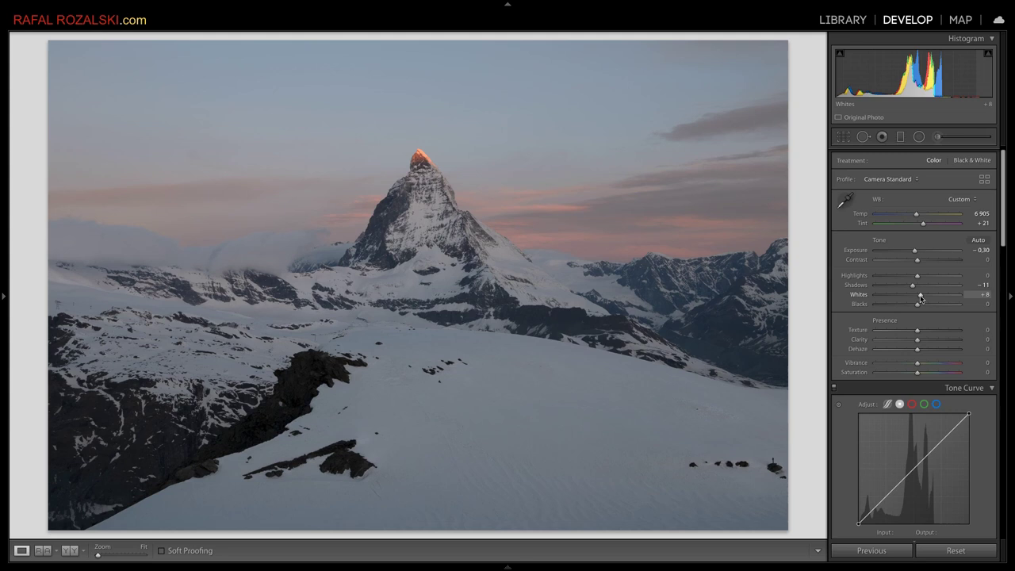
mouse_move(918, 306)
left_mouse_down()
mouse_move(902, 308)
mouse_move(923, 296)
left_mouse_up()
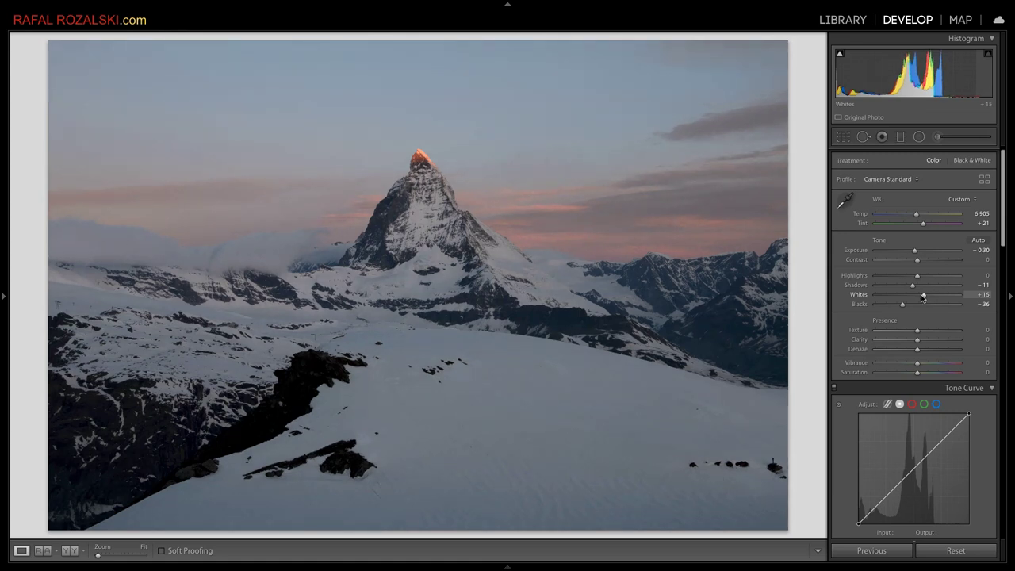
Raise a curve point near input 184, pull 92 down to 83, and show black clipping
scroll(970, 404, "down", 2)
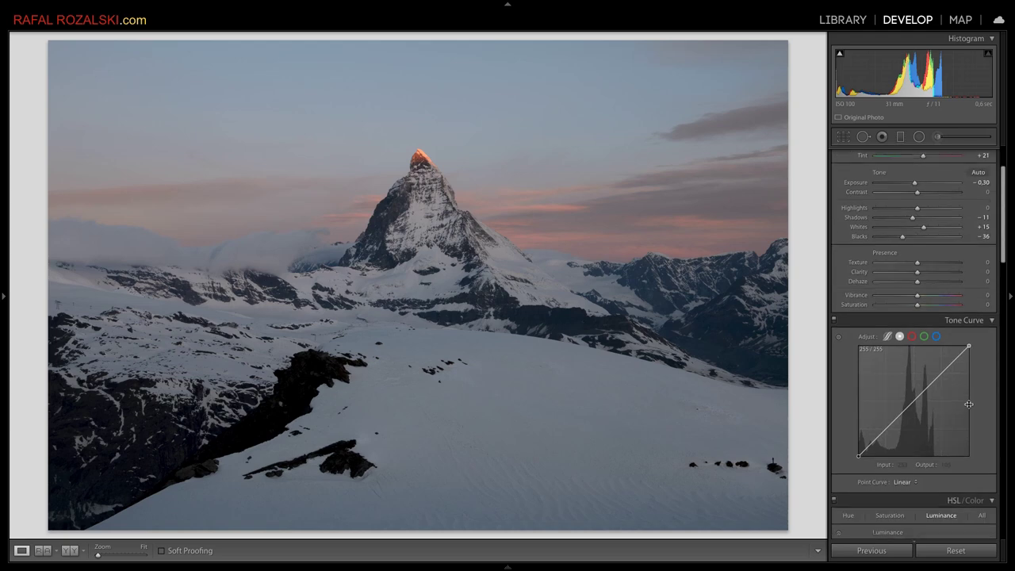
left_click_drag(940, 370, 937, 367)
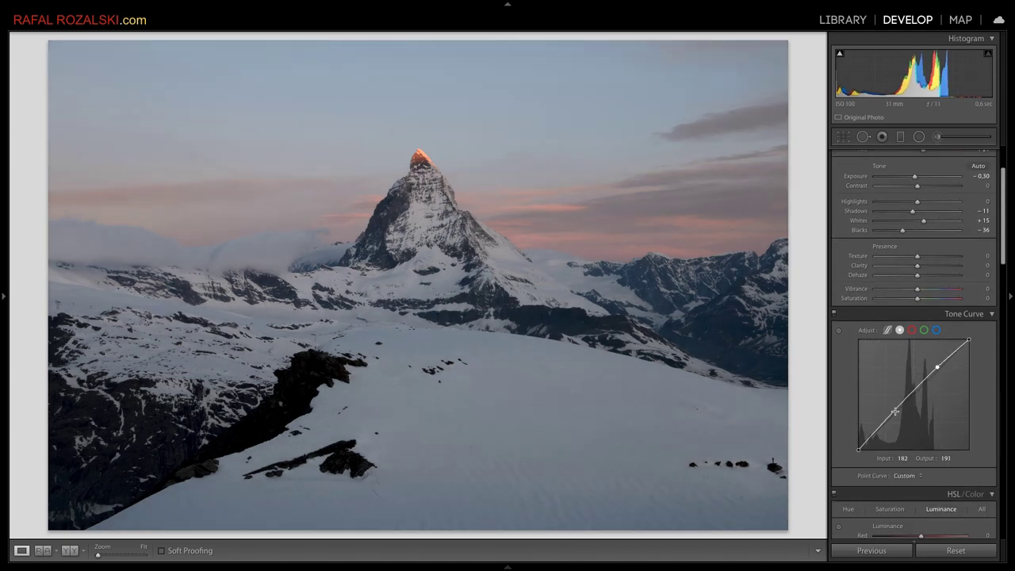
left_click_drag(895, 411, 898, 415)
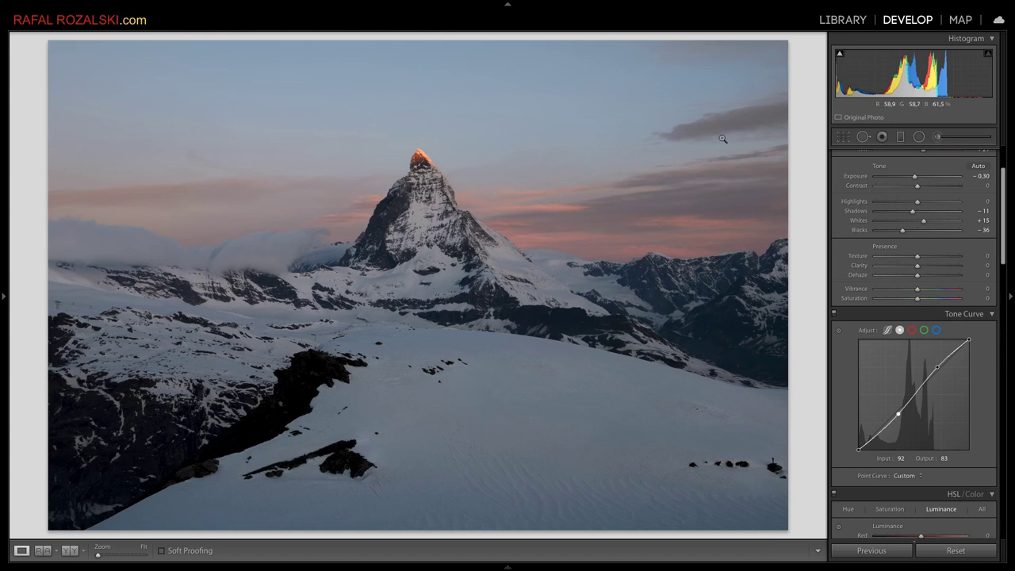
left_click(840, 53)
left_click(834, 314)
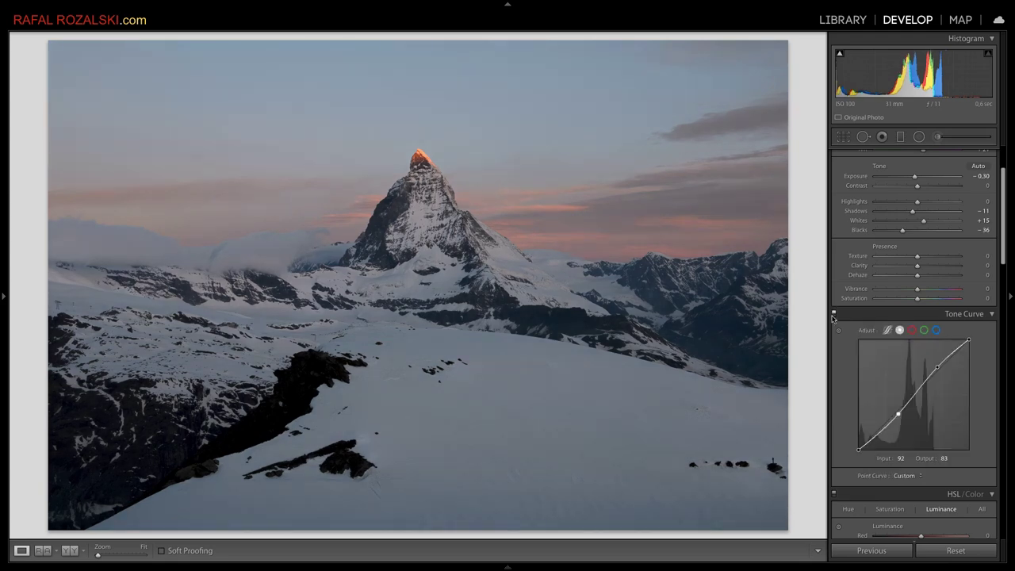
left_click(834, 313)
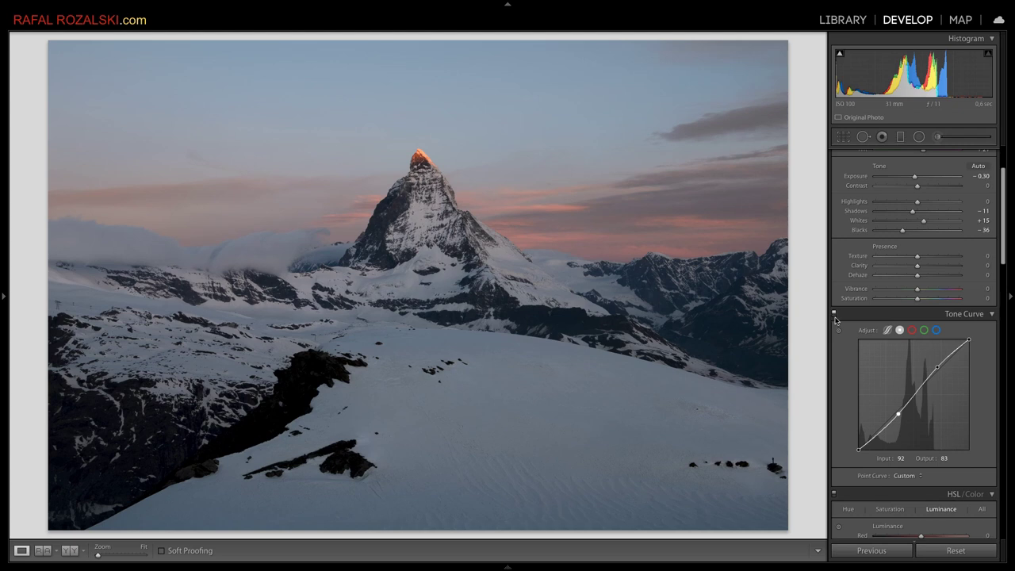
left_click(834, 314)
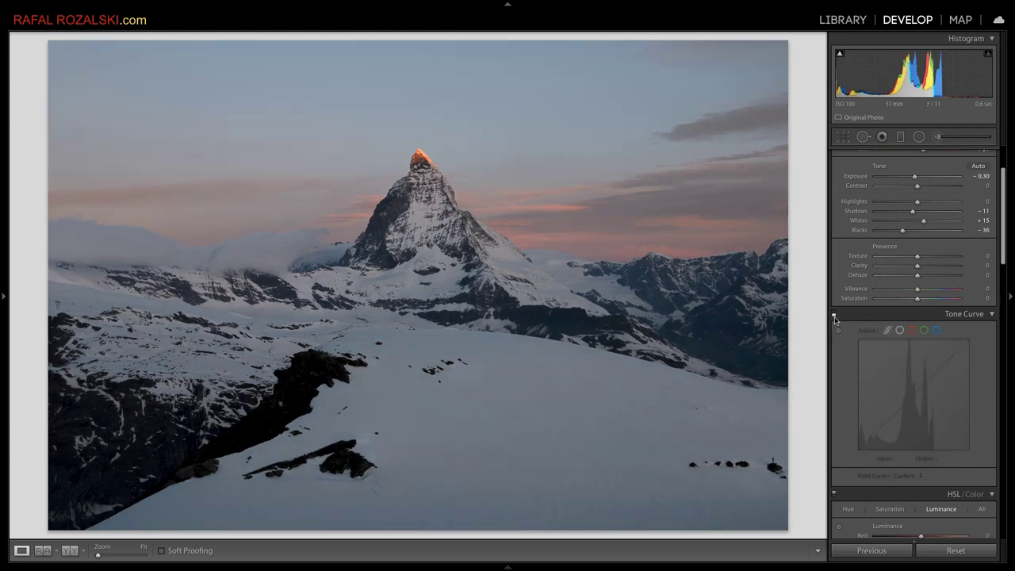
left_click(833, 316)
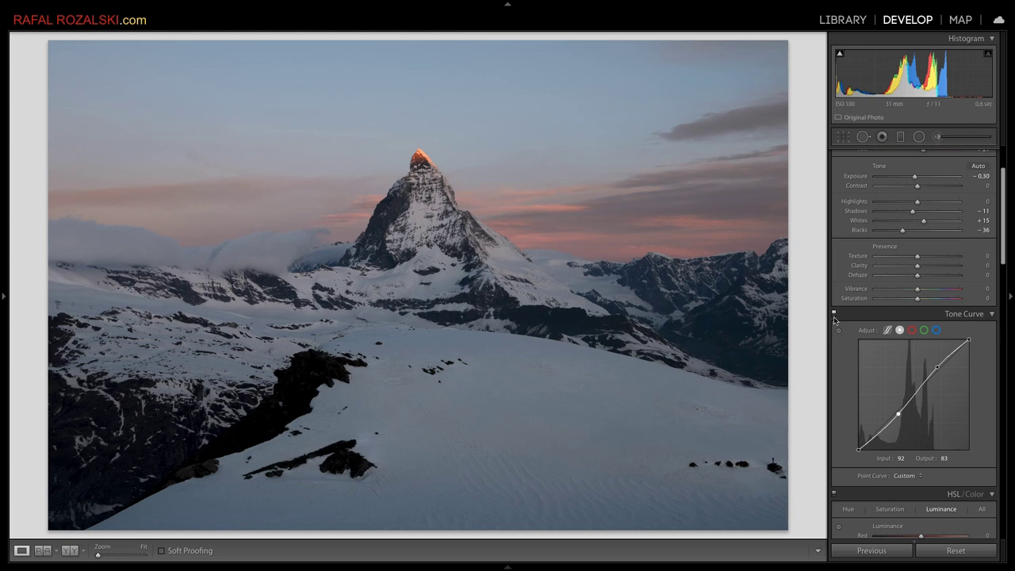
Set Blacks to -29 and Shadows to +6 in the Basic panel
scroll(849, 238, "up", 2)
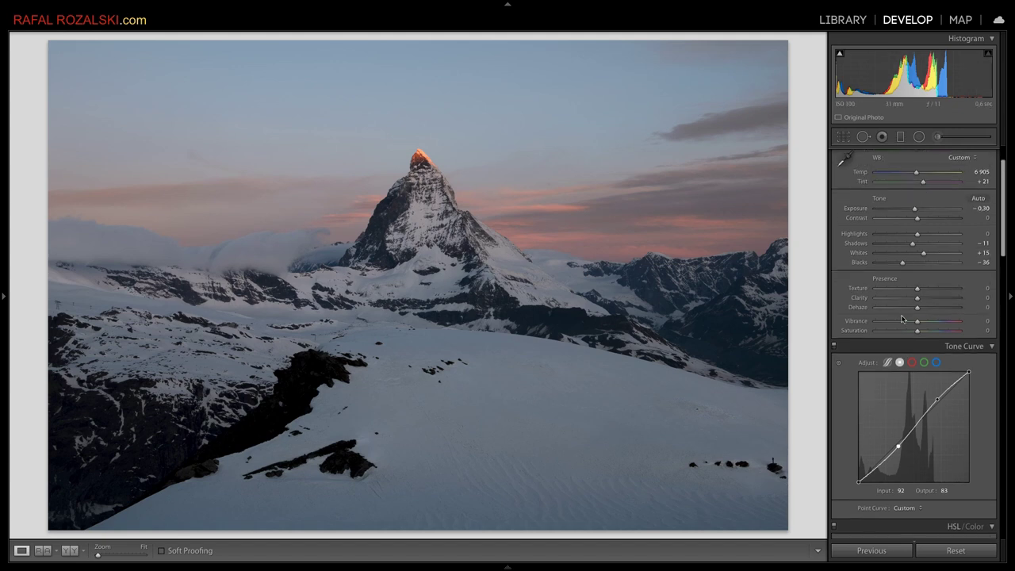
scroll(849, 373, "down", 2)
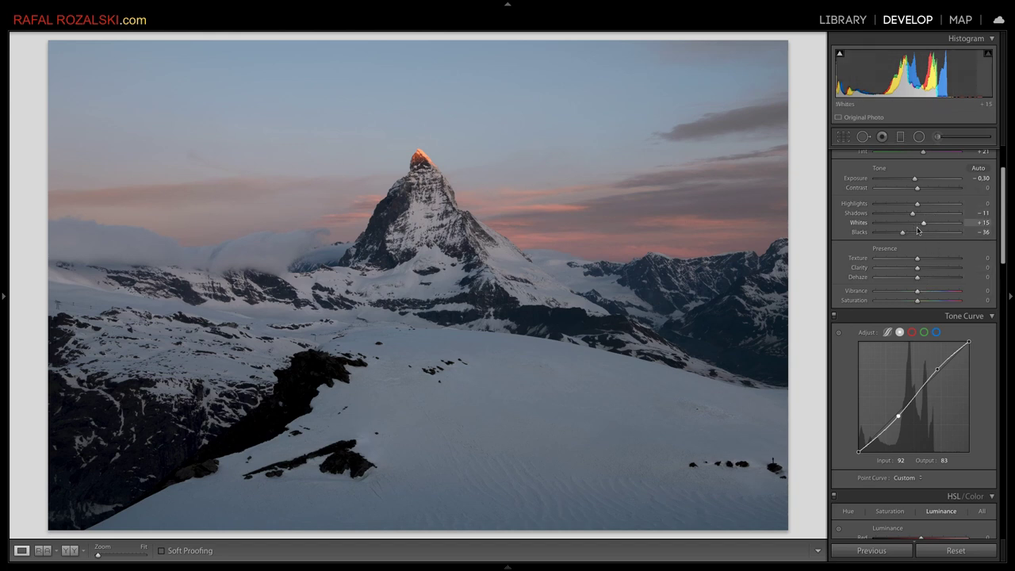
left_click_drag(902, 232, 908, 235)
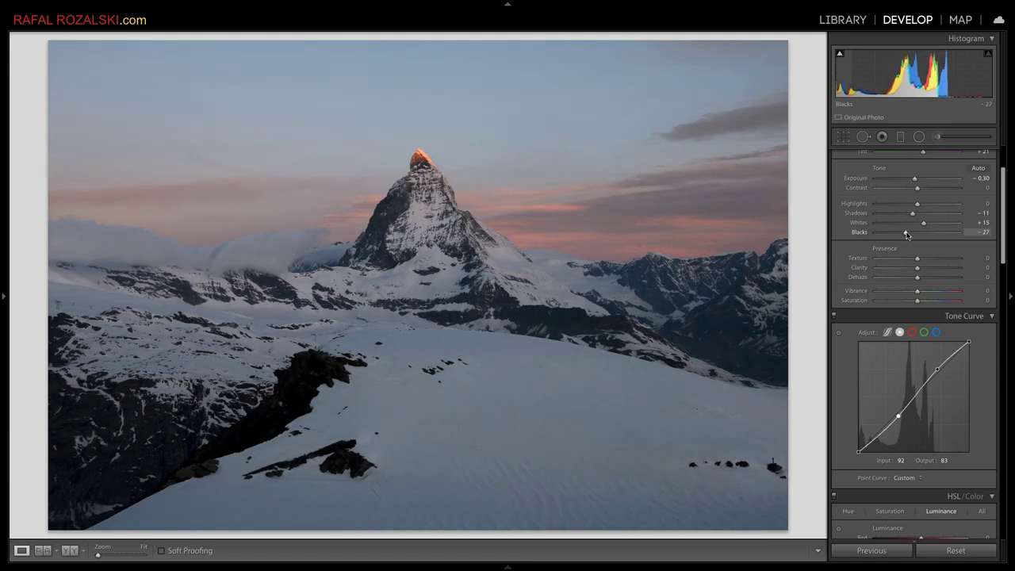
left_click_drag(907, 234, 921, 215)
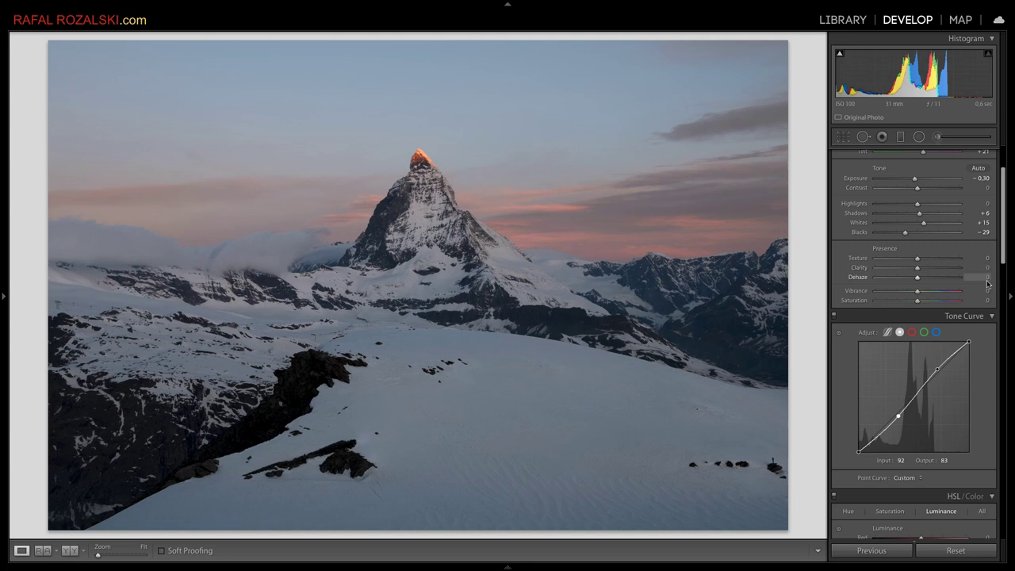
mouse_move(1004, 224)
left_mouse_down()
mouse_move(1001, 246)
mouse_move(996, 227)
left_mouse_up()
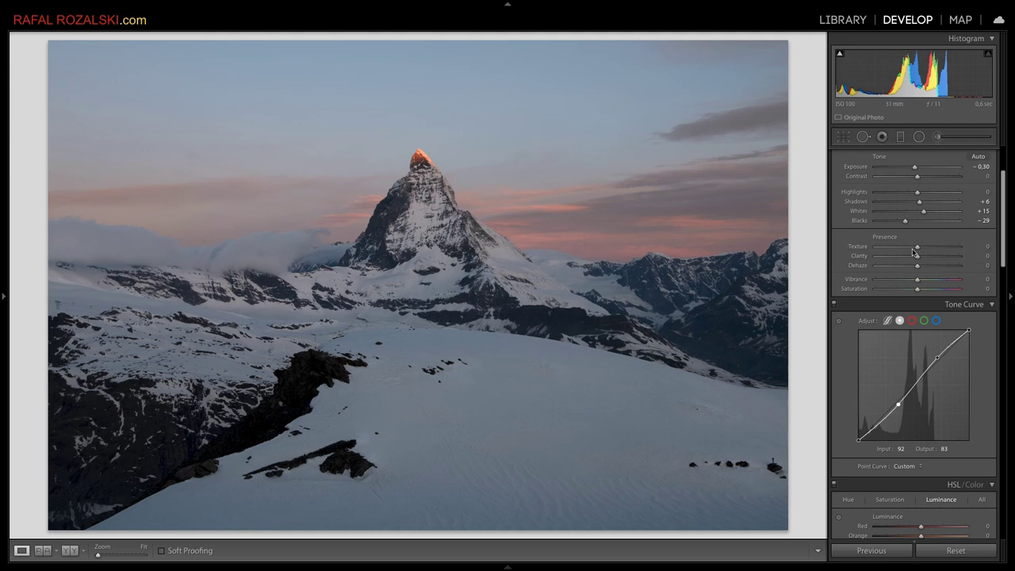
Settle the Presence sliders at Texture +14 and Clarity -21 after trying stronger clarity
left_click_drag(918, 247, 922, 248)
left_click_drag(923, 250, 917, 250)
left_click_drag(924, 247, 917, 253)
left_click_drag(918, 259, 941, 260)
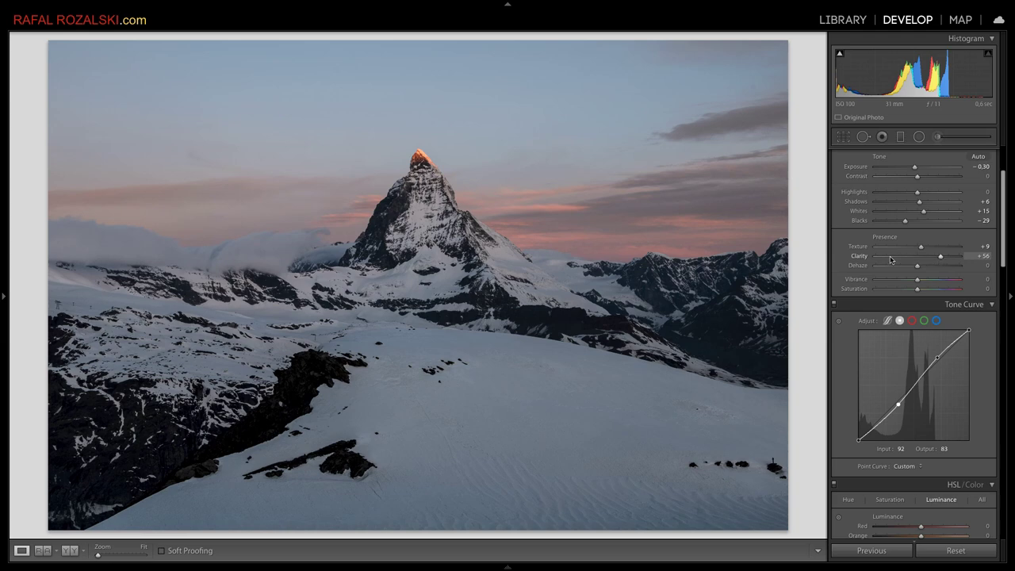
left_click(906, 257)
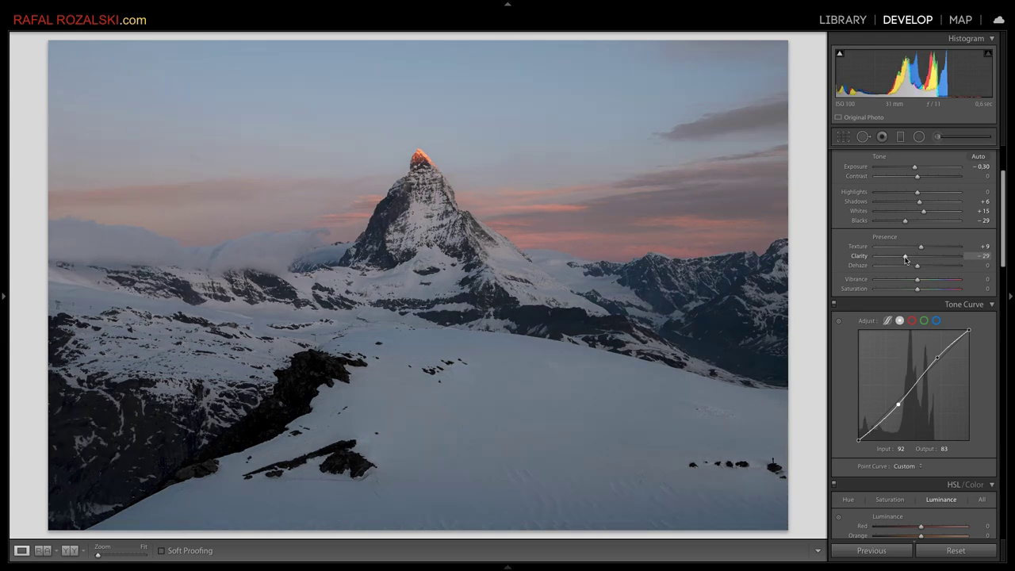
left_click_drag(906, 259, 911, 259)
left_click_drag(922, 249, 925, 249)
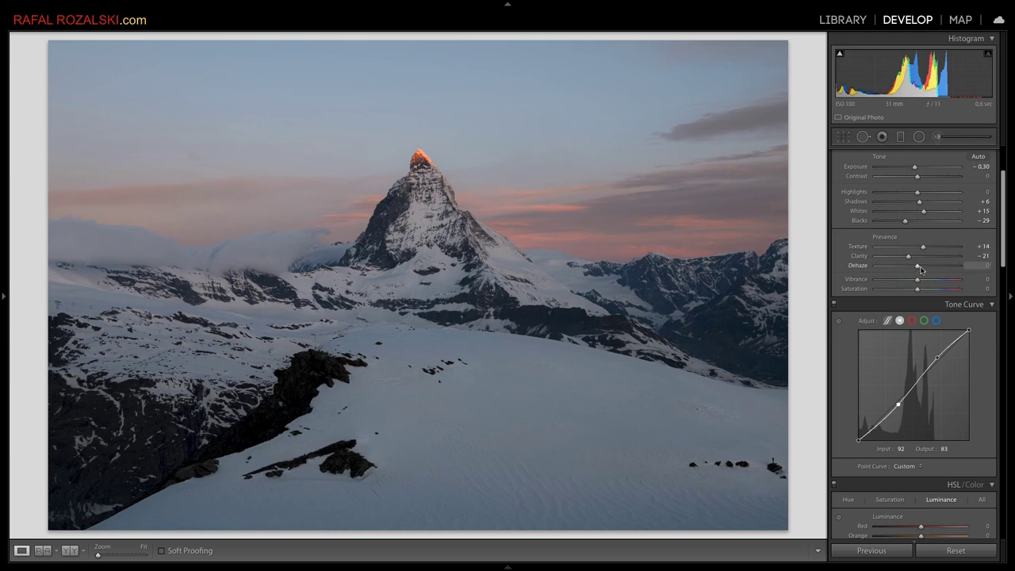
mouse_move(918, 267)
left_mouse_down()
mouse_move(930, 274)
mouse_move(903, 271)
left_mouse_up()
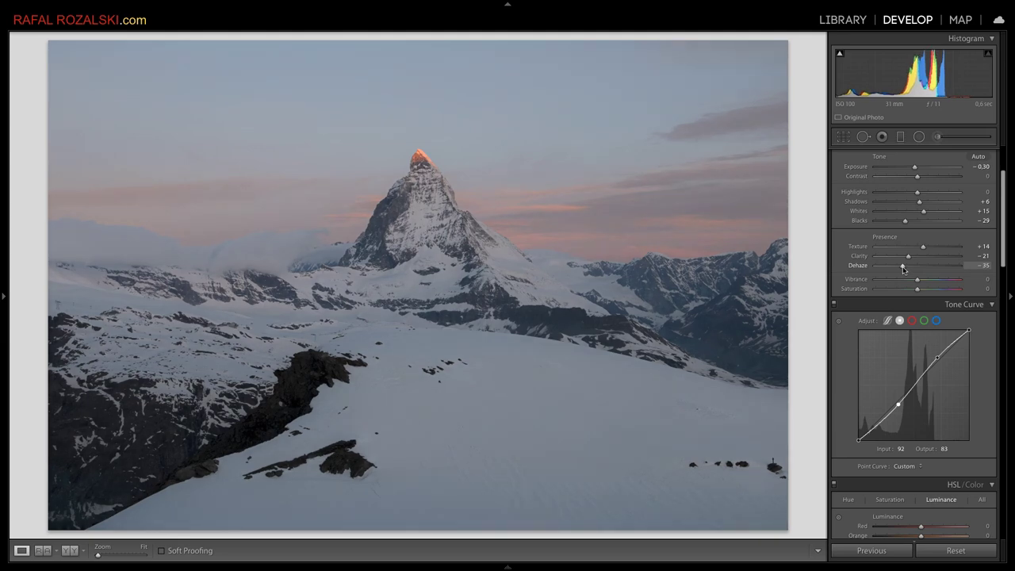
left_click_drag(903, 271, 925, 270)
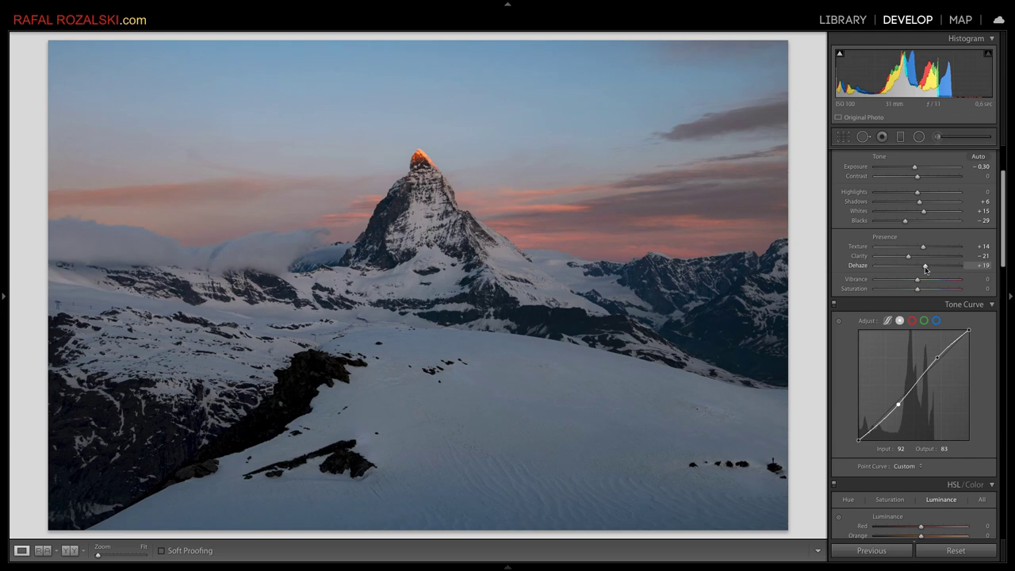
left_click_drag(925, 271, 916, 275)
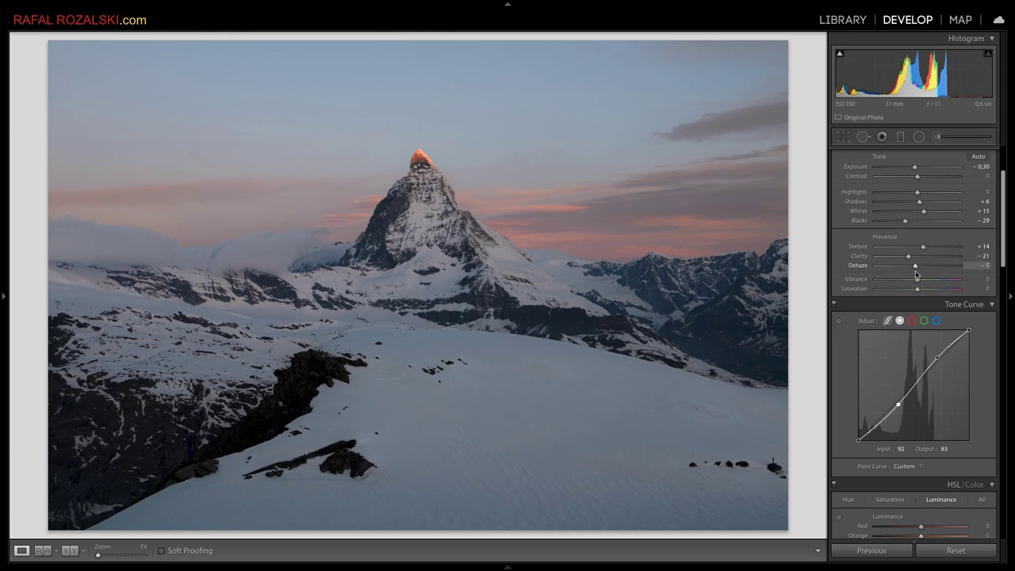
double_click(860, 268)
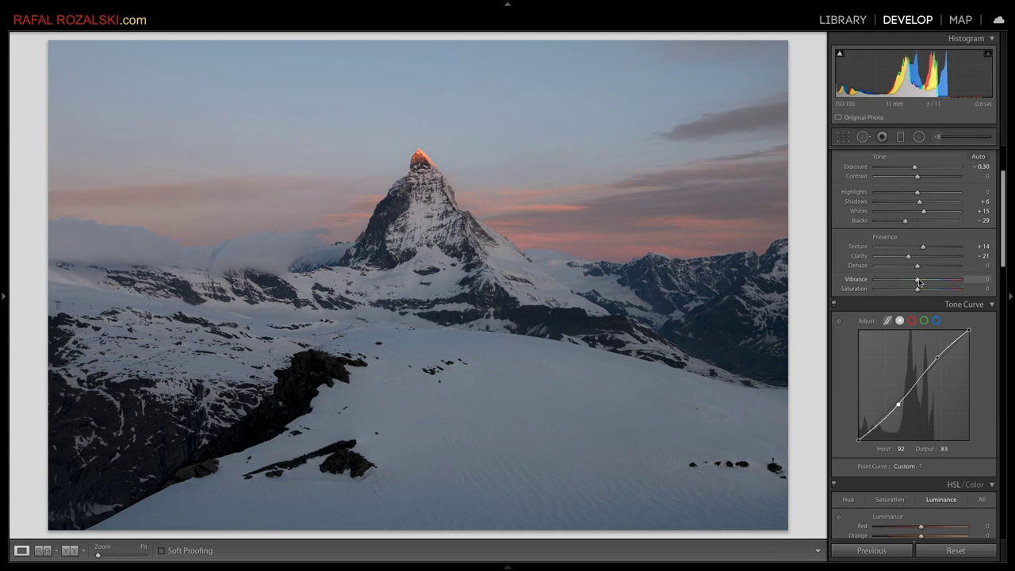
left_click_drag(918, 281, 966, 284)
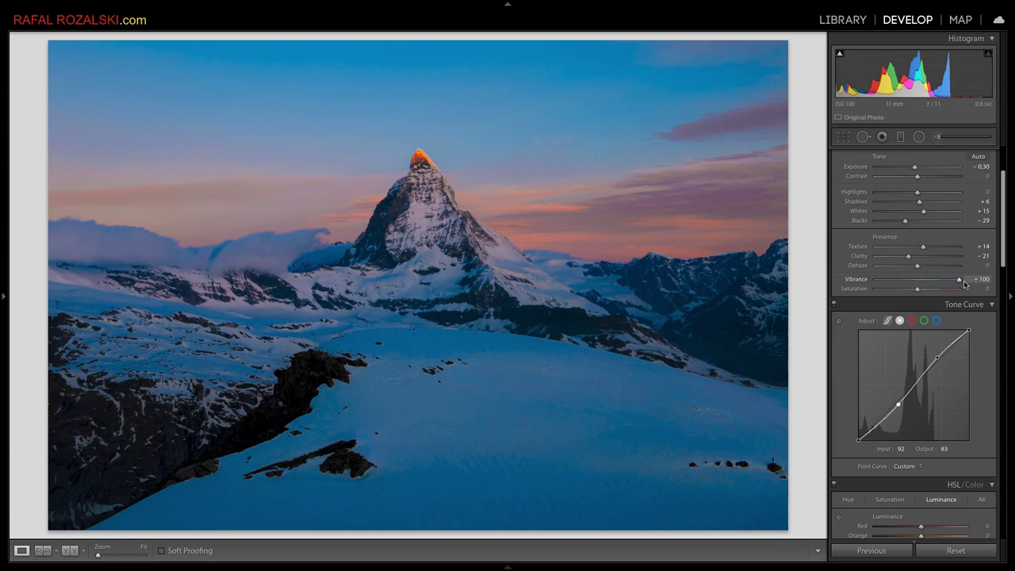
left_click_drag(965, 285, 962, 282)
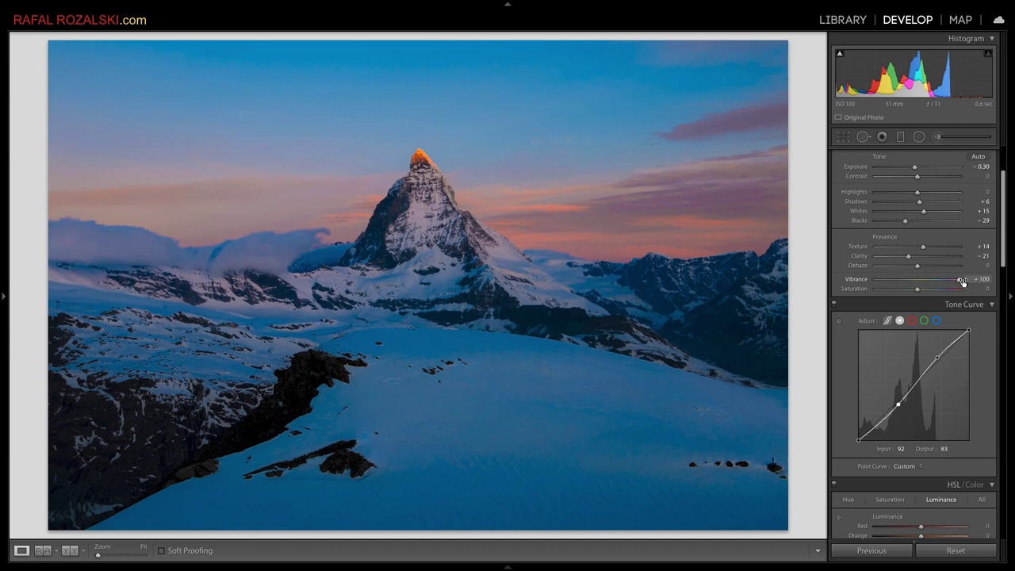
double_click(919, 283)
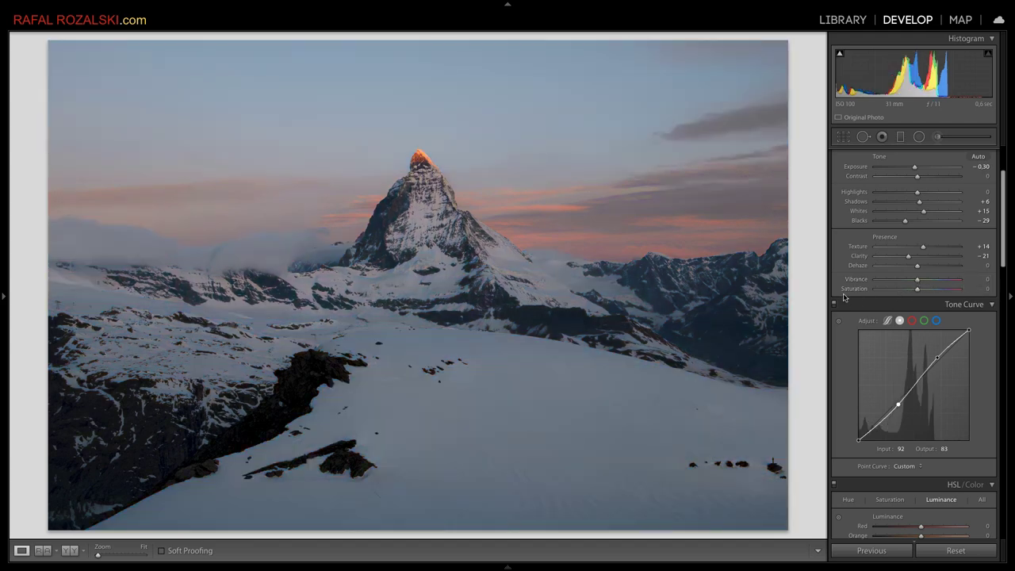
left_click_drag(918, 289, 996, 293)
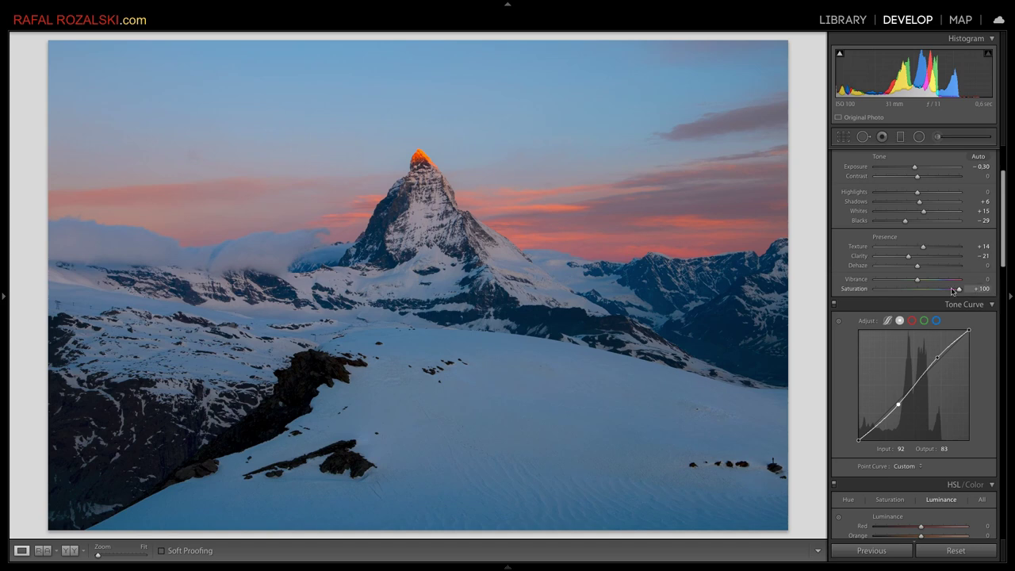
double_click(855, 290)
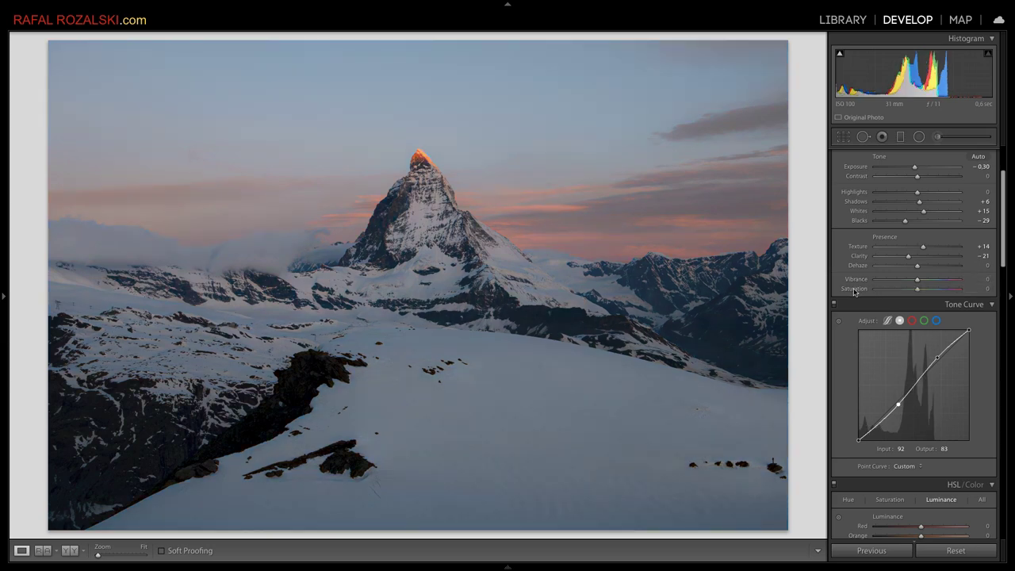
scroll(967, 384, "down", 3)
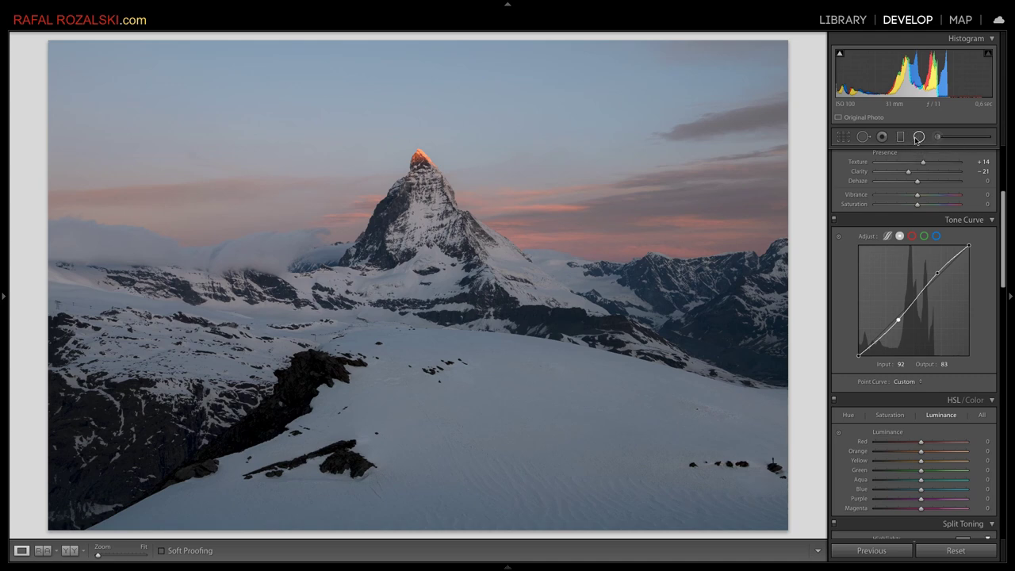
Draw a wide, flattened radial ellipse over the right-hand mountains, stretched toward the Matterhorn
left_click(920, 137)
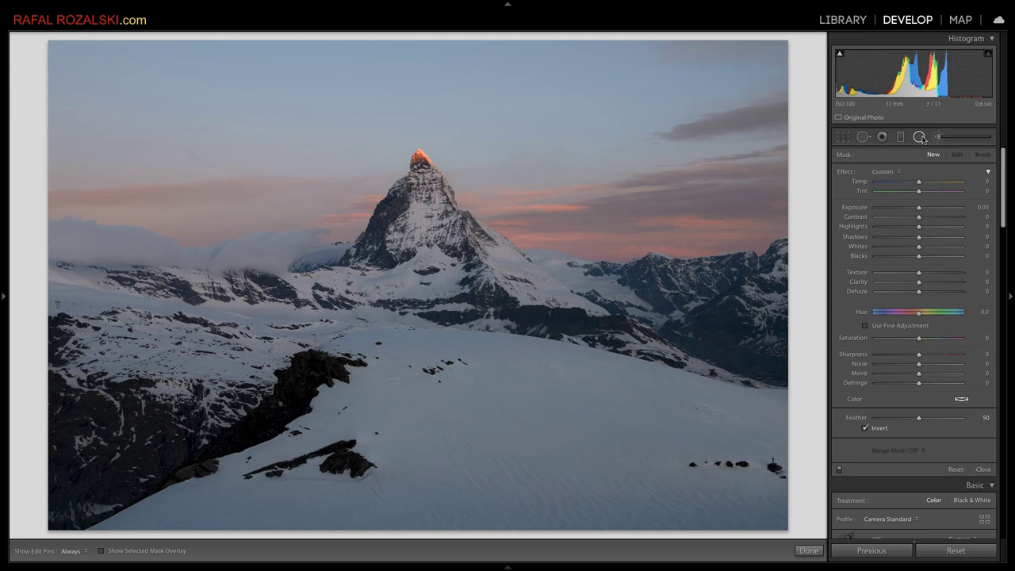
left_click_drag(672, 294, 836, 369)
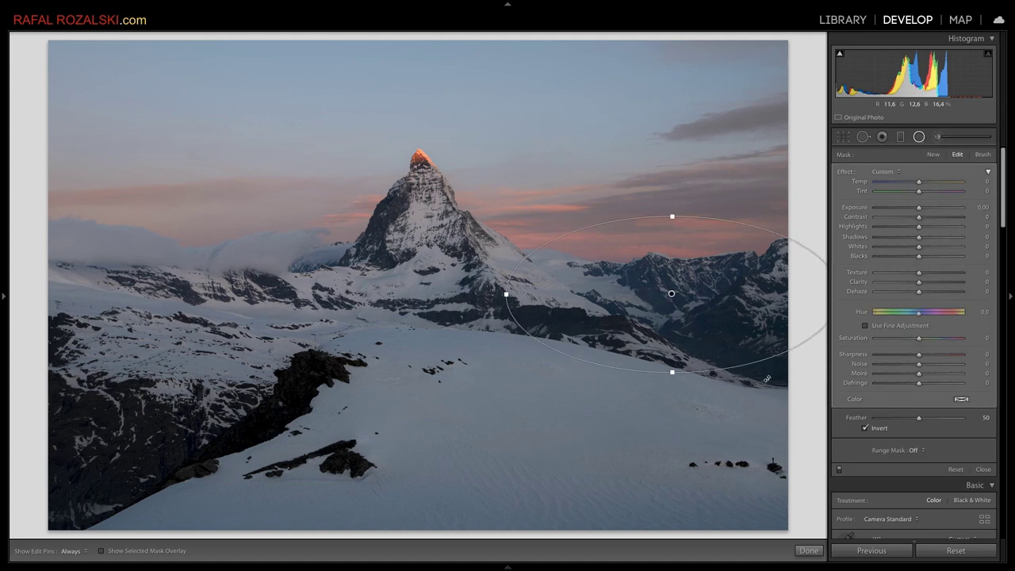
left_click_drag(767, 377, 766, 386)
left_click_drag(698, 318, 716, 337)
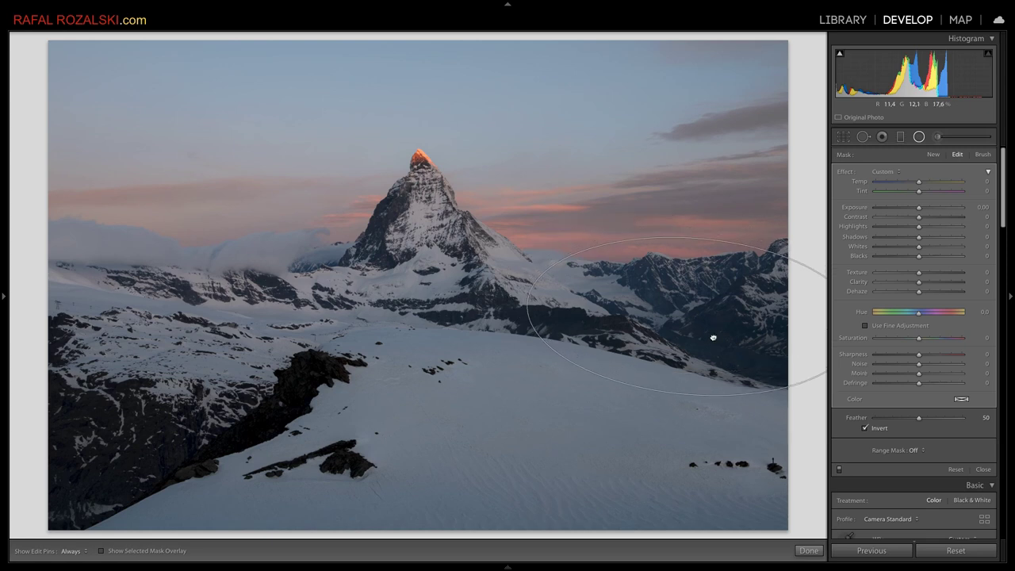
left_click_drag(527, 302, 477, 300)
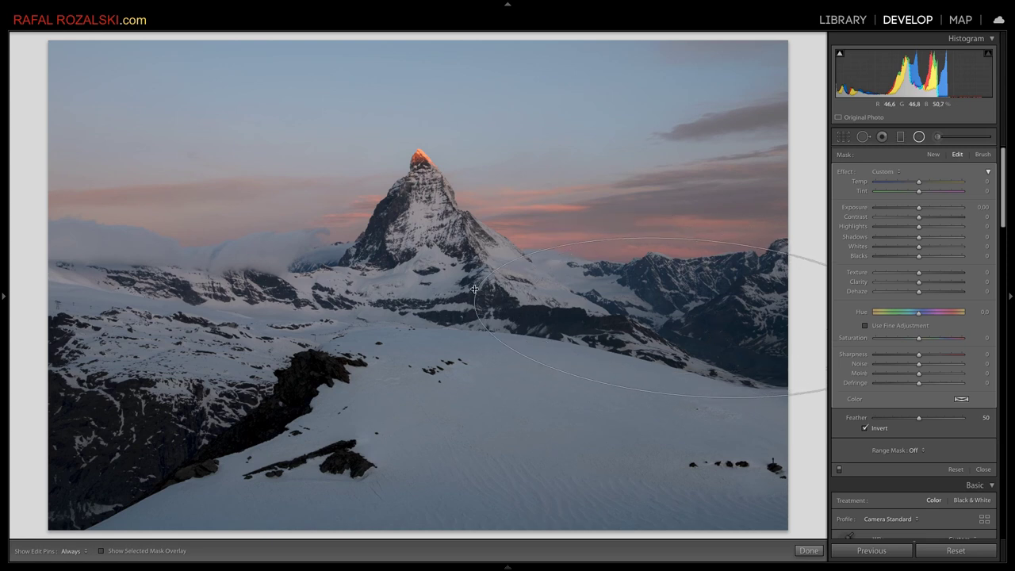
left_click_drag(699, 240, 699, 249)
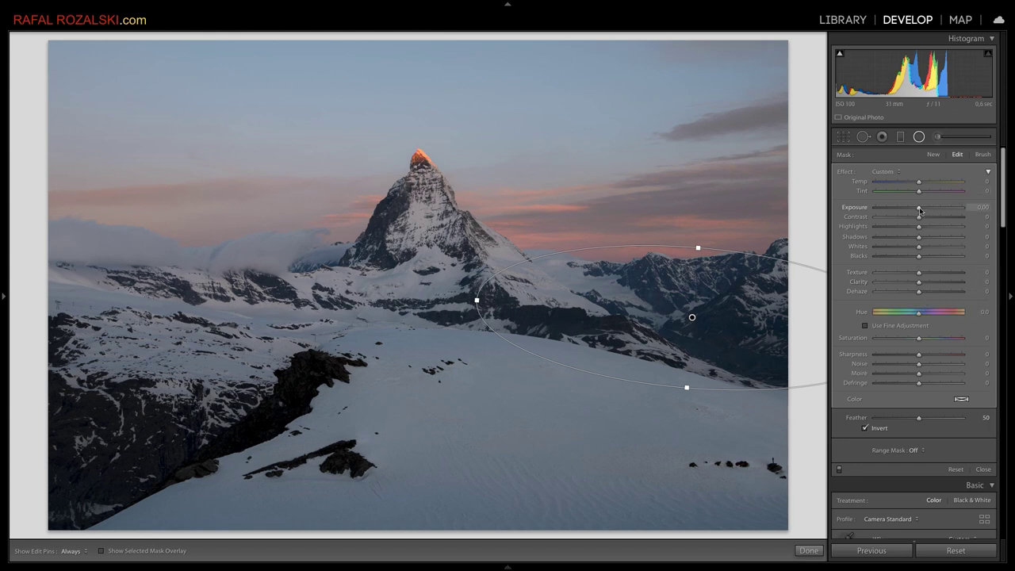
Set the right filter to Temp 3, Tint 6, Exposure 0.25, Texture 8, Clarity 14, Dehaze 5, Whites 20
left_click_drag(919, 208, 922, 209)
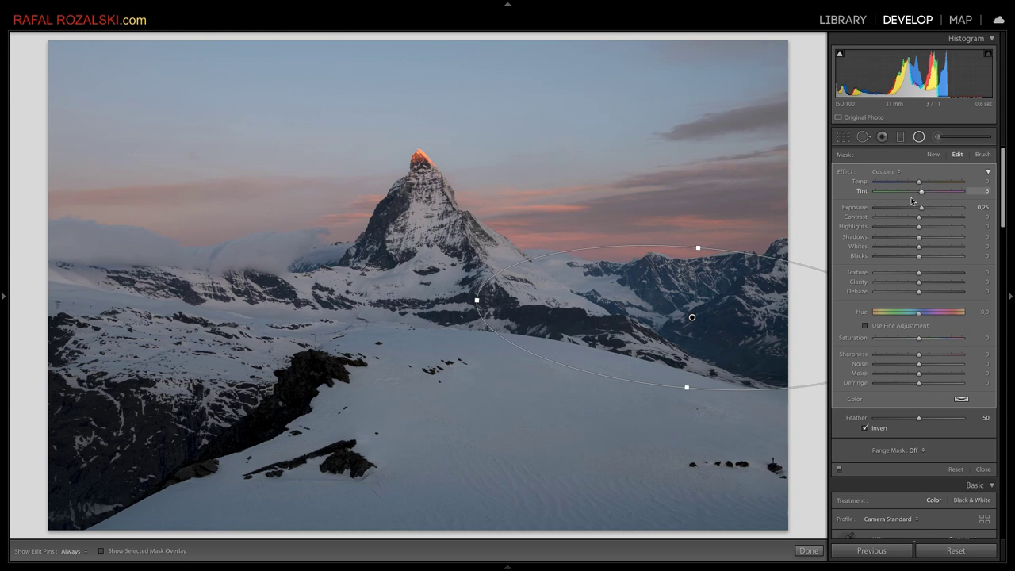
left_click_drag(921, 184, 923, 186)
left_click(931, 274)
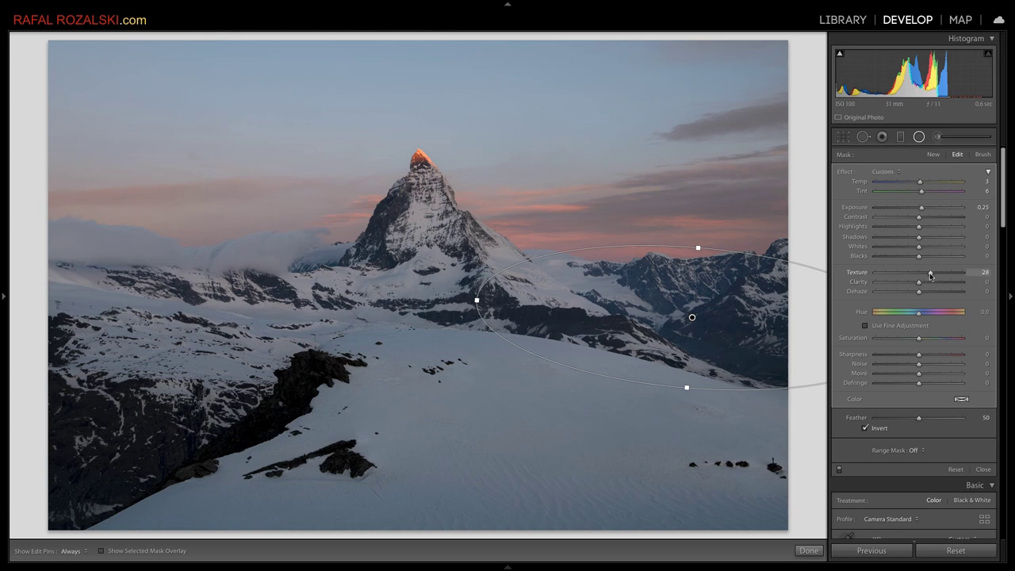
left_click_drag(932, 274, 922, 273)
left_click_drag(907, 284, 926, 287)
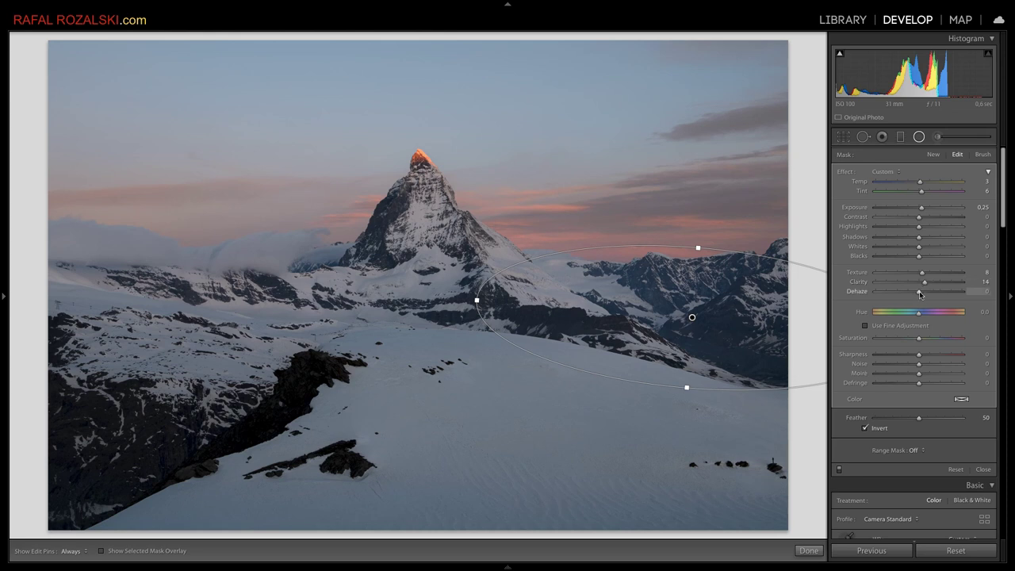
left_click_drag(920, 294, 922, 295)
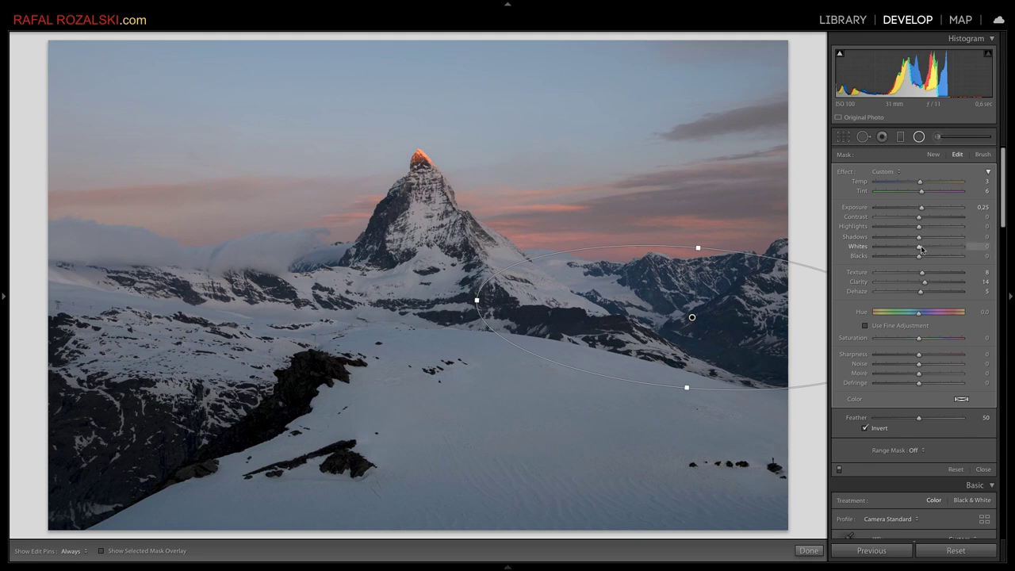
left_click_drag(922, 249, 990, 256)
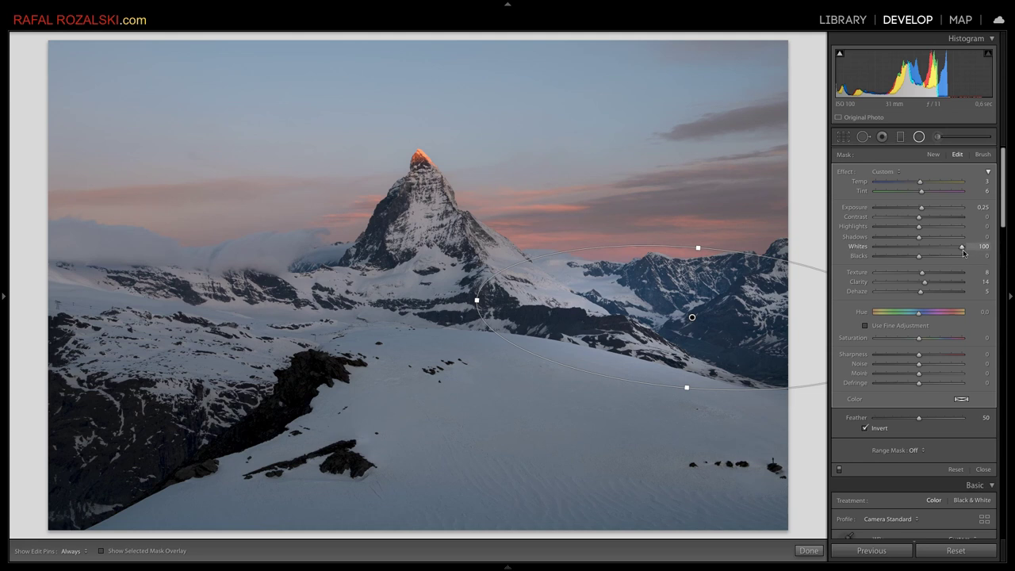
left_click_drag(946, 251, 926, 250)
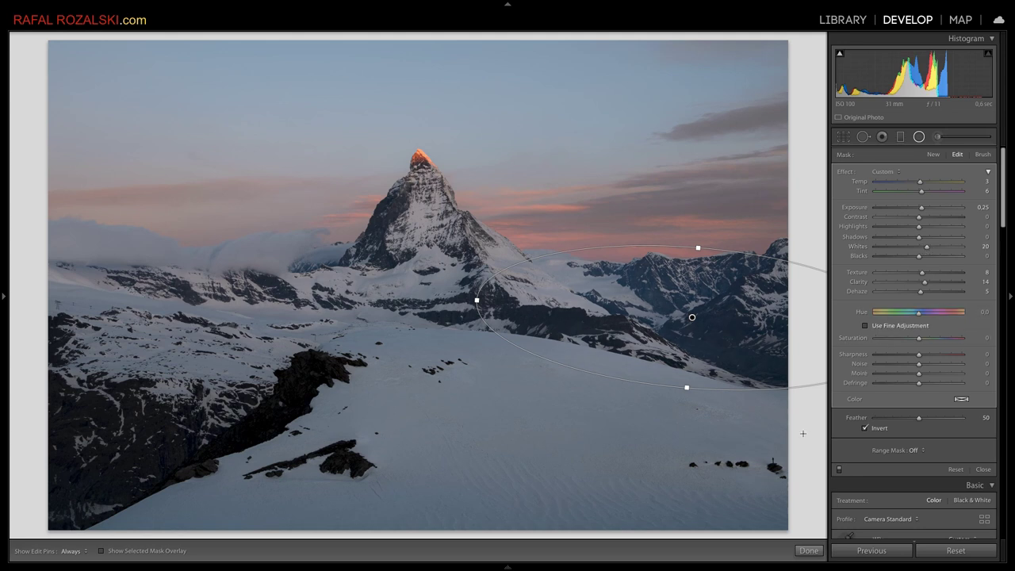
left_click(809, 551)
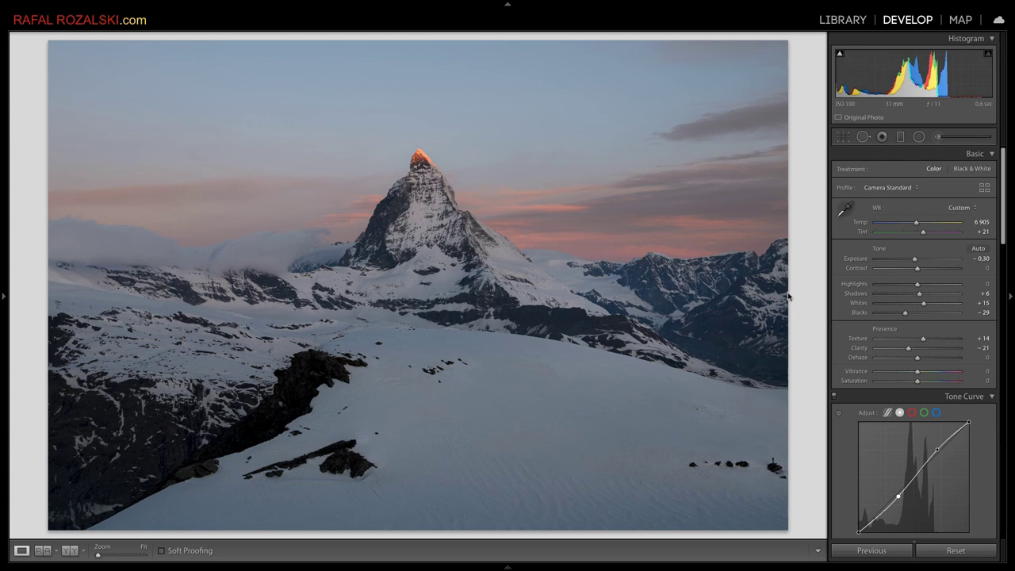
Draw and reshape a radial ellipse over the left-hand mountains and clouds
left_click(920, 136)
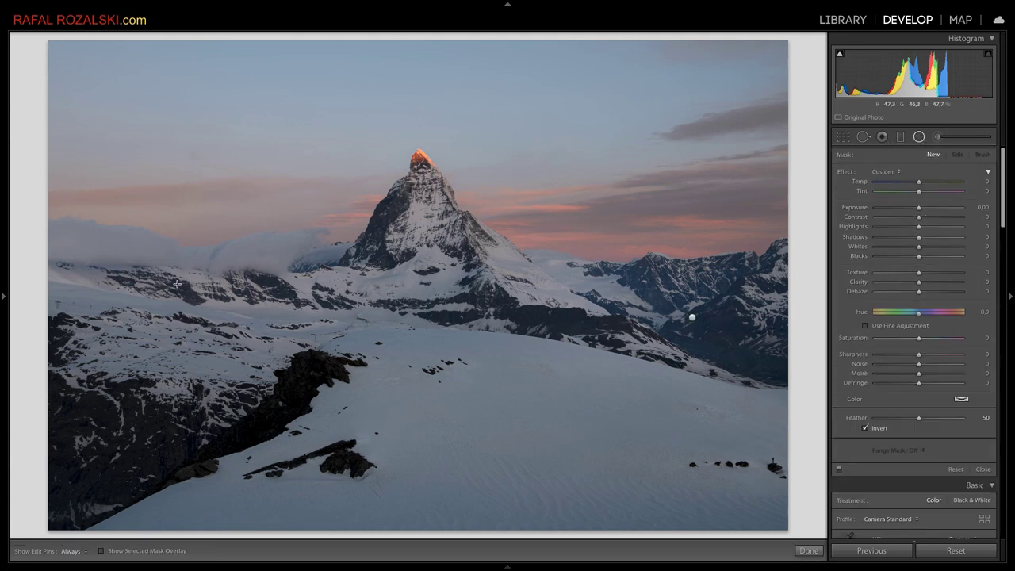
left_click_drag(176, 284, 471, 337)
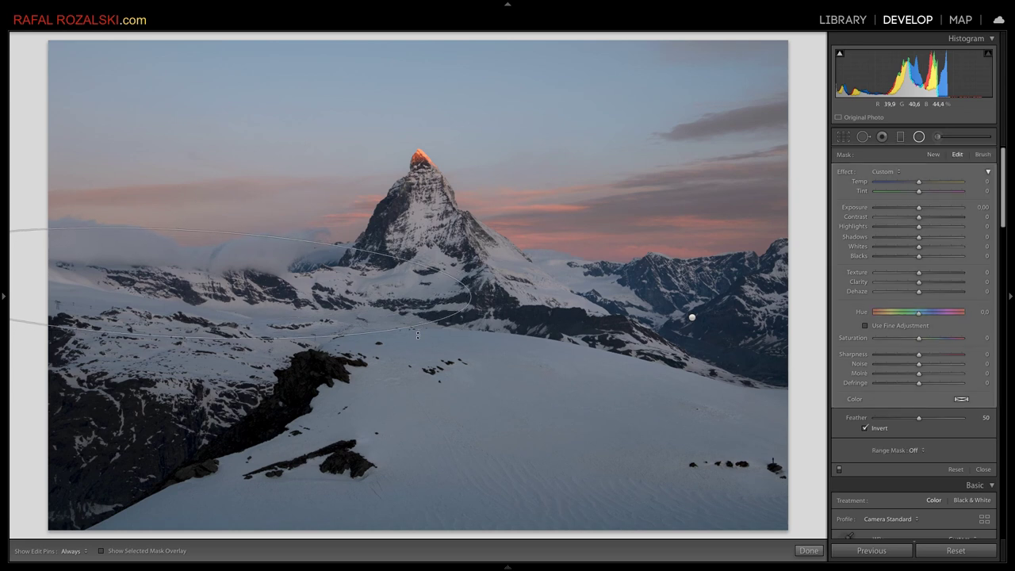
left_click_drag(267, 280, 261, 271)
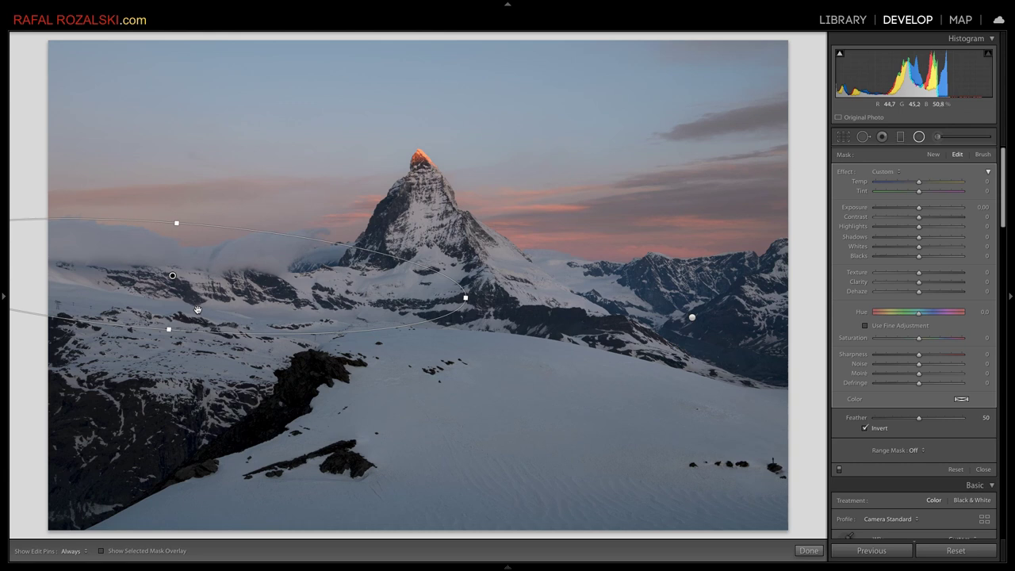
mouse_move(177, 223)
left_mouse_down()
mouse_move(176, 260)
mouse_move(192, 286)
mouse_move(195, 247)
mouse_move(202, 290)
left_mouse_up()
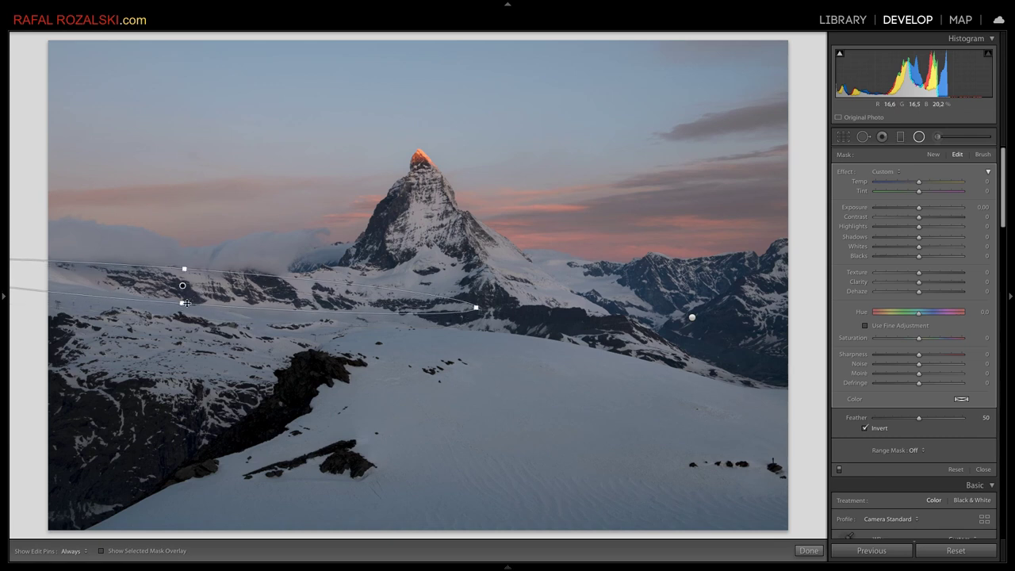
mouse_move(176, 308)
left_mouse_down()
mouse_move(179, 349)
mouse_move(188, 307)
left_mouse_up()
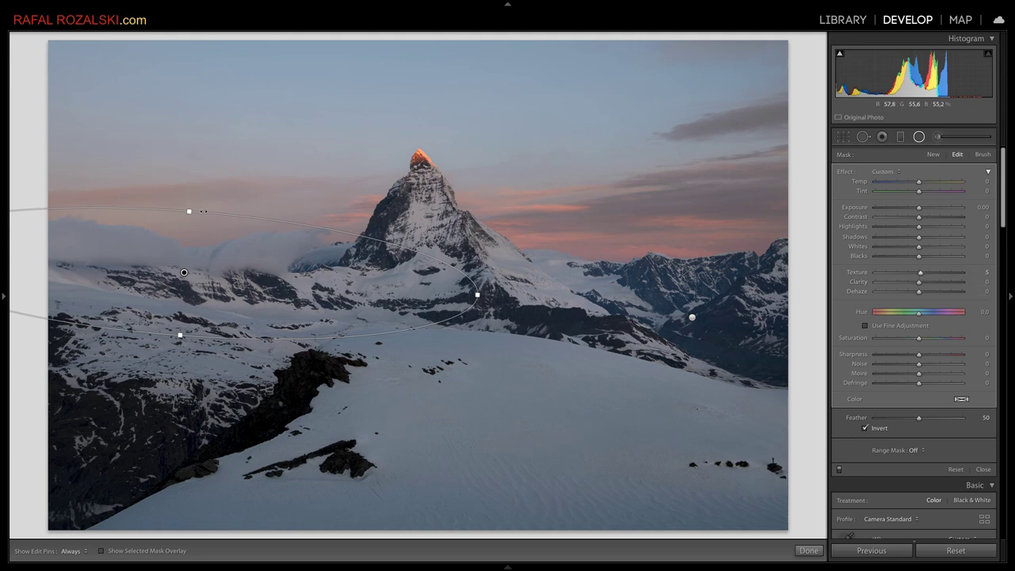
left_click_drag(189, 212, 189, 222)
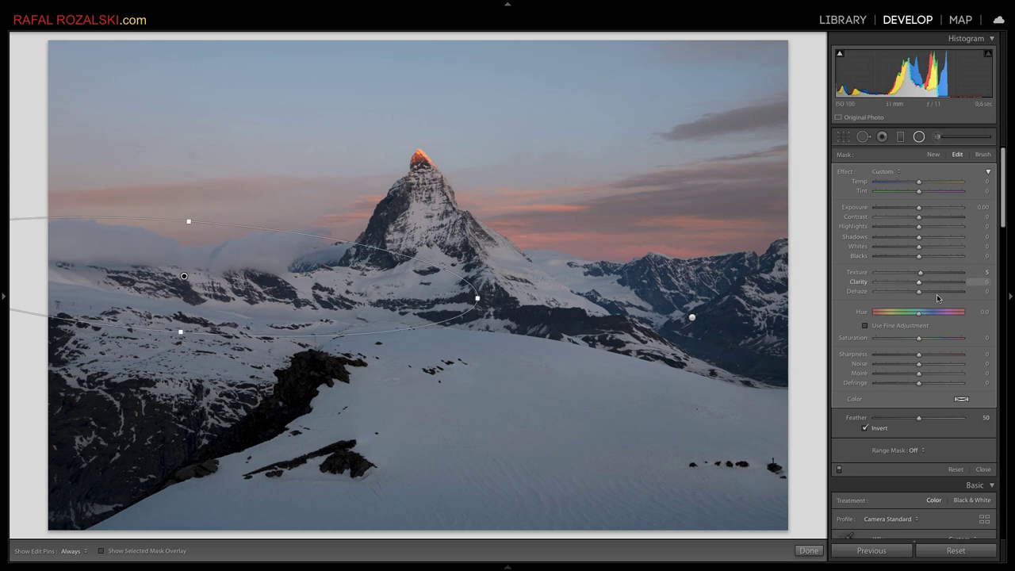
Give the left filter Dehaze 8, Whites 25, Shadows -16, Tint 4 and Temp 7
mouse_move(920, 282)
left_mouse_down()
mouse_move(906, 282)
mouse_move(925, 284)
mouse_move(927, 299)
mouse_move(925, 284)
left_mouse_up()
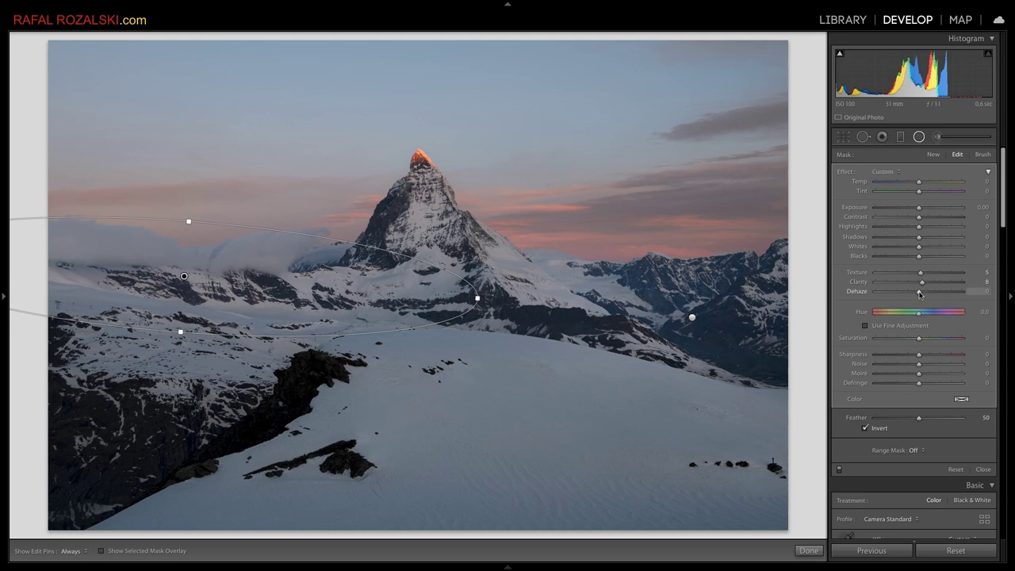
left_click(937, 292)
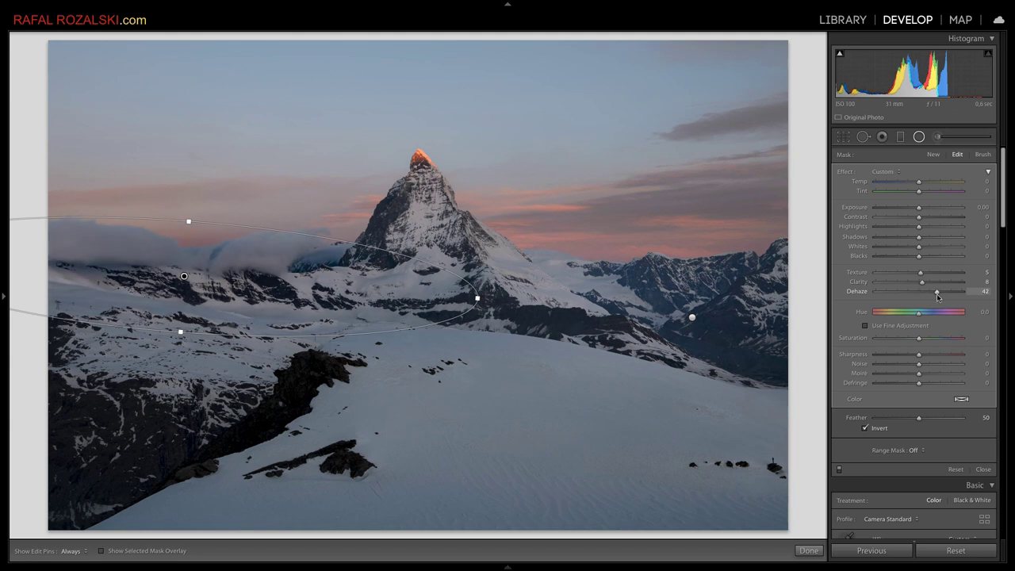
left_click_drag(937, 293, 923, 297)
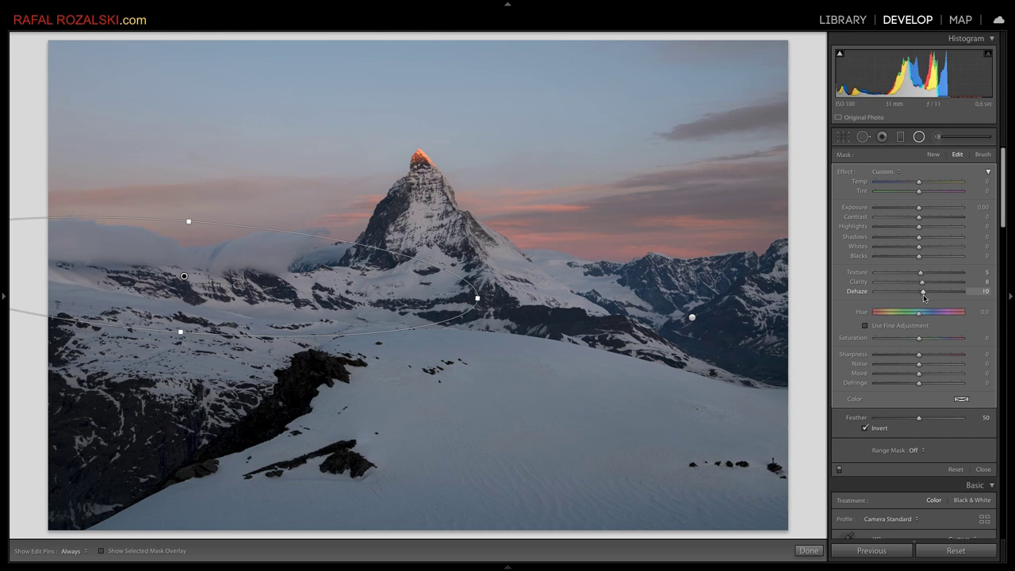
left_click_drag(922, 295, 921, 295)
left_click_drag(921, 247, 930, 250)
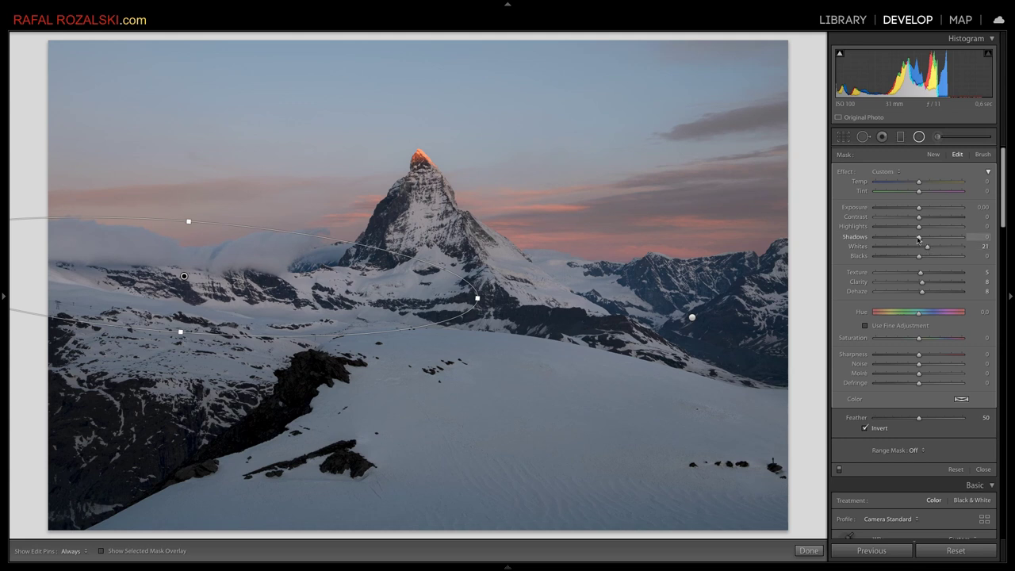
left_click_drag(918, 240, 913, 241)
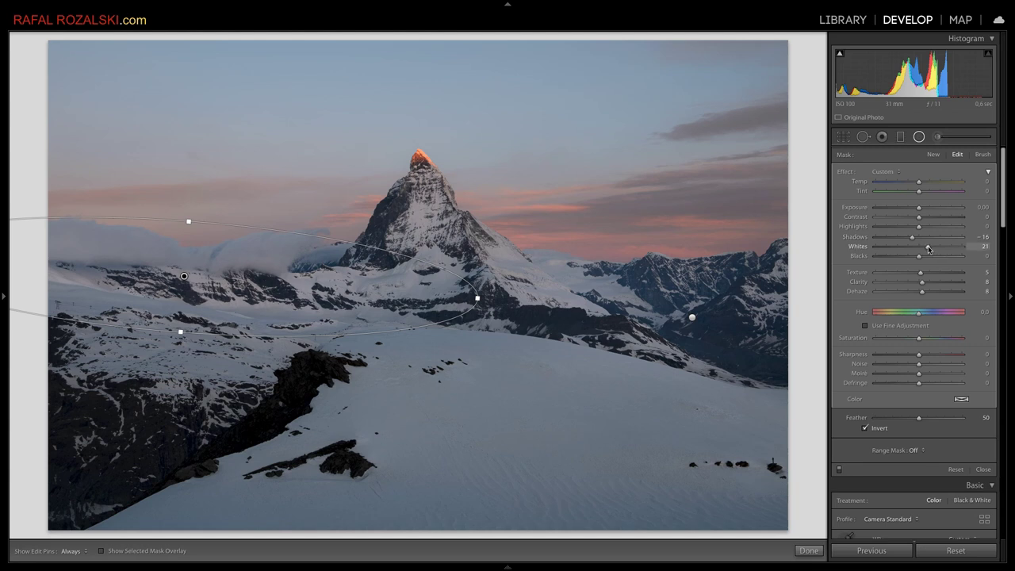
left_click_drag(929, 248, 931, 249)
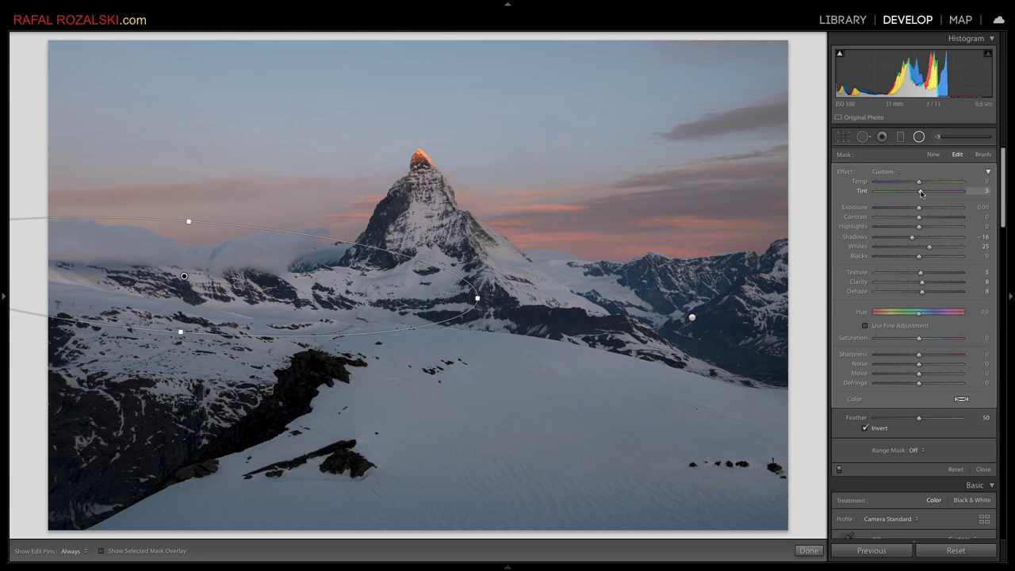
left_click_drag(921, 192, 925, 186)
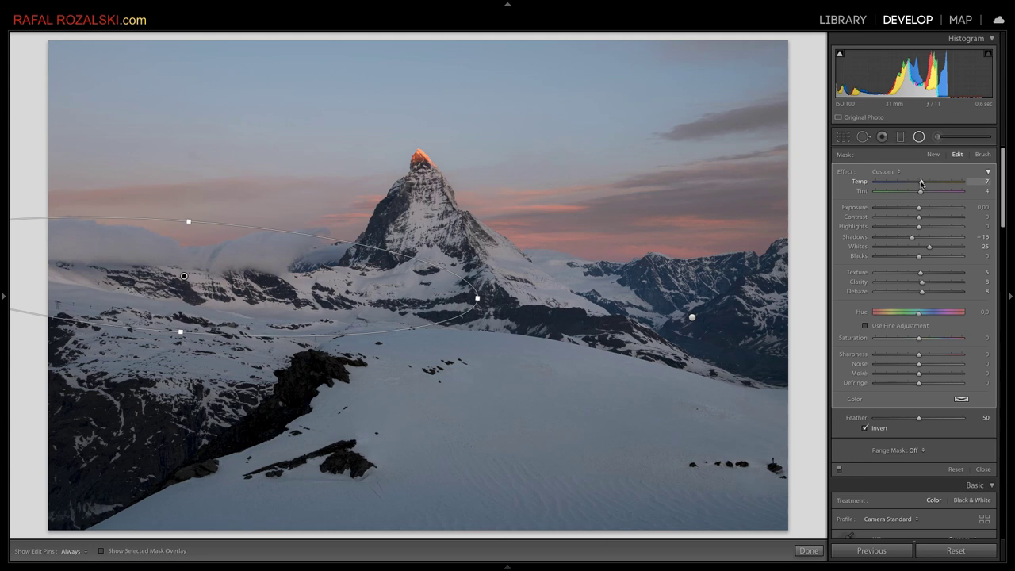
left_click(809, 551)
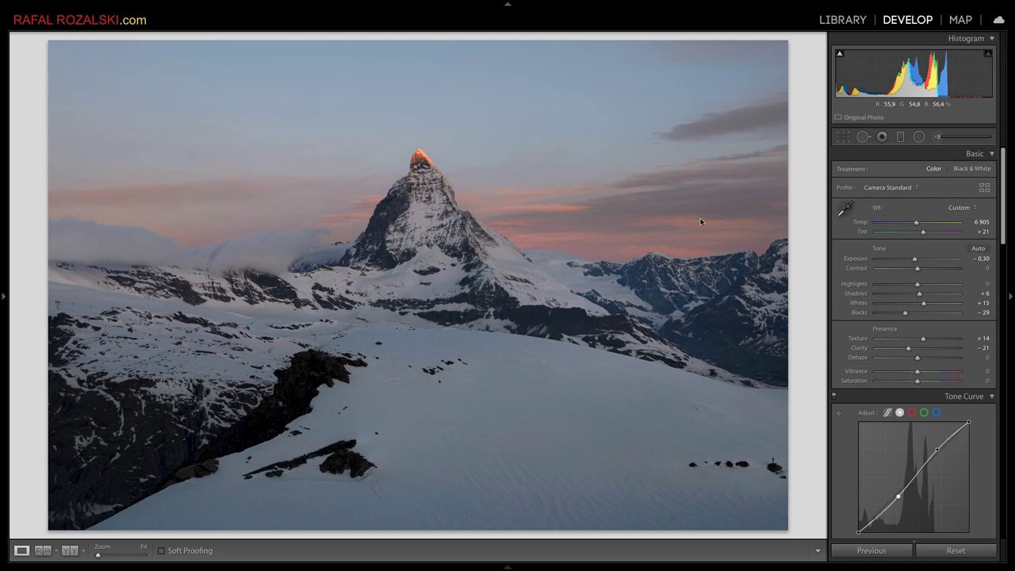
Draw and position a narrowed radial ellipse over the lower-left snow and rocks
left_click(919, 137)
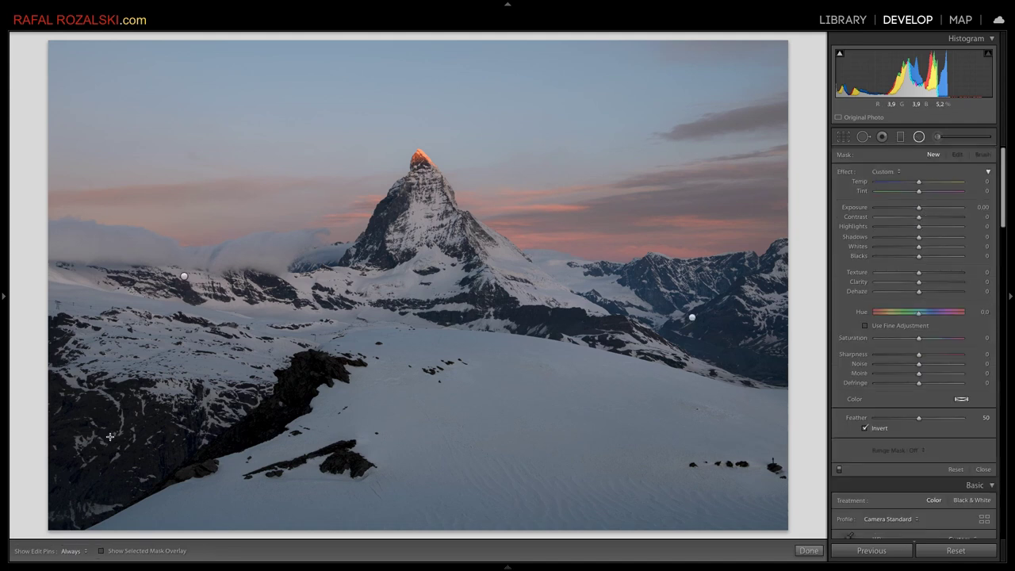
left_click_drag(156, 433, 405, 551)
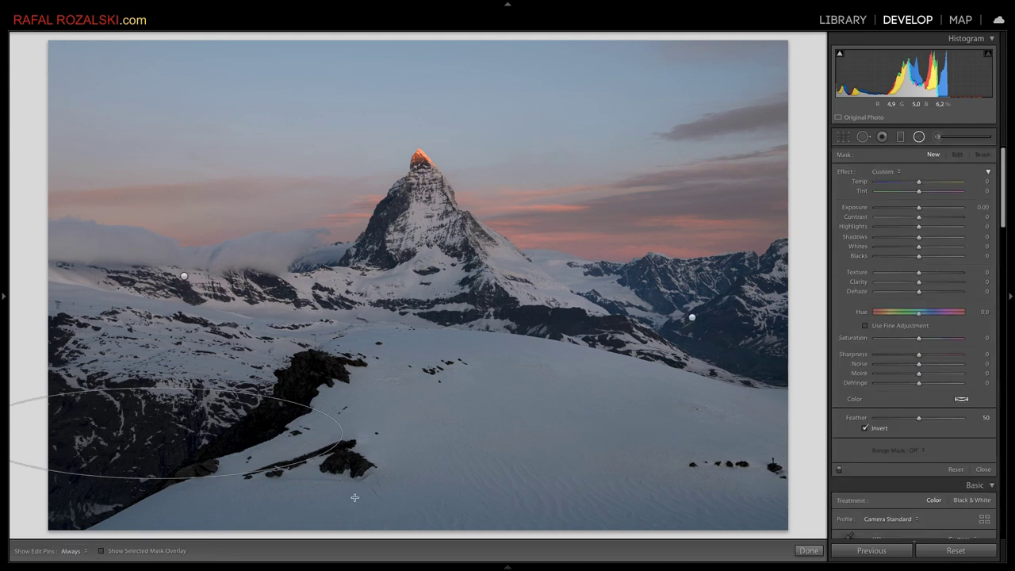
left_click_drag(279, 472, 271, 450)
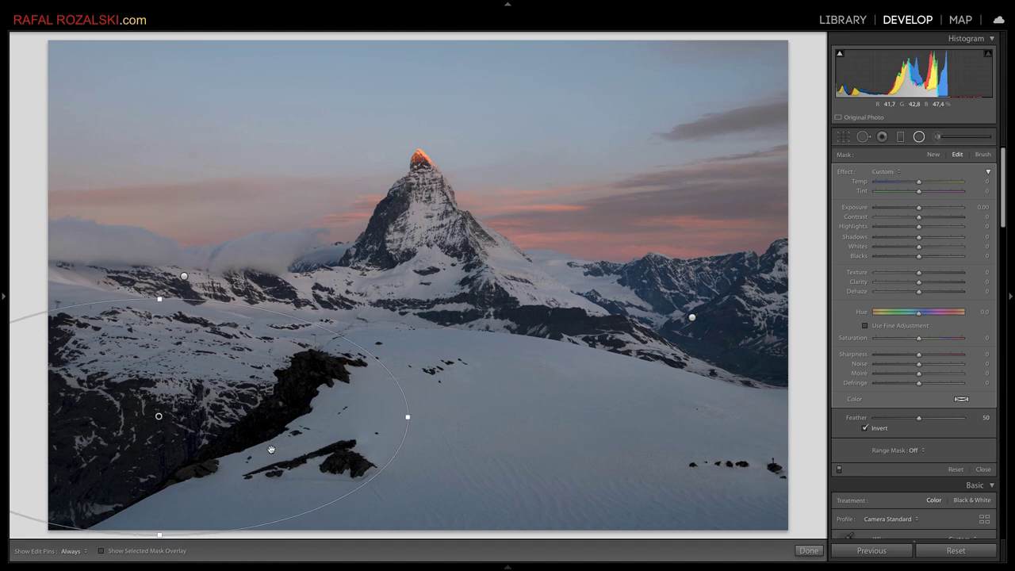
left_click_drag(408, 417, 403, 416)
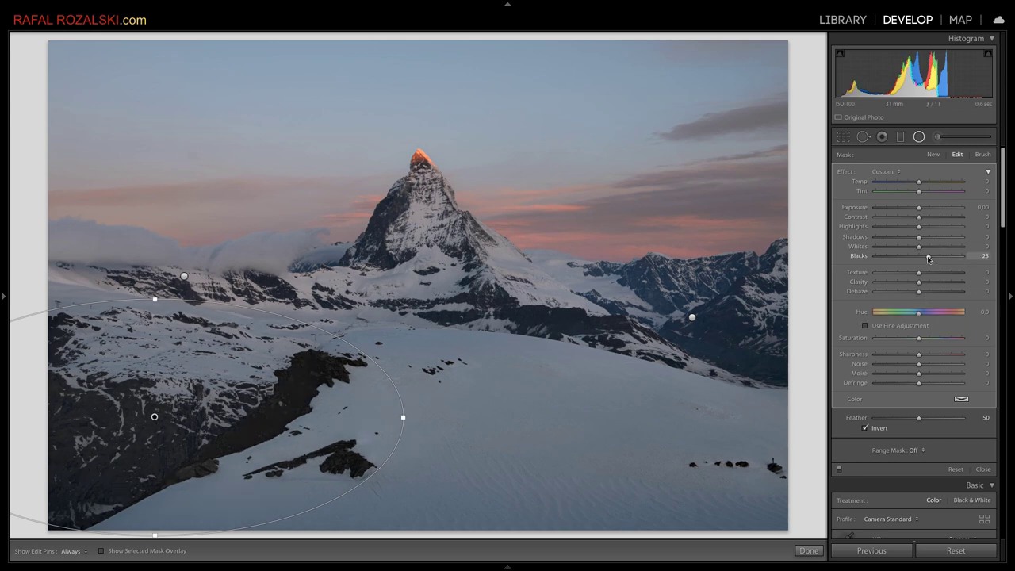
Raise this filter's blacks, shadows and whites, and trim its clarity and dehaze
left_click_drag(929, 259, 925, 259)
left_click(926, 238)
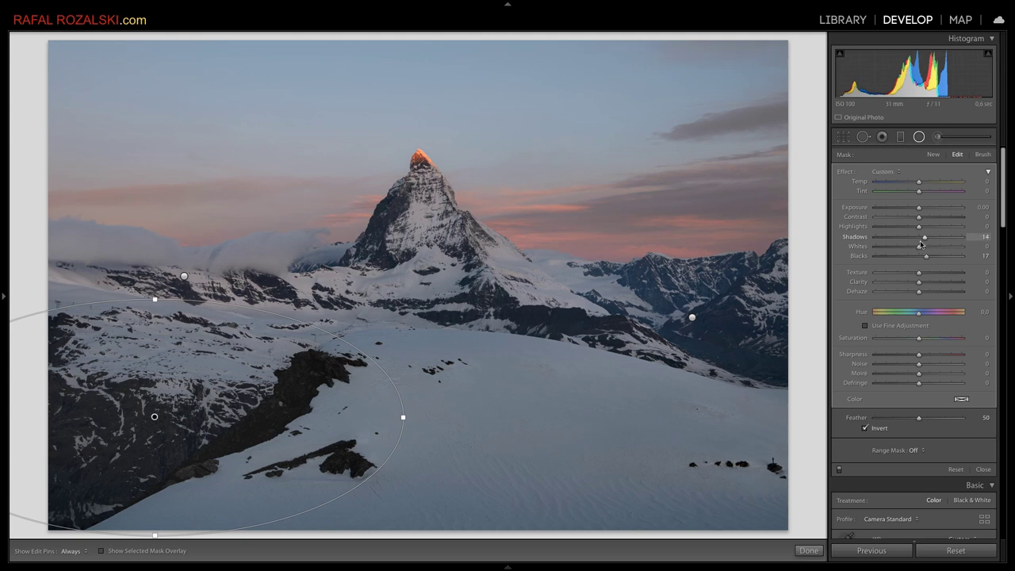
left_click_drag(920, 248, 920, 274)
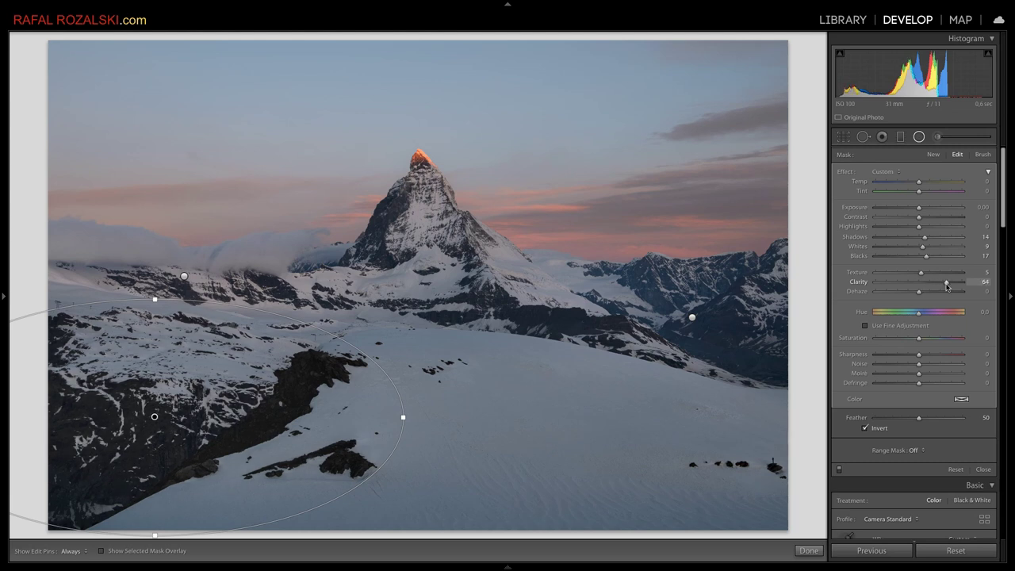
left_click_drag(938, 283, 920, 286)
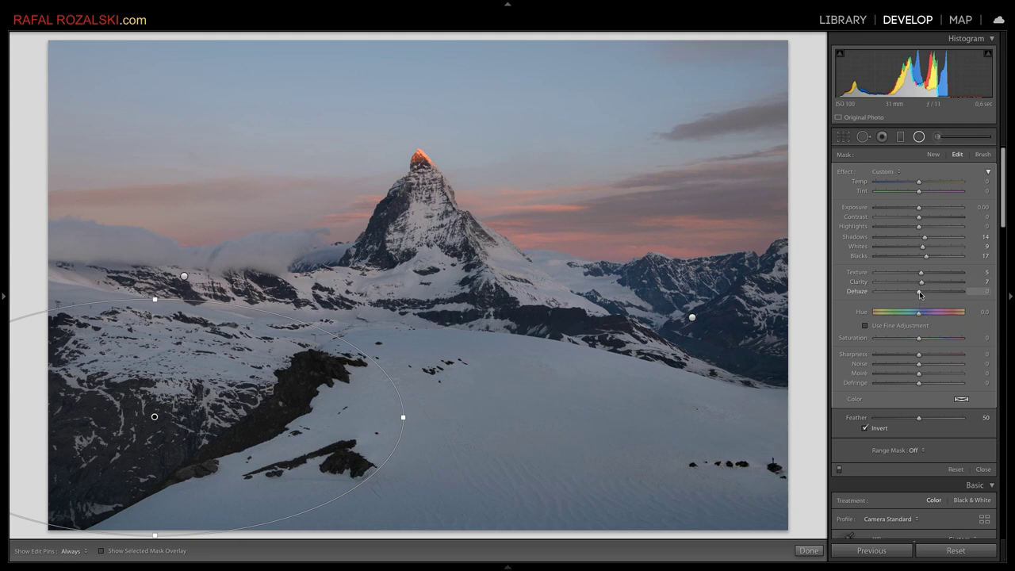
mouse_move(932, 295)
left_mouse_down()
mouse_move(895, 292)
mouse_move(919, 296)
left_mouse_up()
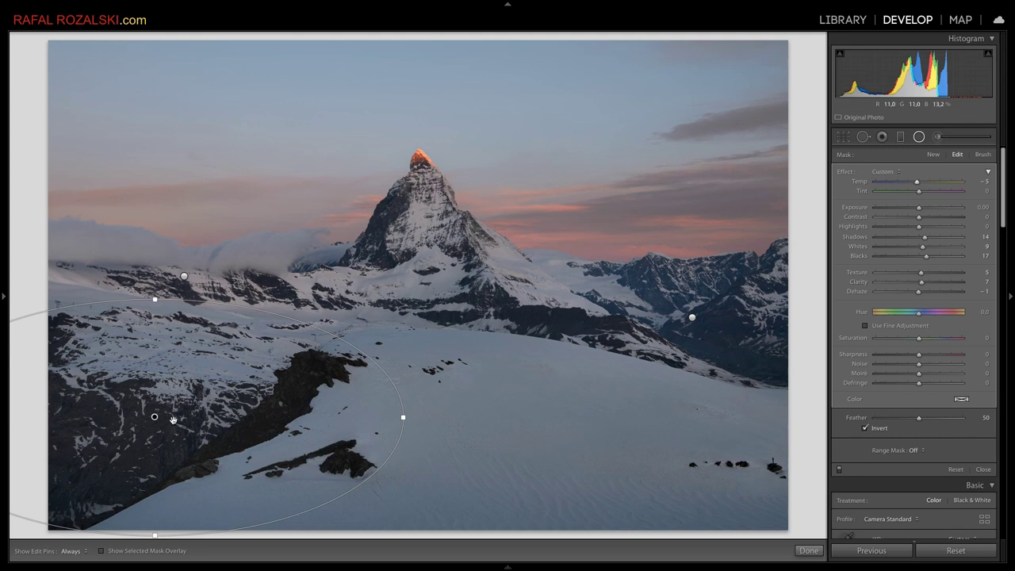
left_click(808, 551)
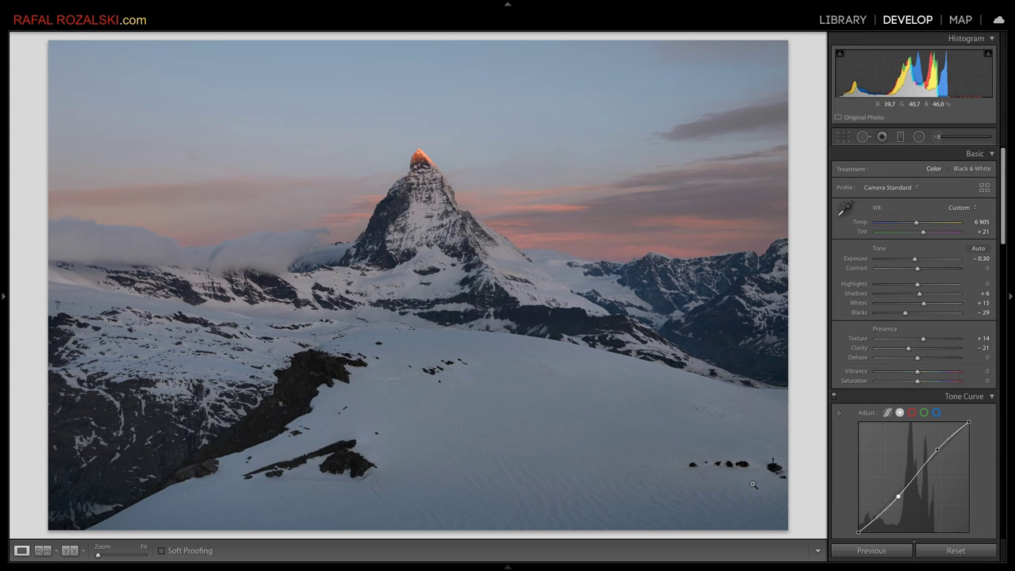
Draw a radial filter over the slopes right of the Matterhorn's base, then reshape, rotate and widen it
left_click(920, 137)
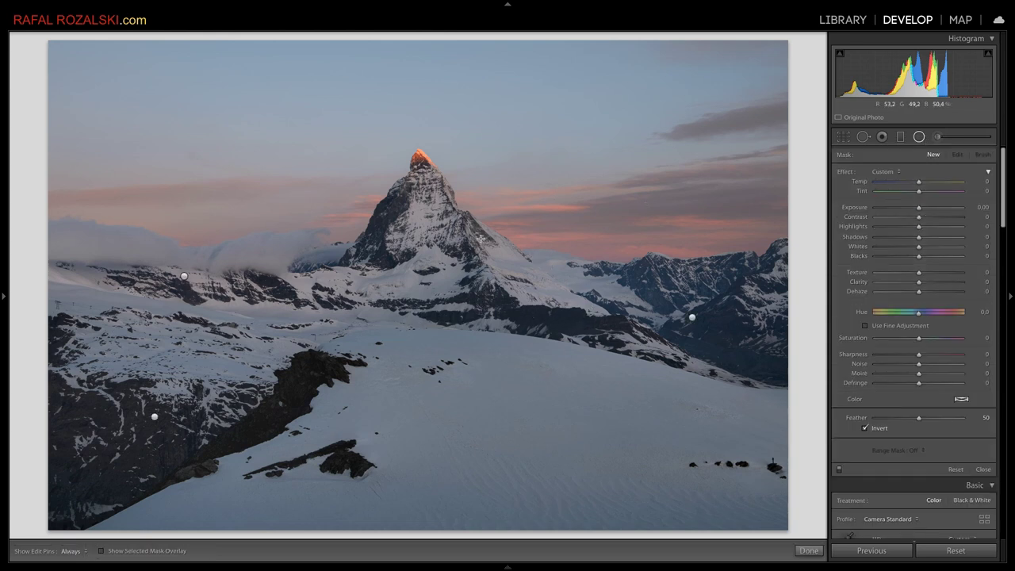
left_click_drag(525, 281, 610, 333)
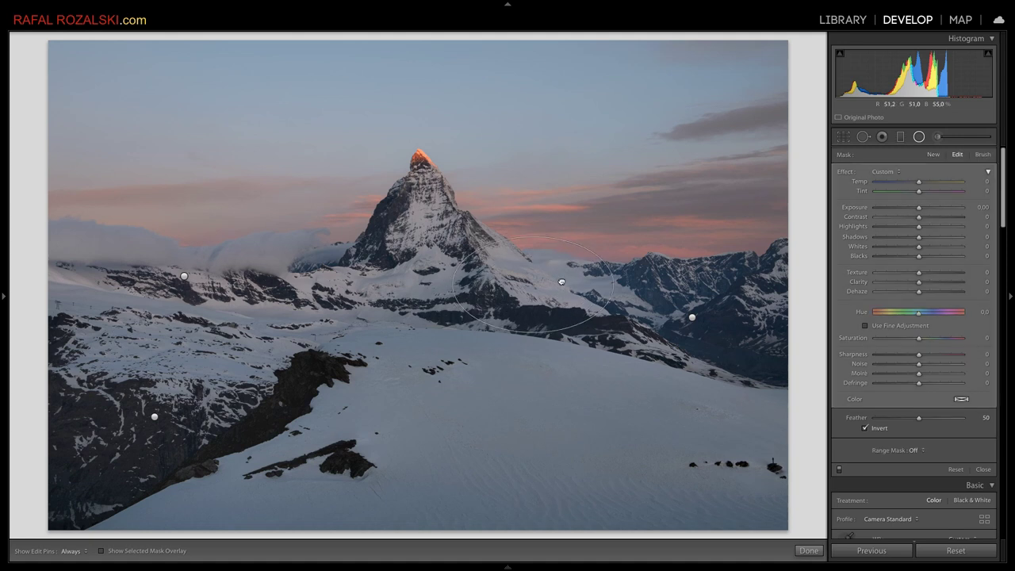
left_click_drag(561, 282, 571, 283)
mouse_move(570, 278)
left_mouse_down()
mouse_move(632, 283)
mouse_move(604, 280)
left_mouse_up()
left_click_drag(563, 332, 563, 322)
left_click_drag(633, 250, 632, 254)
left_click_drag(582, 296, 585, 296)
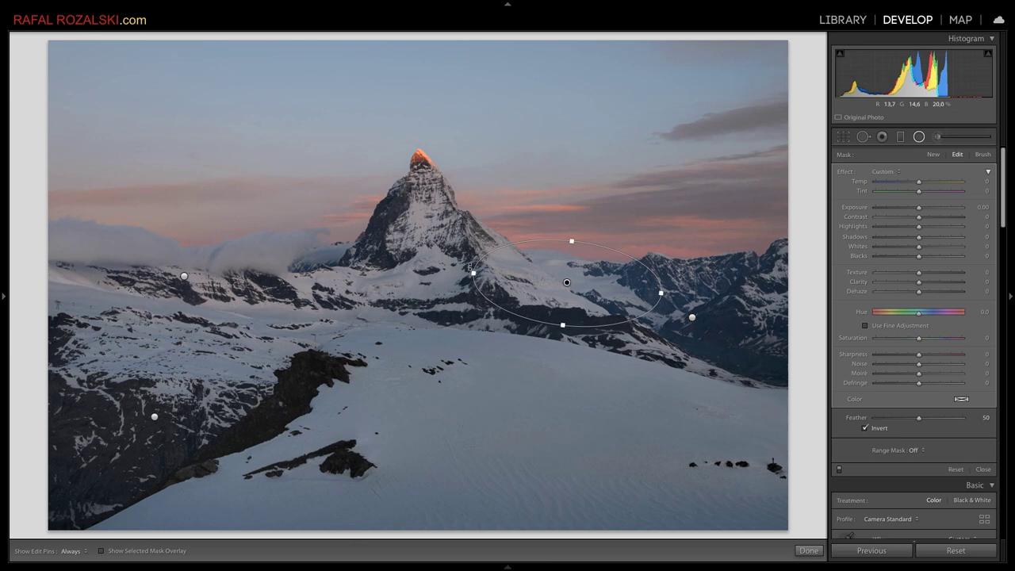
left_click_drag(473, 273, 463, 273)
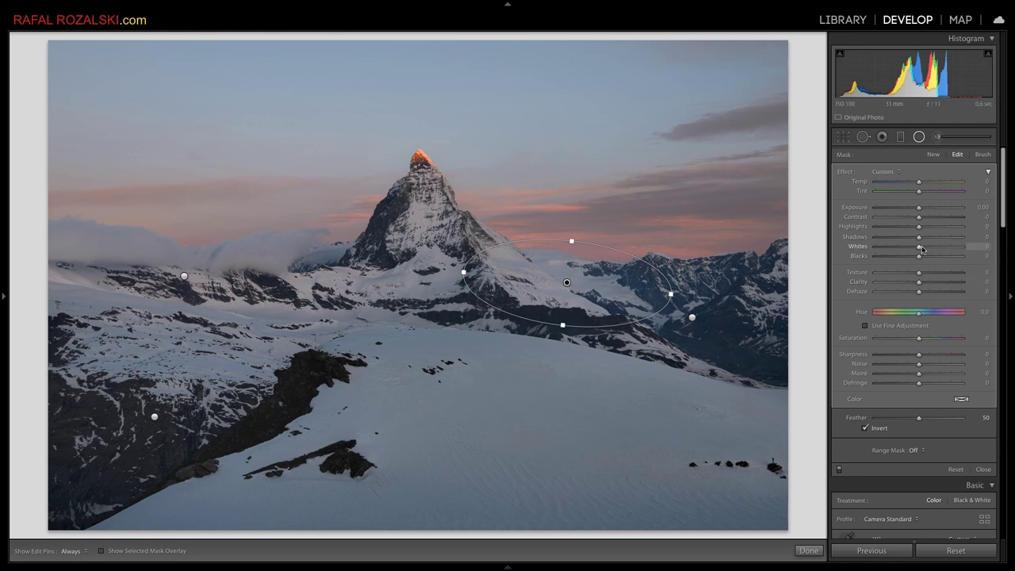
Raise Whites, lower Clarity and Dehaze, warm Temp and add about +12 Saturation
left_click_drag(921, 247, 937, 249)
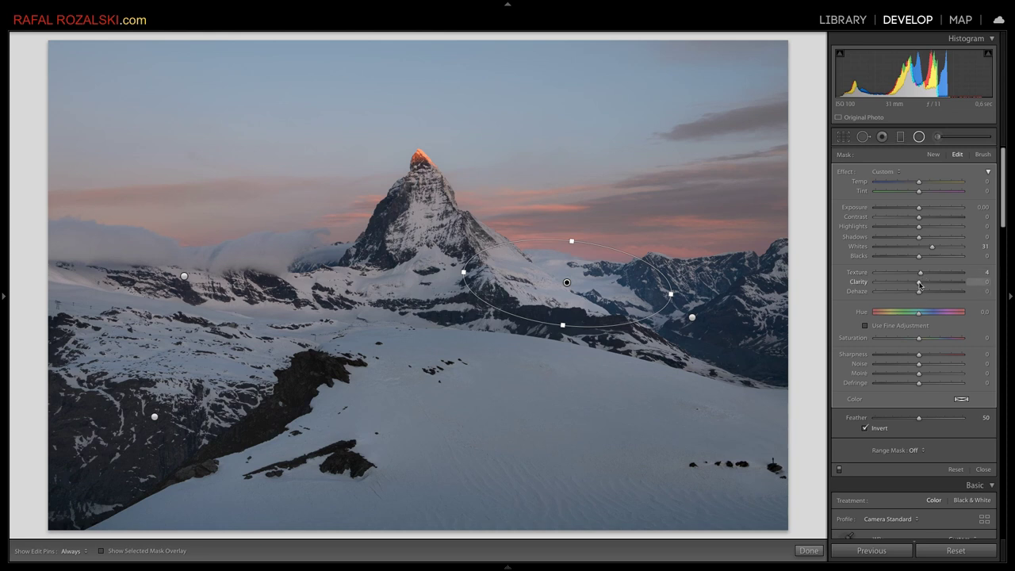
left_click_drag(921, 283, 921, 292)
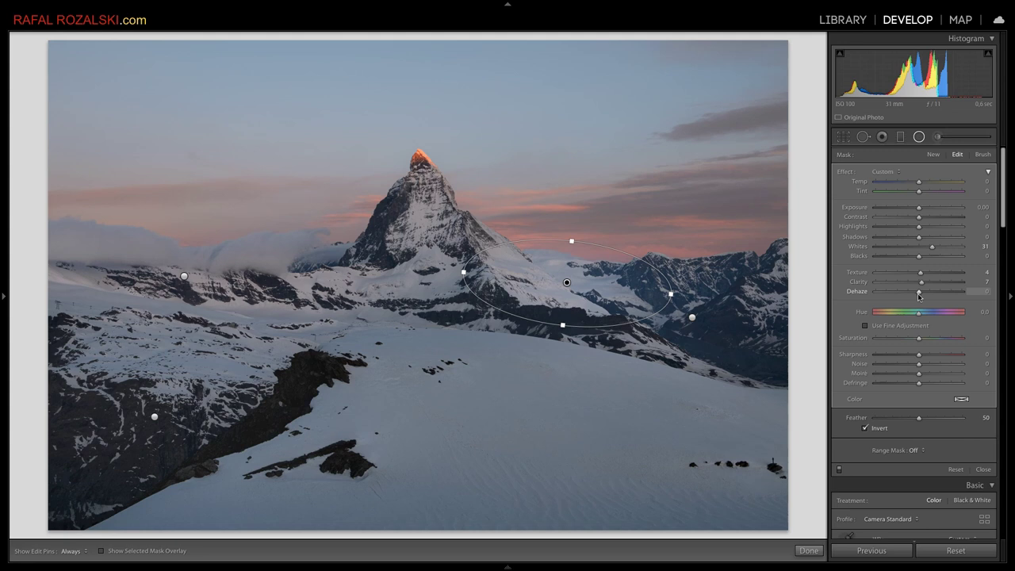
mouse_move(920, 292)
left_mouse_down()
mouse_move(908, 293)
mouse_move(920, 295)
left_mouse_up()
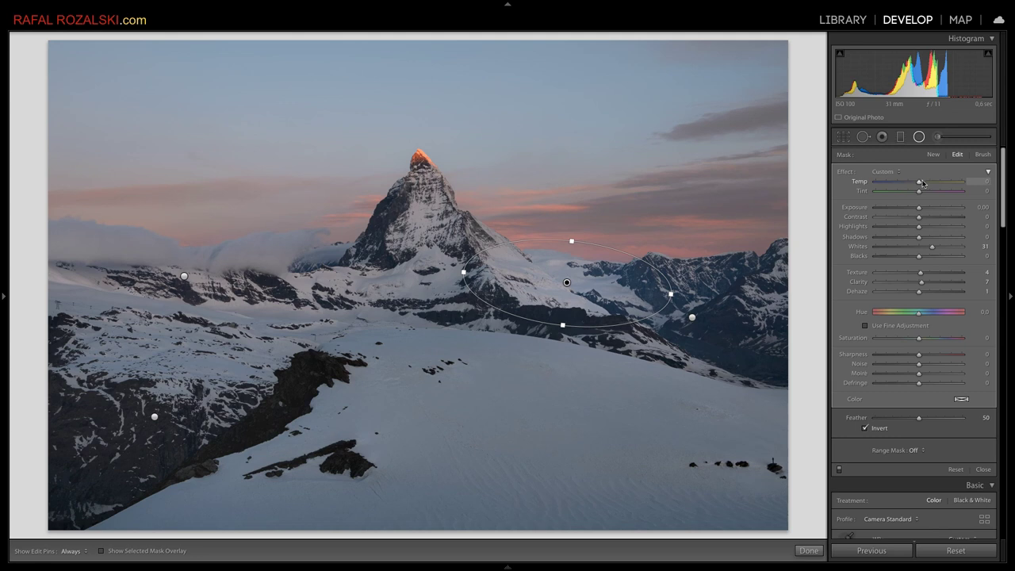
left_click_drag(920, 184, 925, 184)
left_click_drag(920, 340, 924, 340)
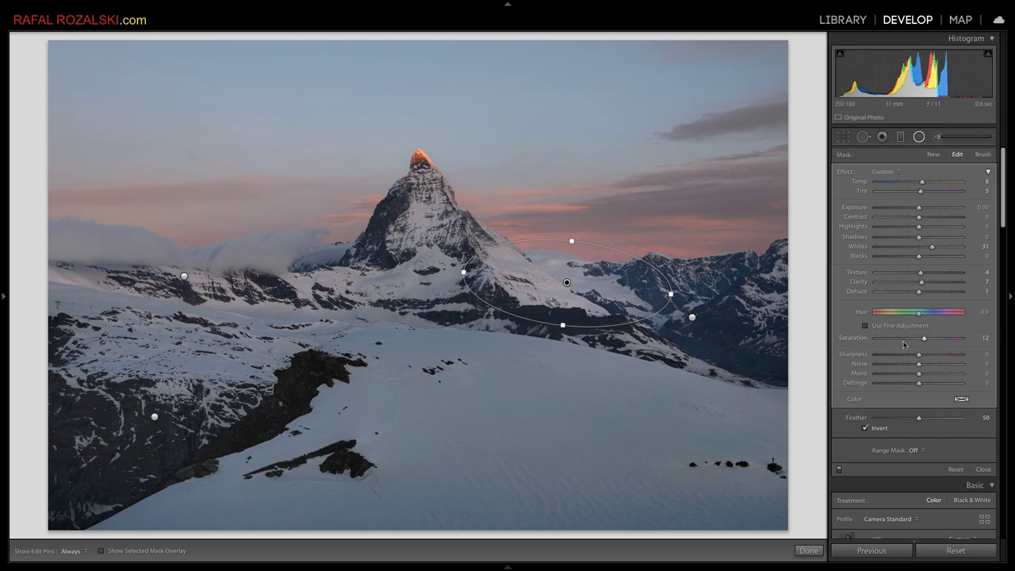
left_click(184, 276)
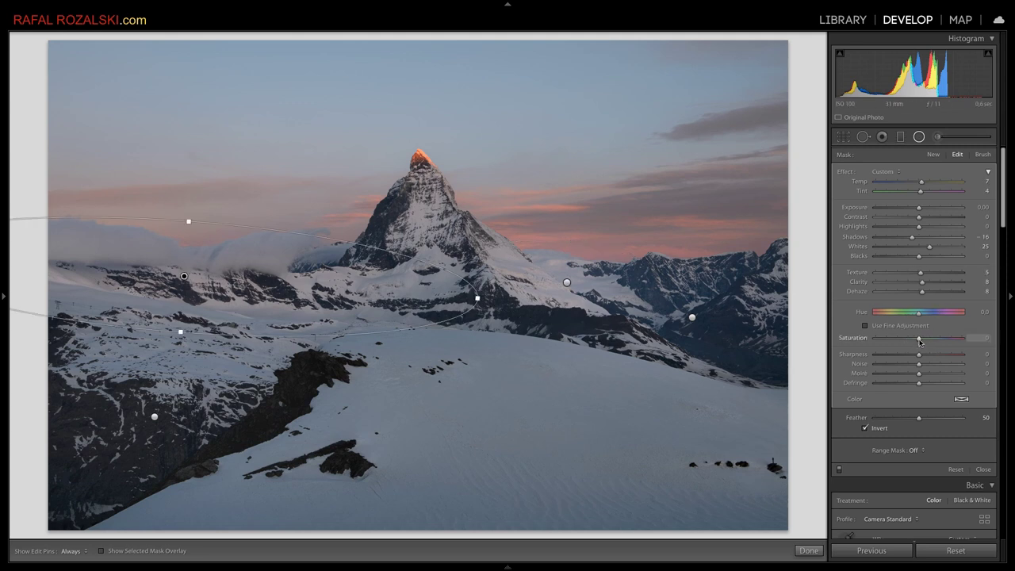
Raise the left sky filter's Saturation to about 12 and finish with Done
left_click_drag(922, 340, 925, 339)
left_click(809, 550)
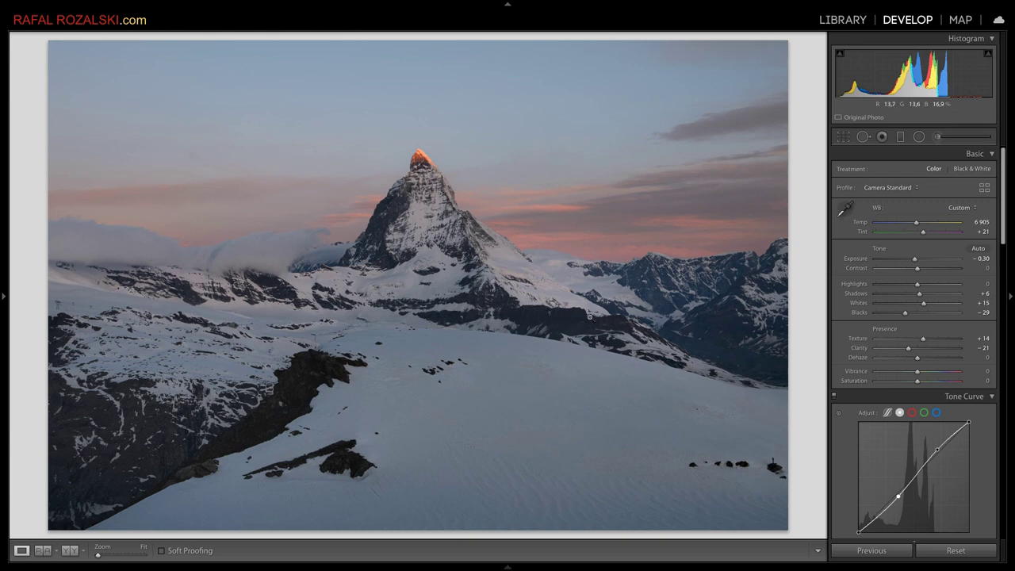
Add a radial filter over the dark ridge below the peak with lower Blacks, lifted Shadows, less Dehaze
left_click(919, 137)
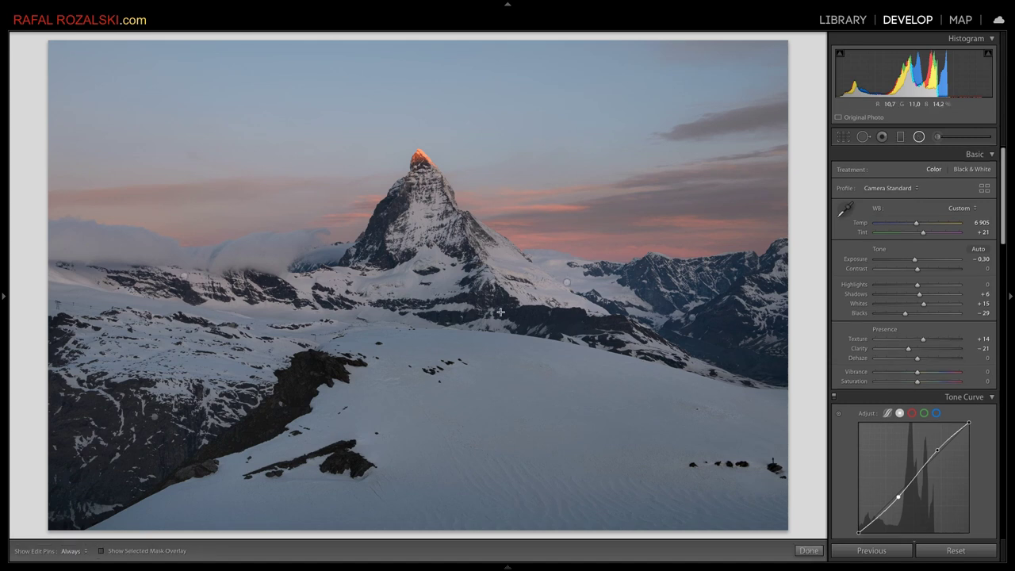
left_click_drag(536, 322, 644, 340)
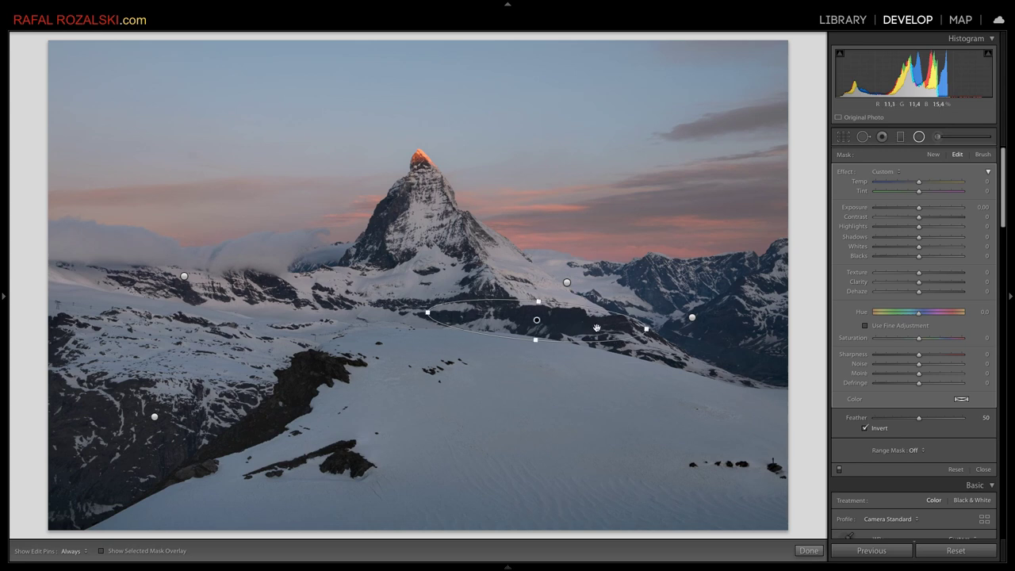
left_click_drag(596, 327, 602, 328)
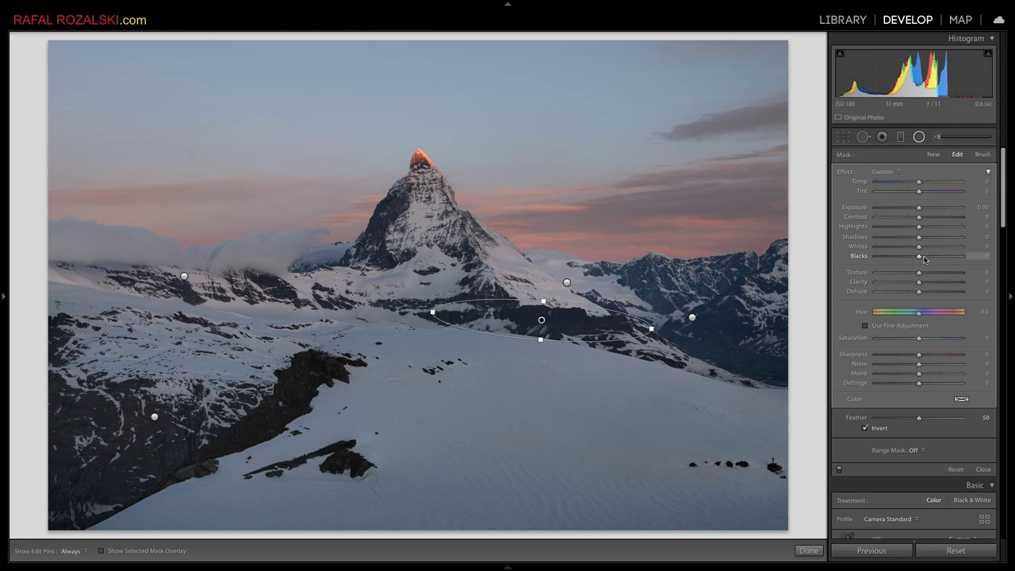
left_click_drag(922, 258, 921, 237)
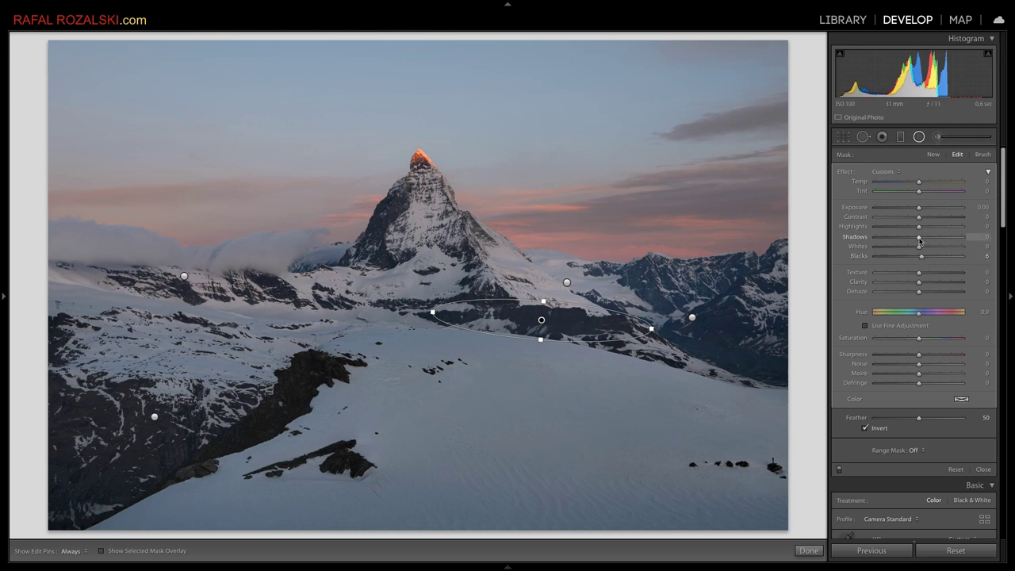
left_click_drag(920, 241, 922, 240)
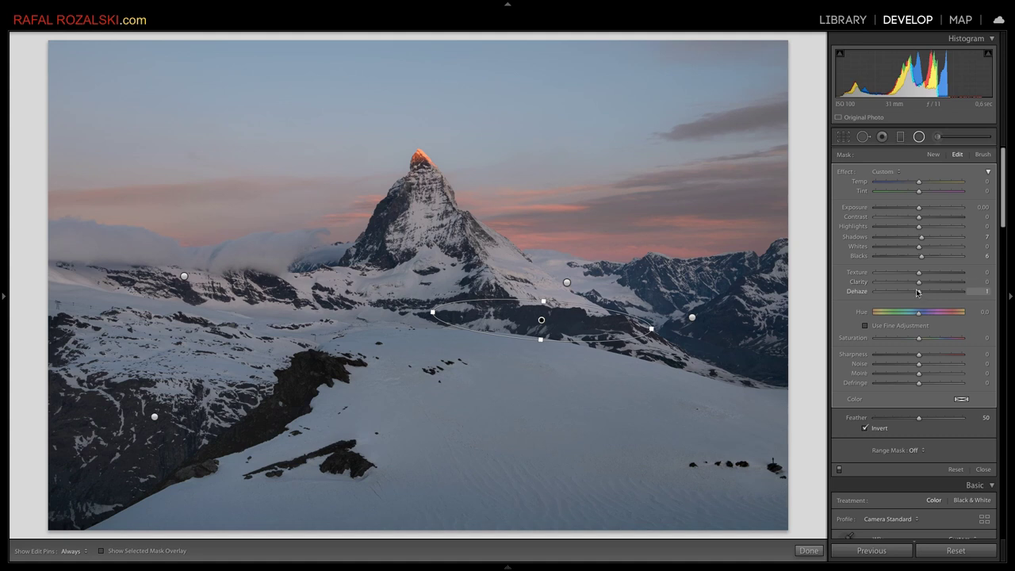
left_click_drag(920, 291, 920, 274)
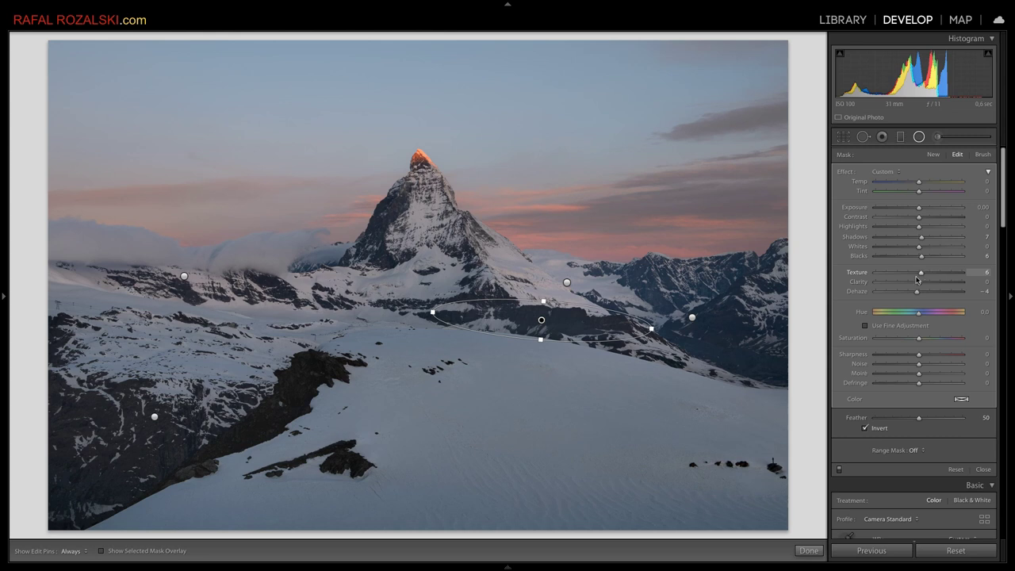
Toggle the ridge filter's effect off and on to compare, then deselect it
left_click(840, 471)
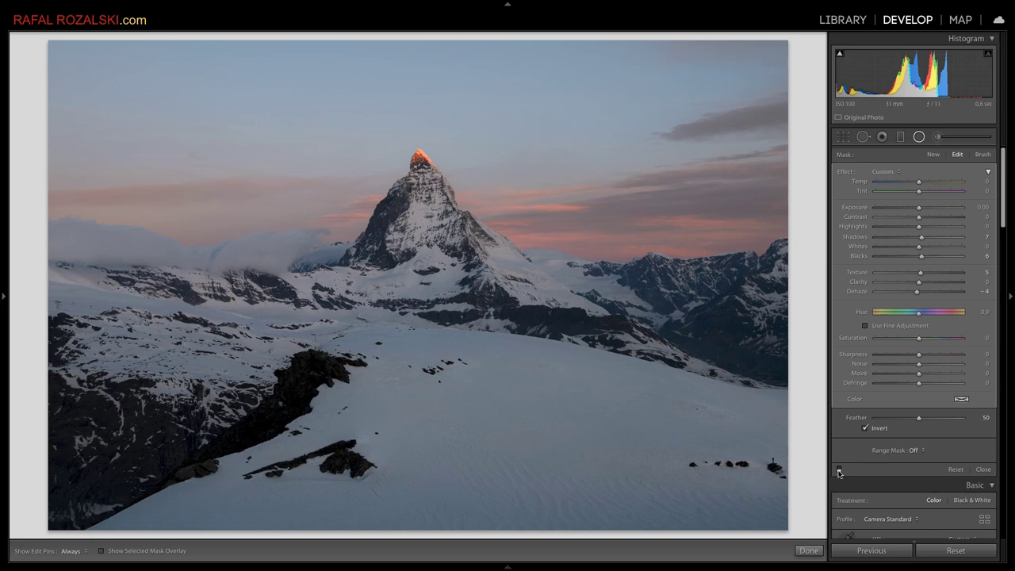
left_click(840, 471)
left_click(840, 471)
left_click(839, 471)
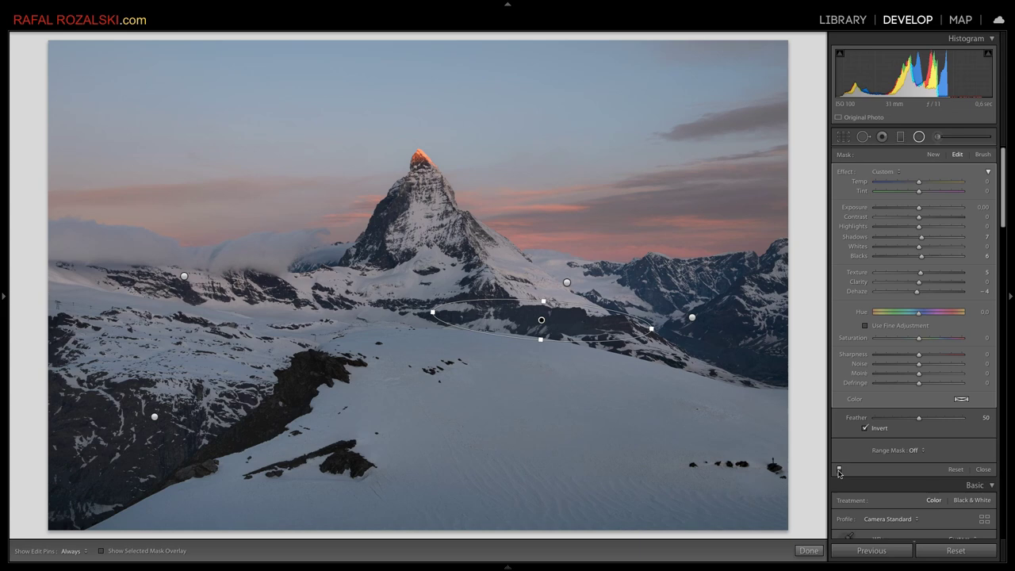
left_click(840, 471)
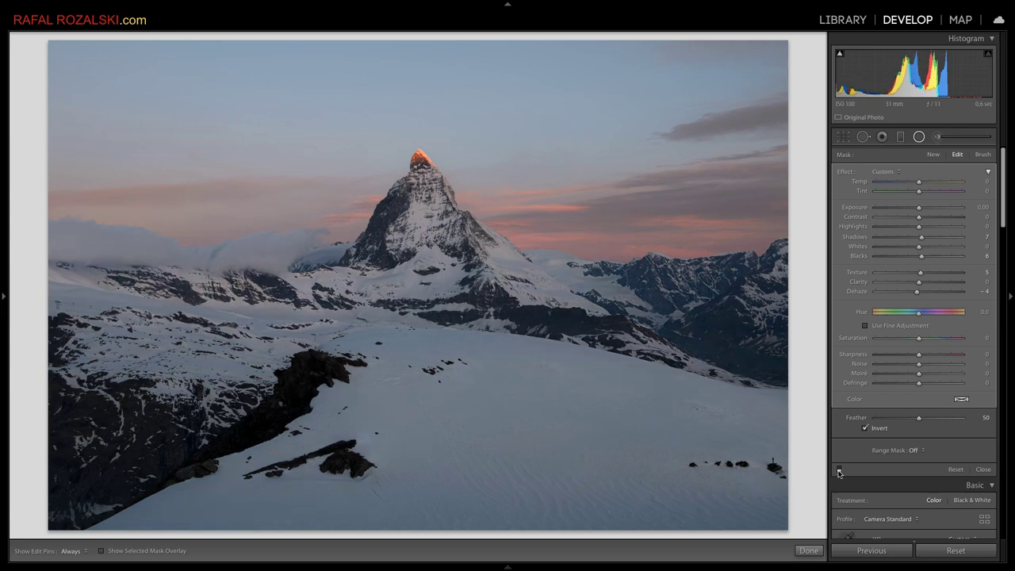
left_click(840, 471)
left_click(839, 471)
left_click(839, 471)
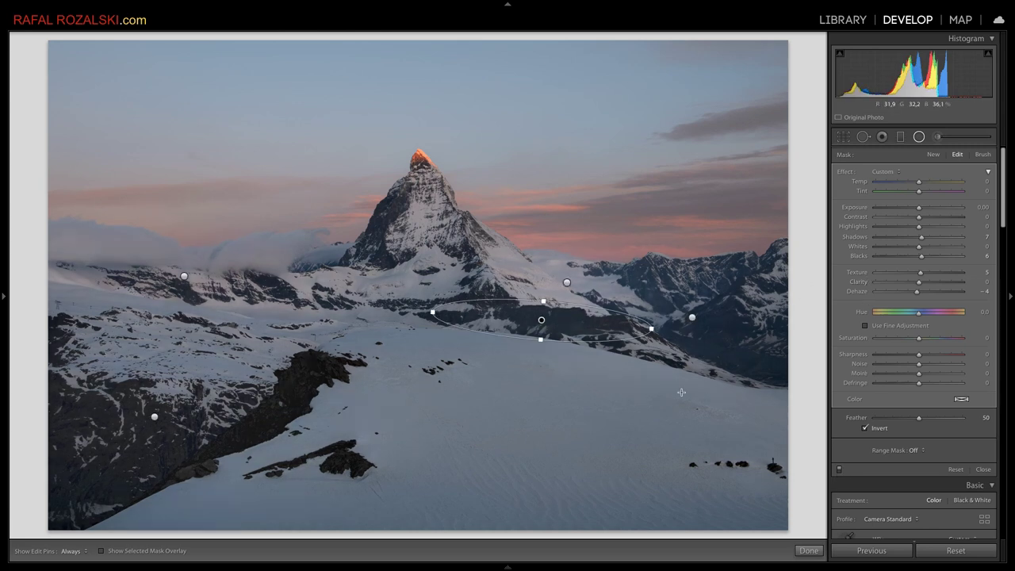
left_click(667, 391)
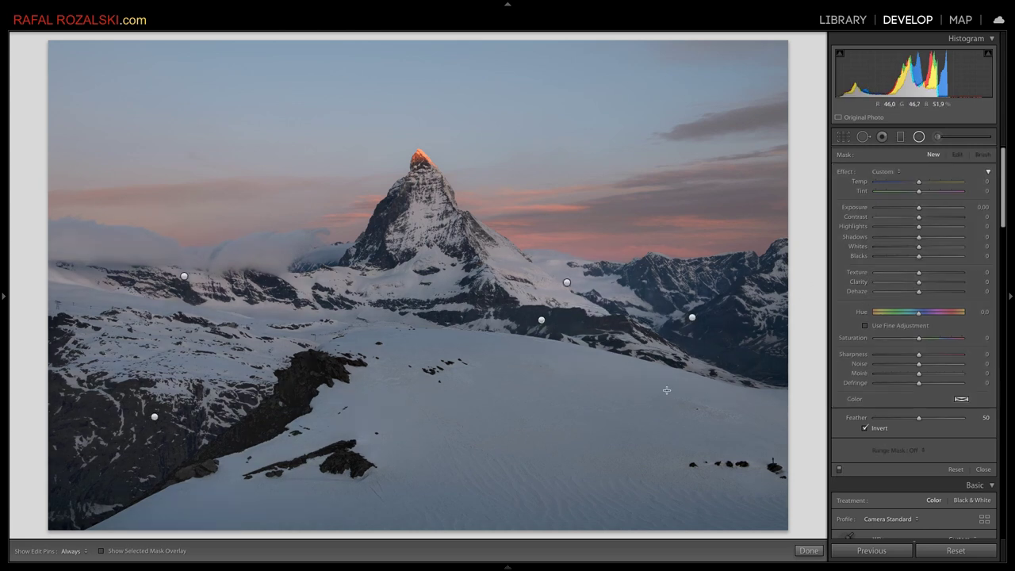
Draw a wide ellipse over the foreground snowfield, then widen, shift and tilt it along the slope
left_click(809, 550)
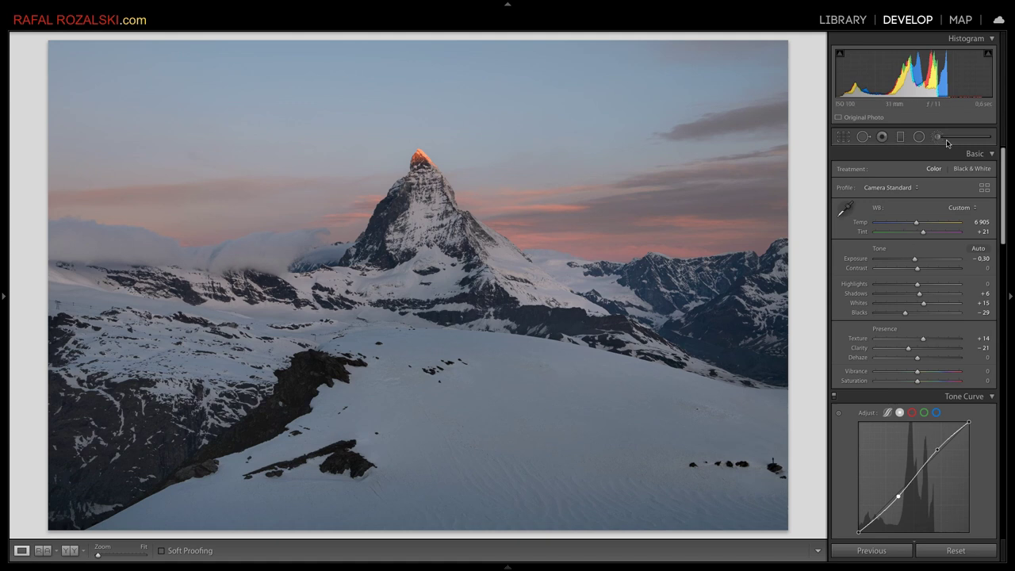
left_click(919, 137)
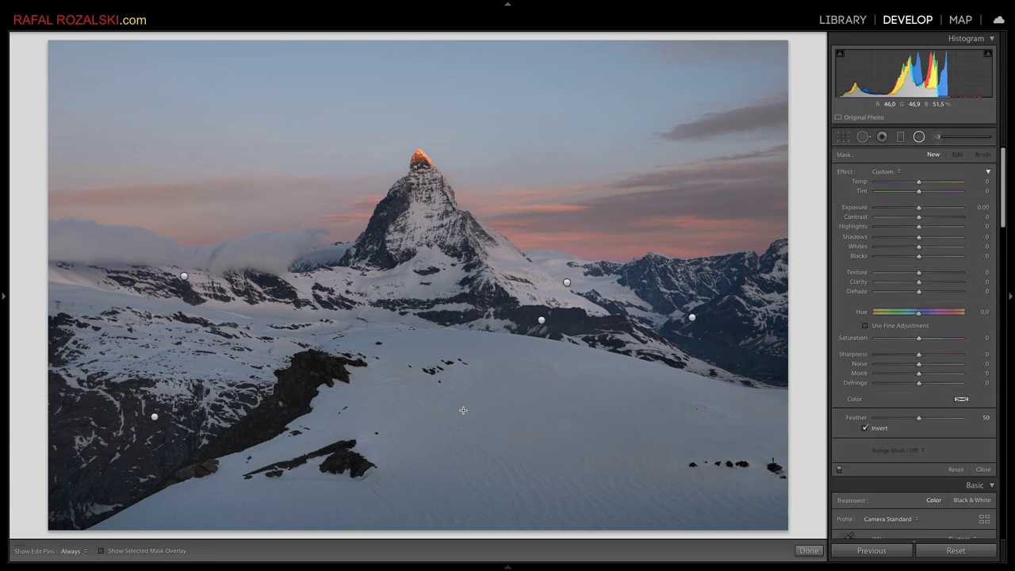
left_click_drag(484, 416, 730, 512)
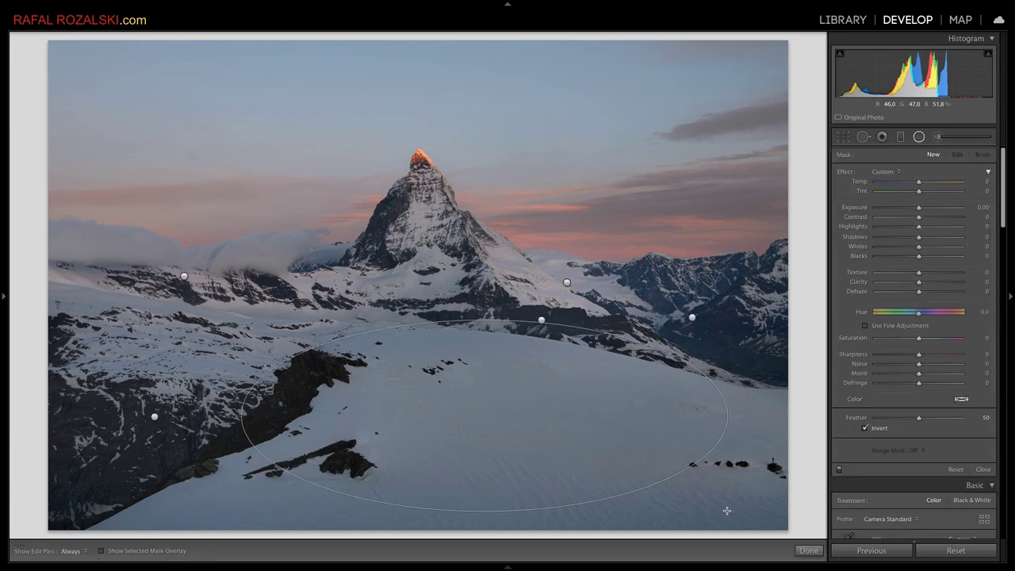
left_click_drag(549, 425, 554, 426)
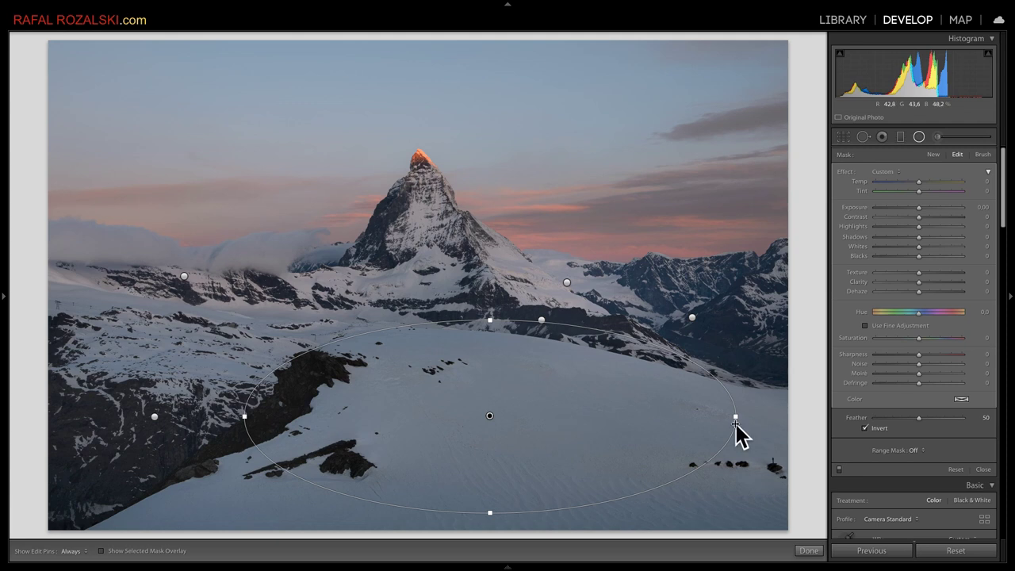
left_click_drag(737, 416, 768, 416)
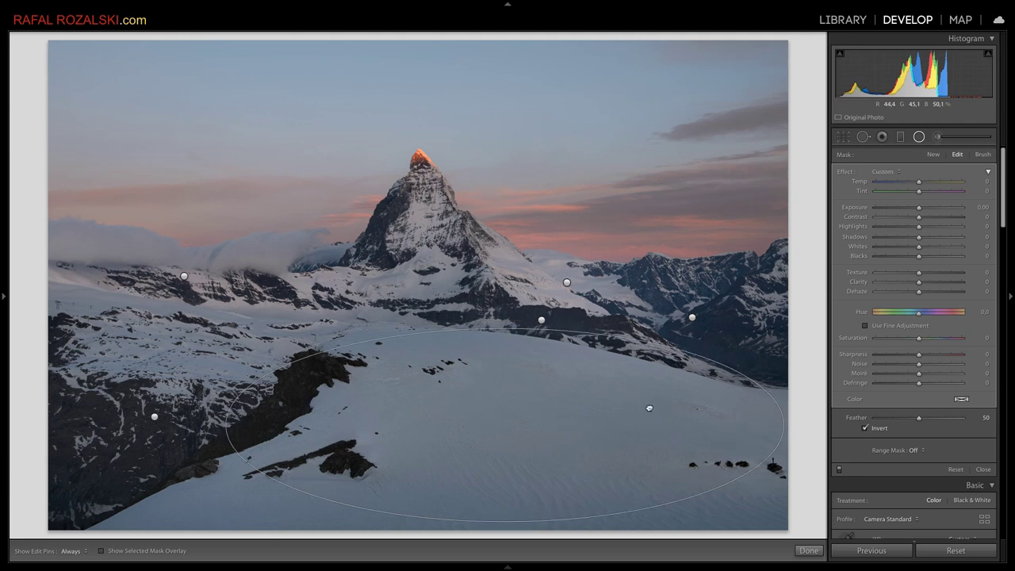
left_click_drag(678, 420, 701, 426)
mouse_move(773, 481)
left_mouse_down()
mouse_move(622, 443)
mouse_move(643, 448)
left_mouse_up()
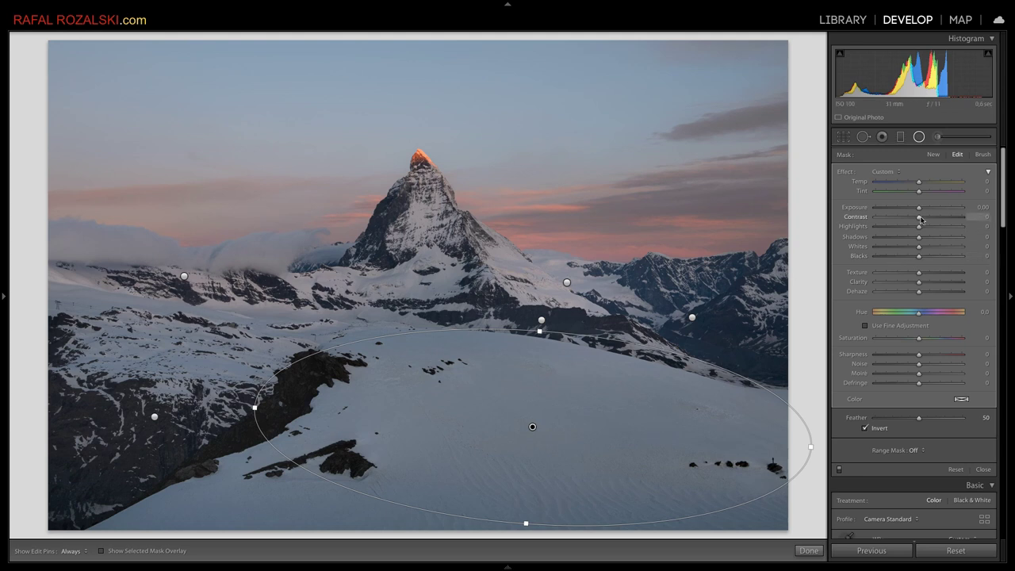
Give the snowfield filter Exposure 0.09, lifted Whites, Temp 5 and Tint 4
left_click_drag(919, 207, 921, 209)
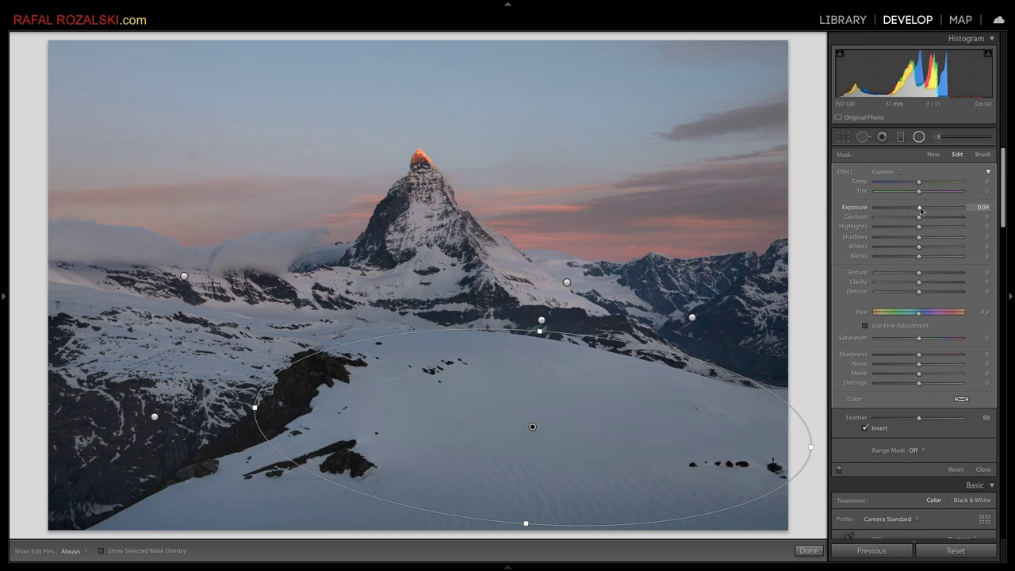
left_click_drag(921, 246, 924, 250)
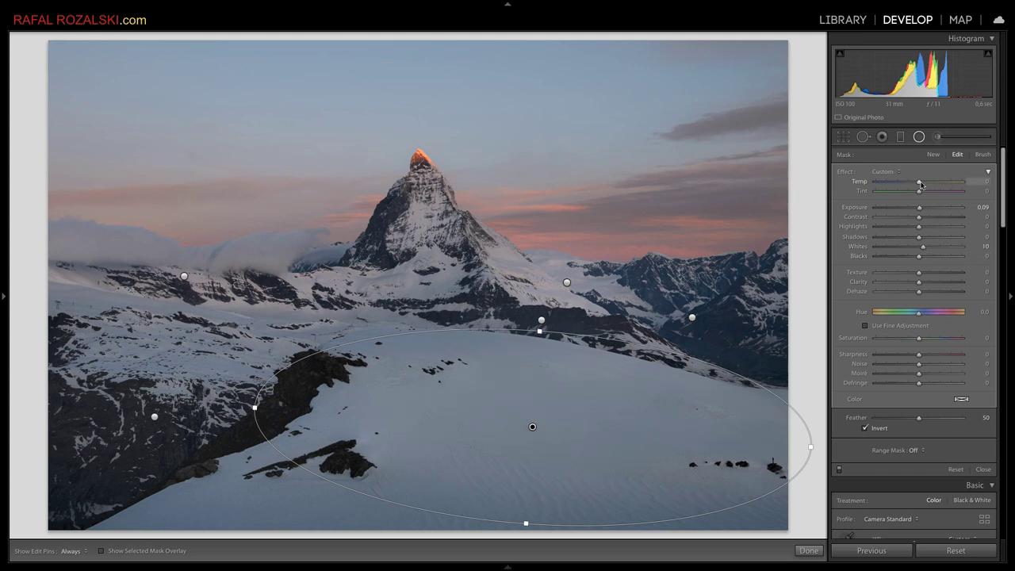
left_click_drag(921, 181, 921, 186)
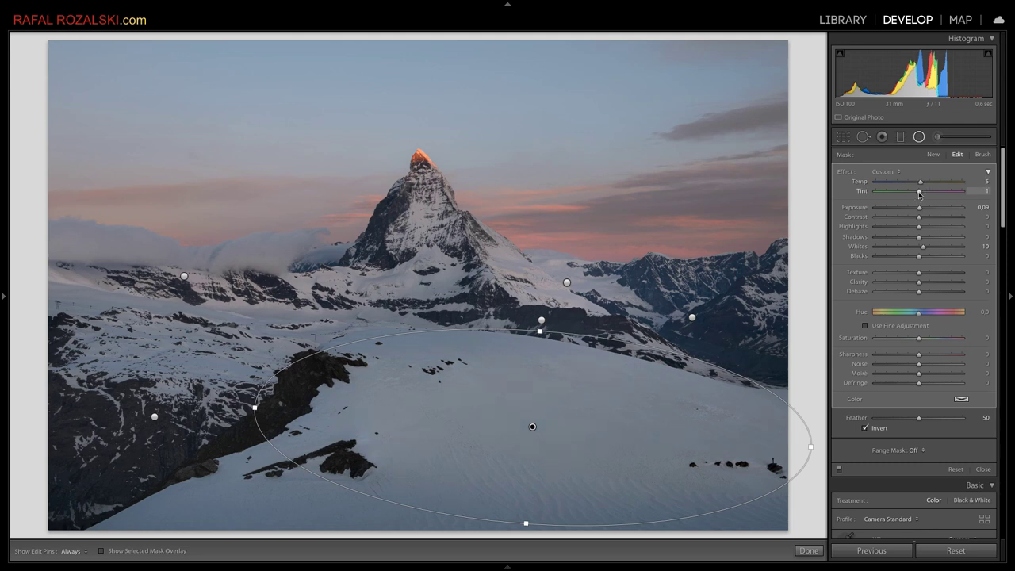
left_click_drag(919, 192, 921, 192)
left_click_drag(920, 192, 923, 193)
left_click_drag(923, 193, 922, 194)
Add Texture 3 and set Clarity to exactly 6 in the snowfield filter
left_click_drag(921, 274, 922, 275)
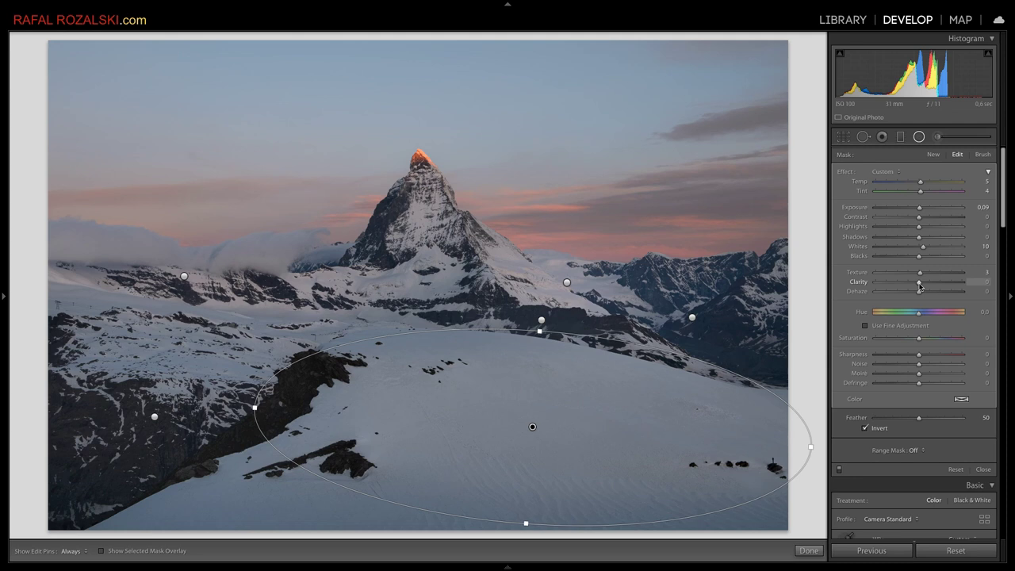
left_click_drag(920, 282, 885, 281)
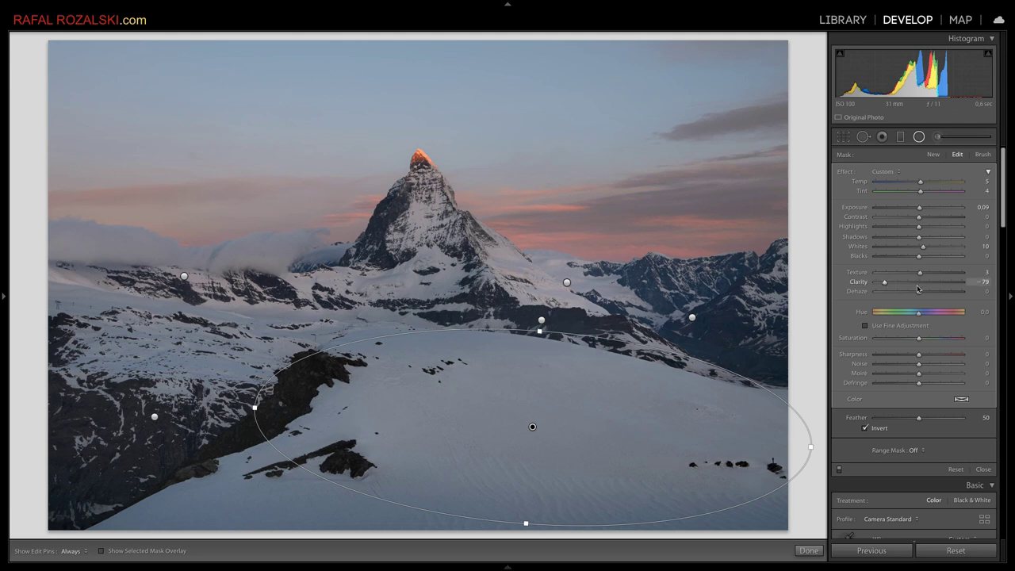
left_click(982, 281)
type("65")
key("Return")
type("-10")
key("Return")
type("6")
key("Return")
Set Dehaze -2, Saturation 4, Shadows 3, and bring Whites back to 6
mouse_move(921, 292)
left_mouse_down()
mouse_move(974, 296)
mouse_move(889, 291)
mouse_move(918, 294)
left_mouse_up()
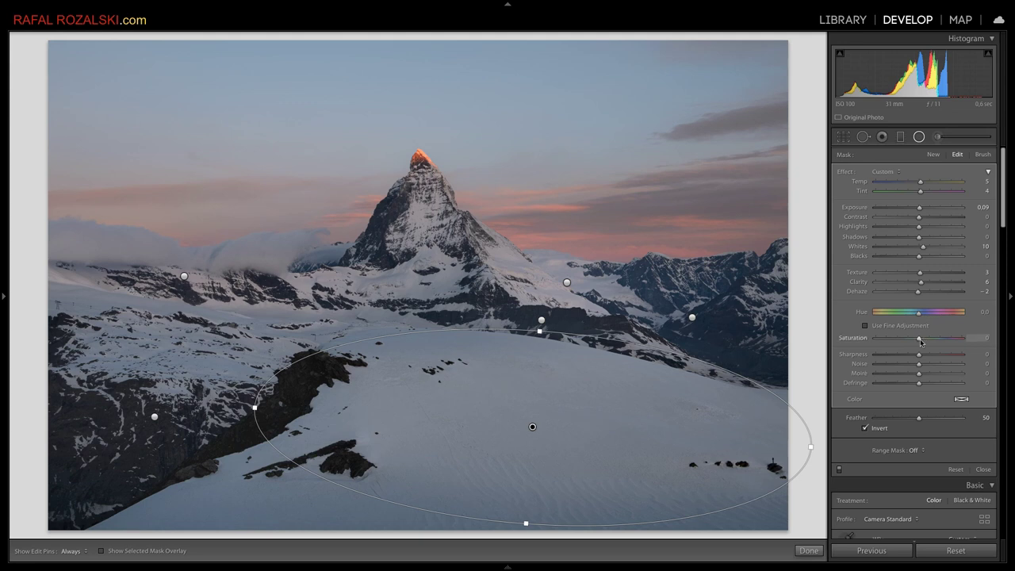
left_click_drag(920, 340, 921, 341)
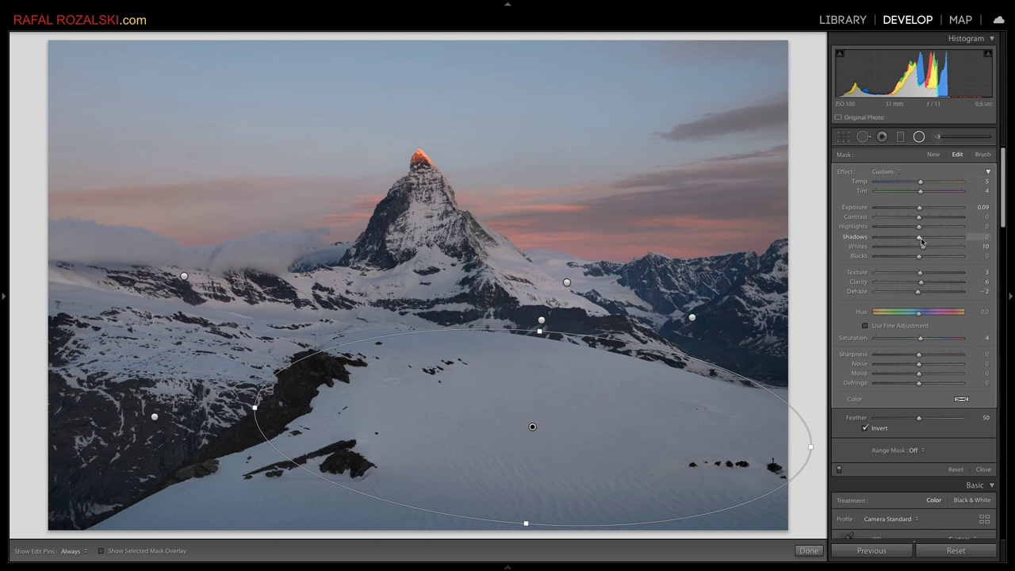
left_click_drag(920, 239, 921, 239)
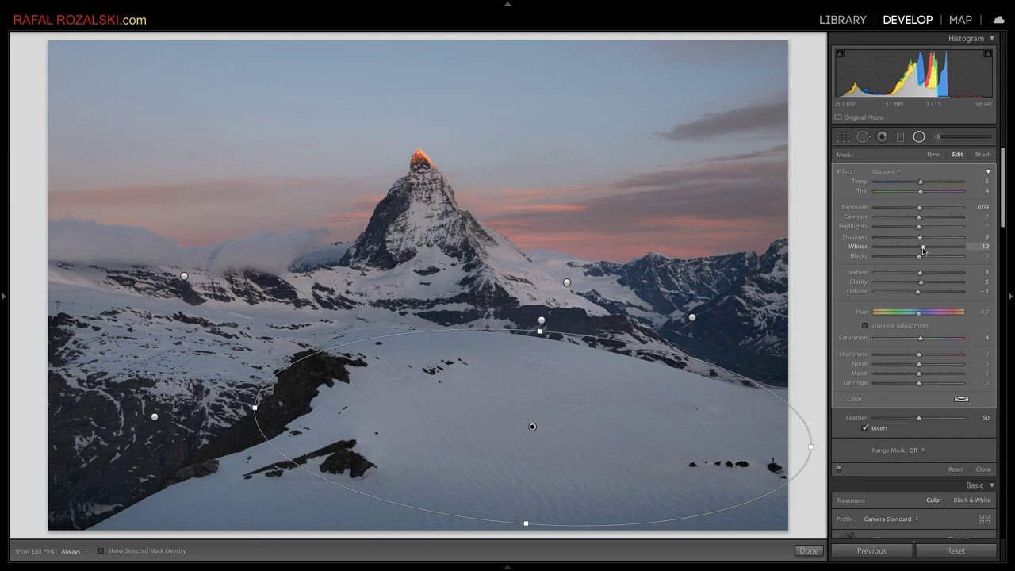
left_click_drag(923, 250, 921, 249)
Close radial filter editing with Done, keeping the snowfield filter applied
left_click(808, 550)
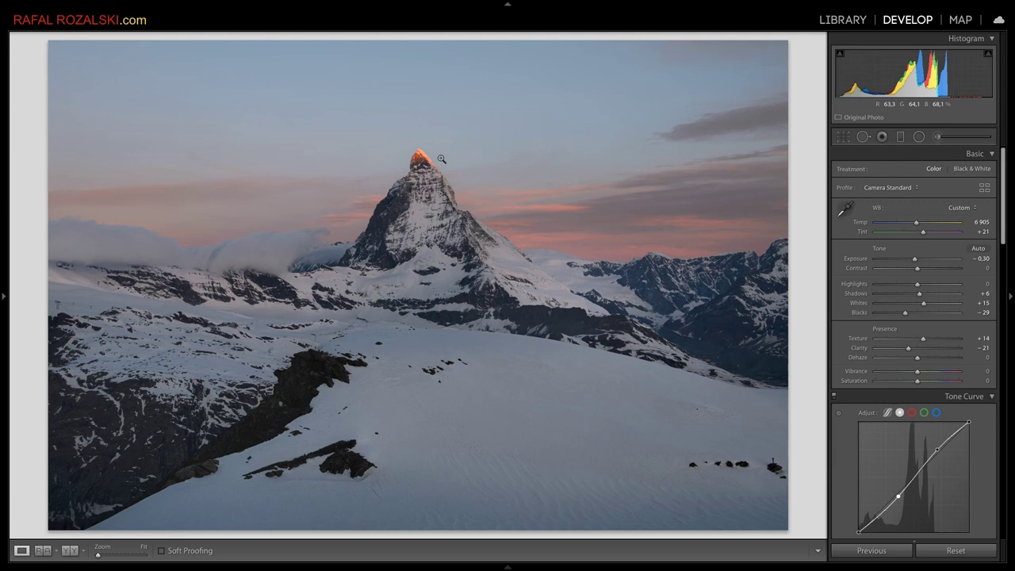
Drag a graduated filter down the upper sky with Exposure -0.24 and slightly cooler Temp
left_click(901, 137)
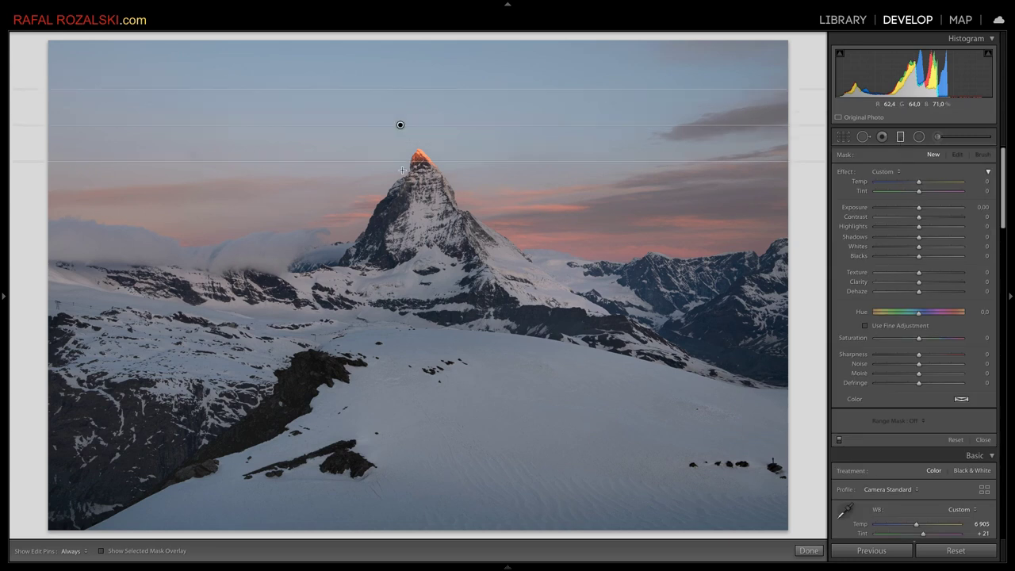
left_click_drag(402, 142, 402, 195)
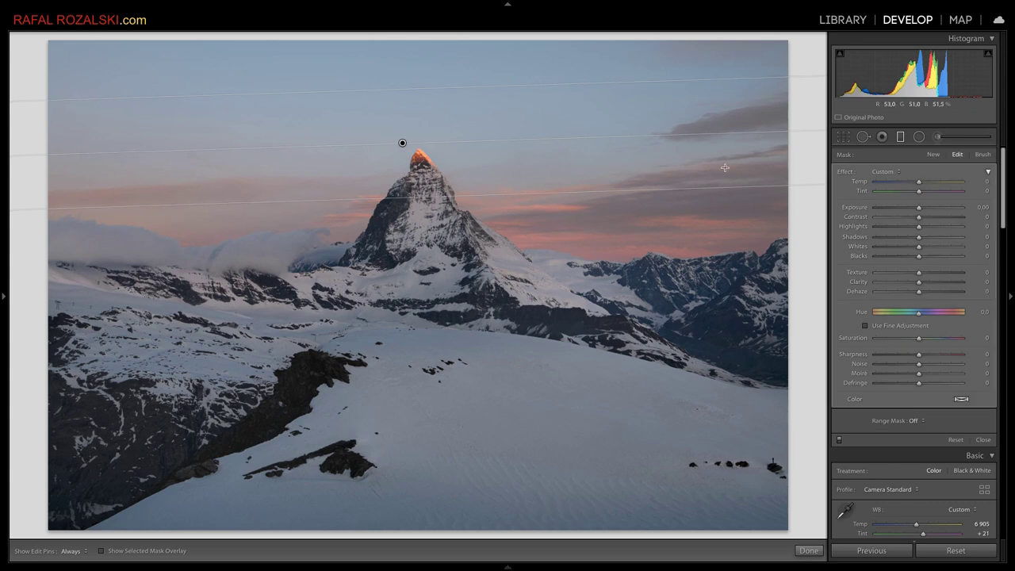
left_click_drag(921, 209, 918, 186)
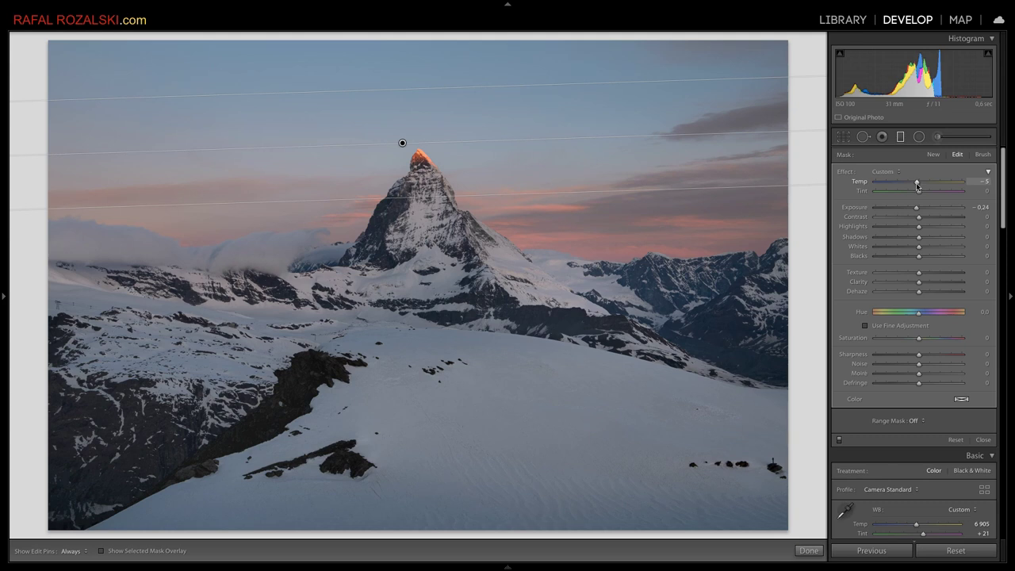
left_click_drag(917, 186, 918, 186)
left_click(809, 551)
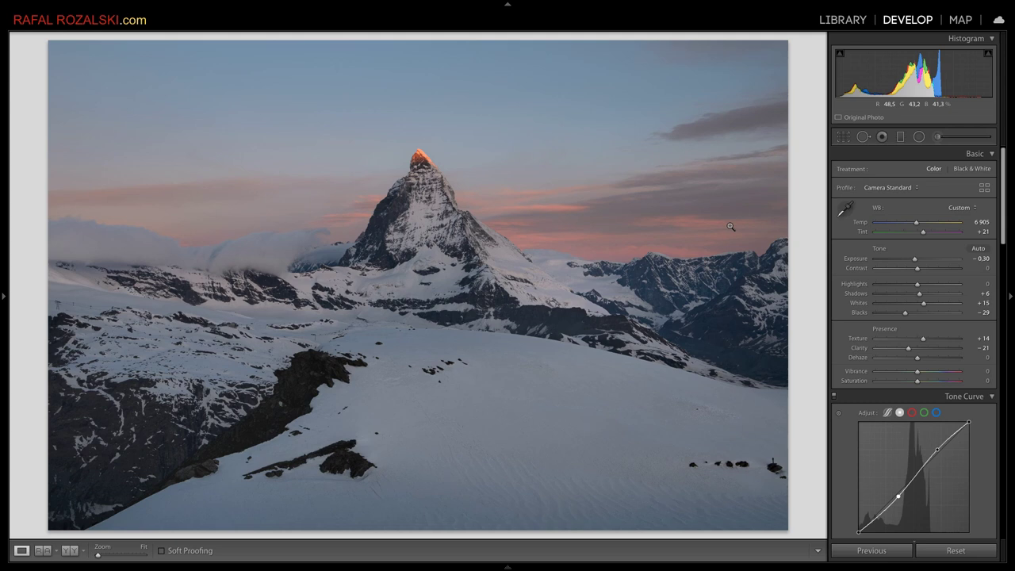
Draw a radial ellipse over the pink clouds right of the Matterhorn and nudge it right and up
left_click(919, 136)
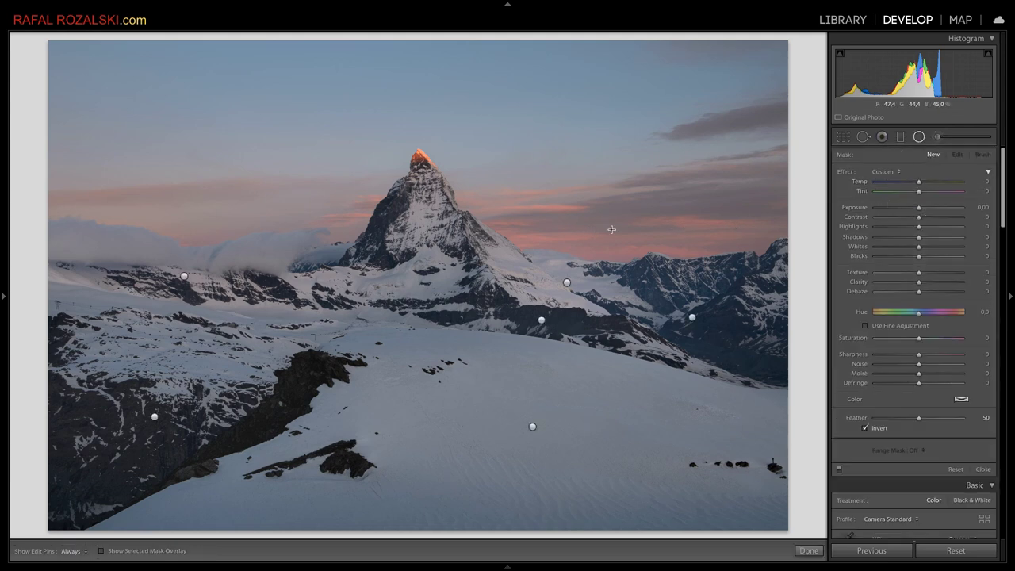
left_click_drag(615, 220, 797, 273)
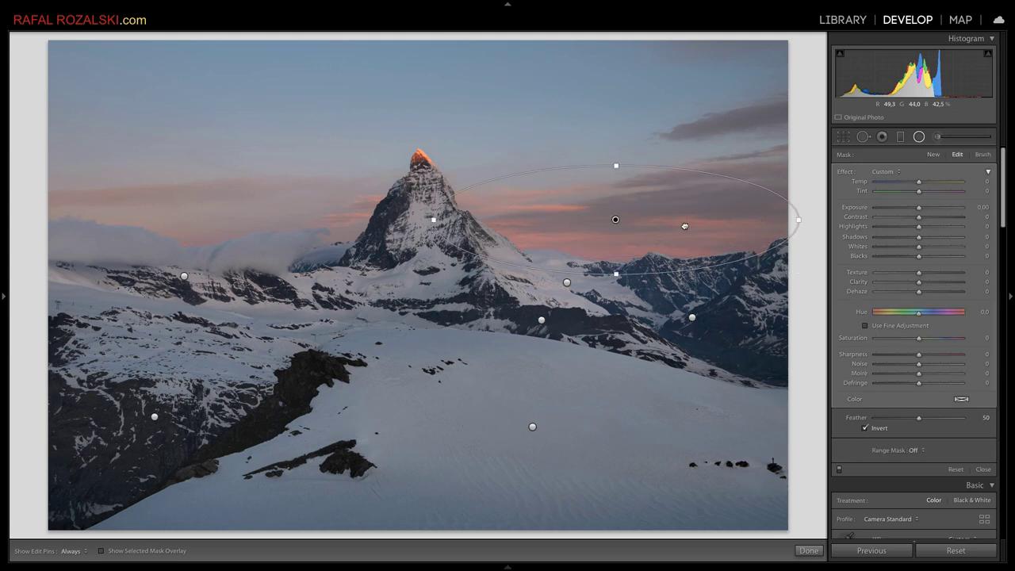
mouse_move(689, 225)
left_mouse_down()
mouse_move(705, 224)
mouse_move(696, 223)
left_mouse_up()
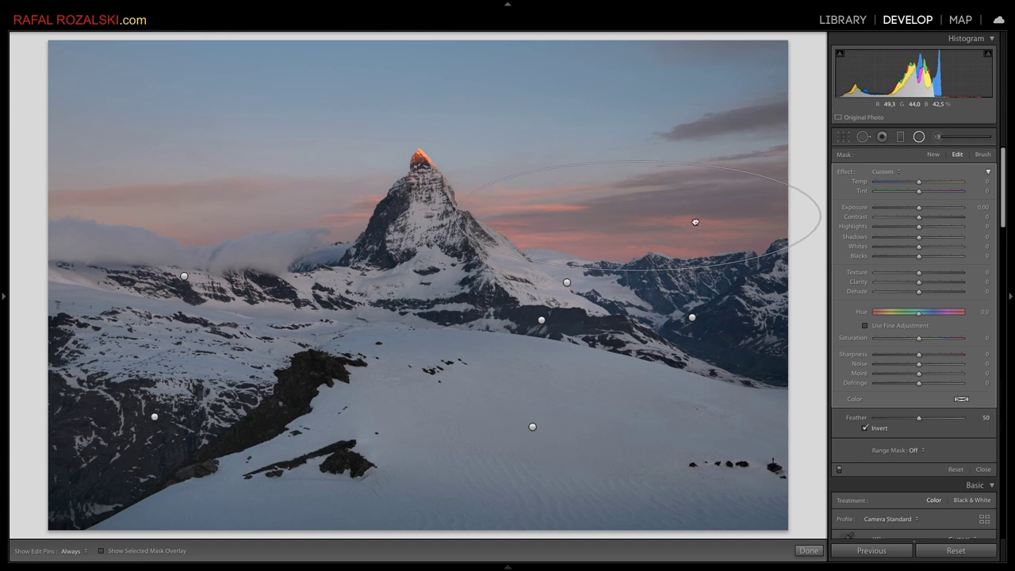
left_click_drag(696, 223, 698, 221)
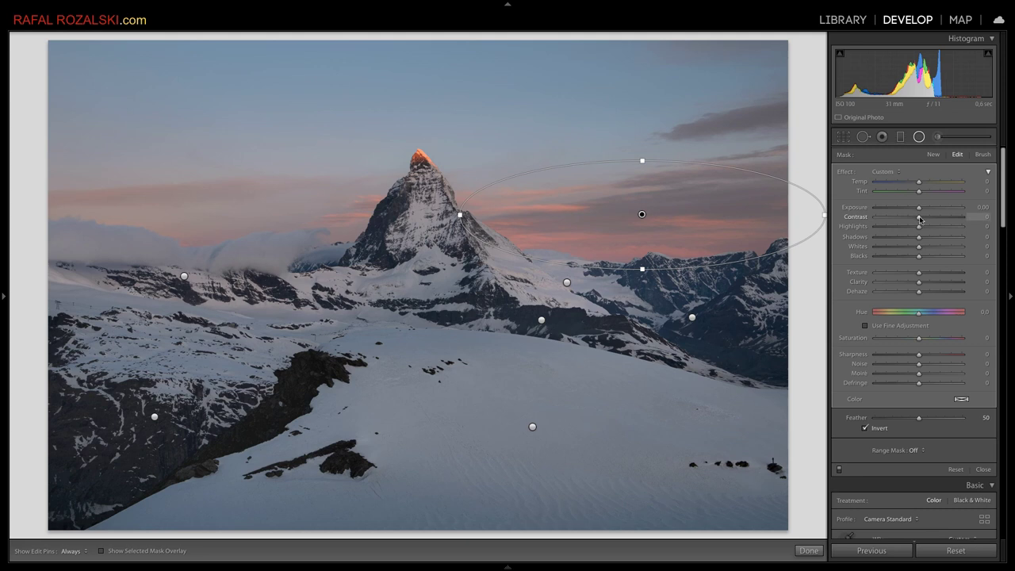
Reset Contrast to 0, then adjust Whites, Shadows, Texture and Clarity in the right-sky filter
left_click_drag(920, 219, 940, 222)
double_click(859, 218)
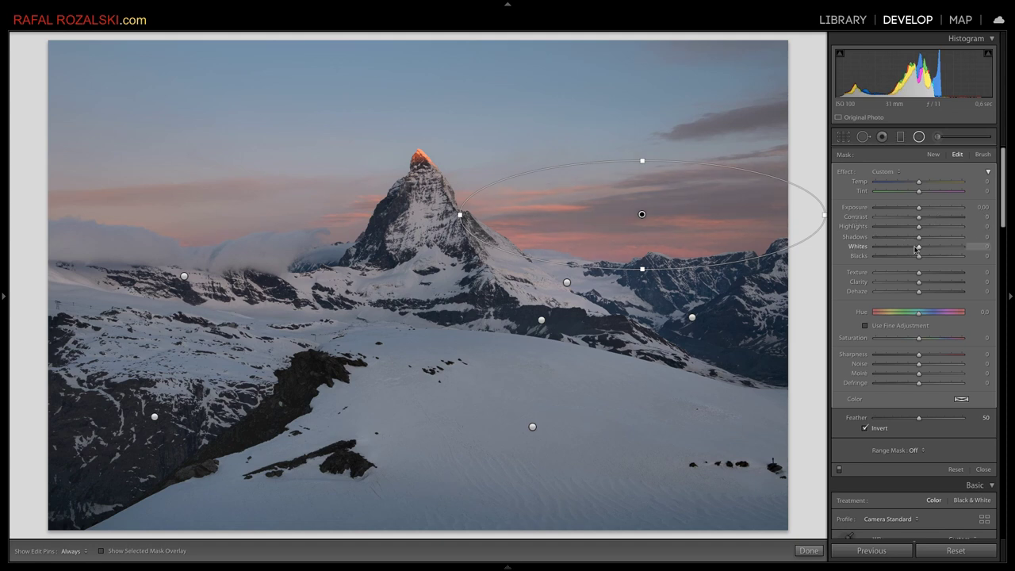
mouse_move(920, 247)
left_mouse_down()
mouse_move(935, 252)
mouse_move(918, 257)
left_mouse_up()
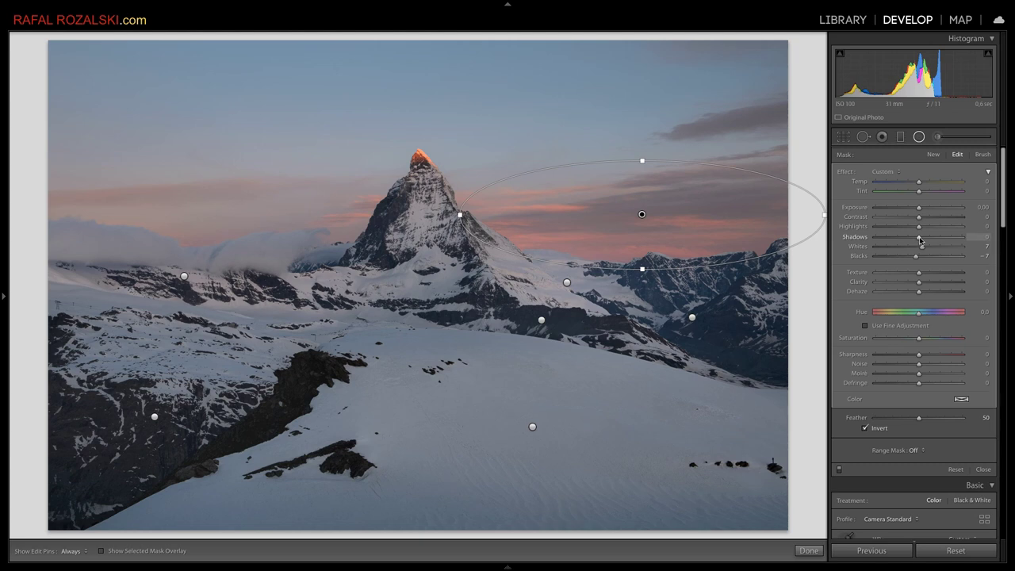
mouse_move(919, 236)
left_mouse_down()
mouse_move(931, 228)
mouse_move(920, 230)
left_mouse_up()
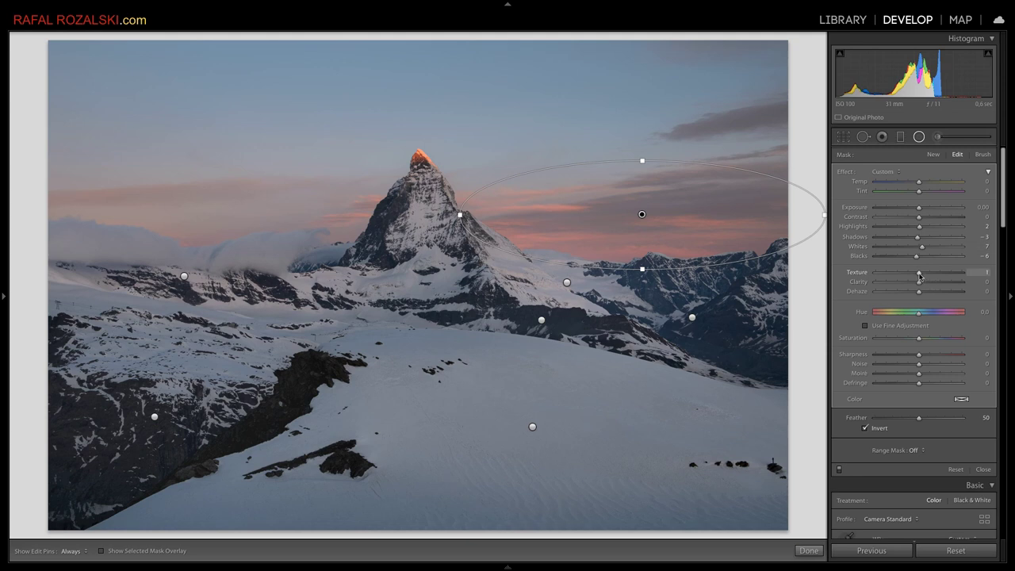
mouse_move(921, 276)
left_mouse_down()
mouse_move(952, 279)
mouse_move(923, 278)
left_mouse_up()
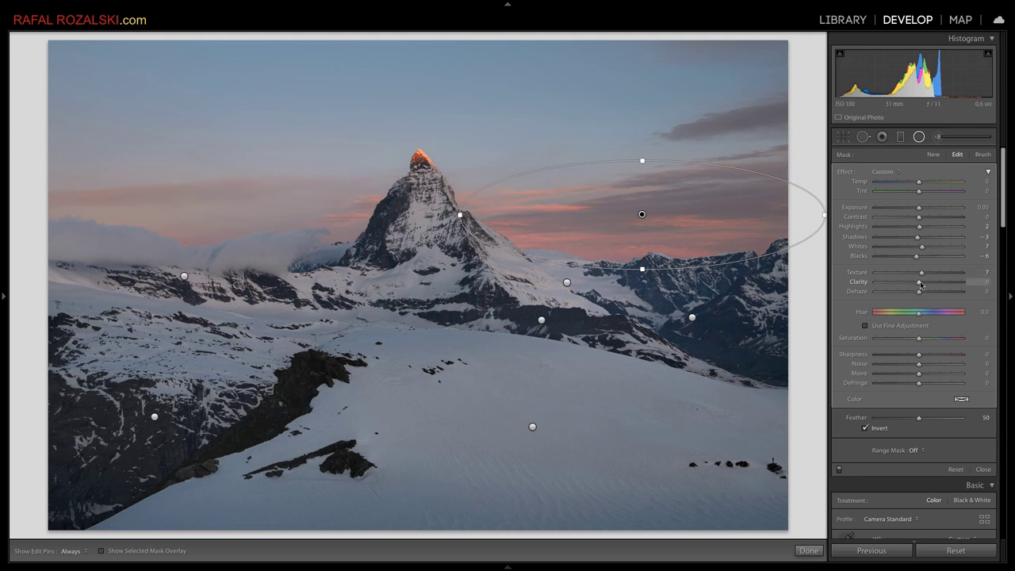
mouse_move(921, 282)
left_mouse_down()
mouse_move(948, 288)
mouse_move(877, 284)
mouse_move(918, 289)
left_mouse_up()
Set the right-sky filter's Dehaze to 12 and Saturation to 17
left_click_drag(921, 294, 941, 295)
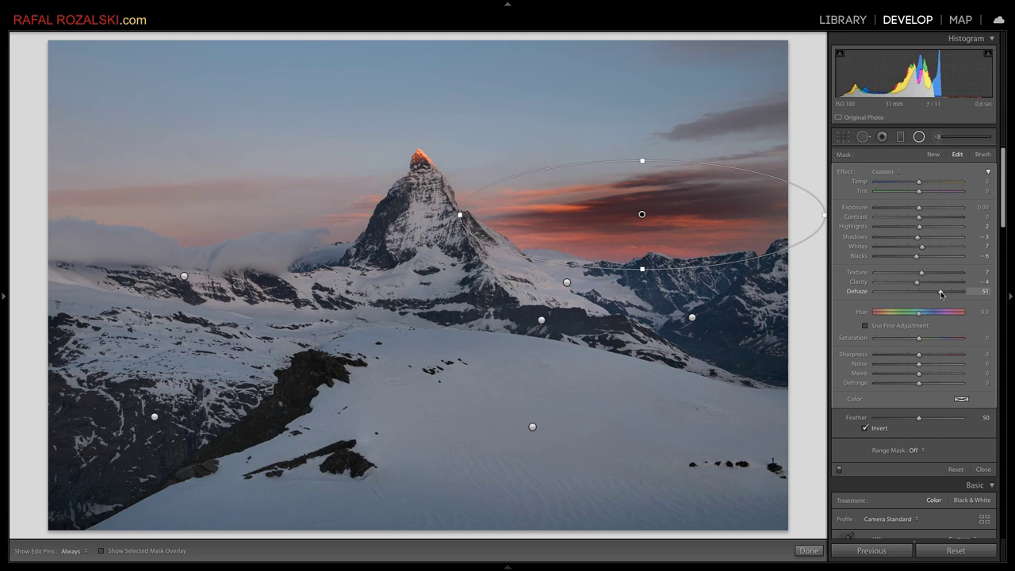
left_click_drag(942, 294, 924, 296)
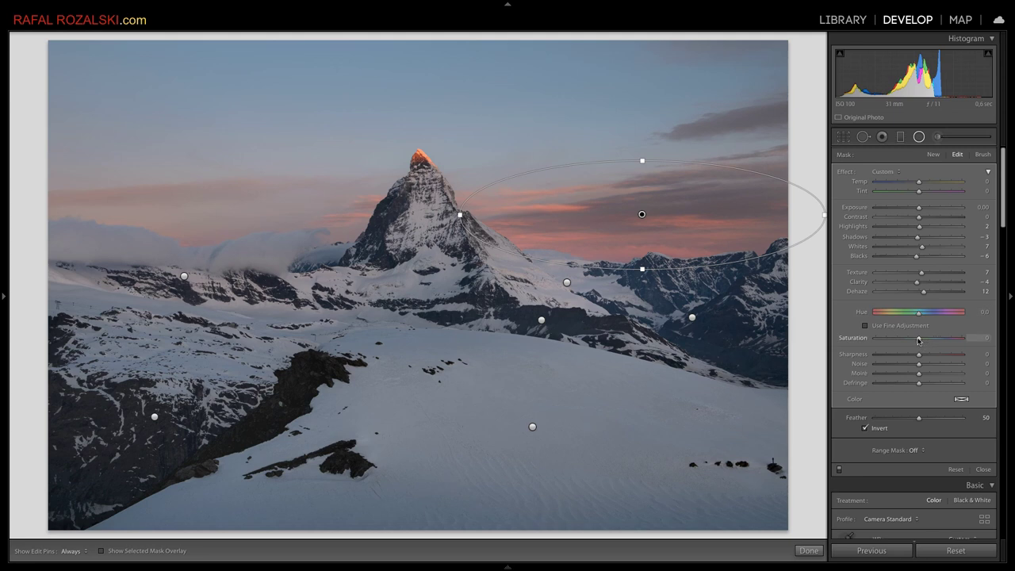
left_click_drag(920, 339, 993, 343)
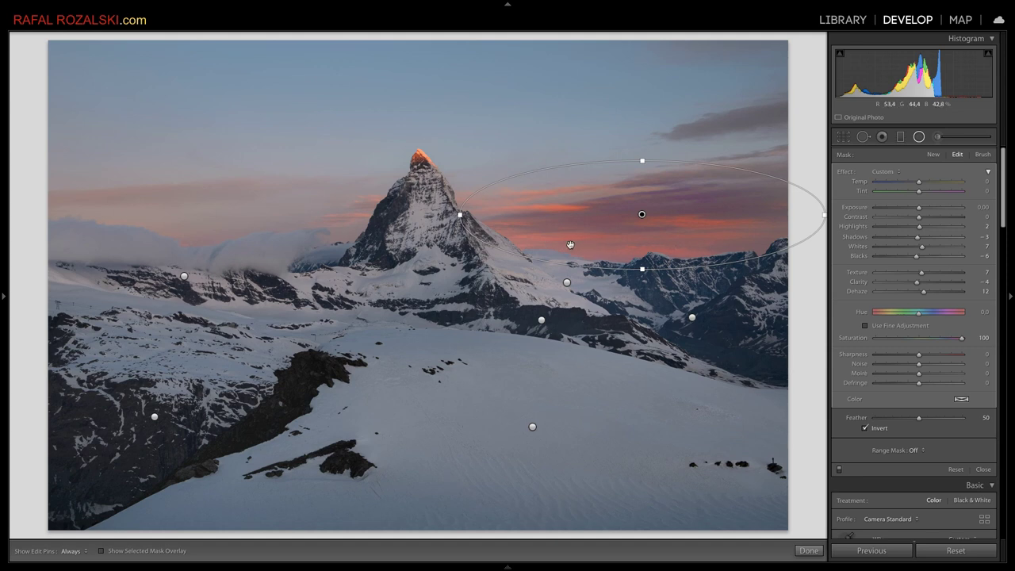
mouse_move(932, 340)
left_mouse_down()
mouse_move(923, 340)
mouse_move(943, 345)
left_mouse_up()
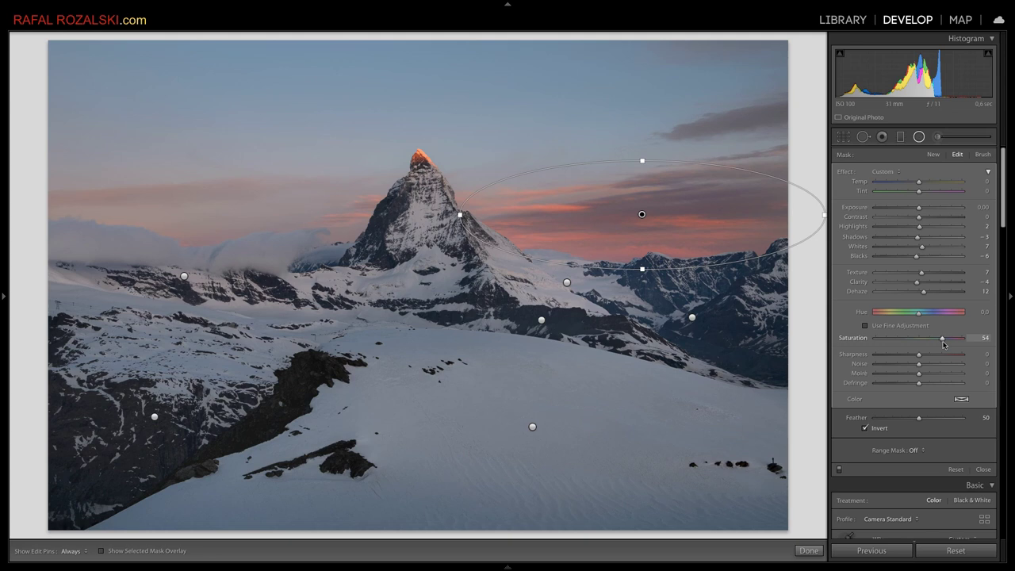
left_click_drag(942, 344, 928, 341)
Reselect the right-sky radial filter and set its Range Mask to Luminance
left_click(817, 551)
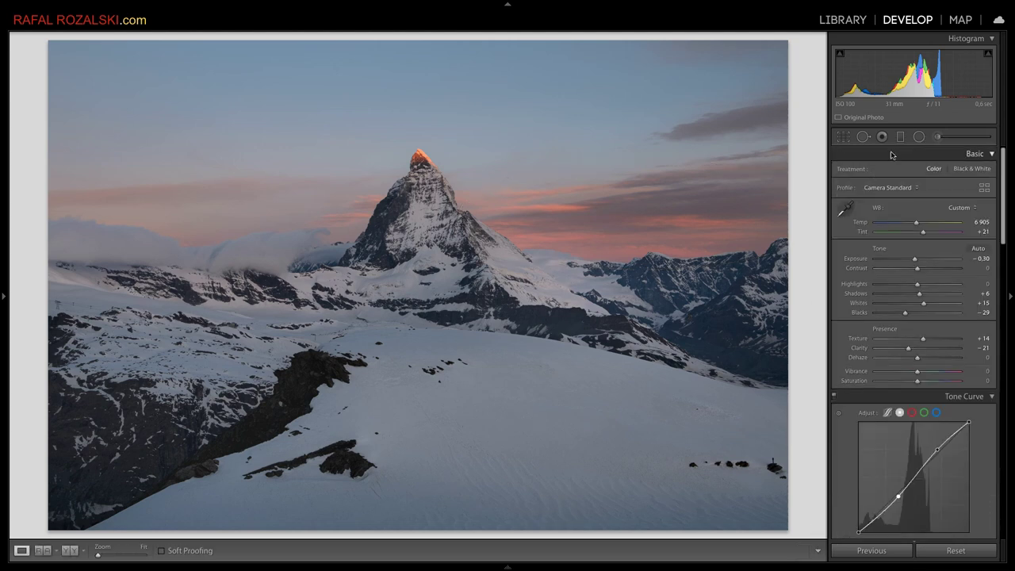
left_click(919, 137)
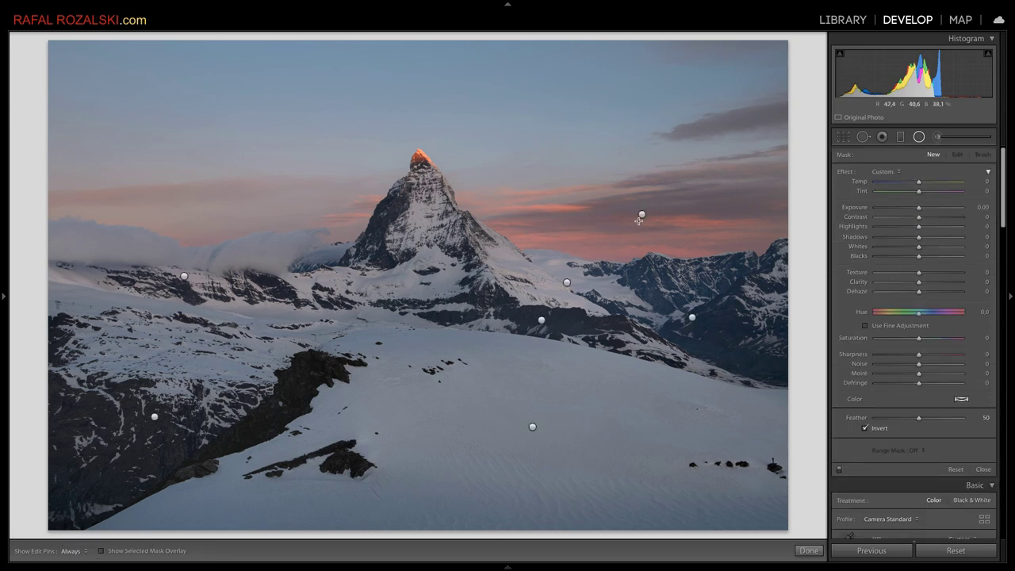
left_click_drag(638, 220, 823, 274)
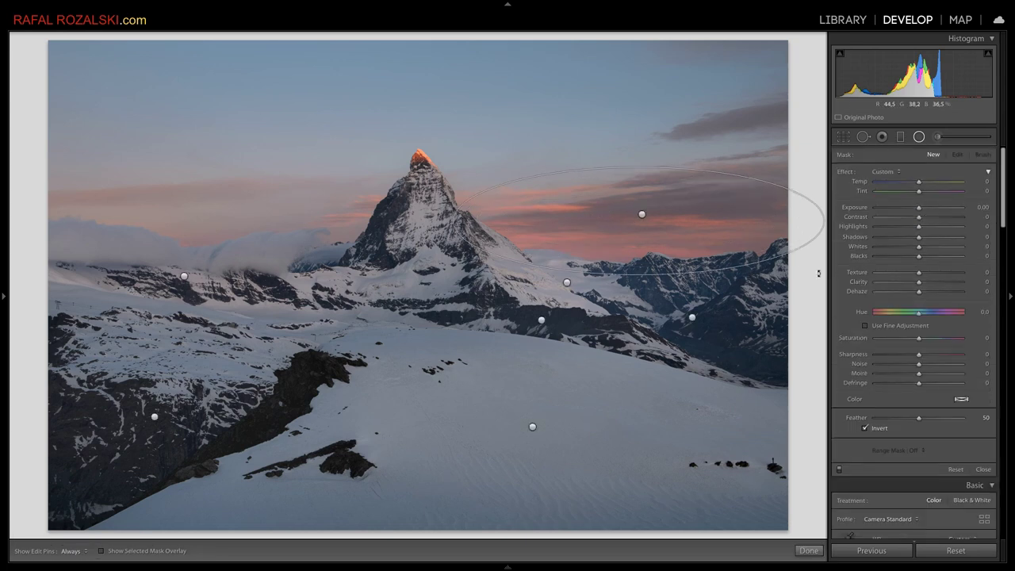
key("ctrl+z")
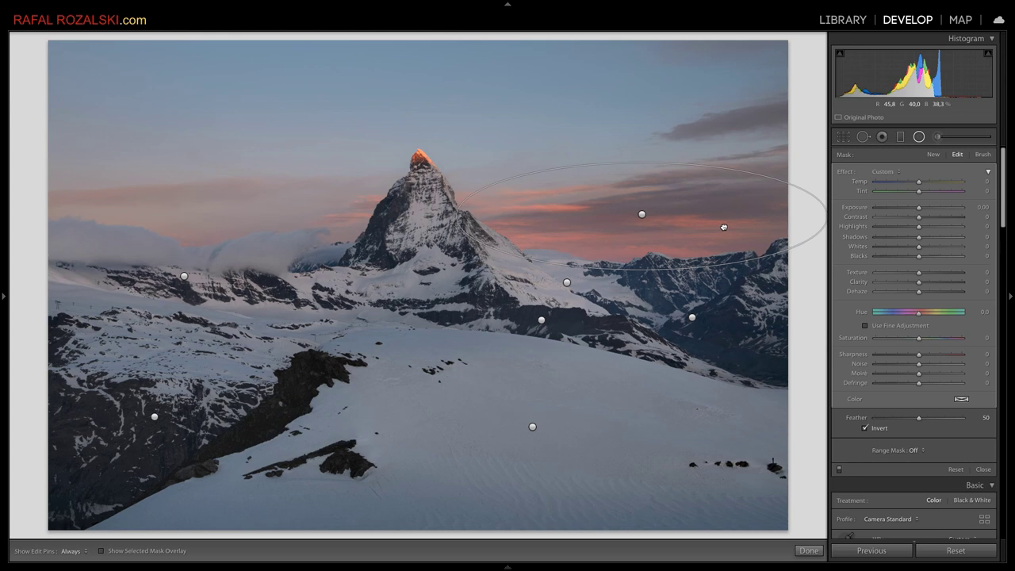
left_click(643, 214)
left_click(918, 450)
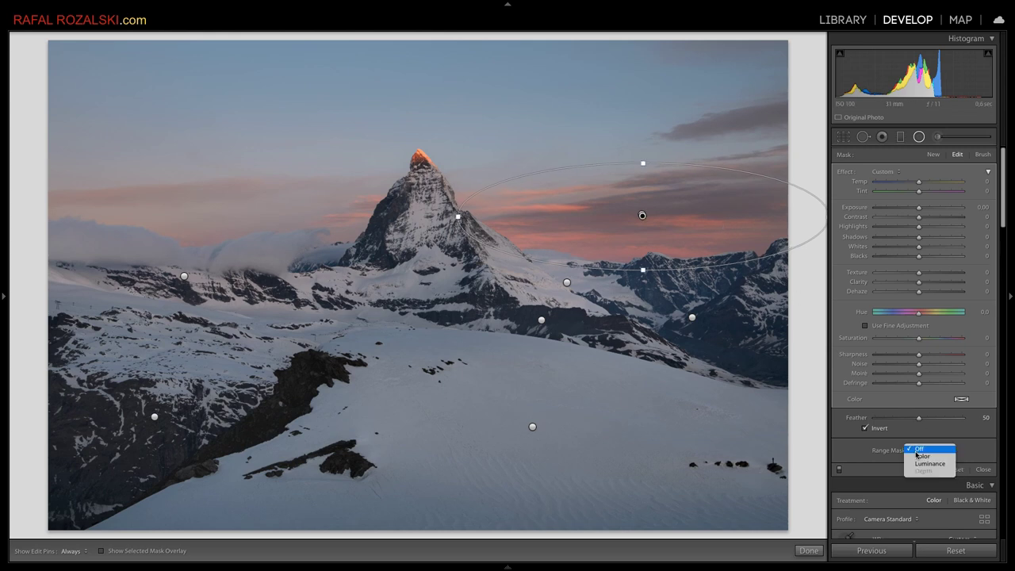
left_click(923, 465)
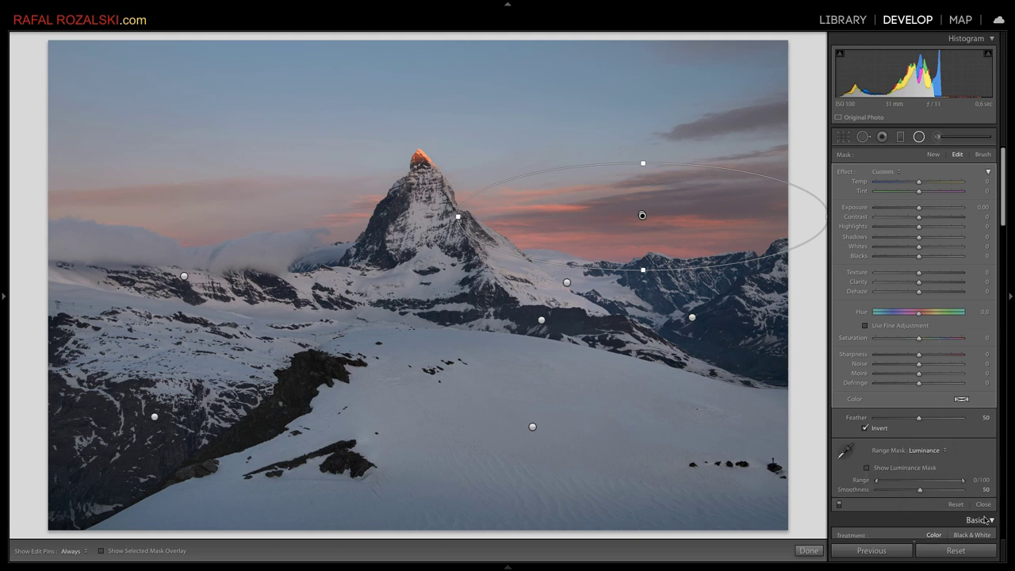
Limit the right-sky filter's luminance mask to 59–100, smoothness 37, nudging the ellipse toward the Matterhorn
left_click(867, 468)
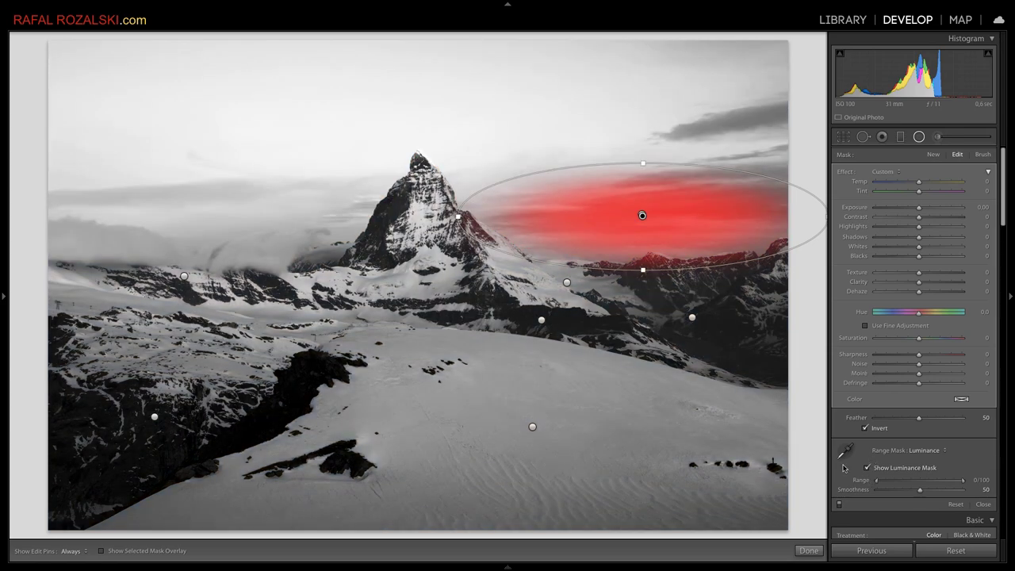
mouse_move(877, 481)
left_mouse_down()
mouse_move(948, 486)
mouse_move(876, 481)
left_mouse_up()
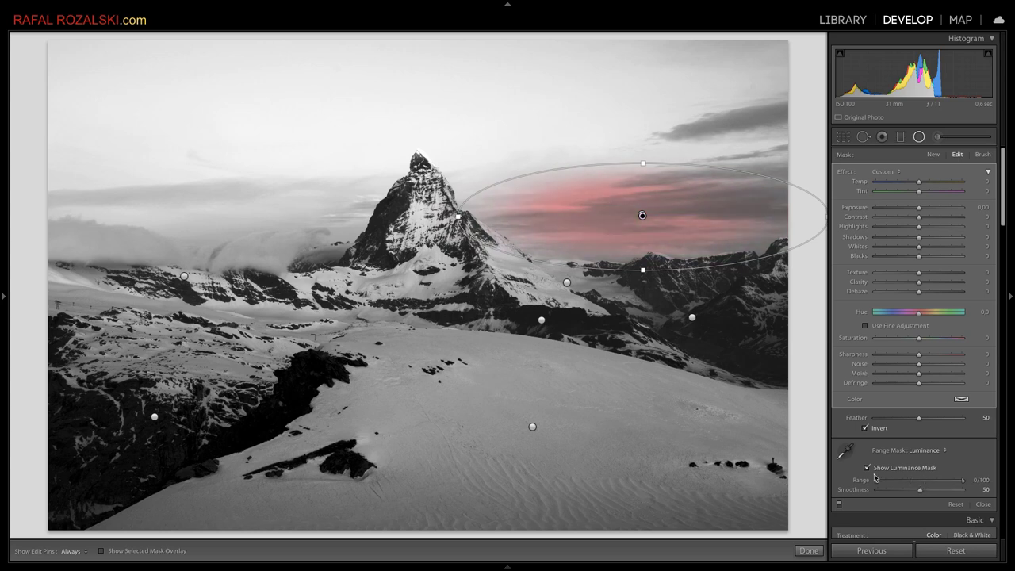
left_click_drag(963, 481, 918, 481)
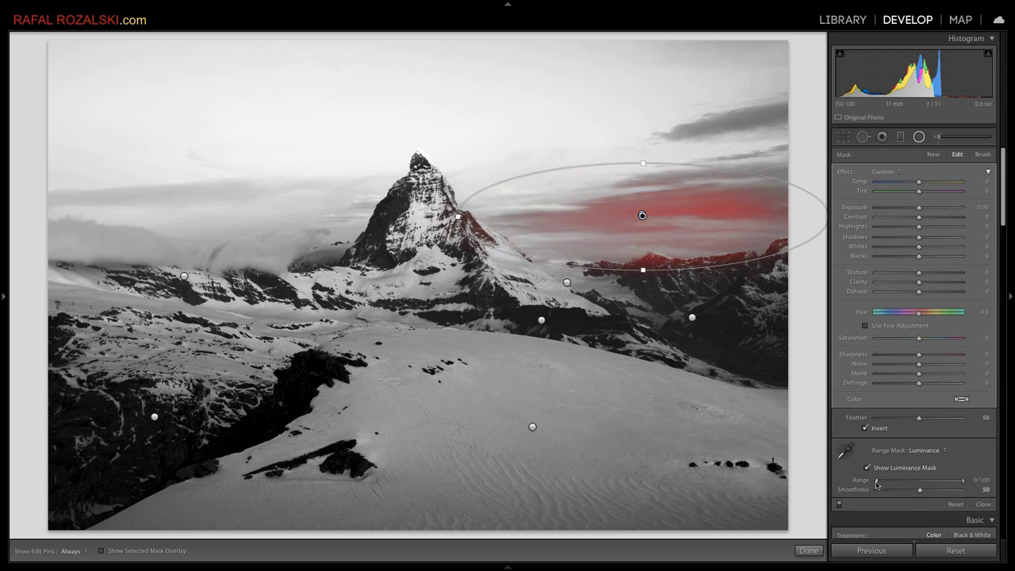
left_click_drag(876, 480, 912, 484)
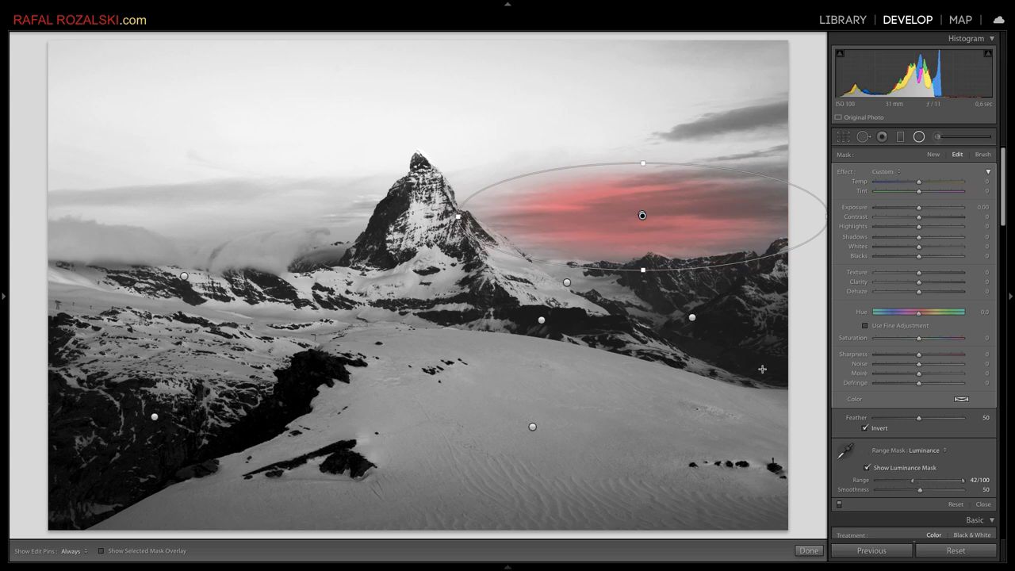
left_click_drag(632, 221, 621, 223)
left_click_drag(917, 484, 928, 483)
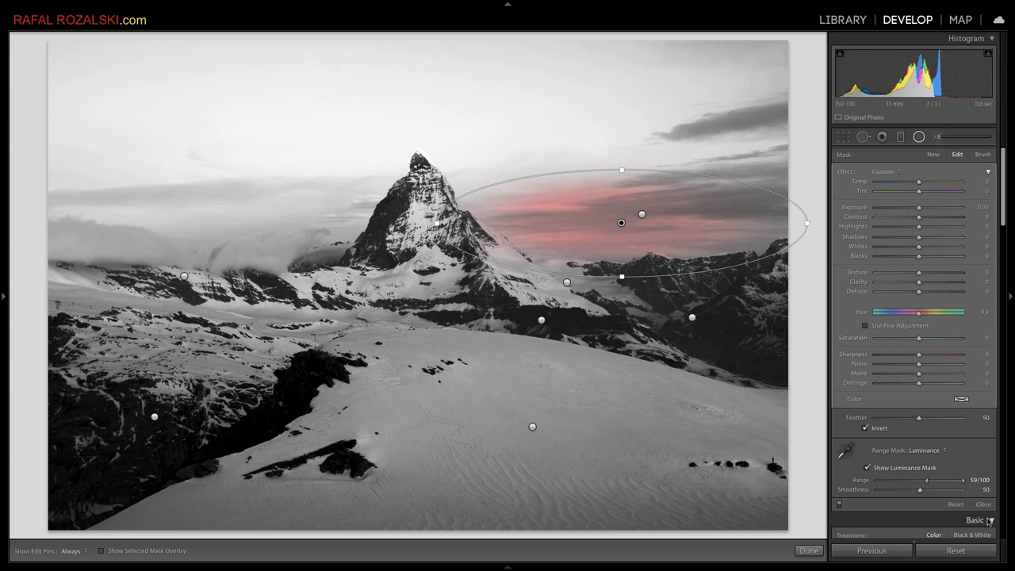
left_click_drag(921, 492, 963, 492)
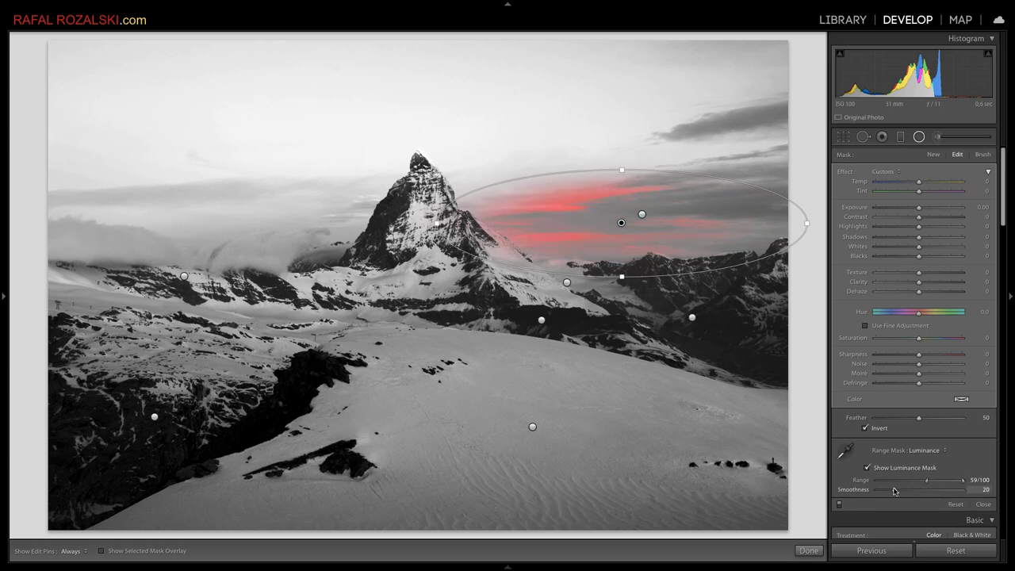
mouse_move(895, 492)
left_mouse_down()
mouse_move(920, 492)
mouse_move(910, 492)
left_mouse_up()
Raise the right-sky filter's saturation to about 40 and finish radial filter editing
left_click(868, 468)
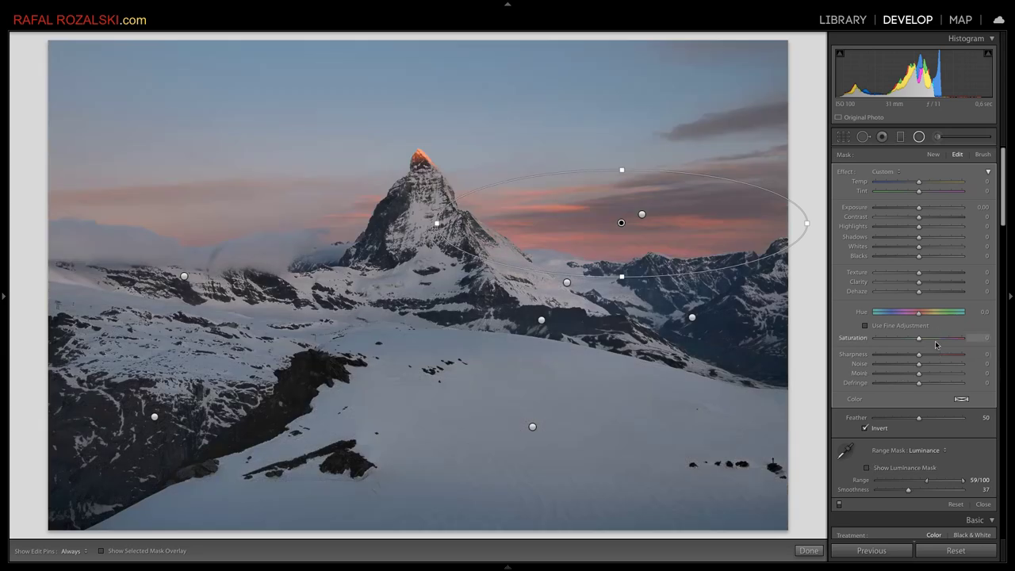
left_click_drag(920, 340, 981, 340)
left_click_drag(962, 342, 939, 340)
left_click(810, 551)
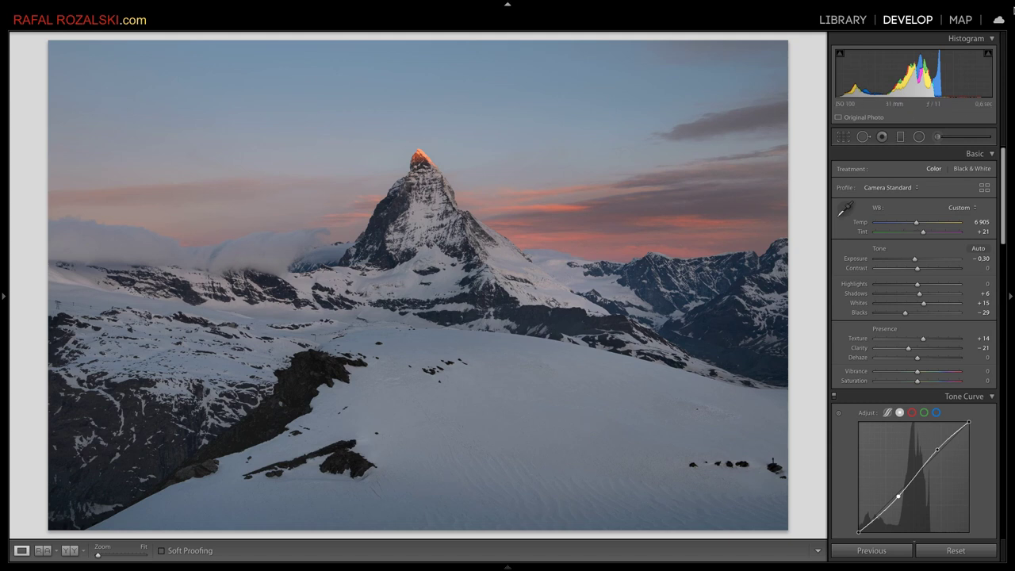
Draw a new radial filter over the left sky with a luminance range mask
key("shift+m")
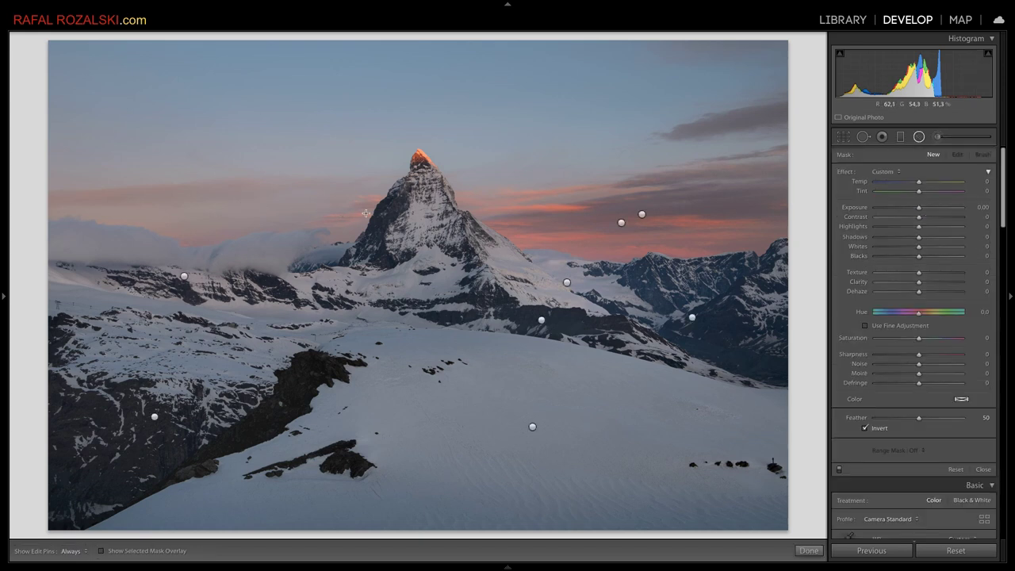
left_click_drag(217, 206, 416, 246)
left_click(913, 450)
left_click(924, 468)
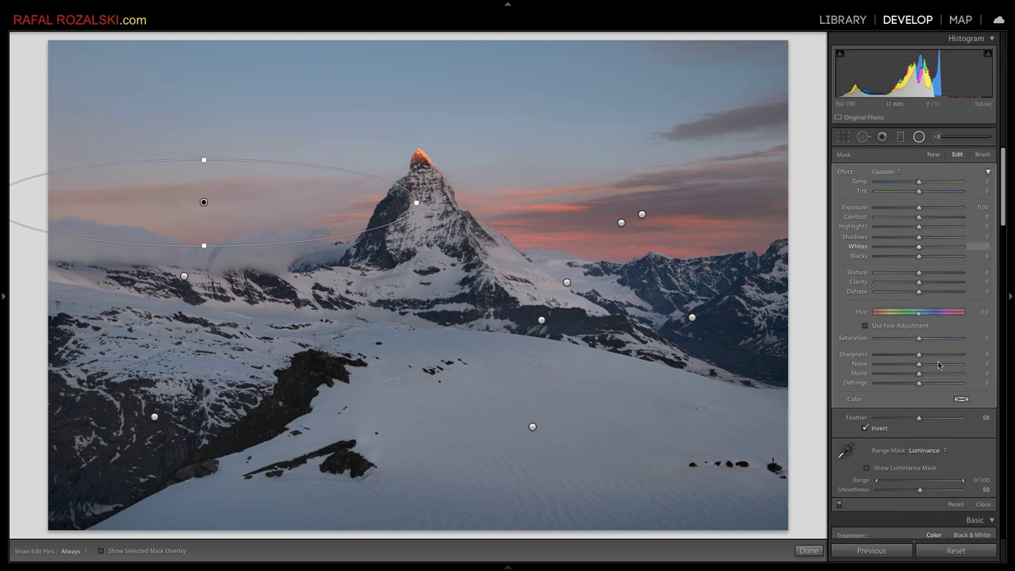
Set the left filter's luminance range to 76–100 with smoothness 34, shifting the ellipse slightly right
left_click(868, 468)
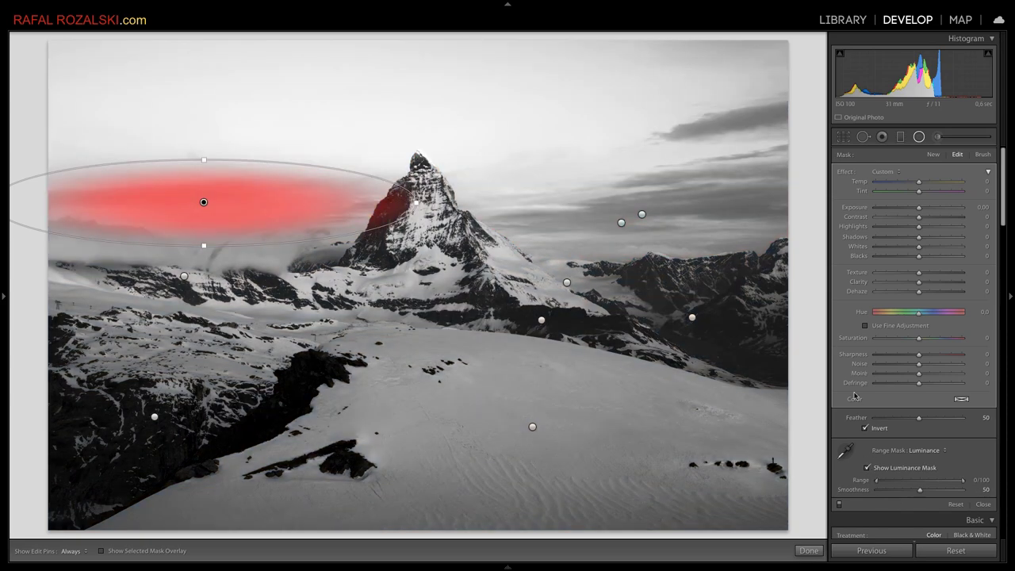
mouse_move(876, 480)
left_mouse_down()
mouse_move(933, 482)
mouse_move(937, 493)
mouse_move(886, 491)
left_mouse_up()
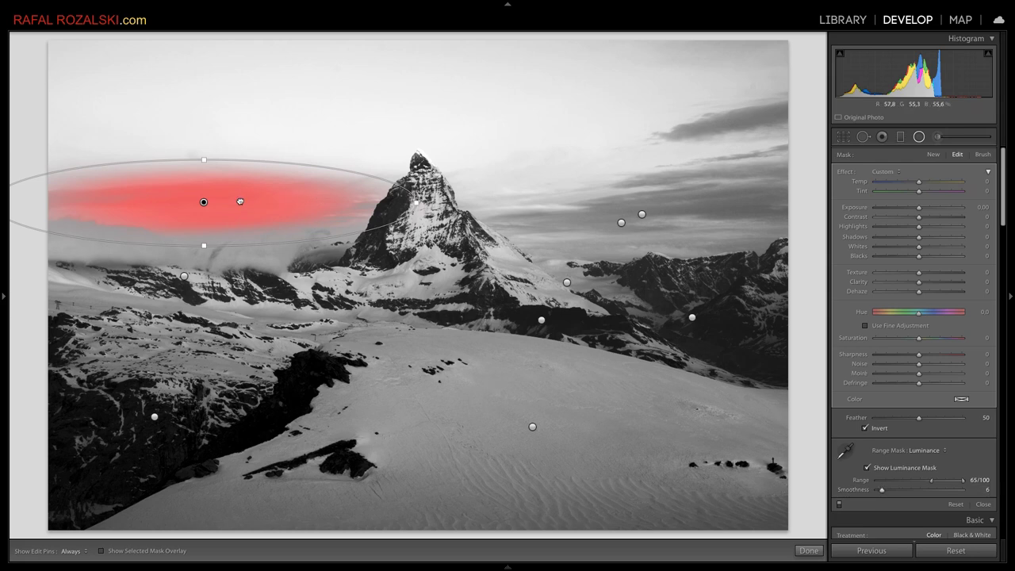
left_click_drag(265, 200, 285, 206)
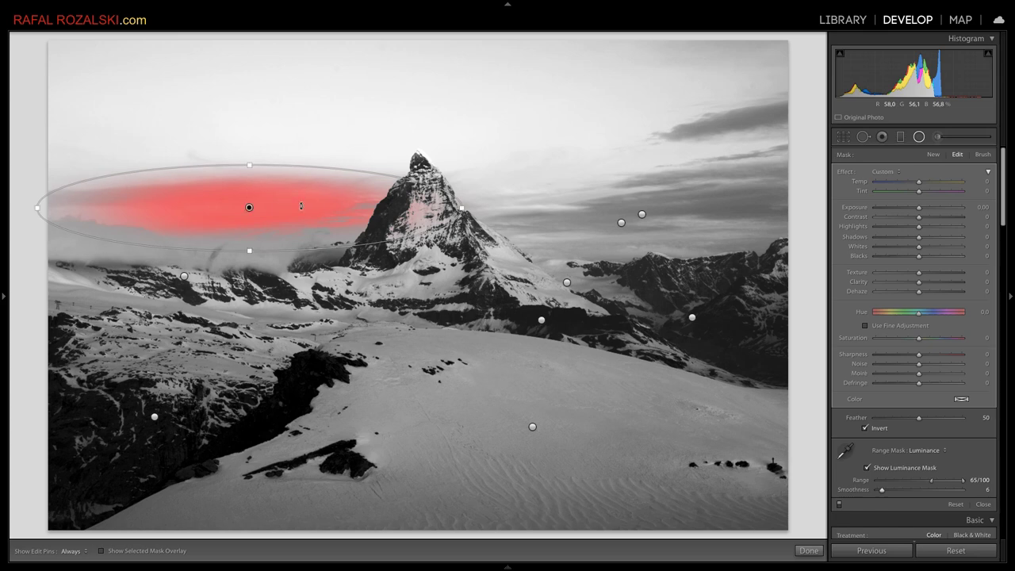
mouse_move(912, 496)
left_mouse_down()
mouse_move(930, 493)
mouse_move(906, 492)
mouse_move(906, 480)
mouse_move(943, 482)
left_mouse_up()
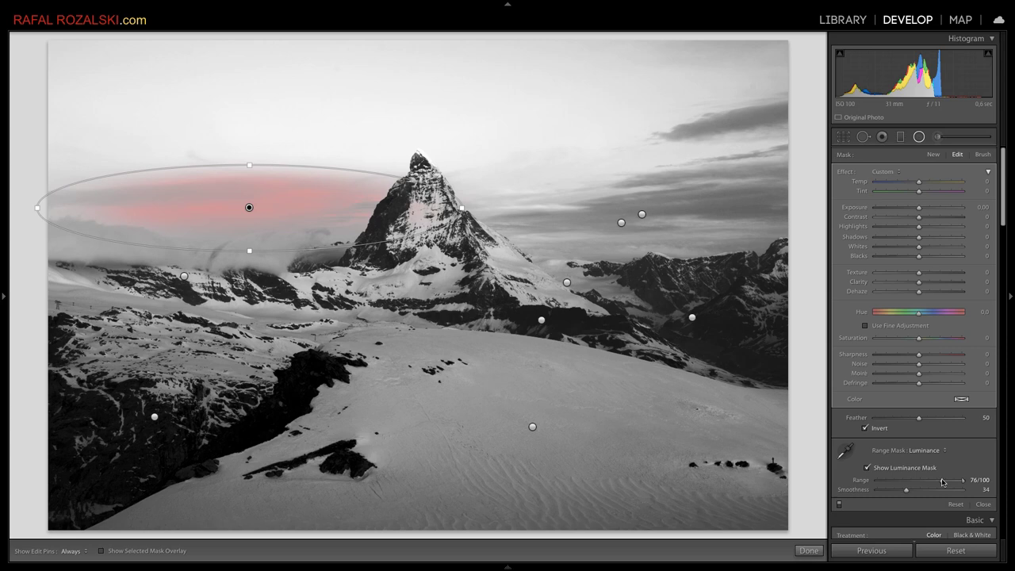
Boost the left-sky filter's saturation to about 42 and slightly lower its clarity
left_click(867, 469)
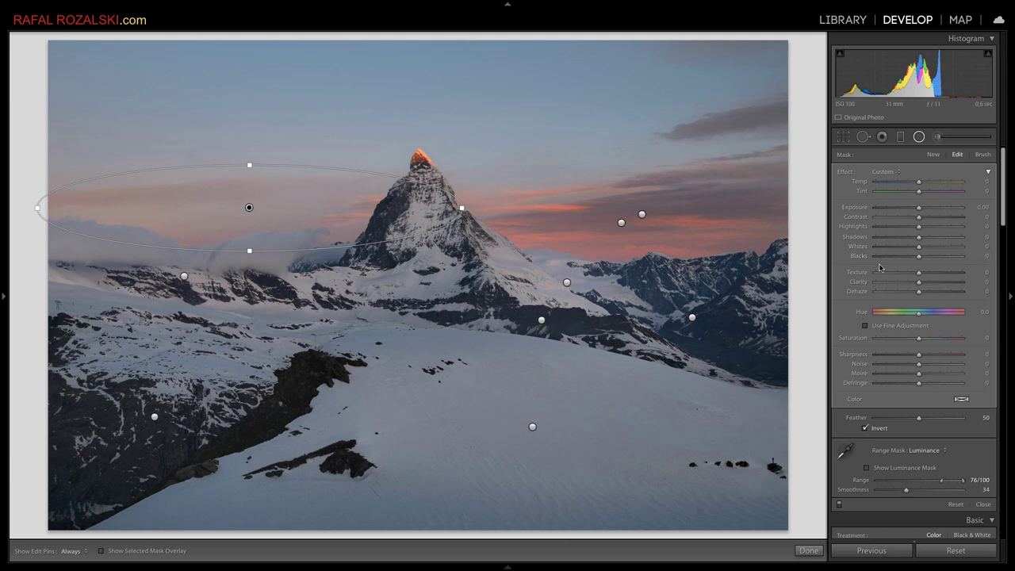
left_click_drag(919, 338, 977, 336)
left_click_drag(951, 341, 936, 339)
left_click_drag(920, 283, 915, 282)
Lower the range-masked right-sky filter's dehaze to −8 and clarity to −3, then finish filter editing
left_click(642, 214)
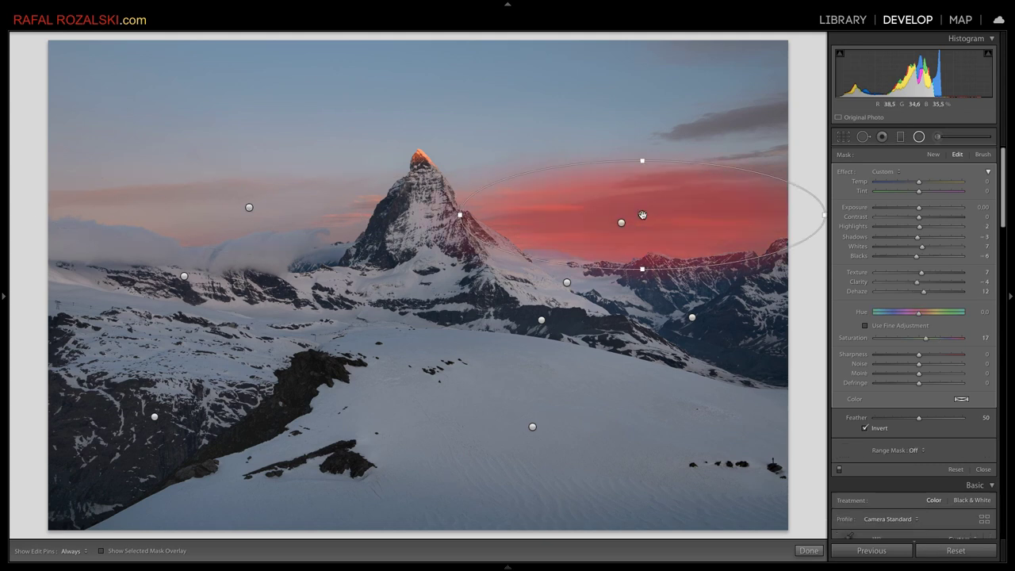
left_click(621, 222)
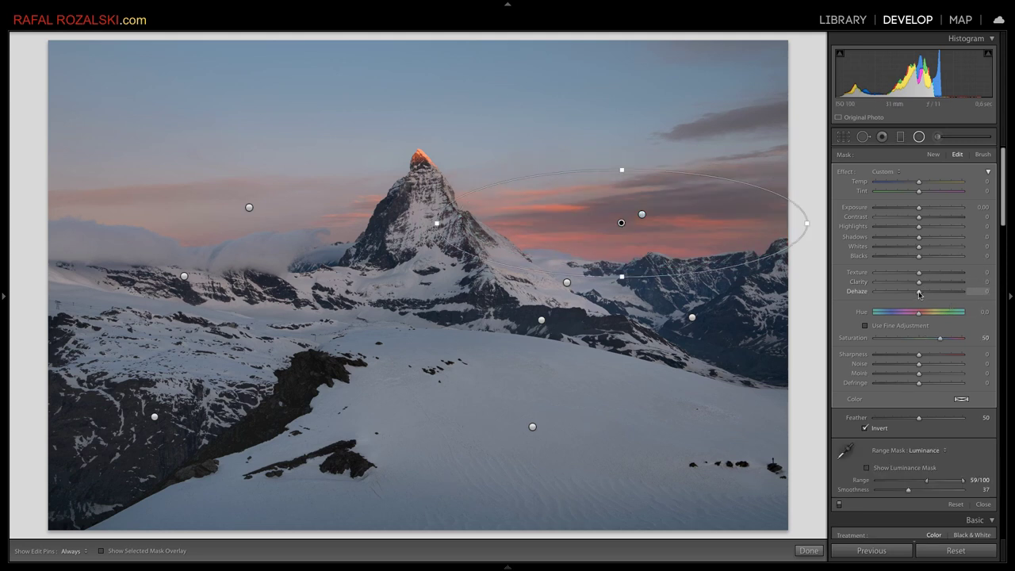
left_click_drag(919, 294, 915, 293)
left_click_drag(919, 282, 918, 283)
left_click(809, 550)
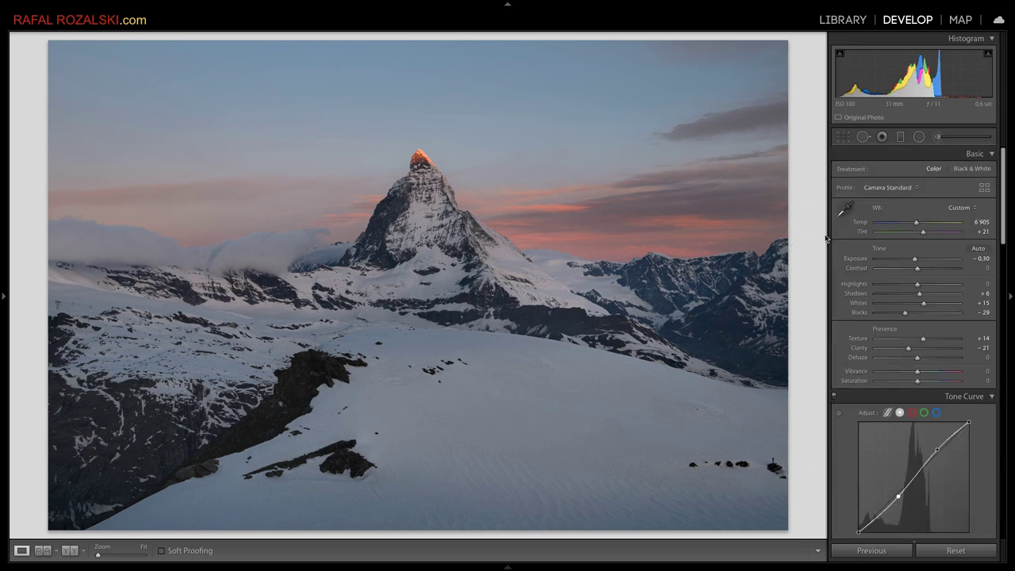
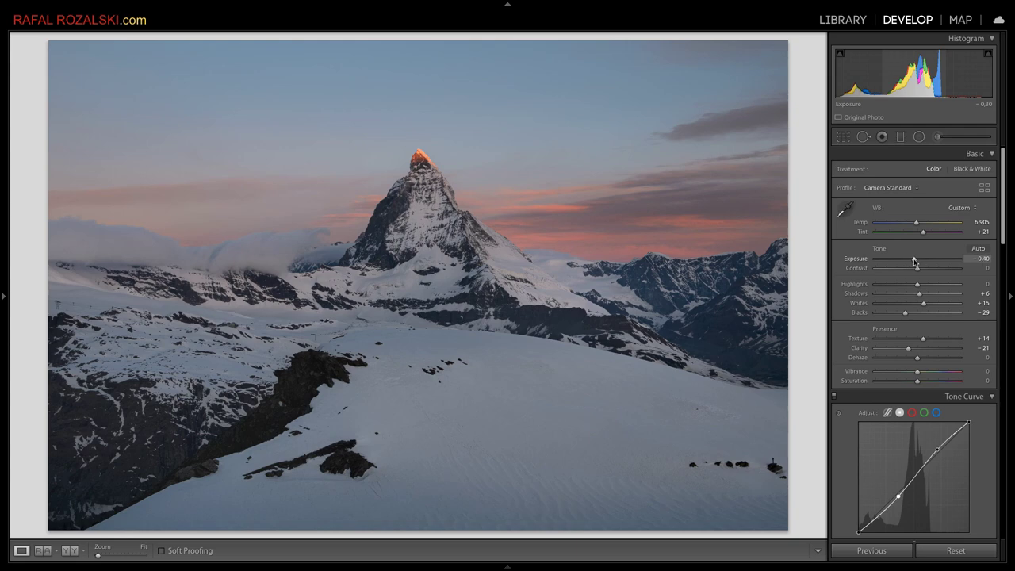
Darken the exposure to −0.50
left_click_drag(916, 262, 914, 261)
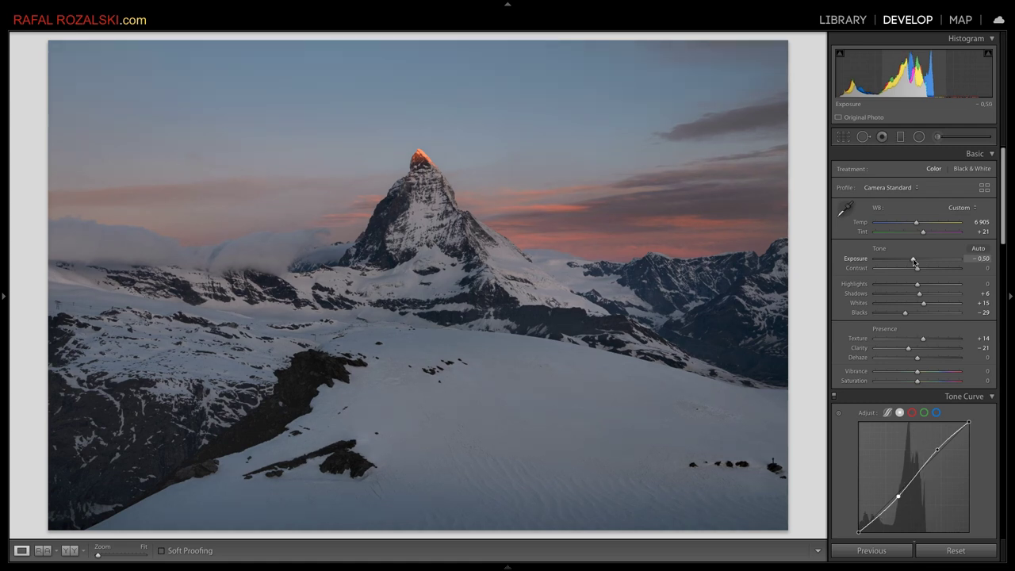
scroll(928, 277, "down", 1)
scroll(936, 290, "down", 2)
scroll(942, 300, "down", 1)
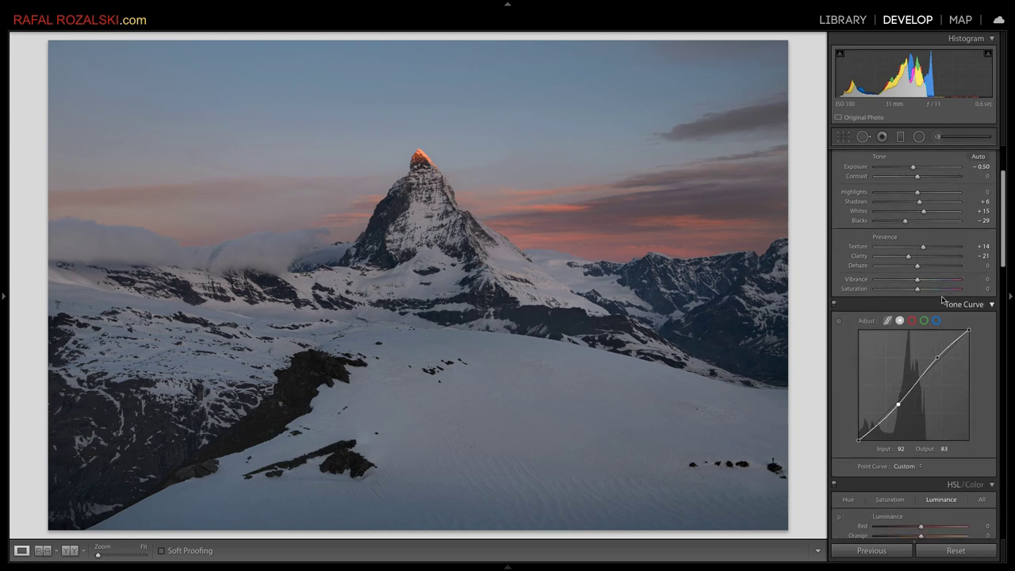
Shape the tone curve into a gentle S with lifted blacks and added shadow and highlight points
left_click_drag(898, 405, 898, 405)
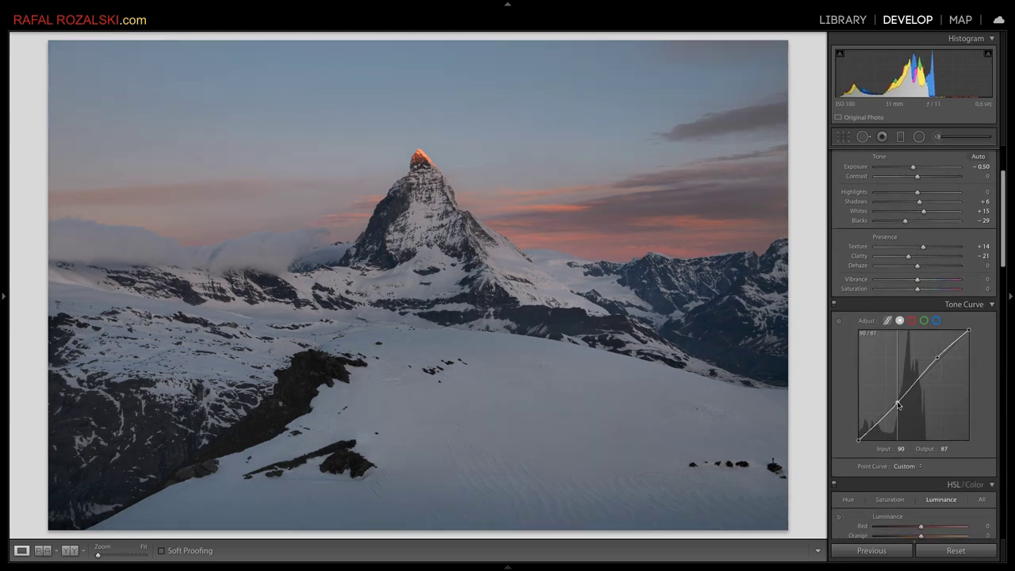
left_click_drag(936, 358, 931, 357)
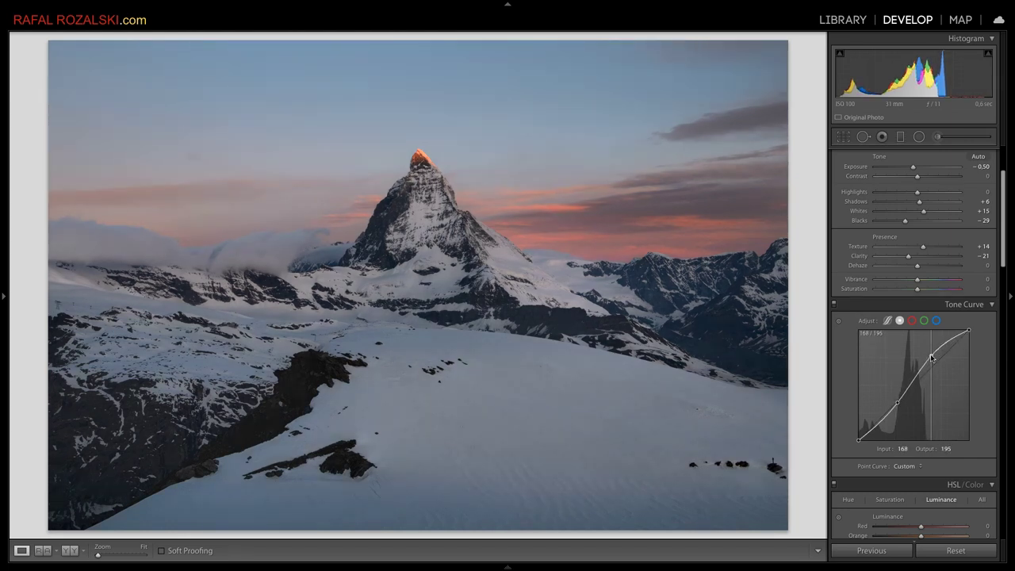
left_click_drag(932, 357, 932, 358)
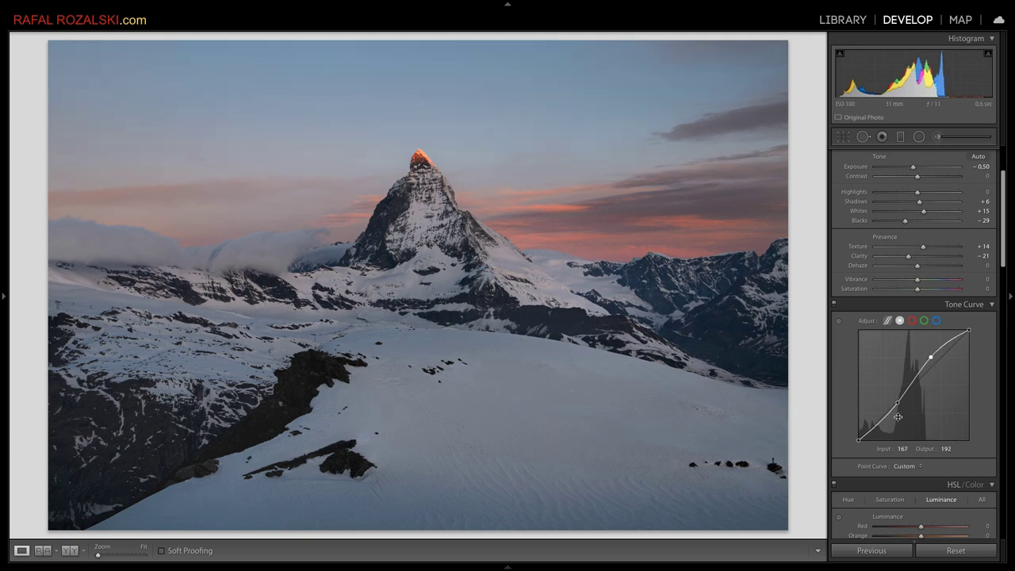
left_click_drag(858, 440, 857, 438)
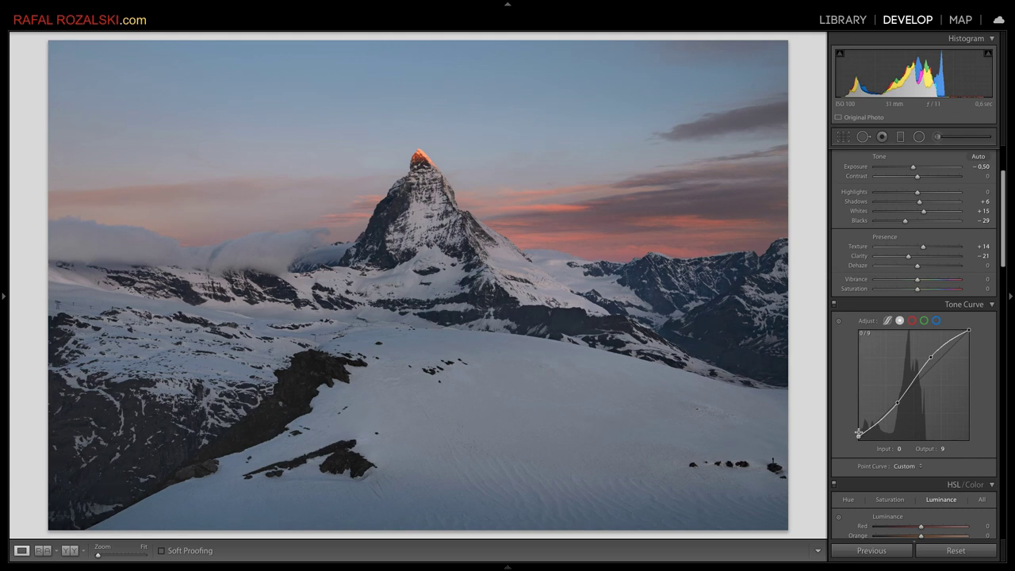
left_click_drag(874, 429, 874, 433)
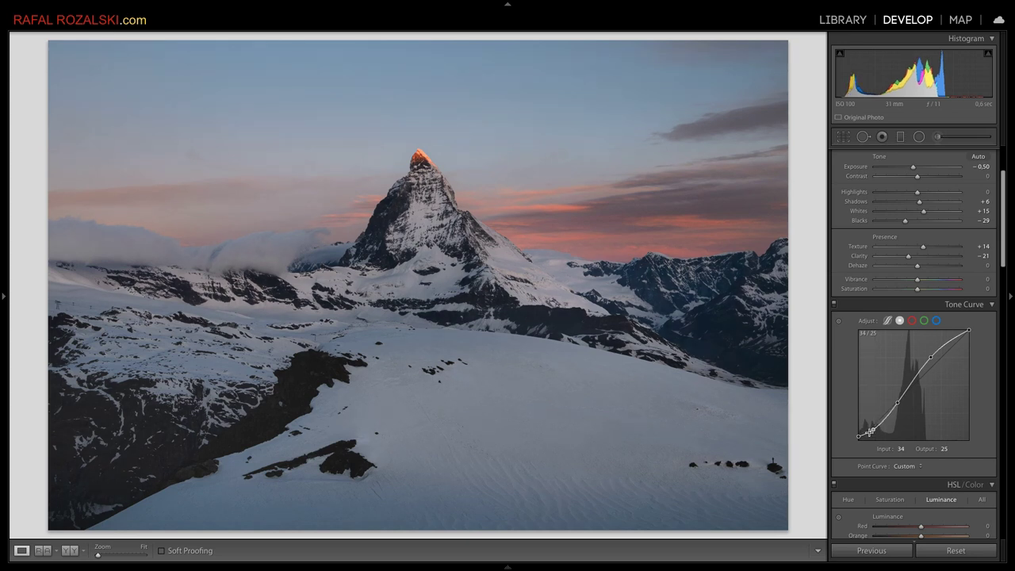
mouse_move(859, 437)
left_mouse_down()
mouse_move(849, 455)
mouse_move(842, 432)
mouse_move(873, 431)
mouse_move(899, 405)
left_mouse_up()
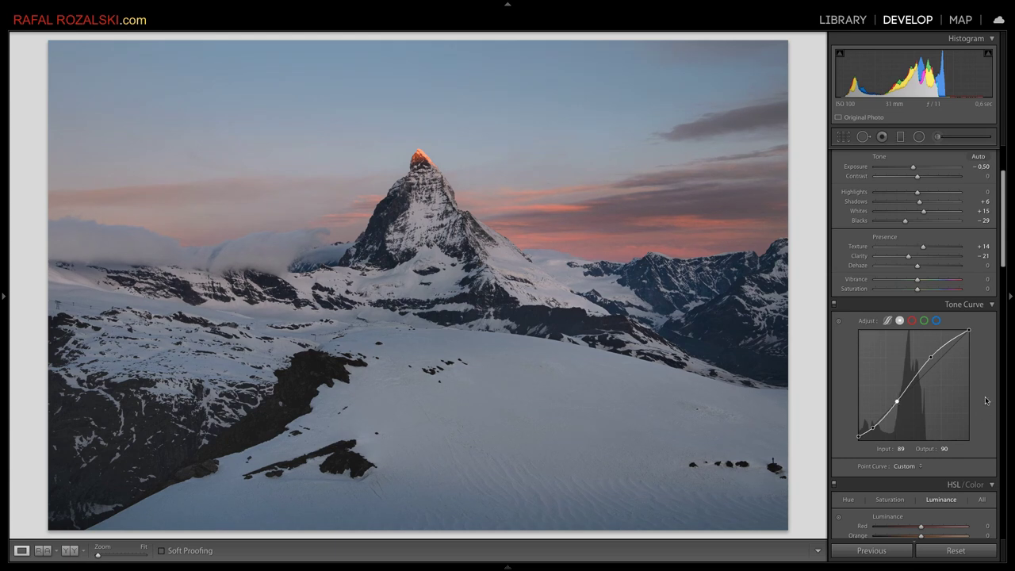
scroll(993, 397, "up", 2)
scroll(993, 380, "up", 3)
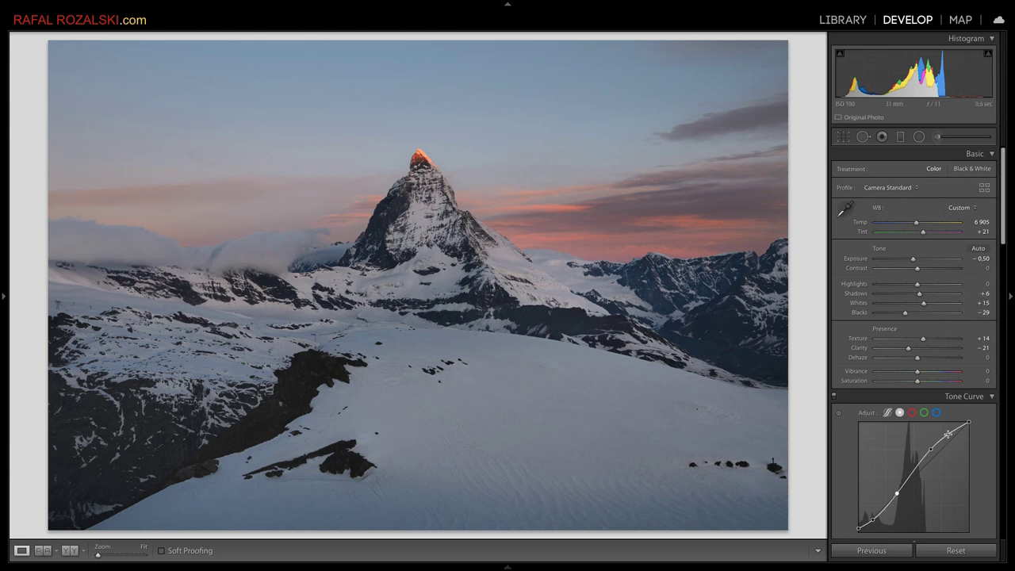
left_click_drag(948, 435, 948, 432)
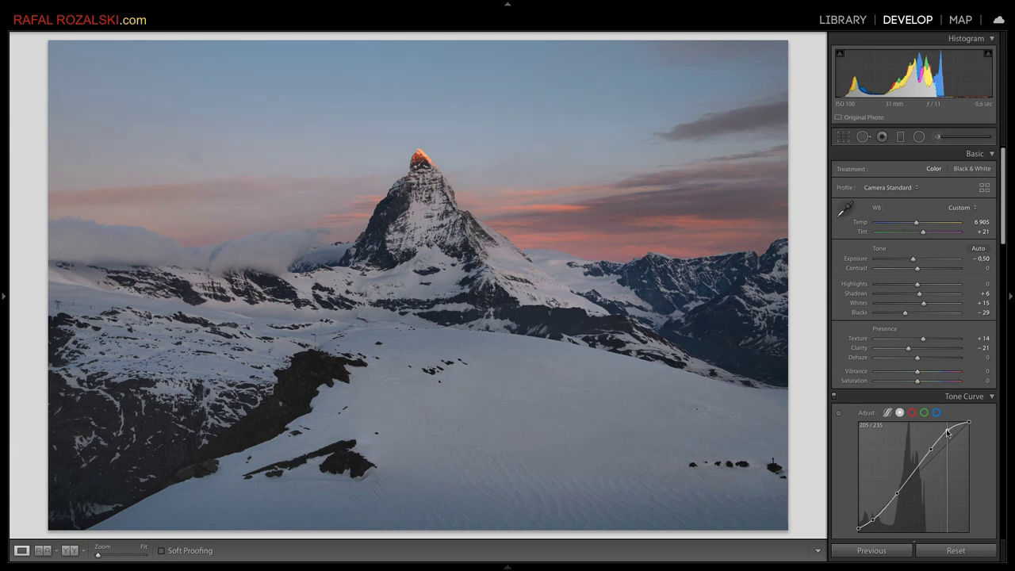
left_click(835, 397)
left_click(834, 396)
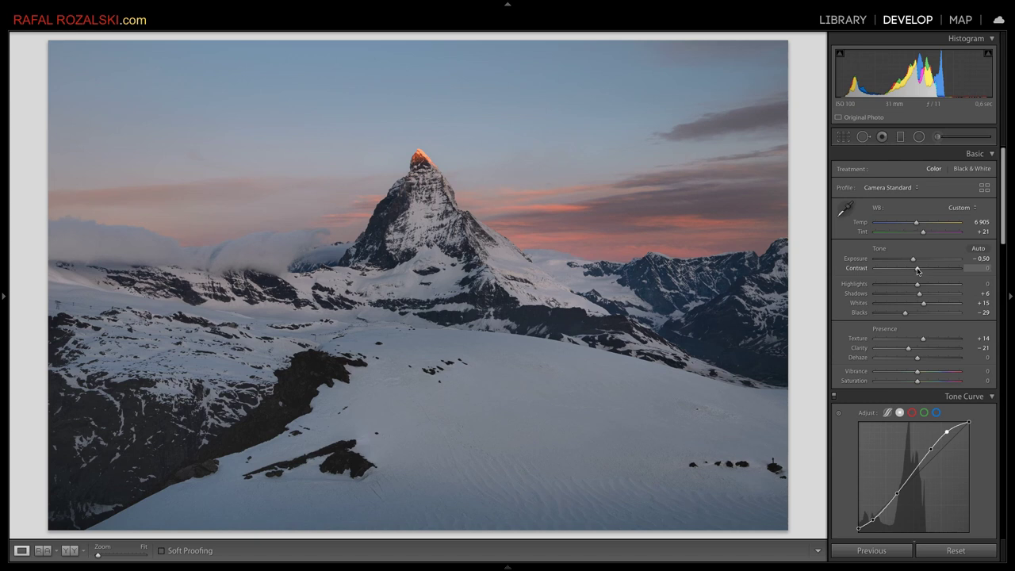
After trying Contrast, set Highlights +9 and Shadows +3, and white balance to Temp 7161, Tint +24
left_click_drag(918, 270, 933, 271)
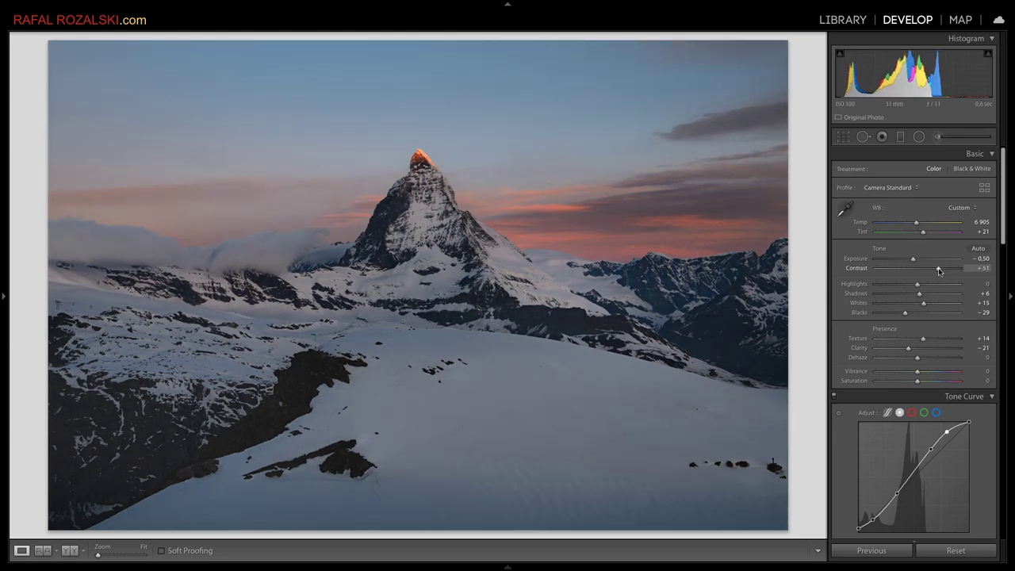
mouse_move(934, 271)
left_mouse_down()
mouse_move(909, 270)
mouse_move(919, 270)
left_mouse_up()
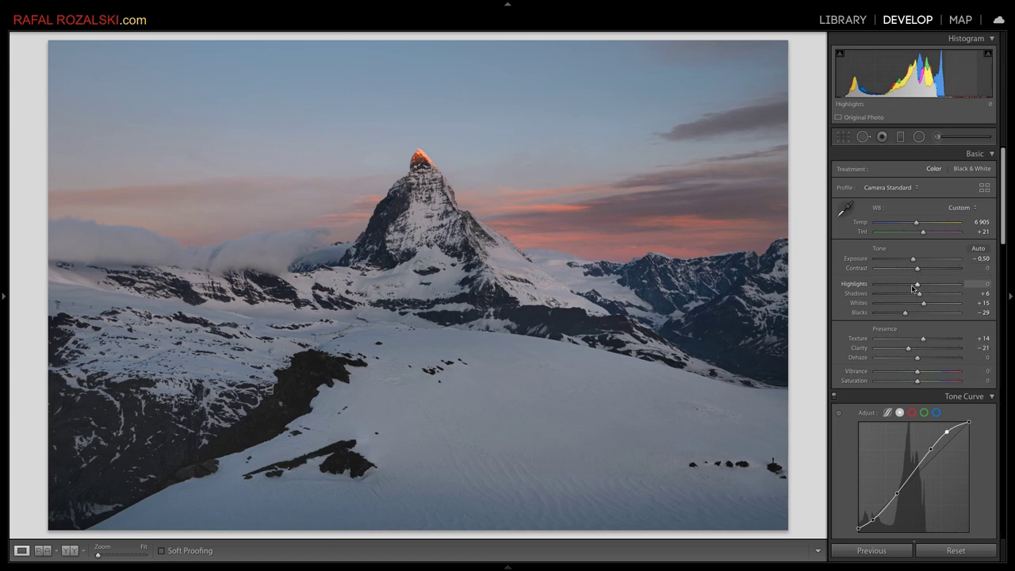
mouse_move(916, 284)
left_mouse_down()
mouse_move(881, 283)
mouse_move(932, 286)
mouse_move(911, 284)
mouse_move(920, 289)
left_mouse_up()
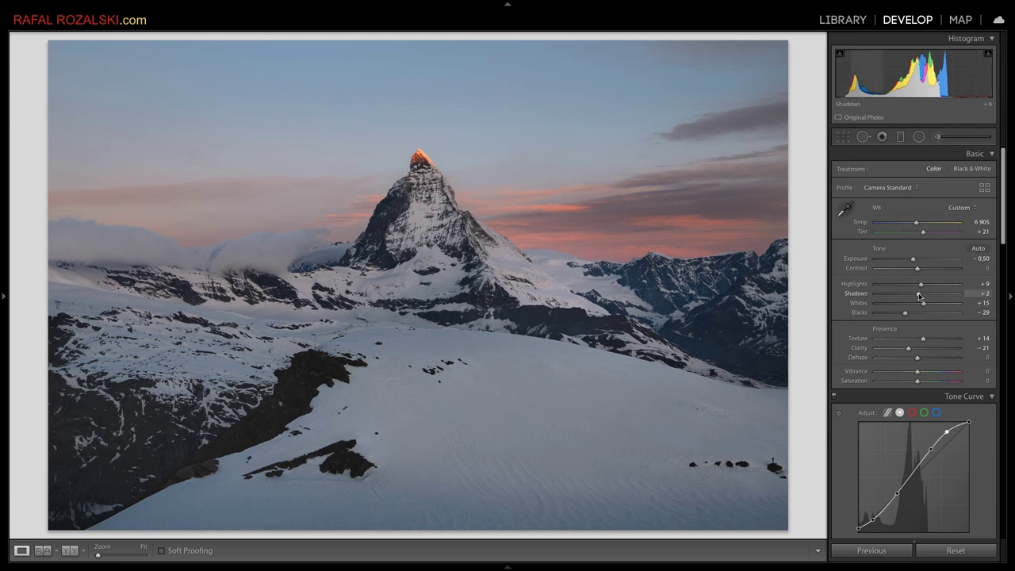
mouse_move(920, 296)
left_mouse_down()
mouse_move(908, 297)
mouse_move(920, 297)
left_mouse_up()
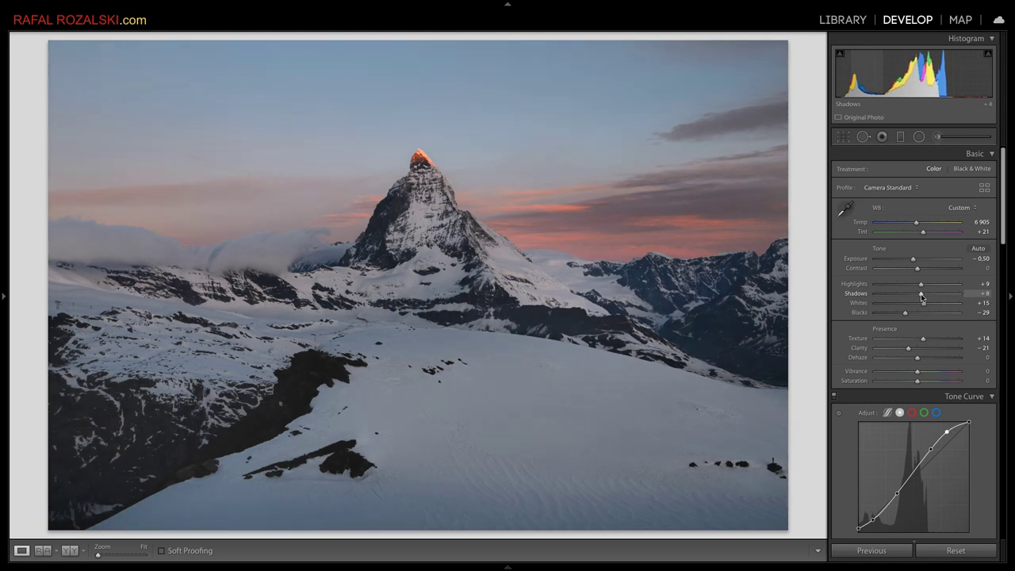
left_click_drag(919, 297, 920, 298)
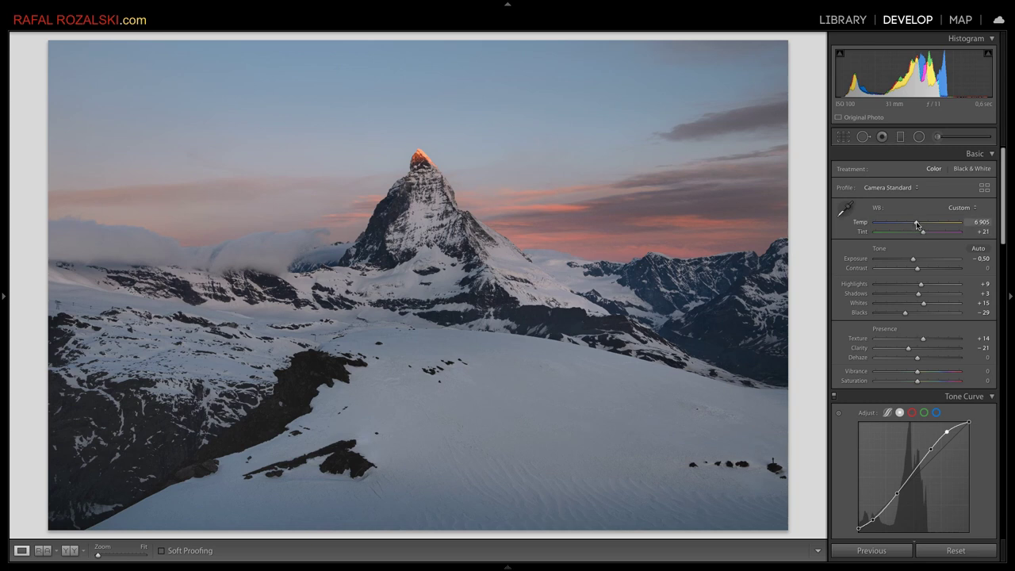
left_click_drag(918, 225, 920, 226)
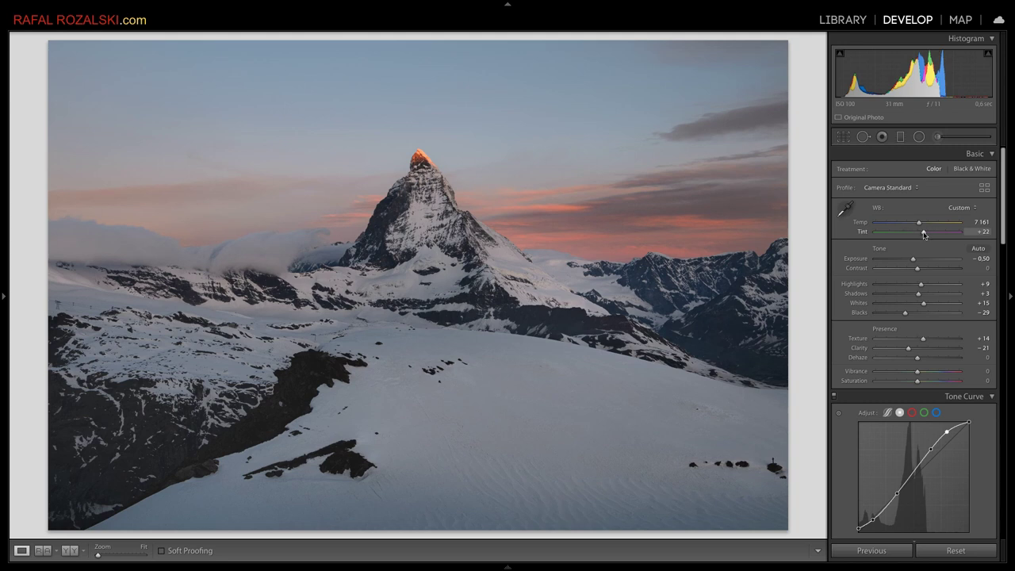
left_click_drag(924, 235, 924, 235)
Set the Split Toning highlights hue to 29
scroll(845, 317, "down", 1)
scroll(845, 318, "down", 2)
scroll(845, 317, "down", 2)
scroll(845, 317, "down", 1)
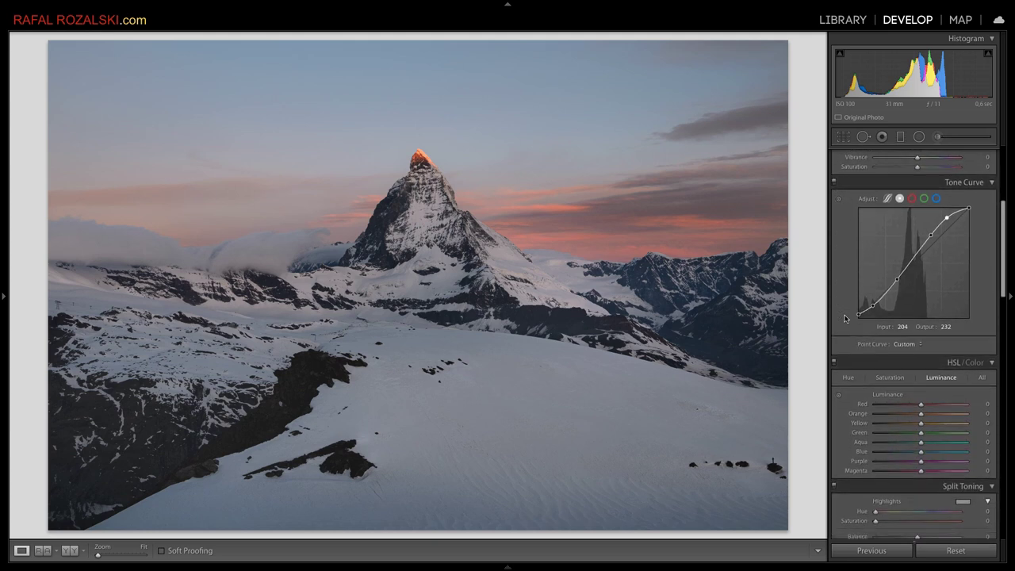
scroll(845, 317, "down", 3)
scroll(845, 317, "down", 2)
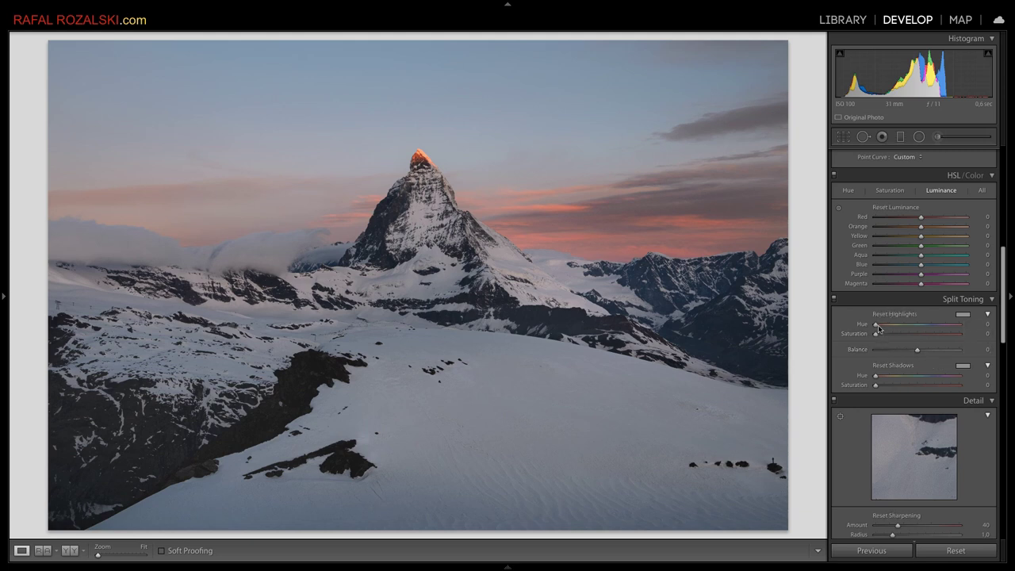
left_click(878, 326)
mouse_move(878, 326)
left_mouse_down()
mouse_move(896, 328)
mouse_move(875, 325)
left_mouse_up()
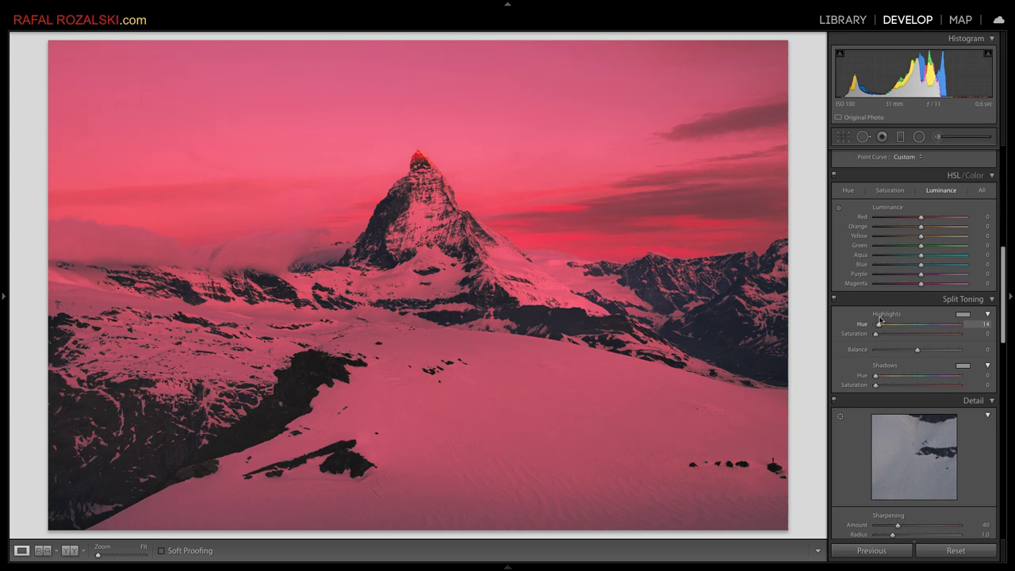
mouse_move(874, 324)
left_mouse_down()
mouse_move(962, 314)
mouse_move(839, 316)
mouse_move(893, 337)
left_mouse_up()
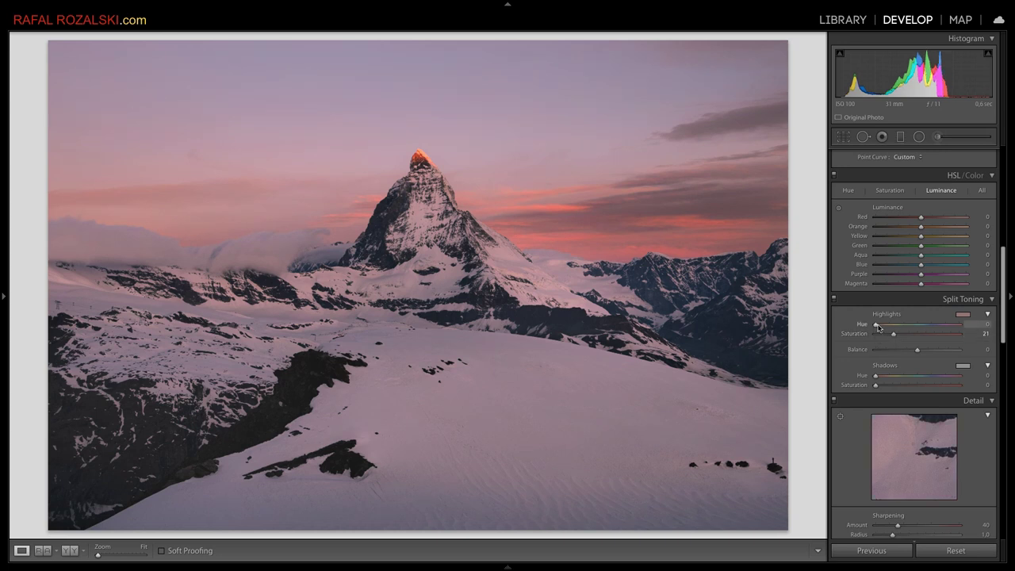
mouse_move(878, 328)
left_mouse_down()
mouse_move(964, 329)
mouse_move(882, 327)
left_mouse_up()
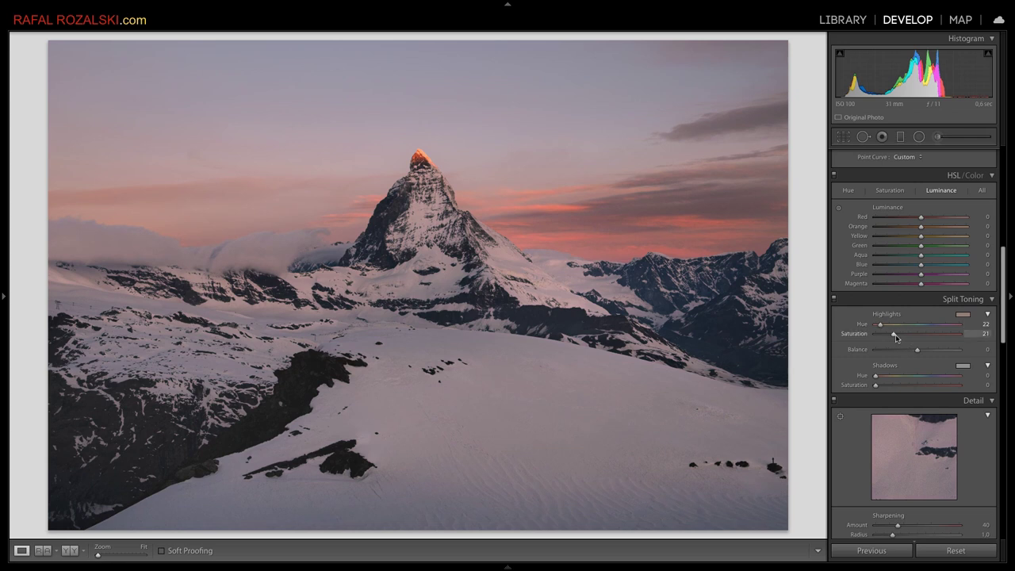
left_click_drag(880, 326, 960, 334)
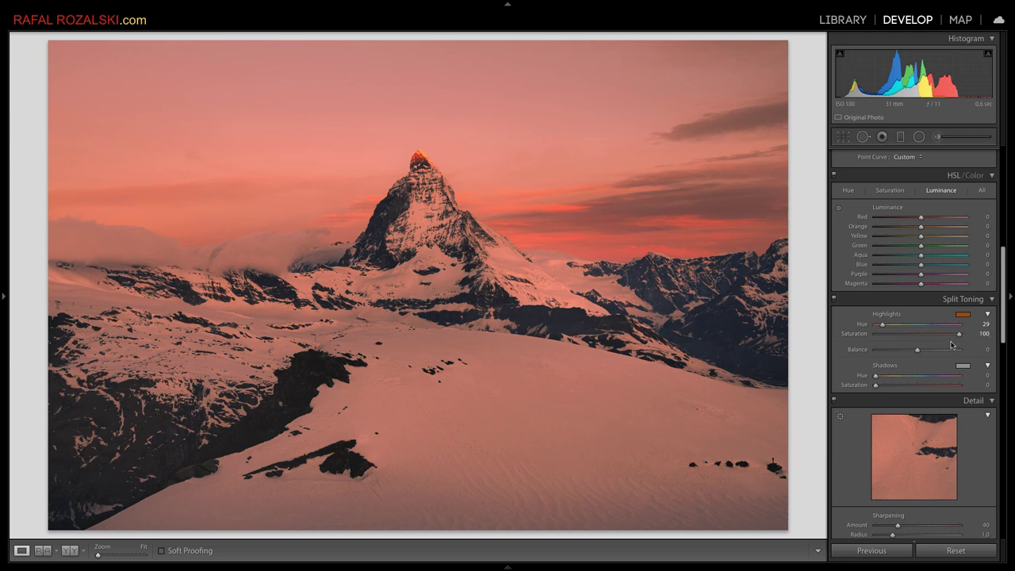
Set the highlights split-tone saturation to 6
left_click_drag(961, 336, 874, 335)
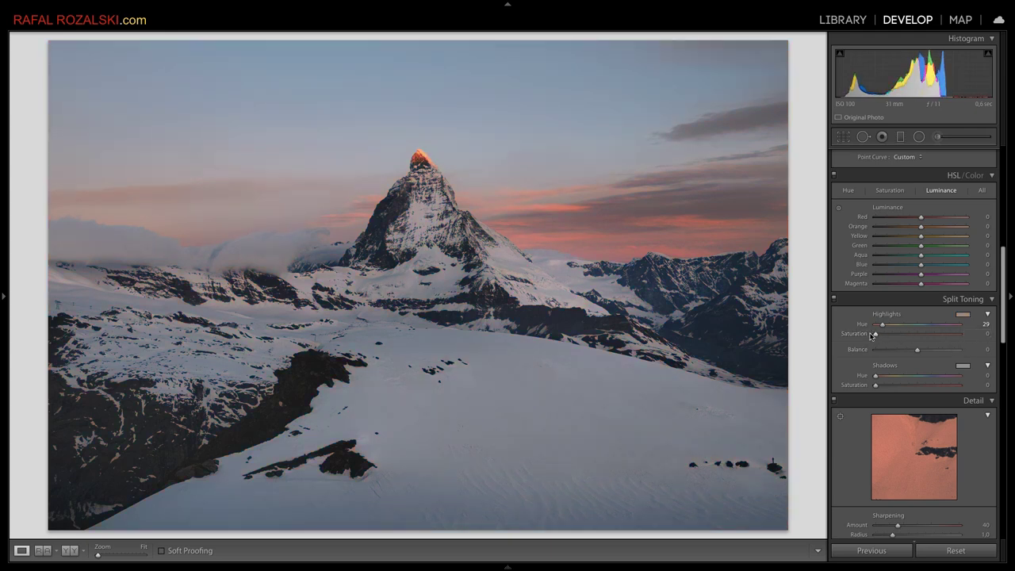
left_click_drag(877, 336, 879, 336)
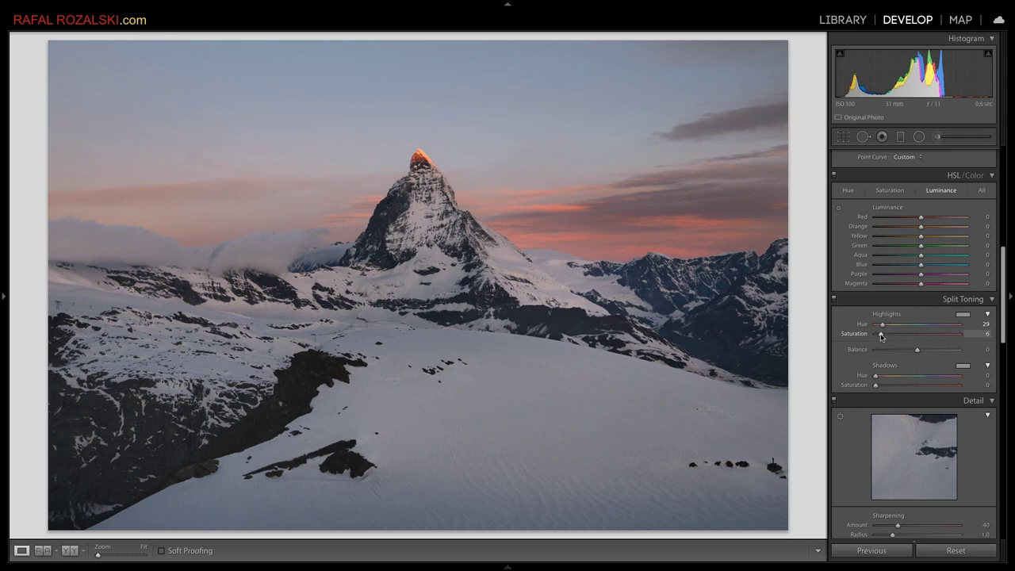
left_click_drag(881, 337, 881, 337)
Tint the shadows cool with Split Toning Shadows Hue 187 and Saturation 7
left_click_drag(877, 386, 896, 387)
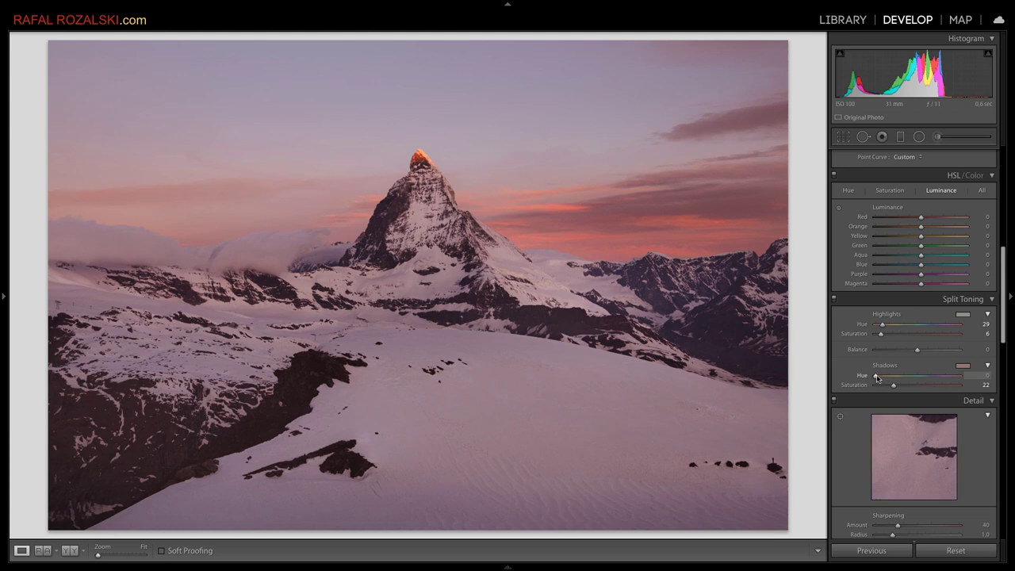
mouse_move(877, 377)
left_mouse_down()
mouse_move(960, 380)
mouse_move(906, 380)
mouse_move(918, 381)
left_mouse_up()
double_click(891, 387)
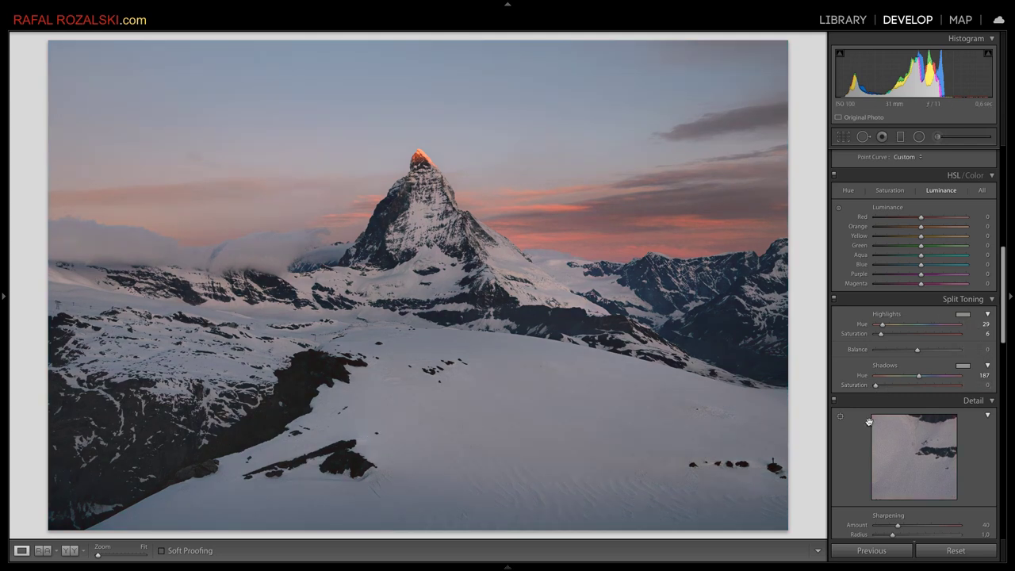
left_click_drag(876, 385, 882, 388)
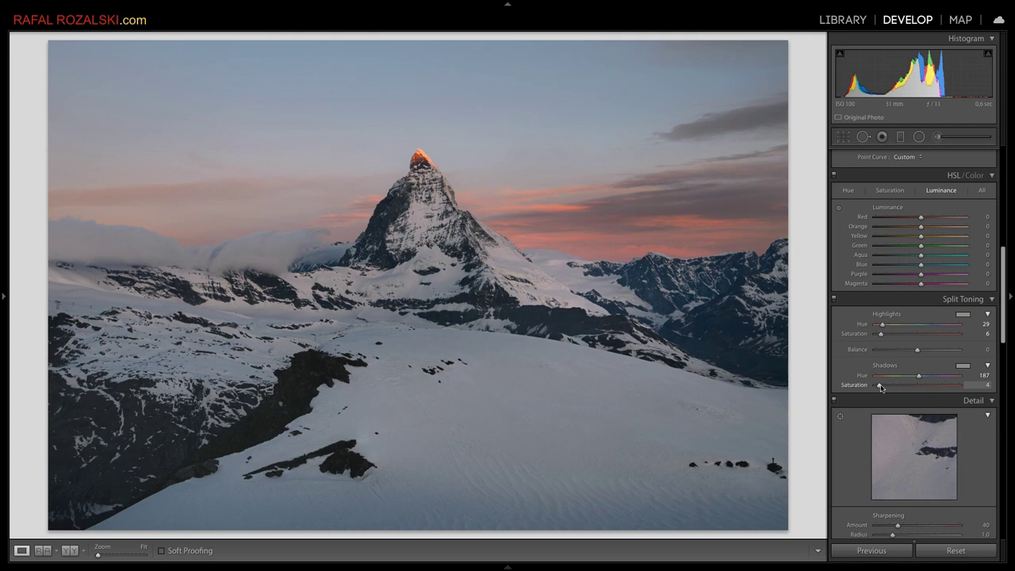
left_click_drag(881, 388, 883, 388)
Set the shadow tint to Hue 61, Saturation 4, toggling Split Toning to compare
left_click(834, 299)
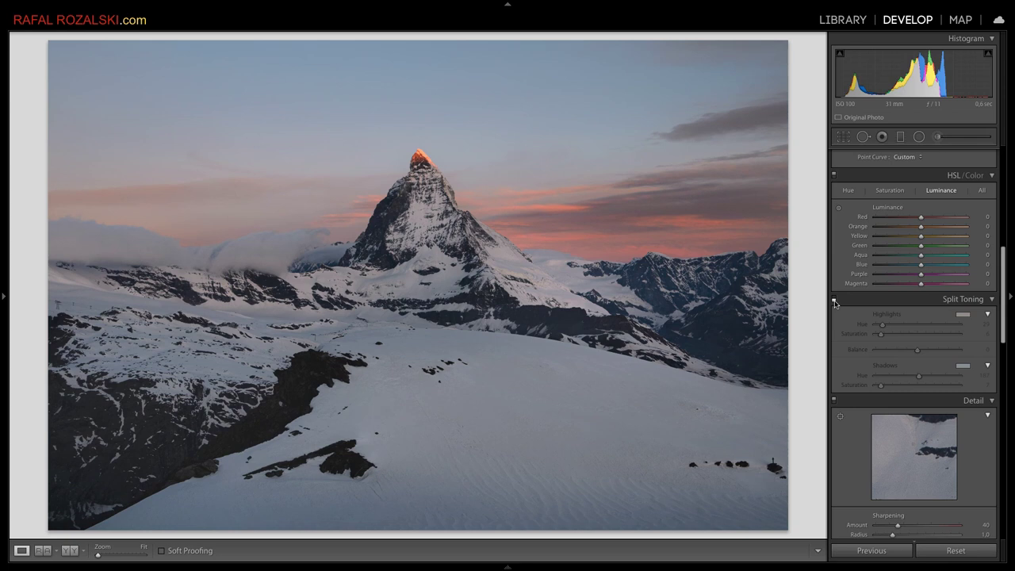
left_click(834, 300)
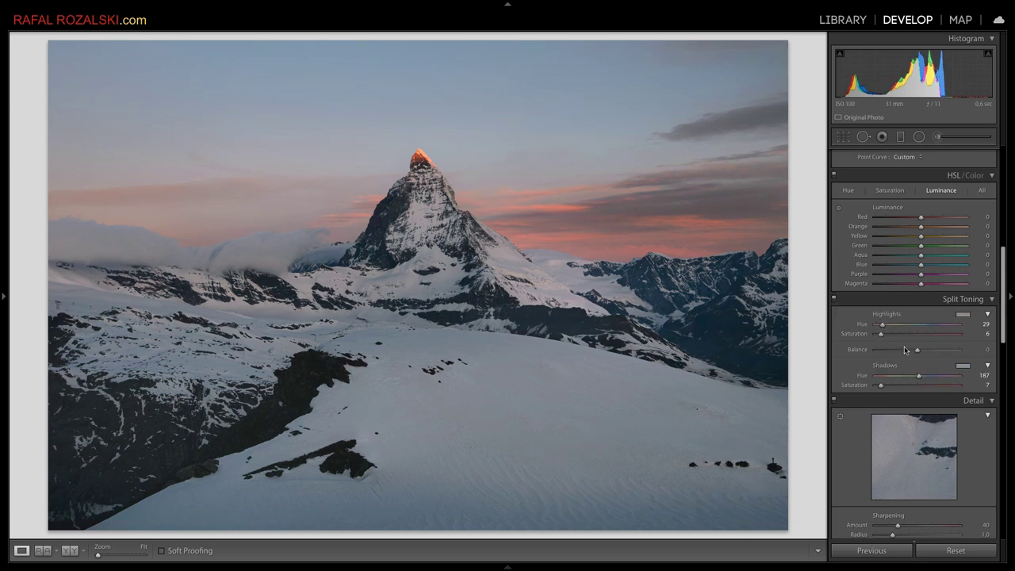
mouse_move(882, 387)
left_mouse_down()
mouse_move(910, 378)
mouse_move(872, 385)
left_mouse_up()
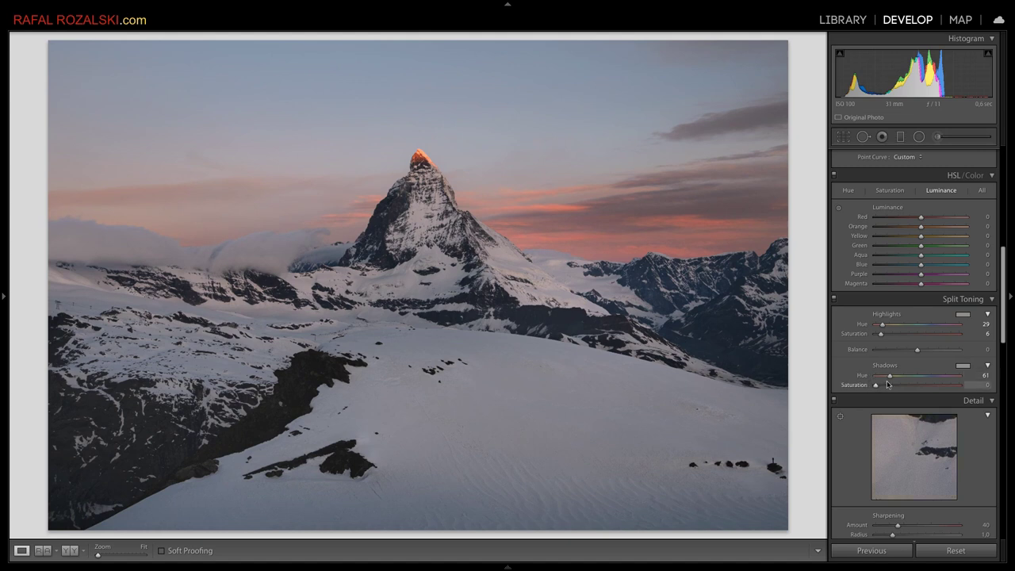
left_click_drag(877, 388, 881, 388)
left_click(834, 300)
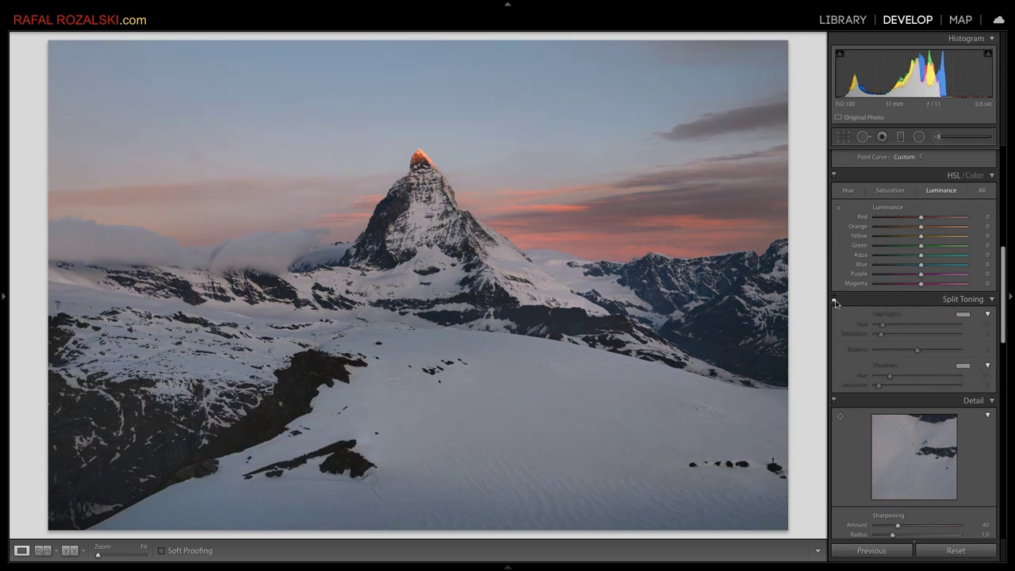
left_click(835, 300)
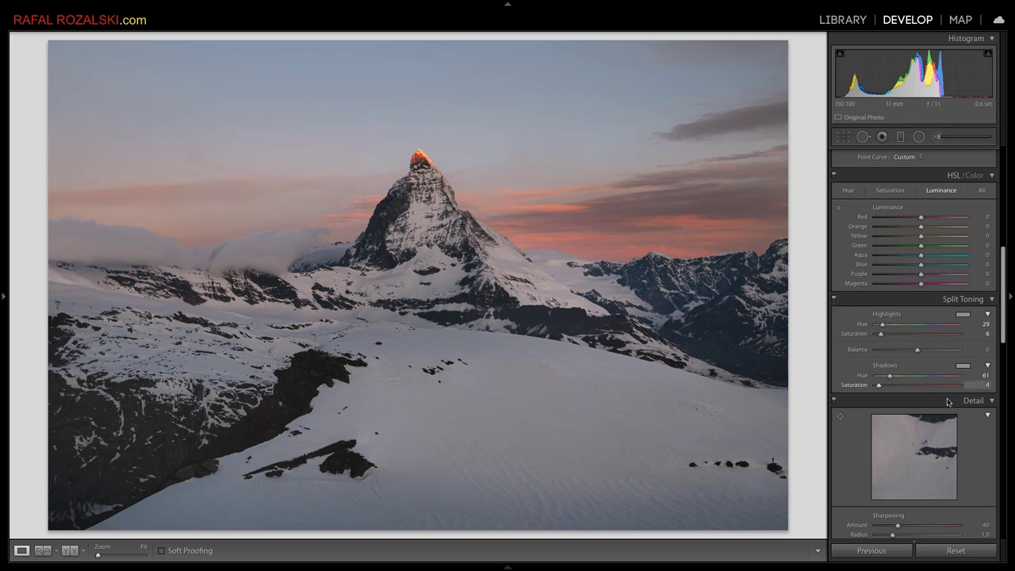
Review the HSL Hue and Saturation adjustments
scroll(962, 388, "down", 2)
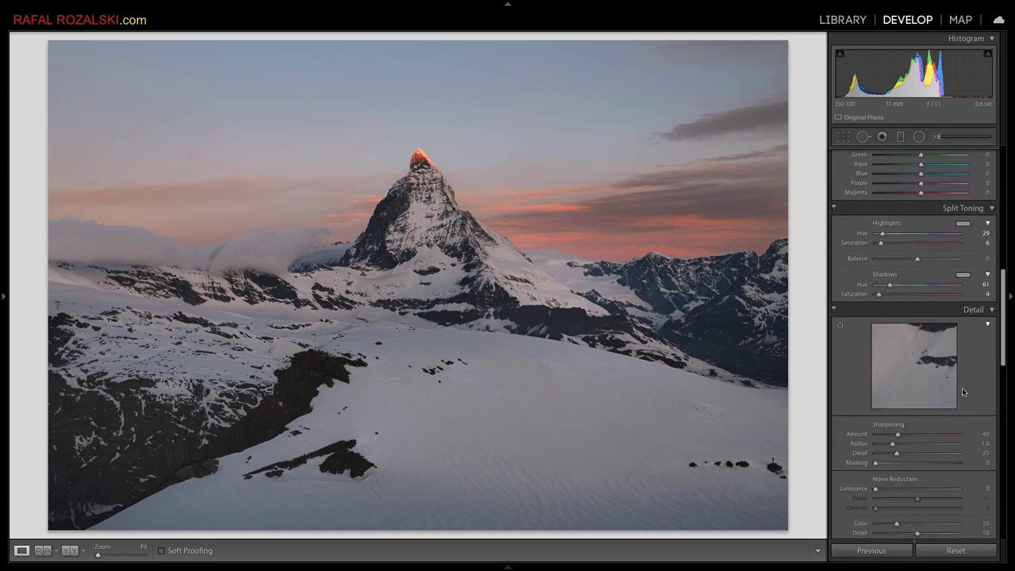
scroll(962, 388, "up", 3)
scroll(962, 390, "up", 1)
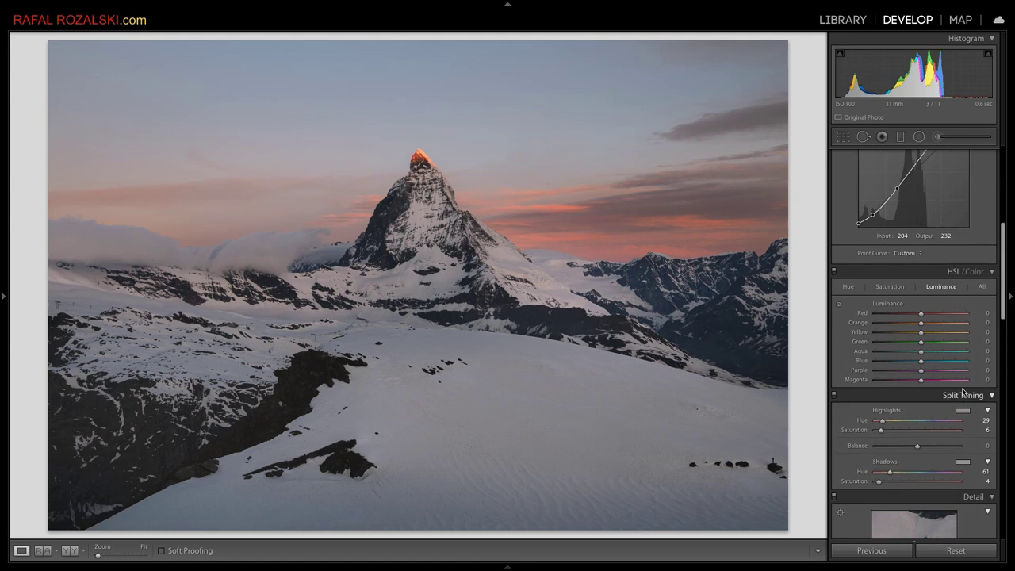
left_click(849, 288)
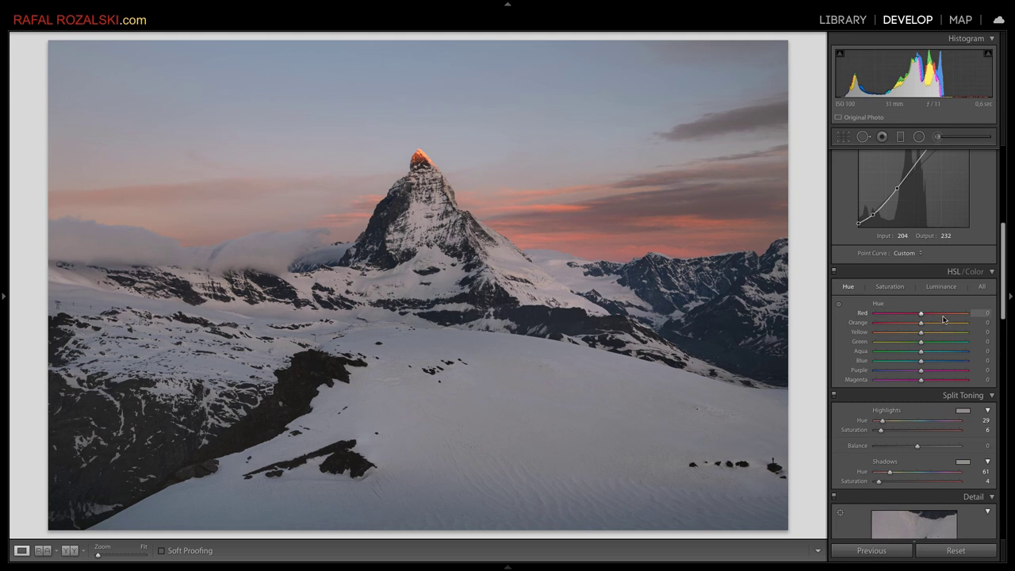
left_click(890, 287)
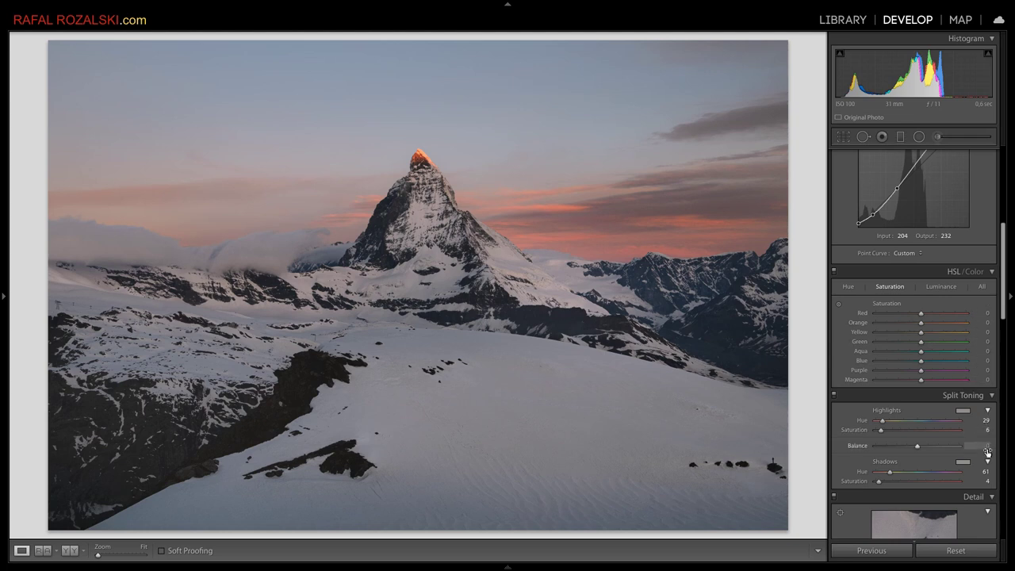
Scroll the right panel down to the Effects panel
scroll(975, 444, "down", 3)
scroll(975, 443, "down", 2)
scroll(975, 444, "down", 2)
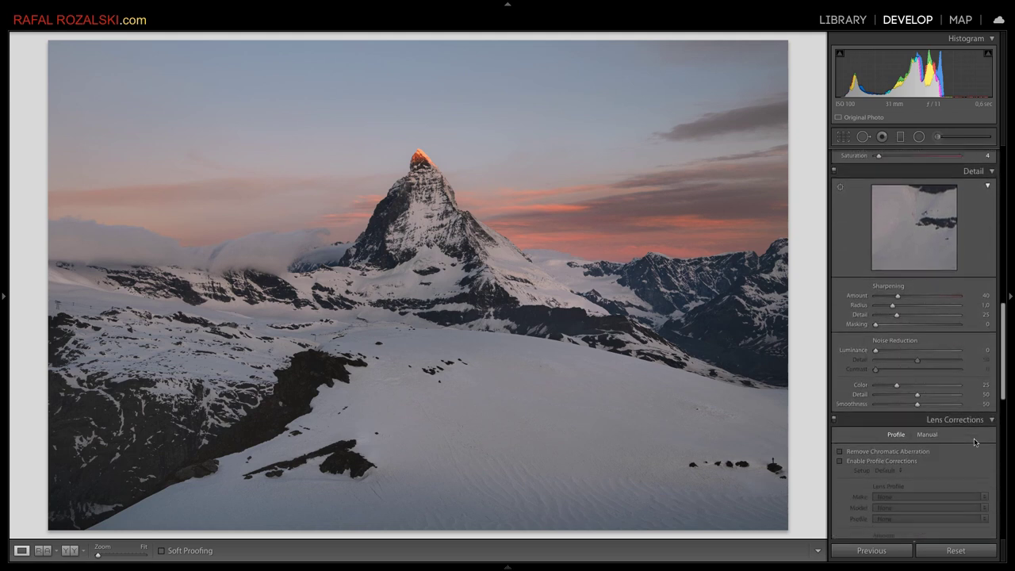
scroll(975, 444, "down", 1)
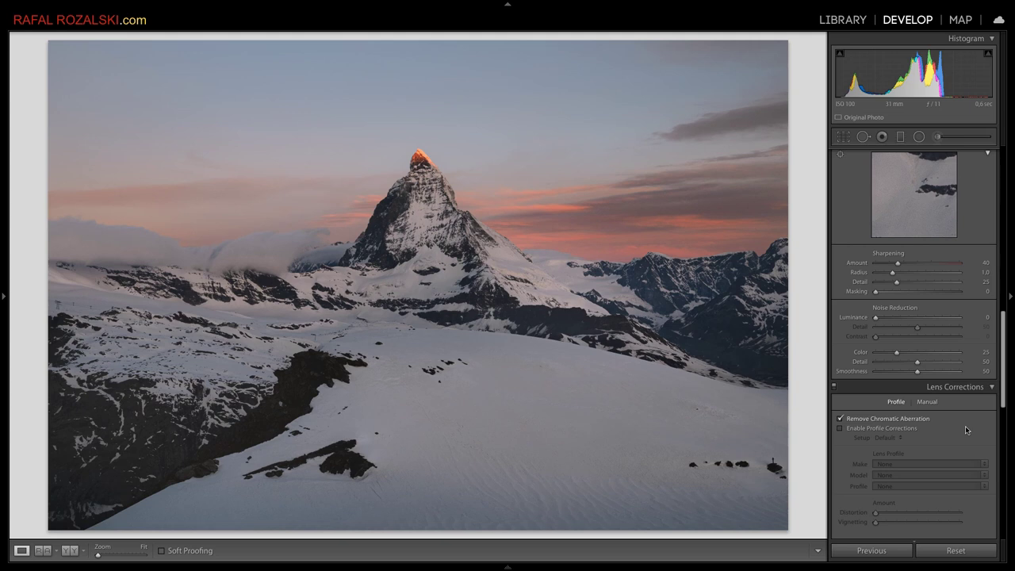
scroll(966, 430, "down", 1)
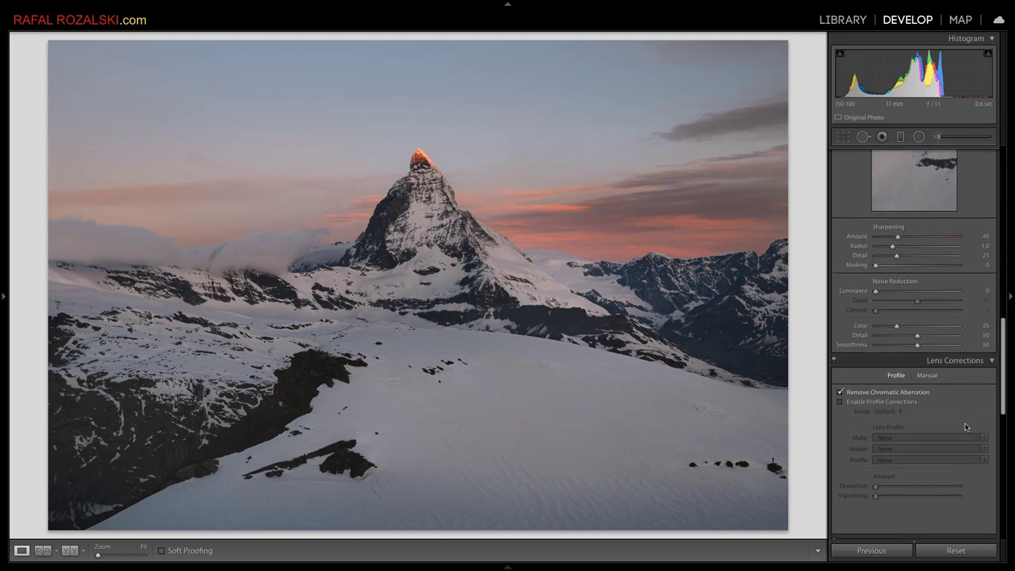
scroll(965, 426, "down", 1)
scroll(960, 398, "down", 2)
scroll(961, 399, "down", 1)
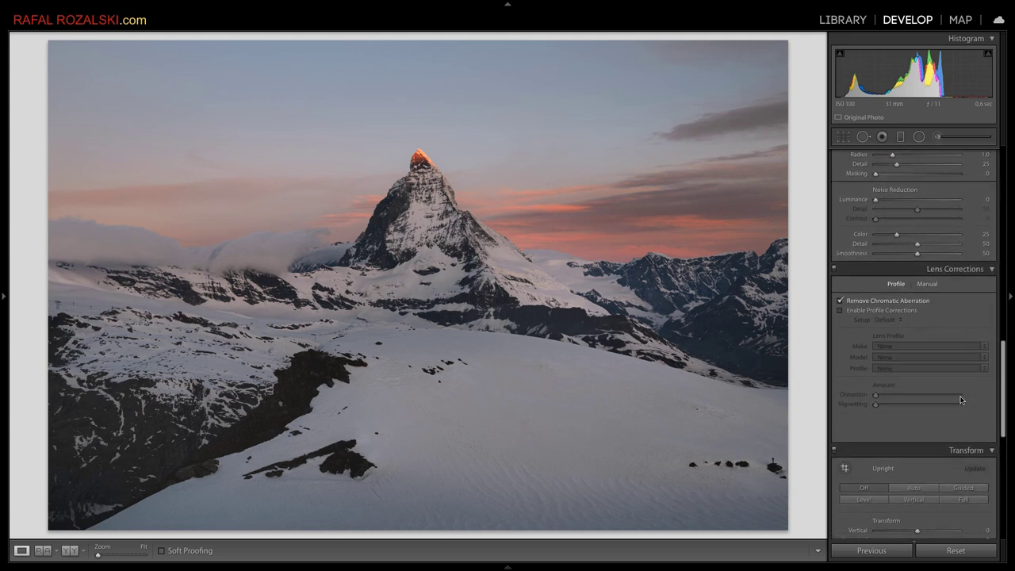
scroll(960, 399, "down", 3)
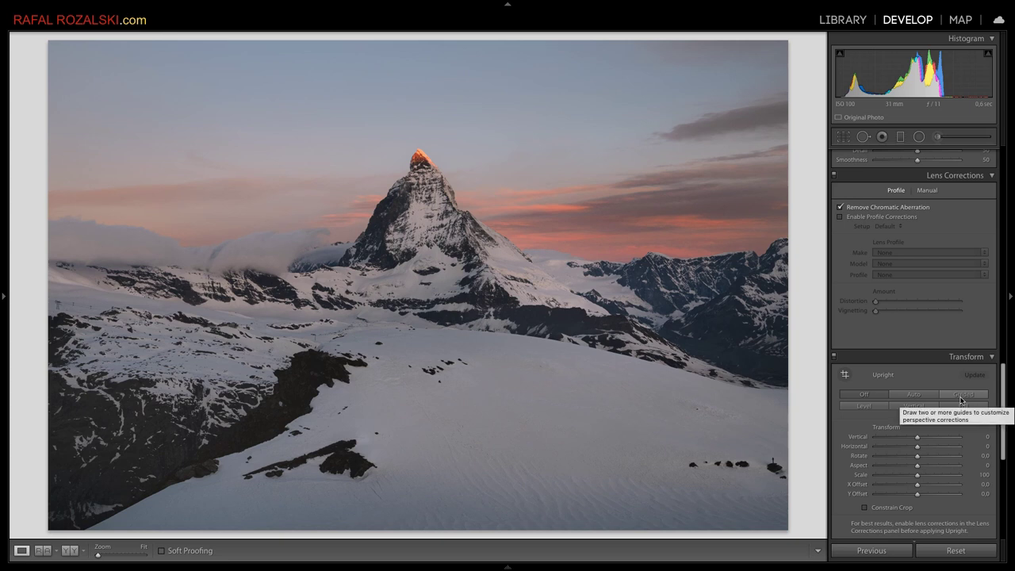
scroll(960, 399, "down", 2)
scroll(961, 399, "down", 3)
scroll(960, 400, "down", 1)
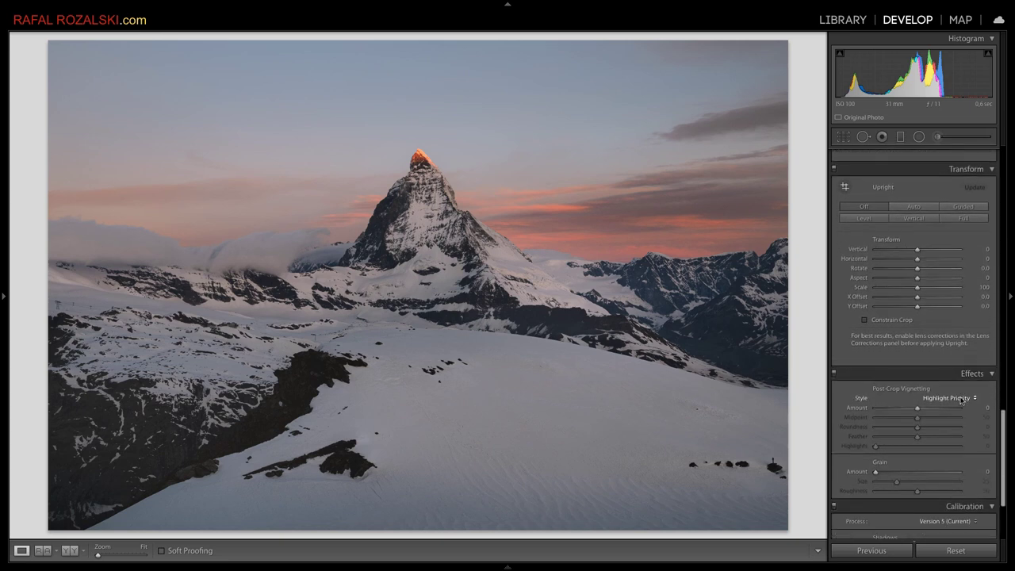
Set the Post-Crop Vignetting Amount to −8 to subtly darken the corners
left_click_drag(918, 411, 914, 411)
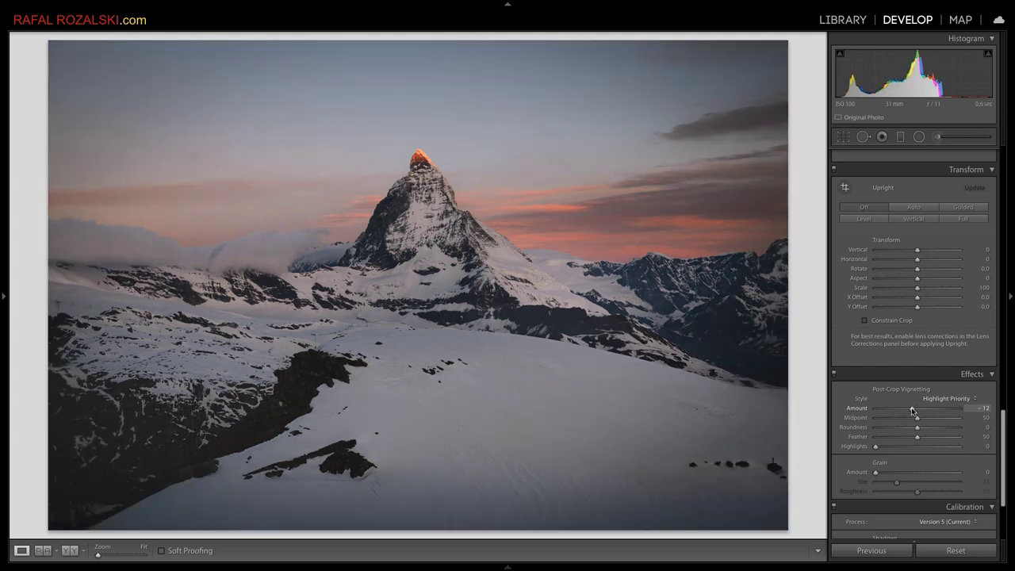
left_click_drag(913, 410, 913, 410)
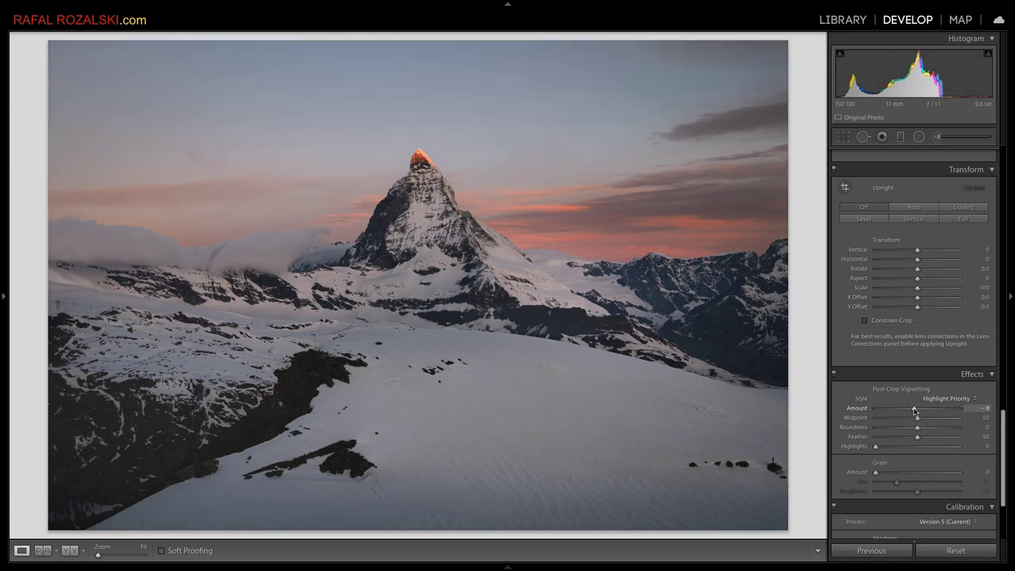
left_click_drag(913, 410, 915, 410)
Test the Calibration Shadows Tint extremes, then settle it at +16, comparing with the panel toggled
scroll(915, 355, "down", 3)
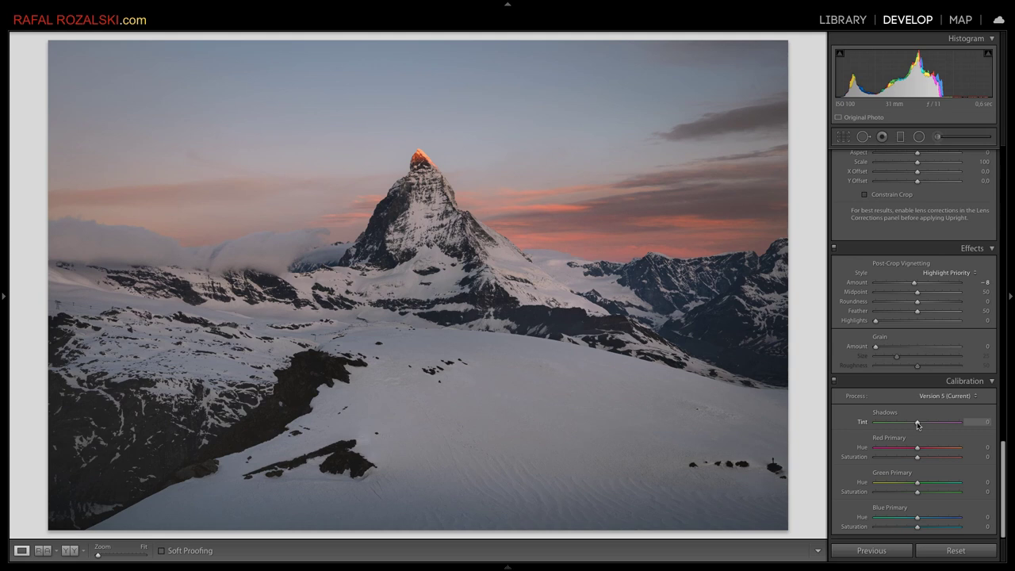
left_click_drag(918, 424, 990, 421)
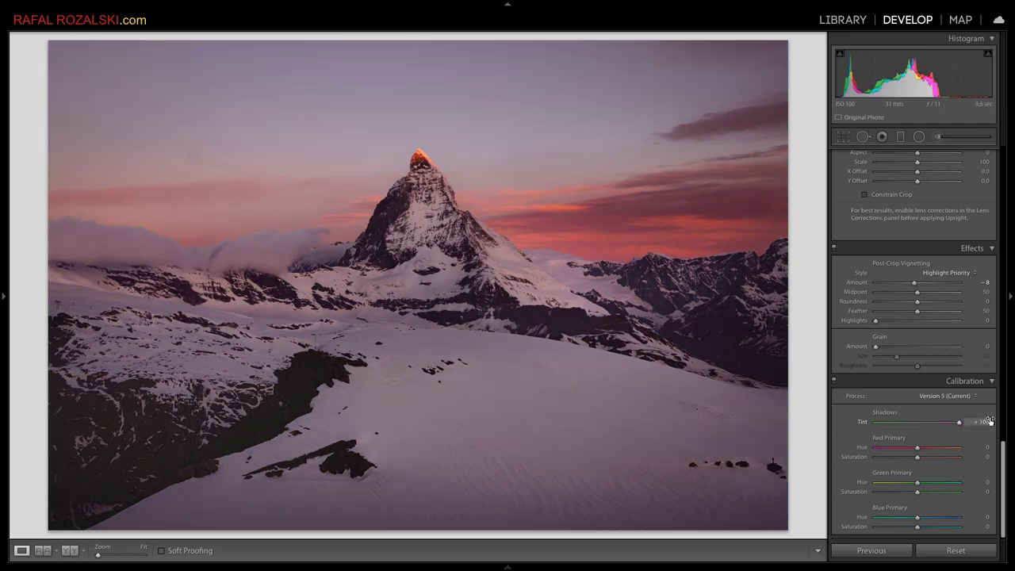
left_click_drag(990, 421, 866, 426)
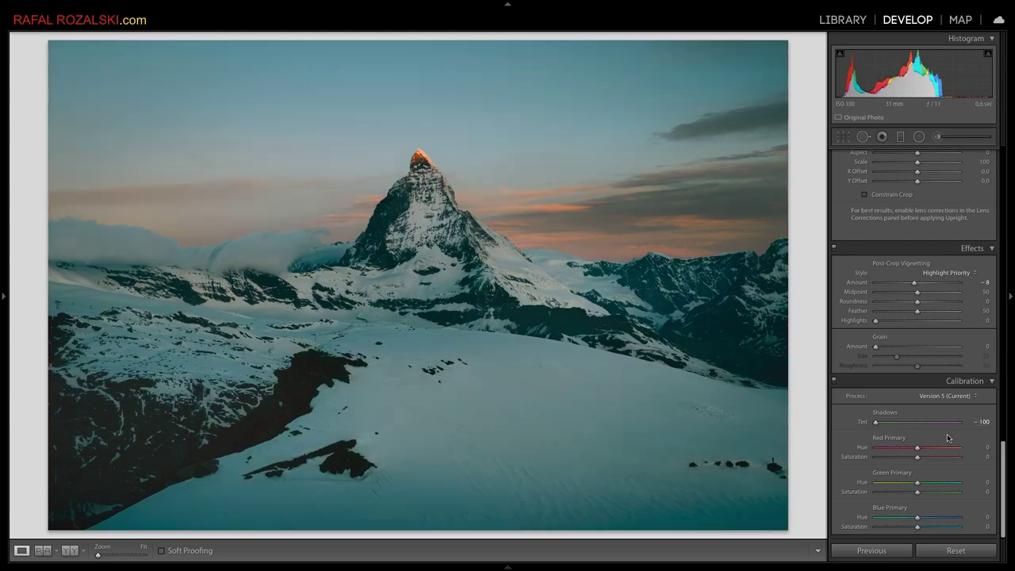
left_click_drag(930, 425, 917, 425)
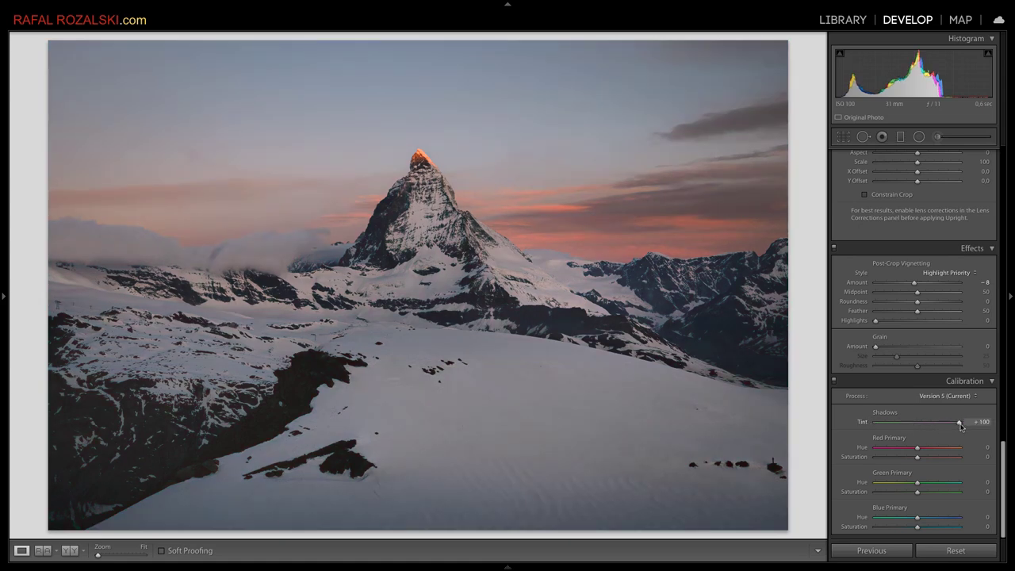
left_click_drag(959, 425, 921, 426)
left_click_drag(922, 425, 920, 425)
left_click(834, 382)
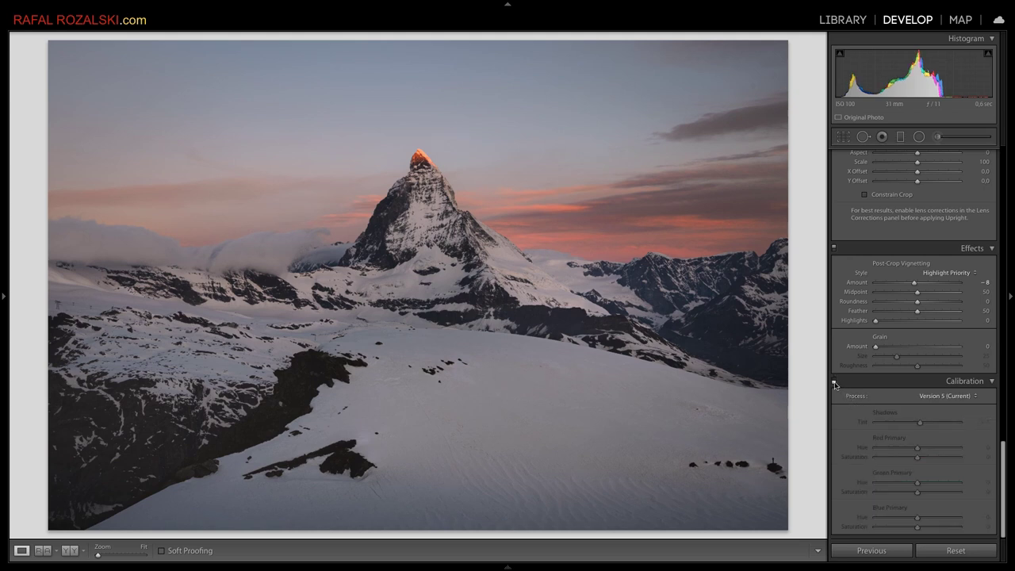
left_click(834, 382)
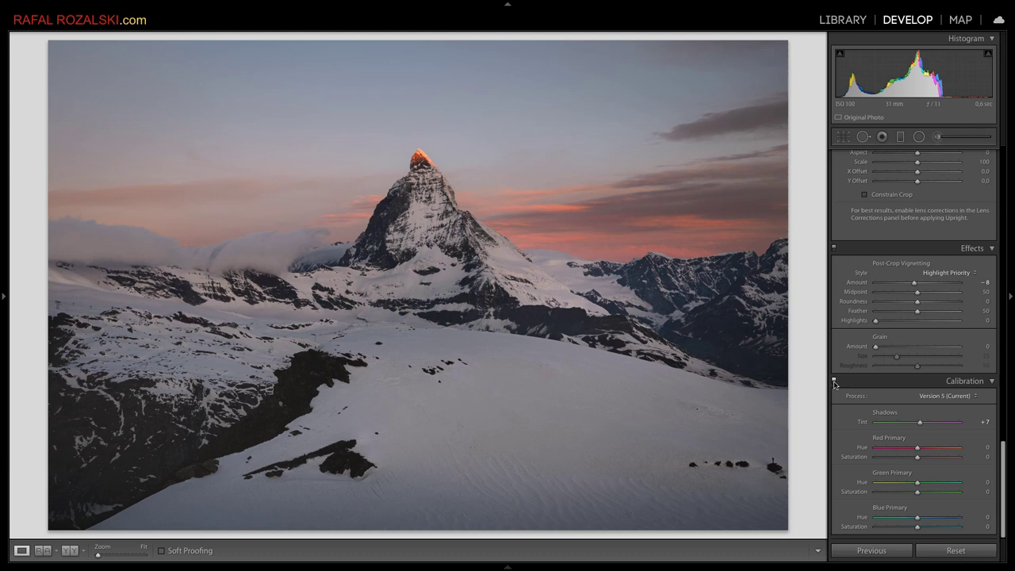
left_click_drag(920, 423, 924, 424)
left_click(835, 381)
left_click(834, 381)
Try Red Primary Hue at both extremes, then reset it to 0
scroll(923, 436, "down", 1)
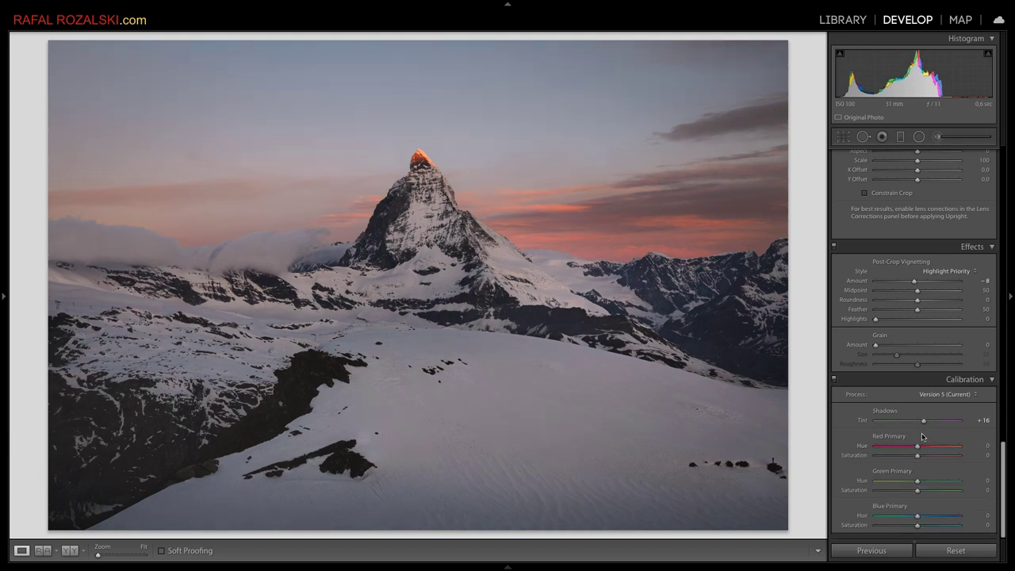
scroll(923, 436, "up", 1)
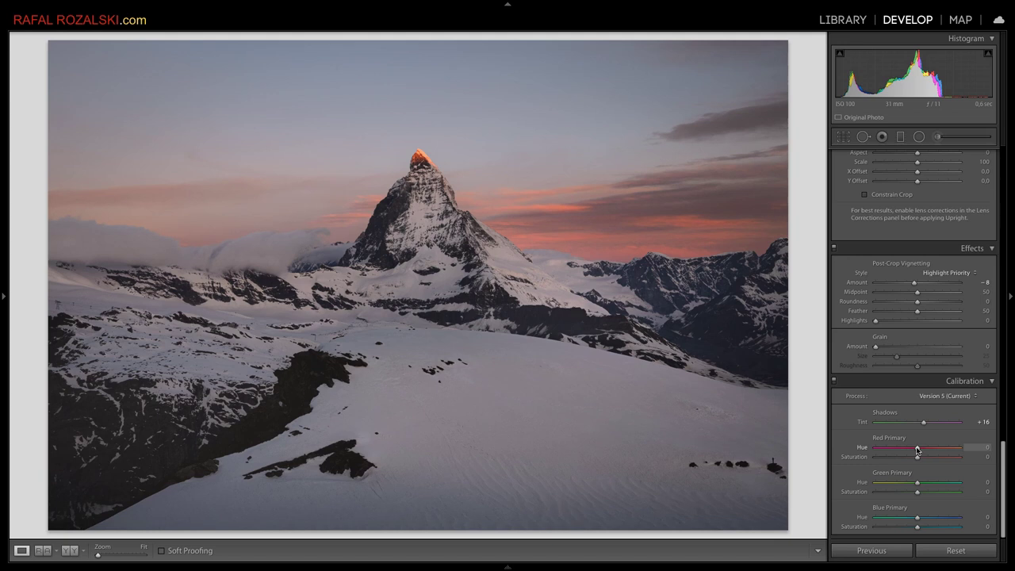
left_click_drag(917, 451, 976, 450)
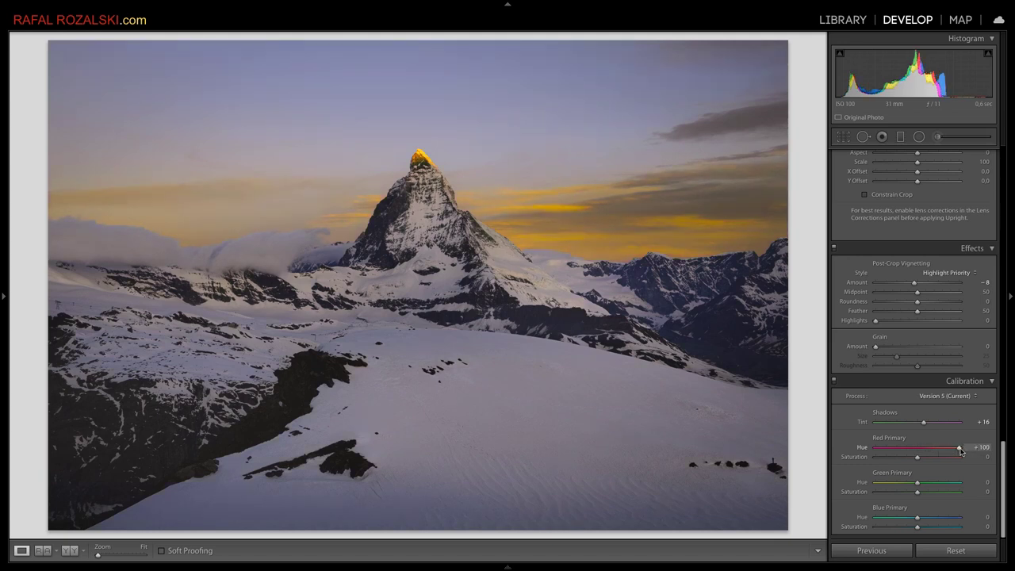
left_click_drag(960, 450, 834, 439)
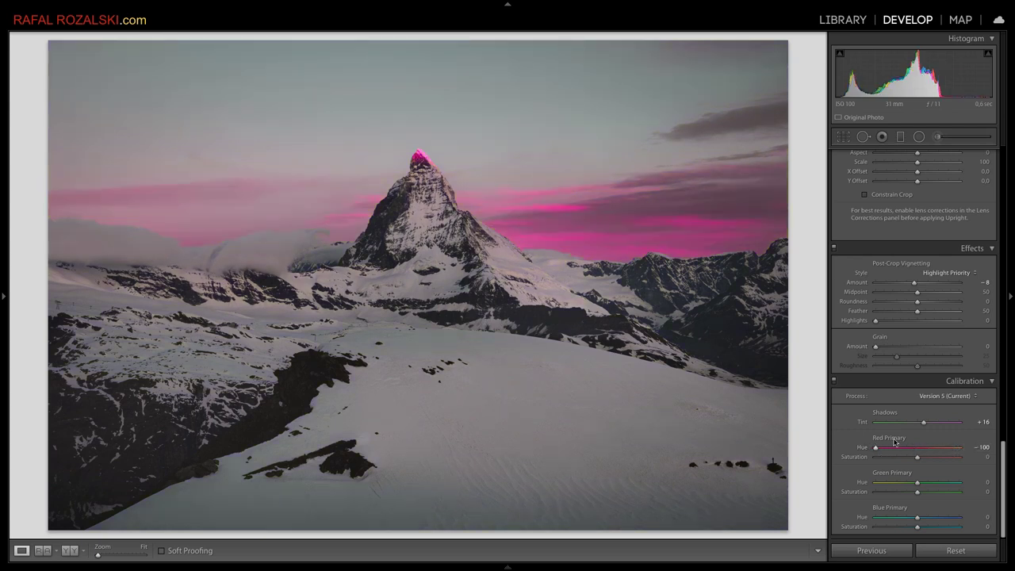
double_click(863, 448)
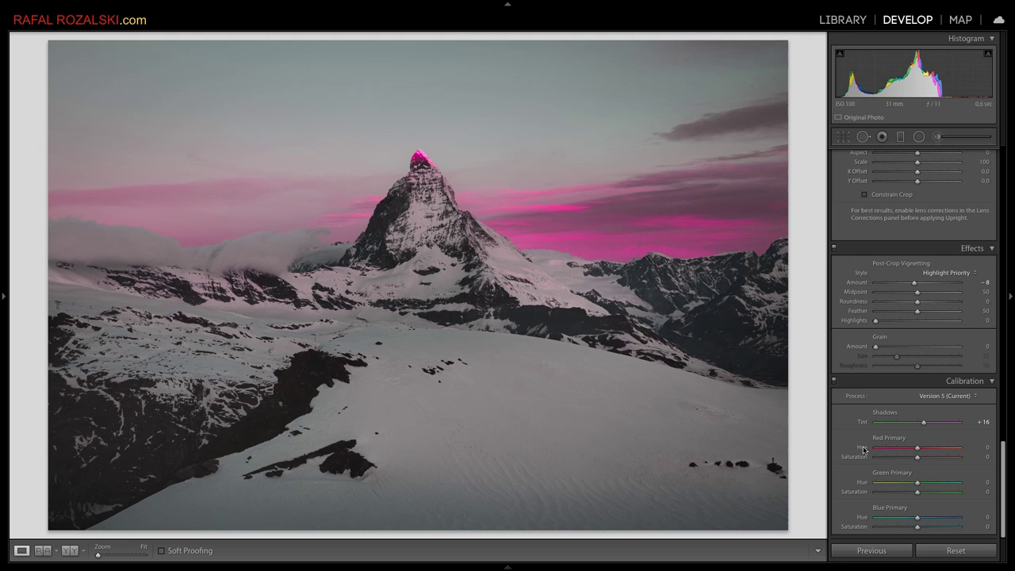
left_click_drag(918, 449, 918, 451)
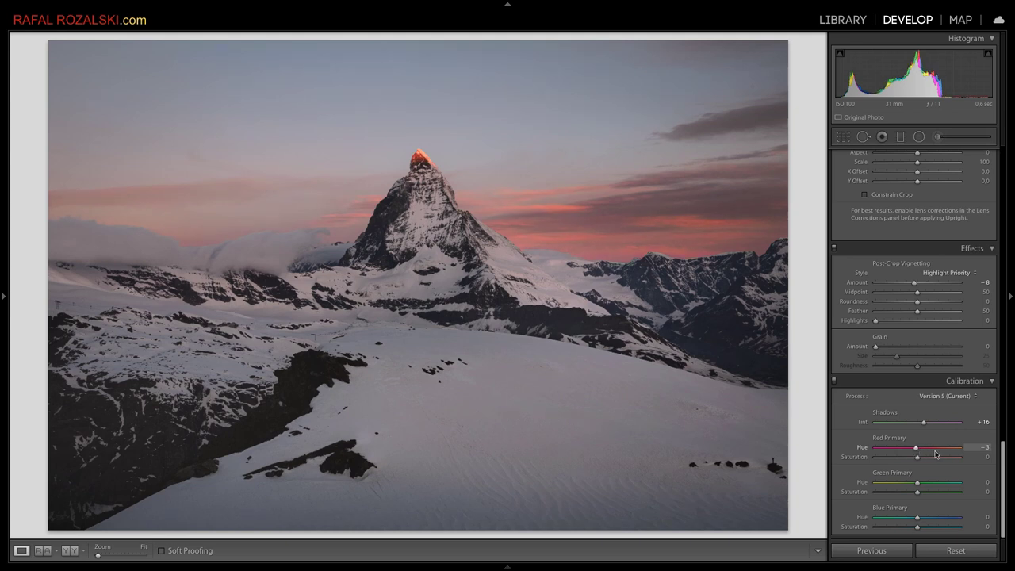
mouse_move(916, 449)
left_mouse_down()
mouse_move(898, 450)
mouse_move(933, 450)
left_mouse_up()
double_click(863, 448)
Set Red Primary Saturation to +19 and push Green Primary Hue to an extreme
left_click_drag(920, 458, 980, 463)
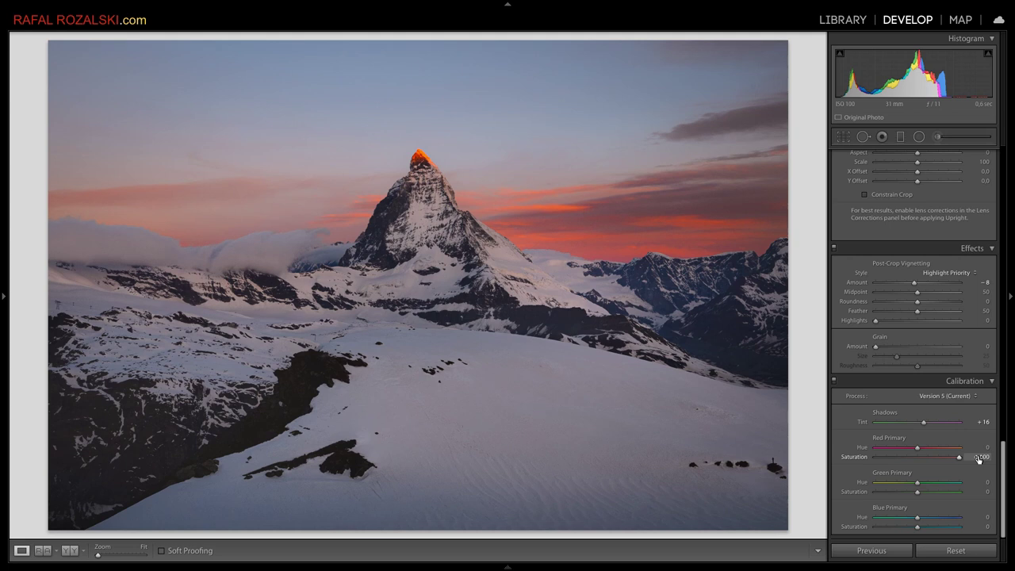
left_click(921, 459)
left_click_drag(921, 459, 925, 459)
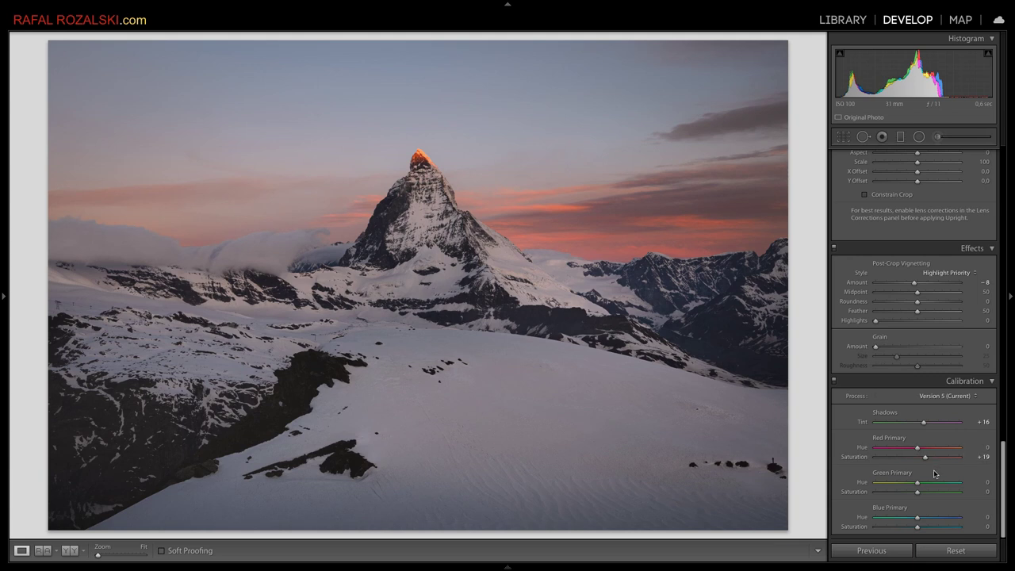
mouse_move(918, 487)
left_mouse_down()
mouse_move(962, 483)
mouse_move(849, 482)
left_mouse_up()
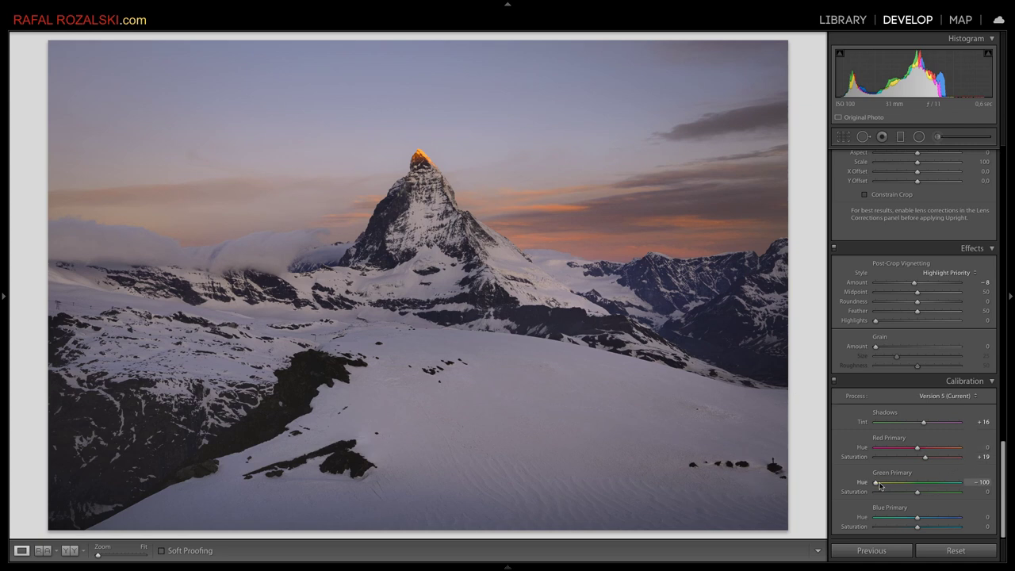
Set Green Primary Hue to +5 and Green Primary Saturation to about +66
left_click_drag(878, 484, 970, 489)
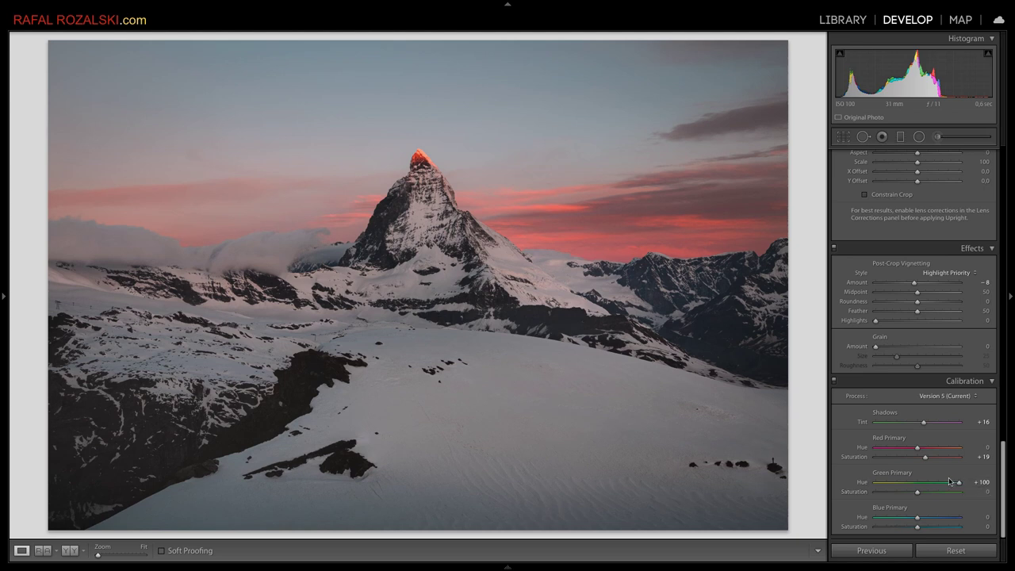
left_click(920, 483)
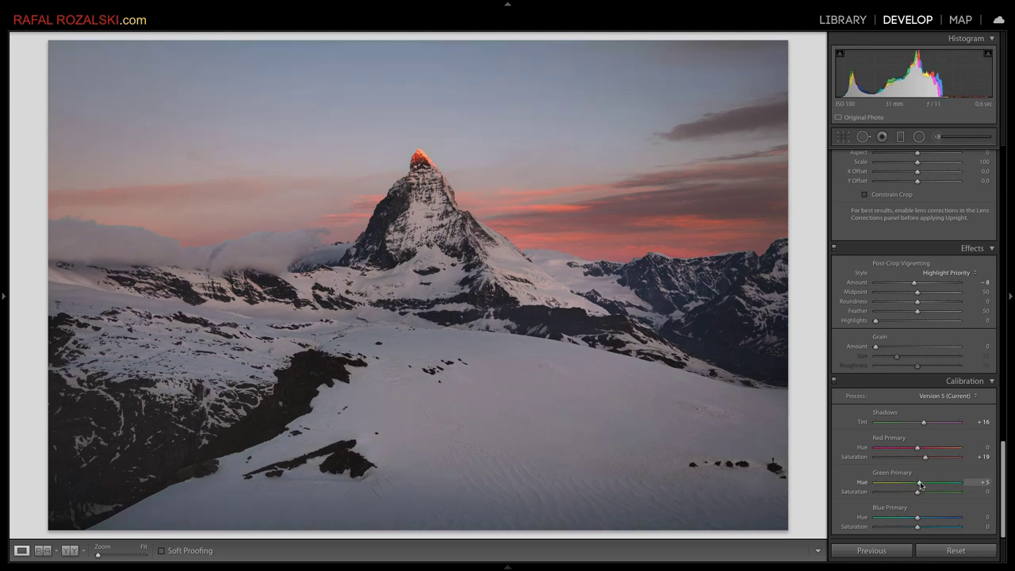
left_click_drag(917, 492, 961, 494)
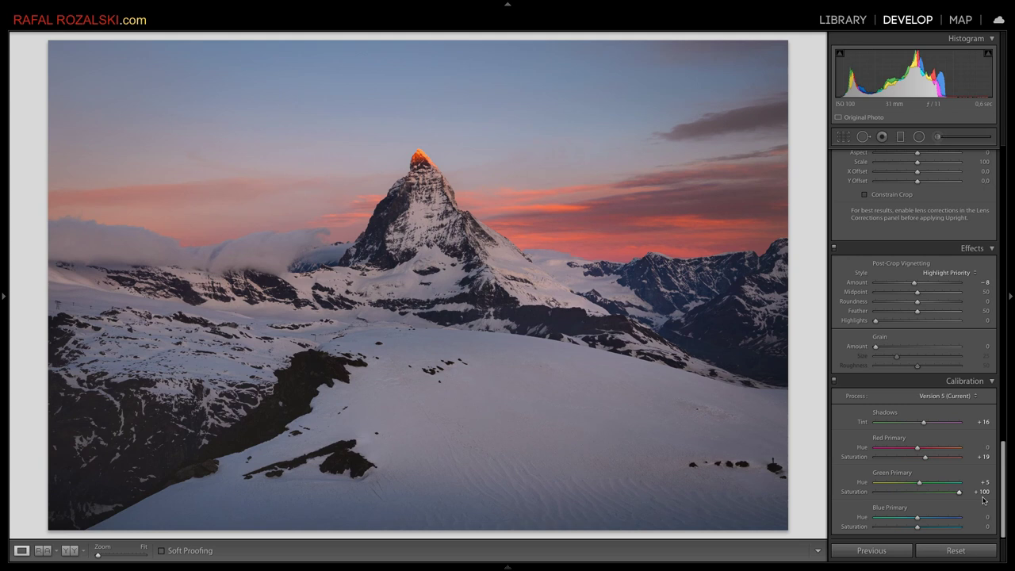
left_click(920, 492)
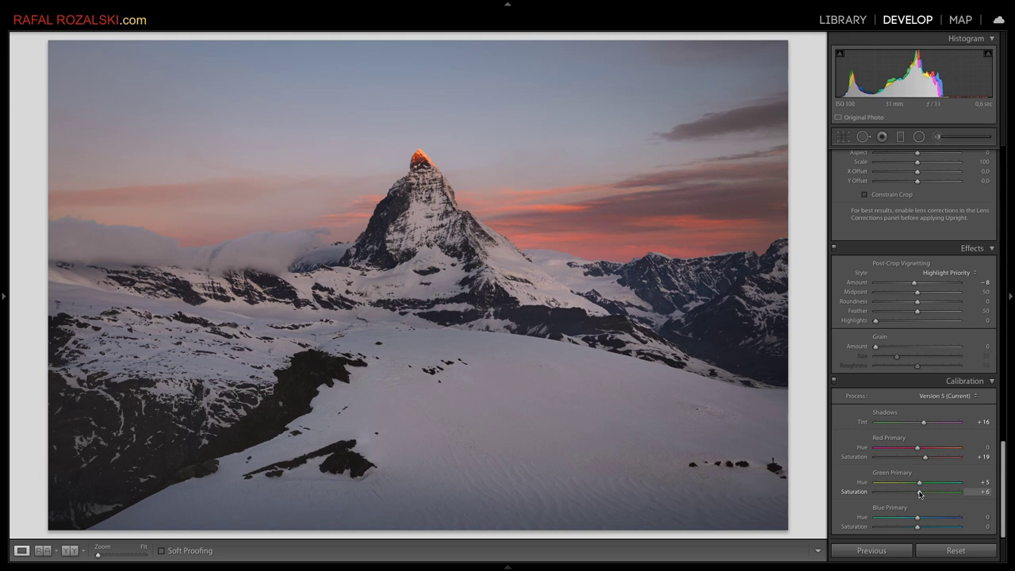
left_click_drag(920, 494, 958, 493)
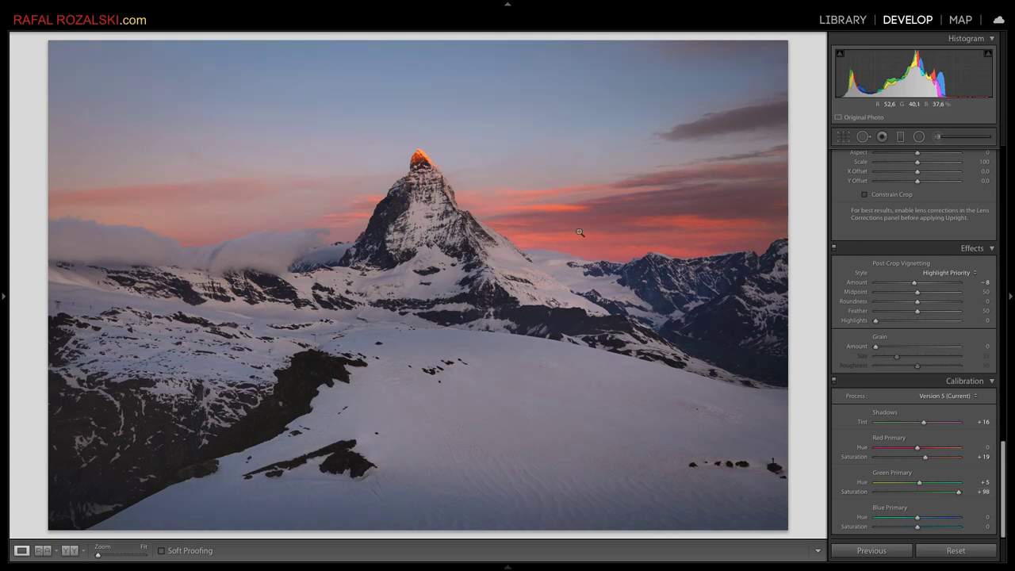
left_click(946, 495)
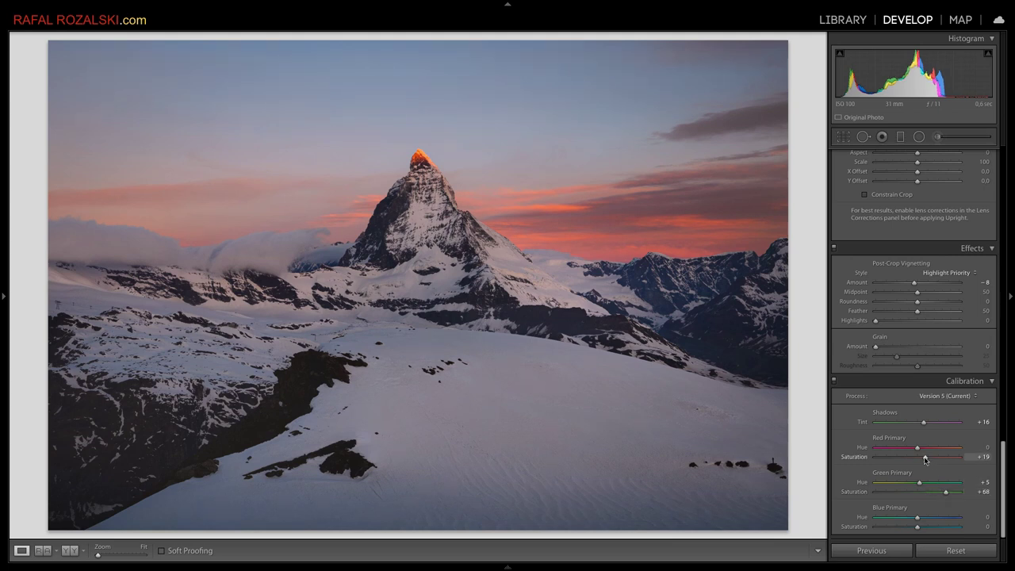
Lower Red Primary Saturation to +12, compare with Calibration toggled, and drag Blue Primary Hue to −100
left_click_drag(925, 460, 919, 460)
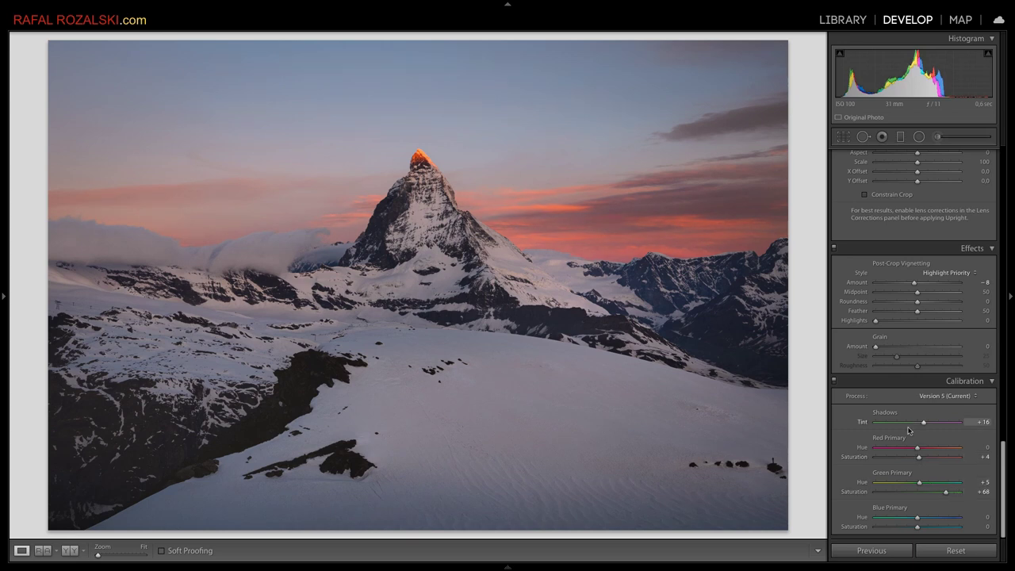
left_click_drag(919, 459, 921, 460)
left_click_drag(952, 492, 945, 494)
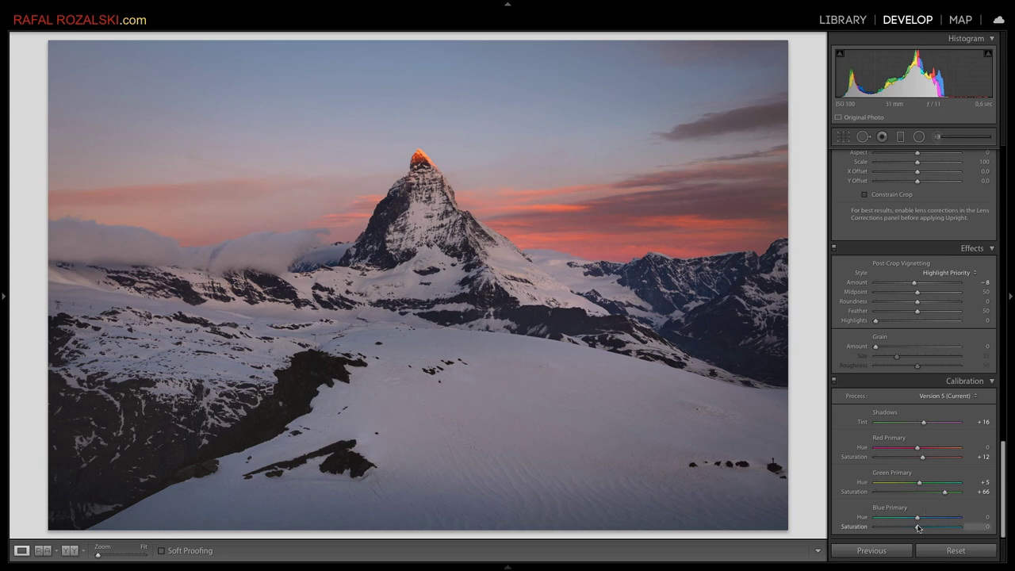
left_click(834, 382)
left_click(834, 382)
left_click_drag(918, 521, 836, 508)
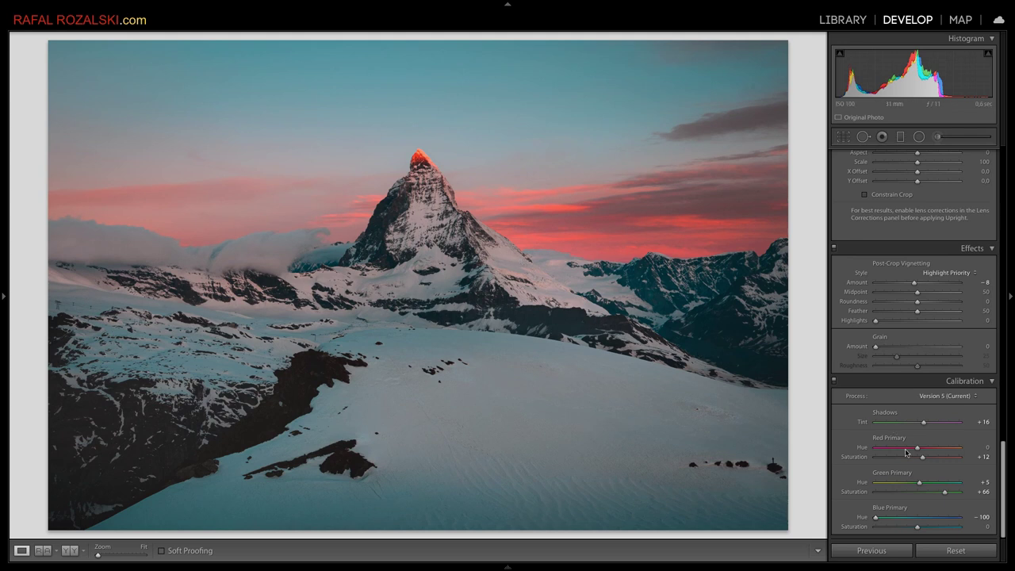
Try Blue Primary Hue shifts against the before view, then reset the hue to 0
left_click_drag(876, 517, 943, 517)
key("backslash")
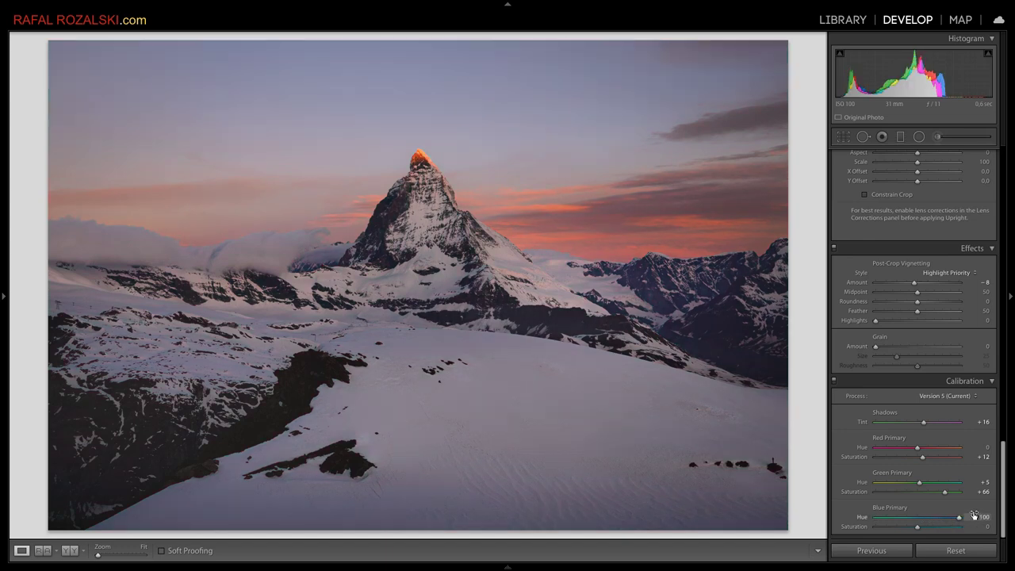
left_click_drag(974, 515, 915, 520)
key("backslash")
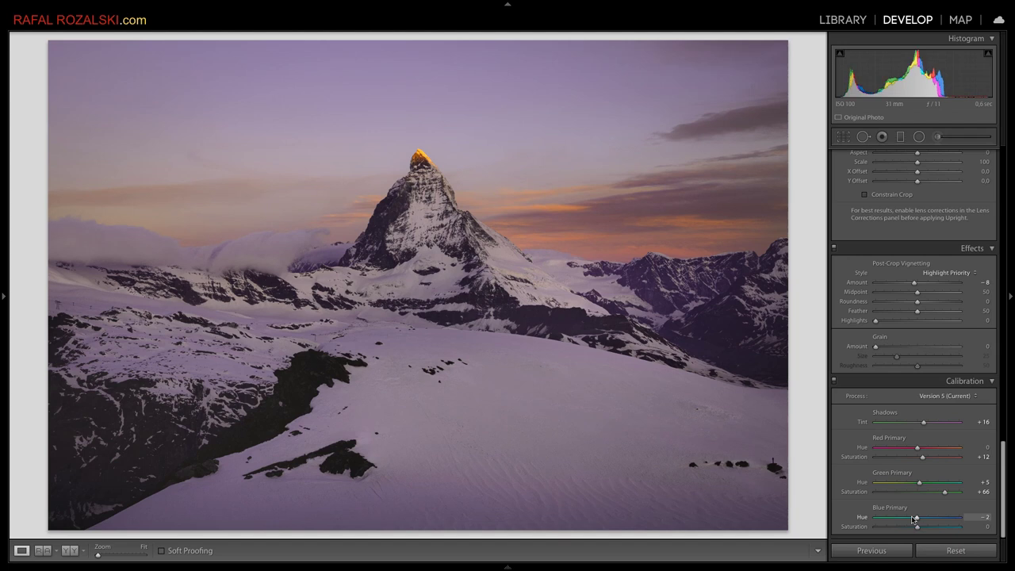
double_click(917, 521)
Test Blue Primary Saturation at maximum, then pull it back to about +45
left_click_drag(934, 527, 969, 530)
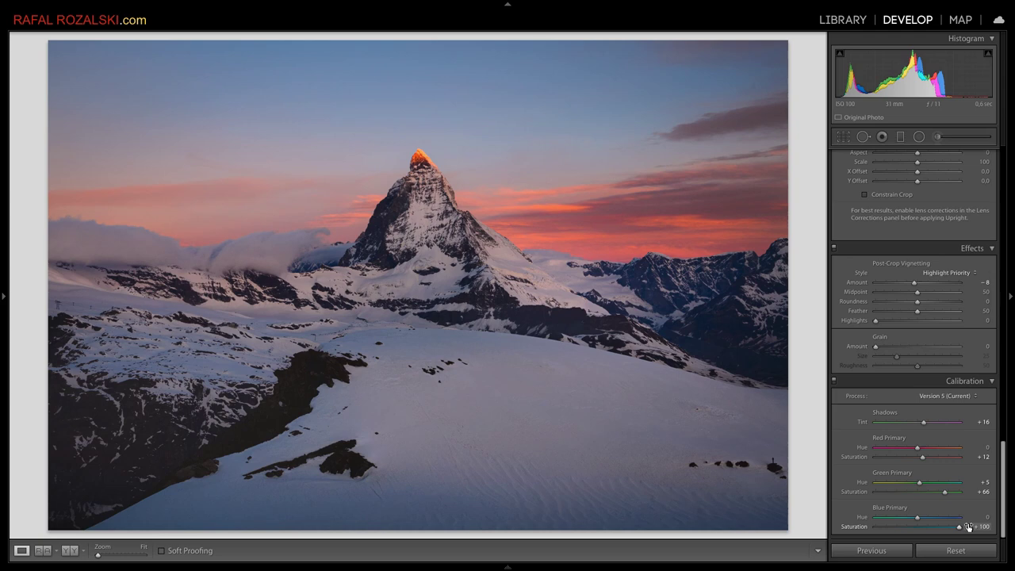
left_click_drag(969, 527, 942, 528)
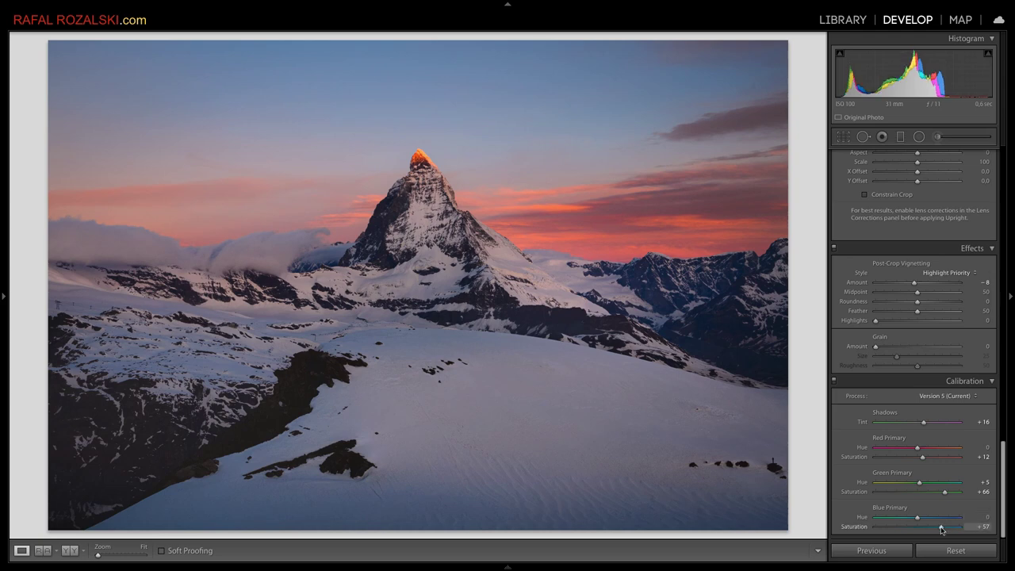
left_click_drag(941, 529, 936, 530)
left_click_drag(936, 530, 937, 530)
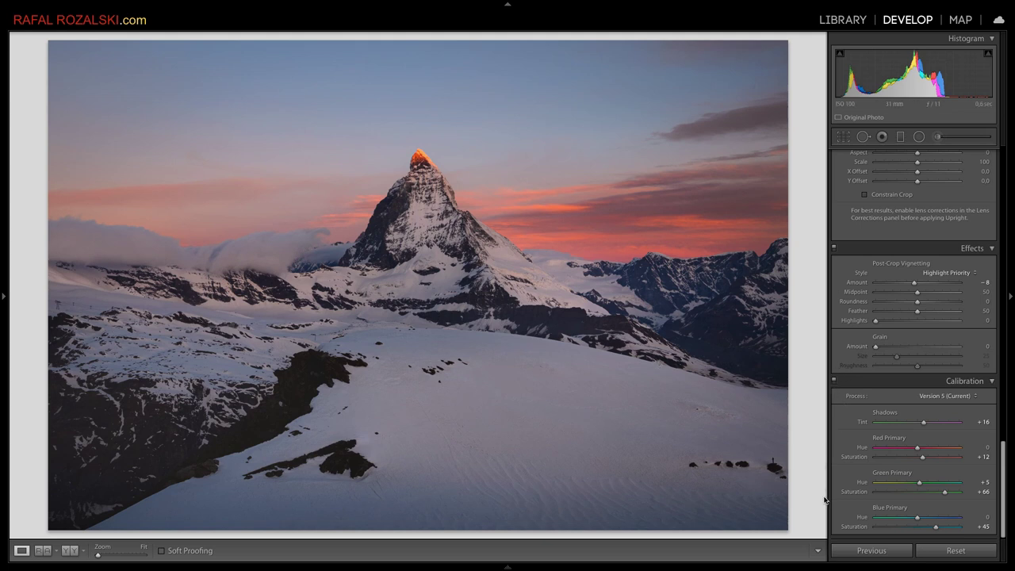
Compare with Calibration off, then set Blue Saturation to +37 and Green Saturation to +52
left_click(834, 381)
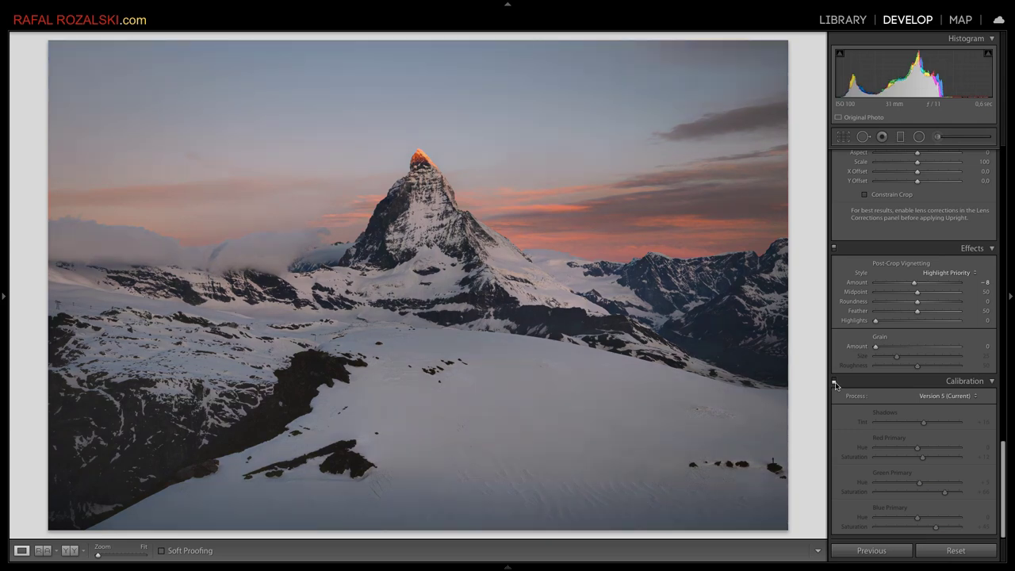
left_click(835, 382)
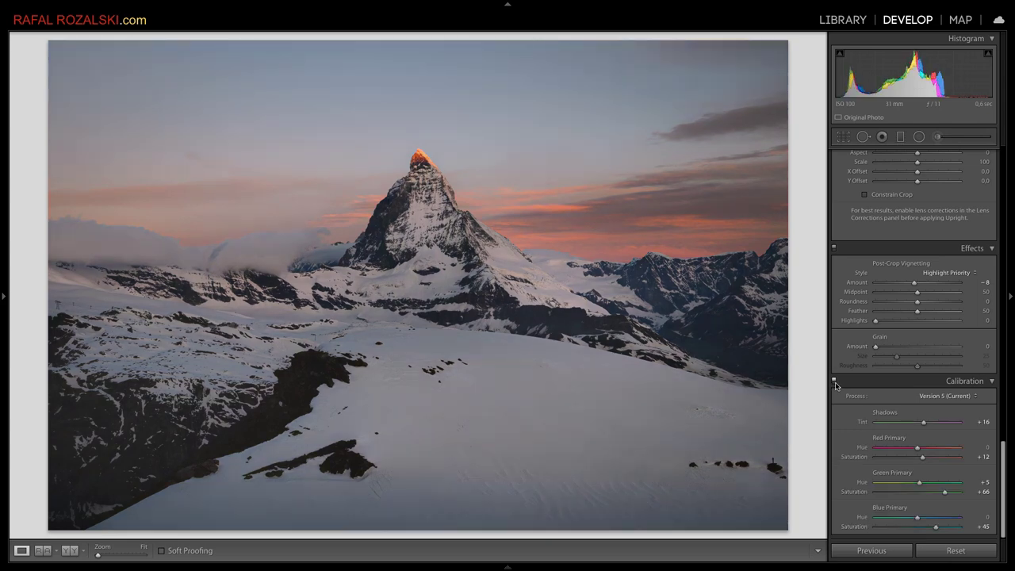
left_click(834, 383)
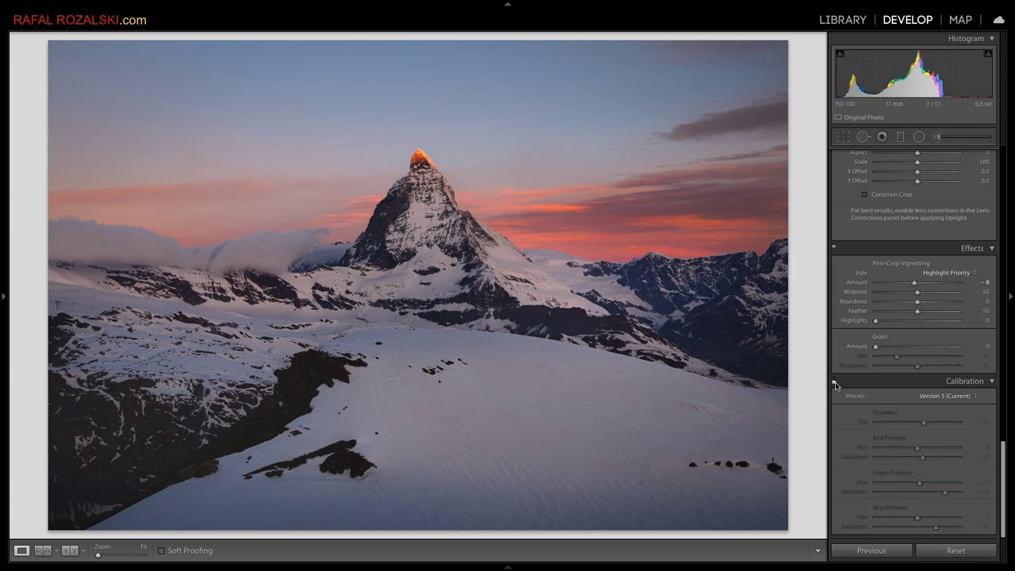
left_click(834, 383)
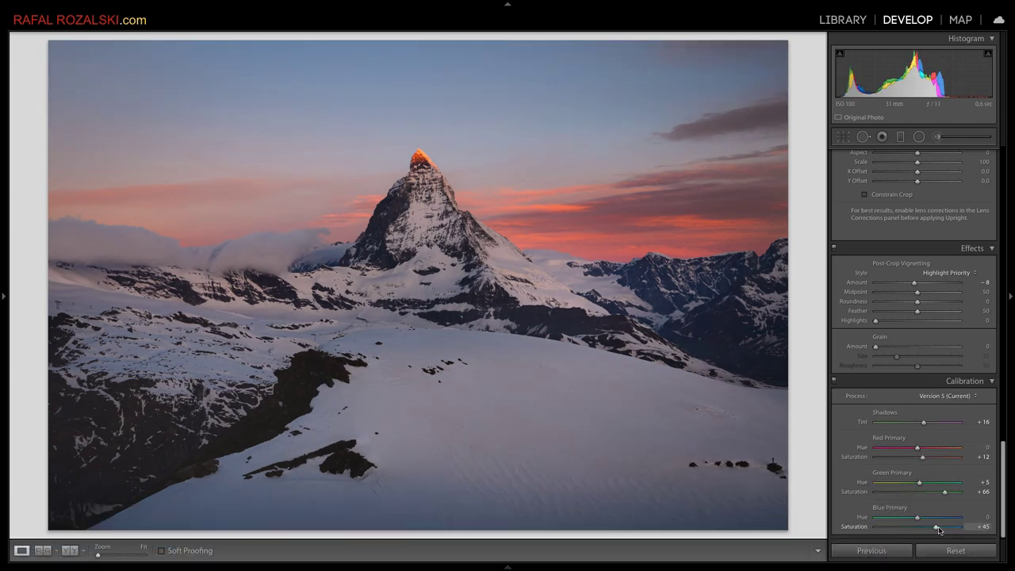
left_click_drag(938, 529, 934, 530)
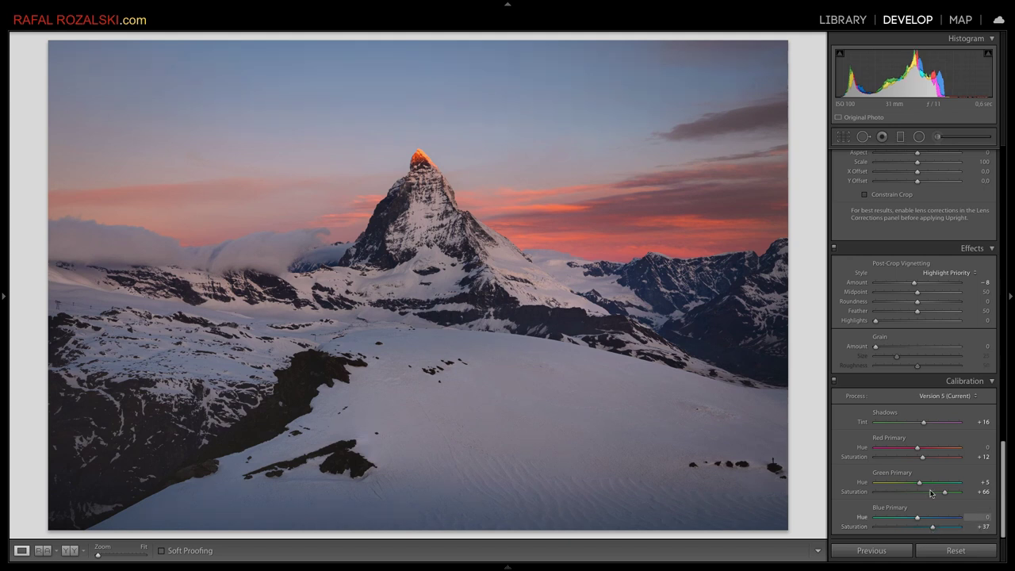
left_click_drag(944, 493, 939, 492)
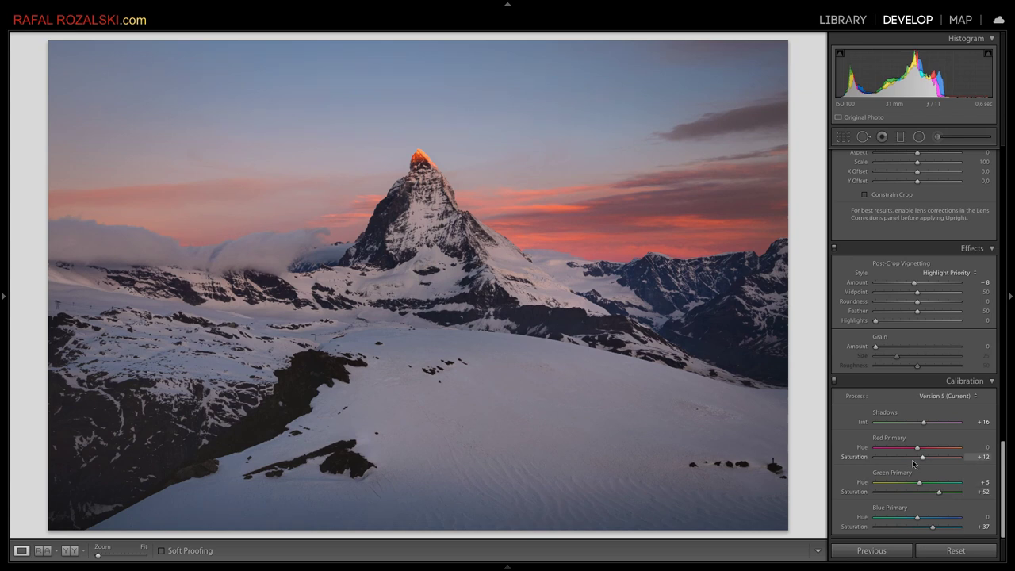
In the Basic panel, set Saturation to −5, Tint to +21 and Temp to 7012
scroll(948, 396, "up", 5)
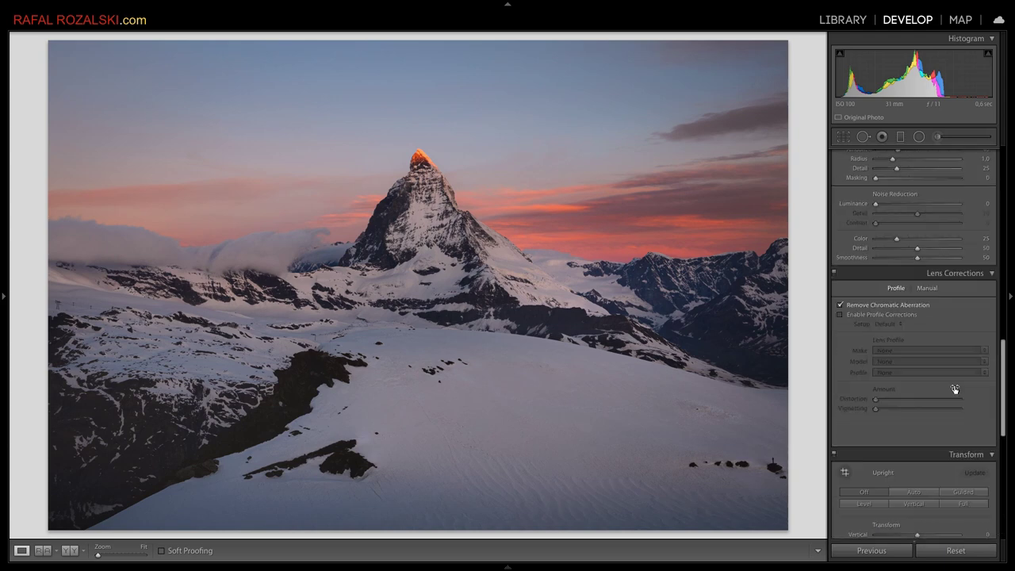
scroll(964, 349, "up", 5)
scroll(972, 319, "up", 5)
scroll(972, 318, "up", 2)
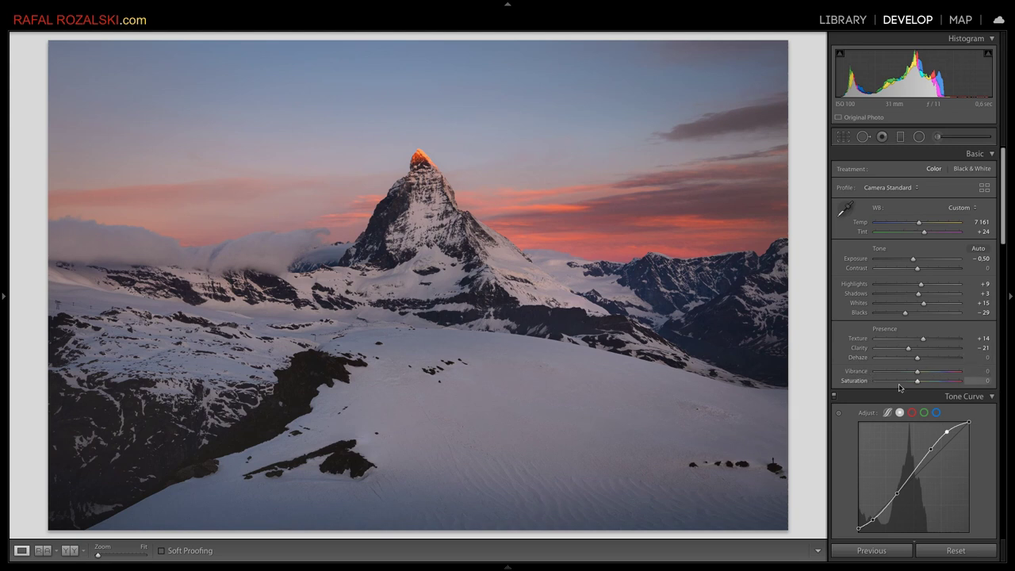
left_click_drag(918, 382, 914, 373)
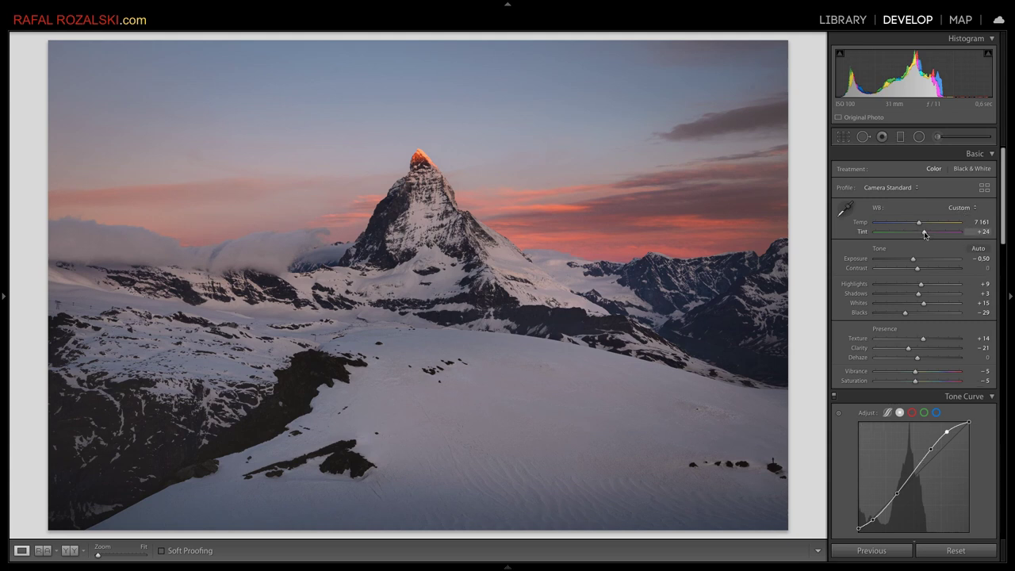
left_click_drag(924, 235, 922, 234)
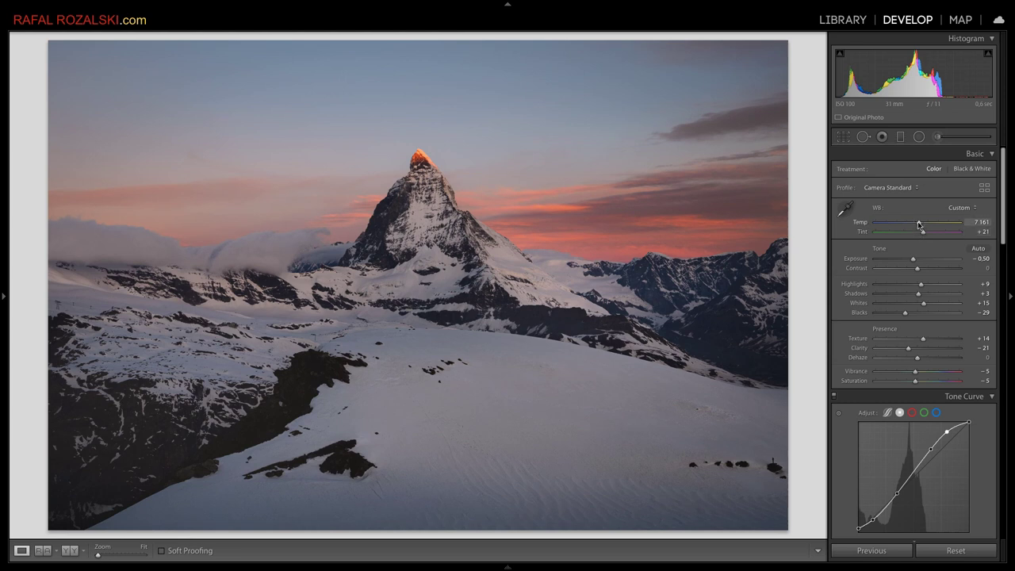
left_click_drag(919, 225, 917, 225)
Draw a radial filter over the Matterhorn peak and nudge it slightly lower
left_click(920, 137)
mouse_move(427, 229)
left_mouse_down()
mouse_move(461, 302)
mouse_move(475, 308)
left_mouse_up()
left_click_drag(430, 265, 430, 272)
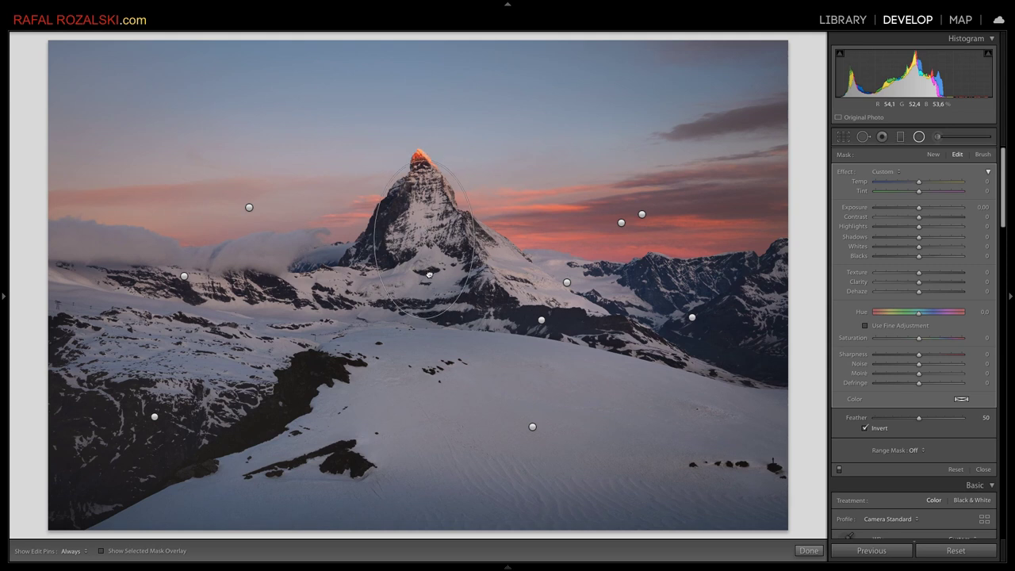
left_click_drag(430, 272, 429, 274)
Give the peak mask Whites +19, added clarity and dehaze, and Temp 3, then finish it
left_click_drag(926, 249, 922, 275)
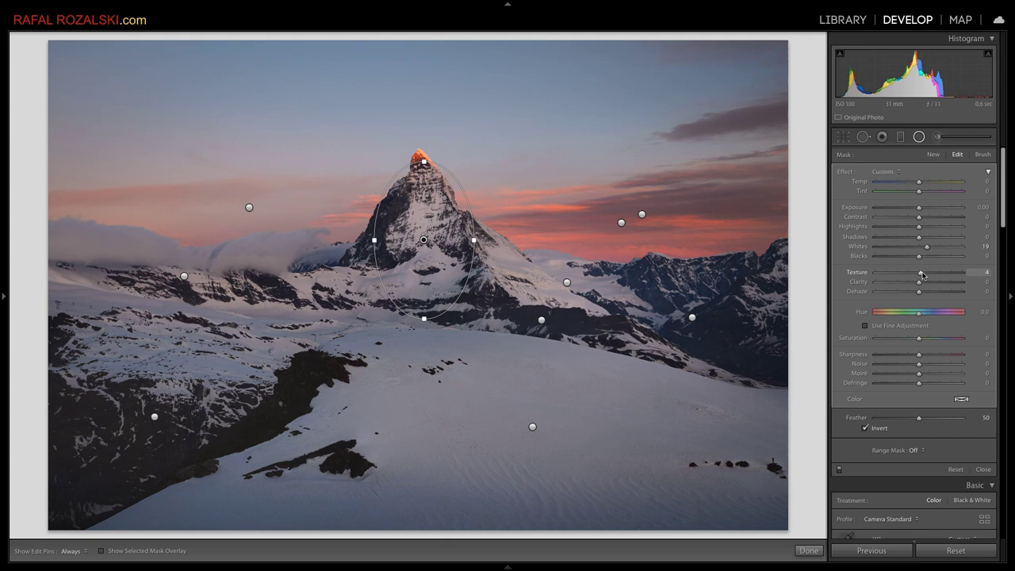
mouse_move(921, 284)
left_mouse_down()
mouse_move(937, 287)
mouse_move(911, 284)
mouse_move(922, 284)
left_mouse_up()
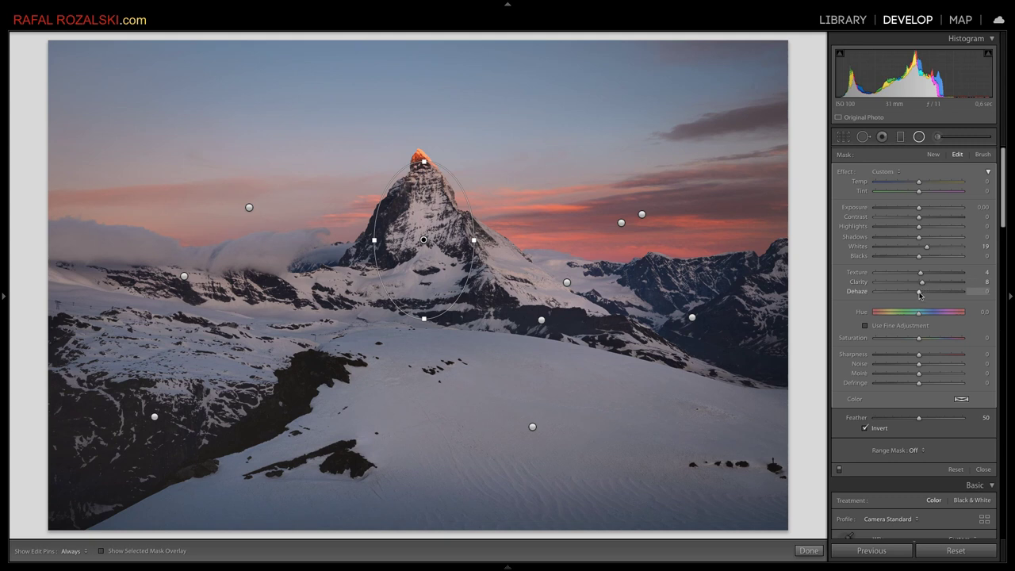
left_click(928, 292)
left_click_drag(913, 293, 919, 295)
left_click_drag(919, 184, 921, 184)
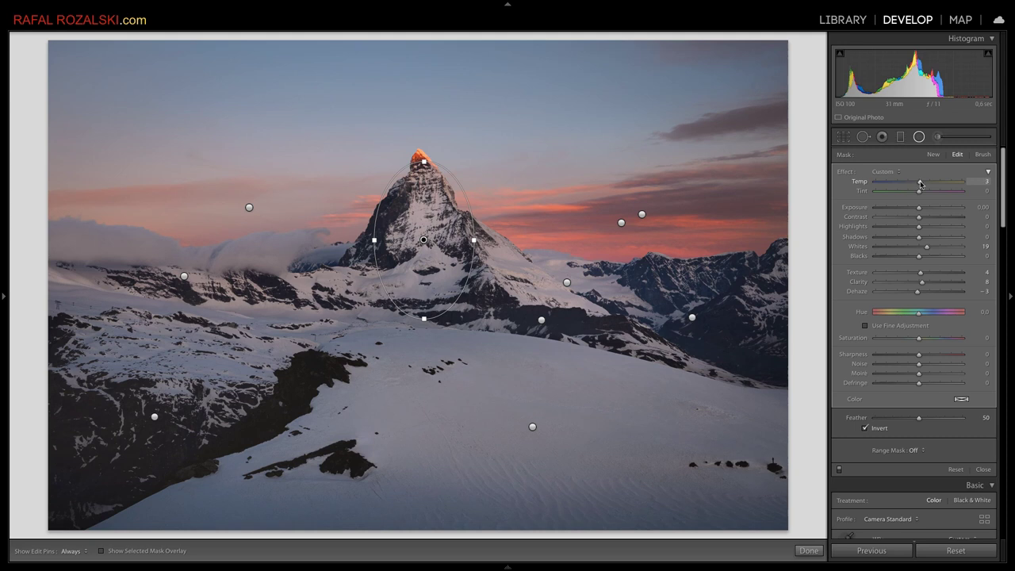
left_click(809, 550)
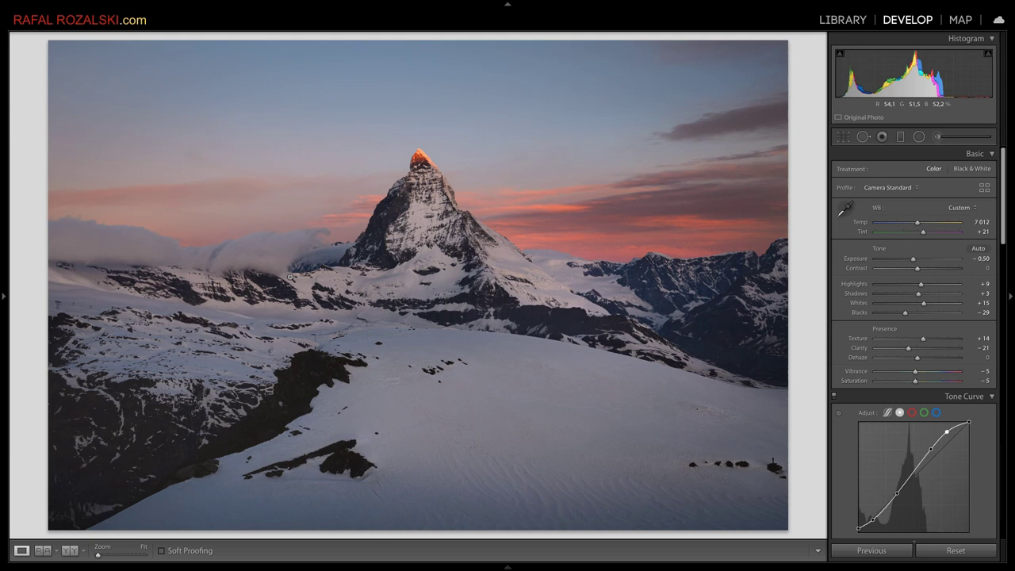
Draw a radial filter over the right-hand mountains and reshape it rounder and upright
key("shift+m")
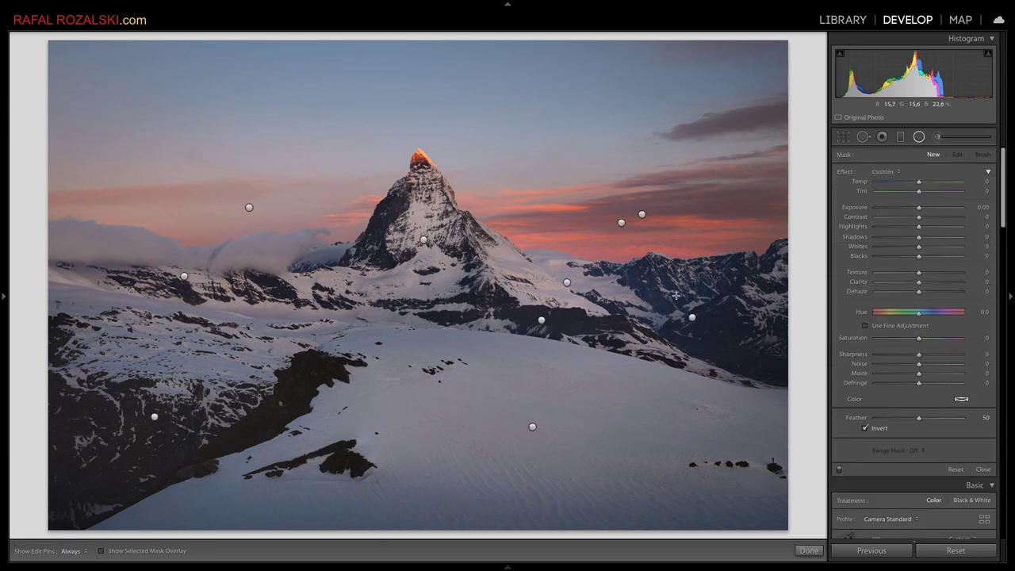
mouse_move(691, 317)
left_mouse_down()
mouse_move(849, 376)
mouse_move(815, 334)
left_mouse_up()
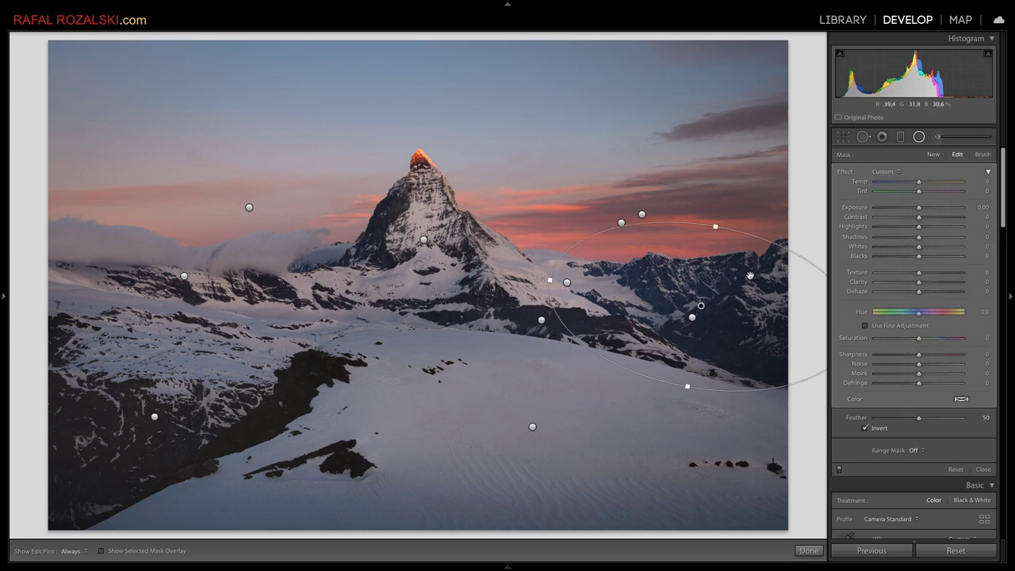
left_click_drag(770, 227, 774, 281)
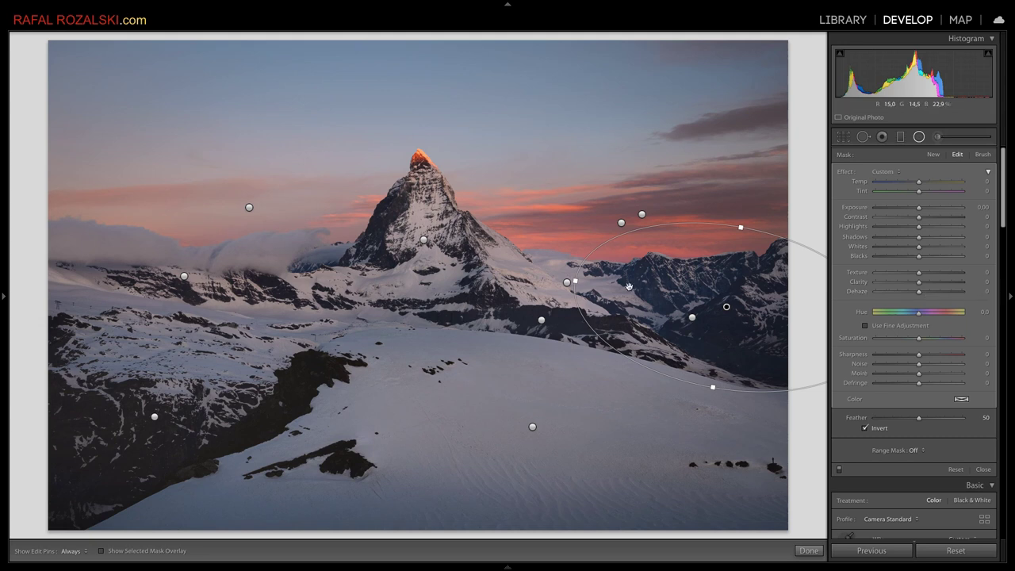
left_click_drag(577, 281, 672, 298)
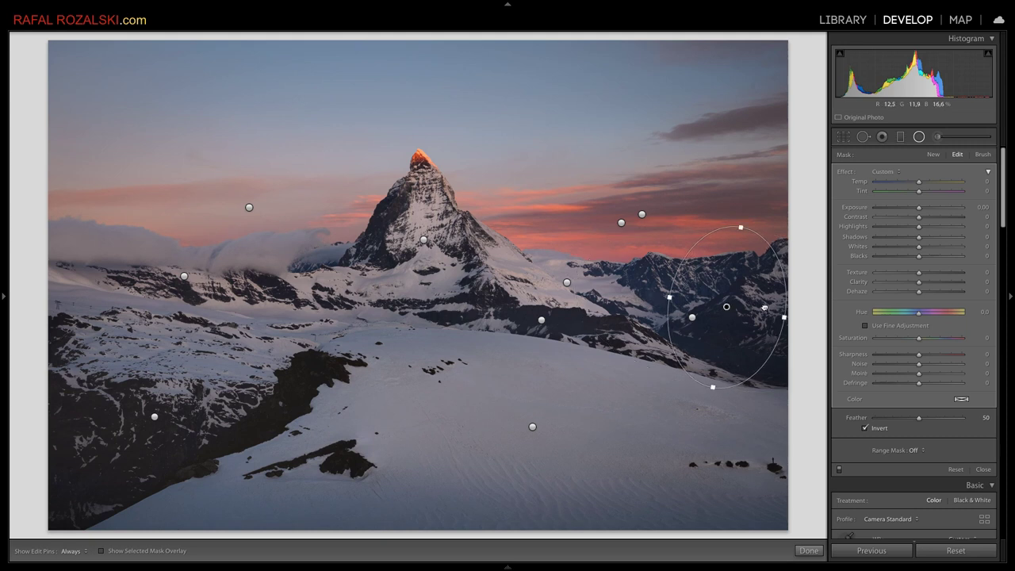
left_click_drag(758, 303, 788, 304)
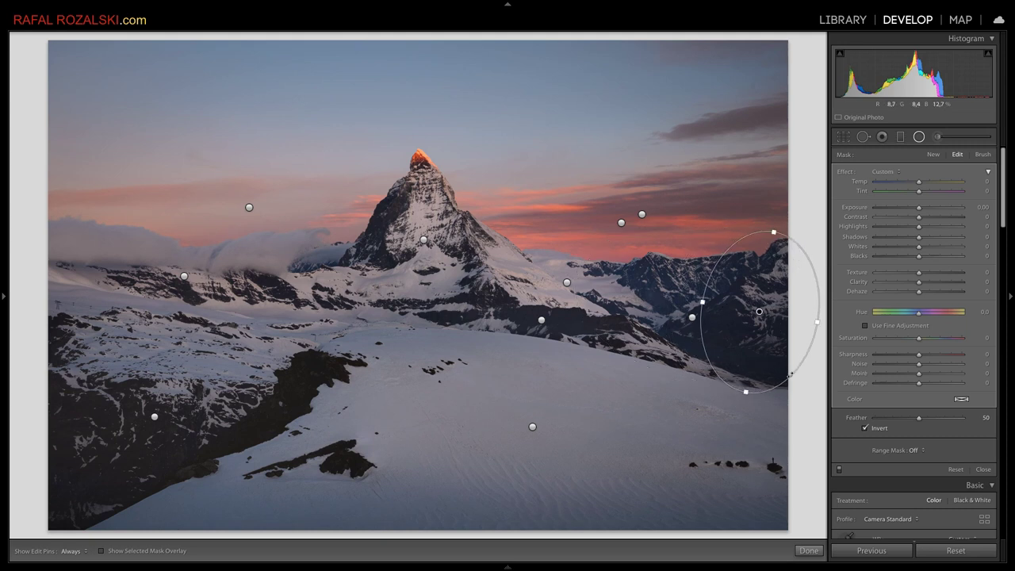
left_click_drag(773, 386, 757, 384)
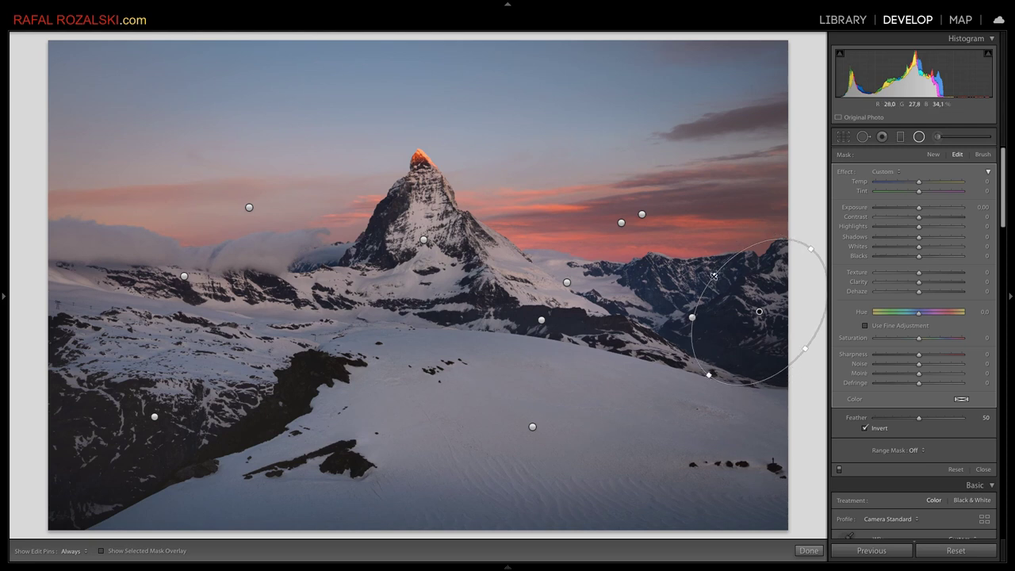
mouse_move(714, 275)
left_mouse_down()
mouse_move(726, 300)
mouse_move(750, 304)
left_mouse_up()
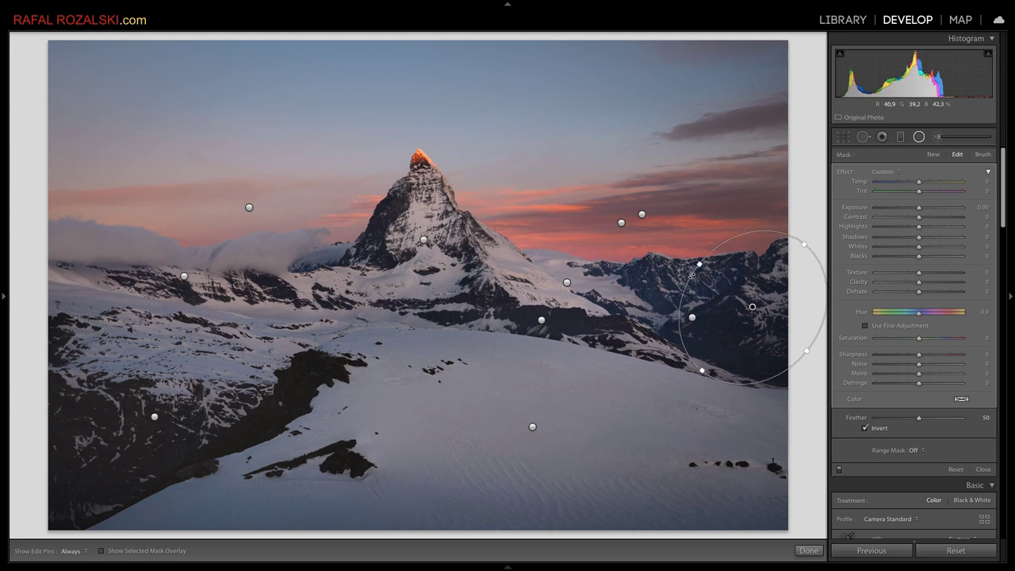
left_click_drag(693, 261, 688, 258)
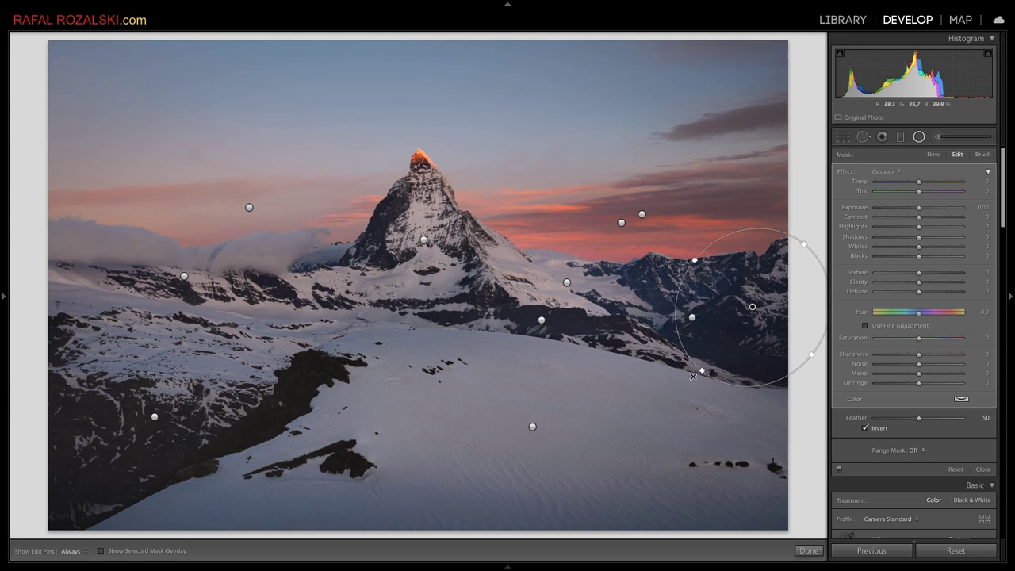
left_click_drag(694, 376, 687, 381)
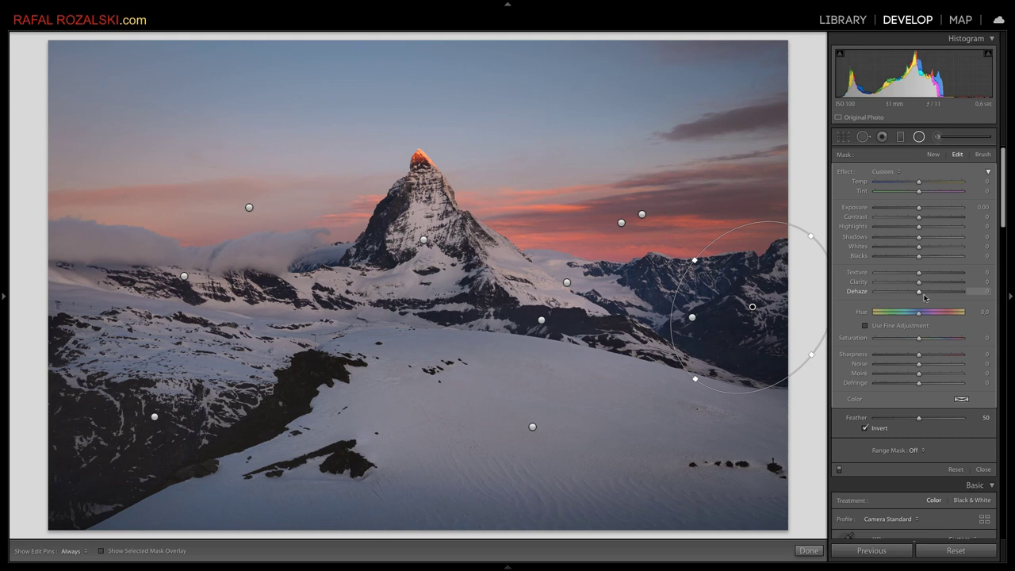
Preview clarity, dehaze and contrast extremes, then settle the mask at Contrast −16, Clarity −35
left_click_drag(916, 283, 864, 284)
double_click(860, 281)
left_click_drag(862, 295, 864, 293)
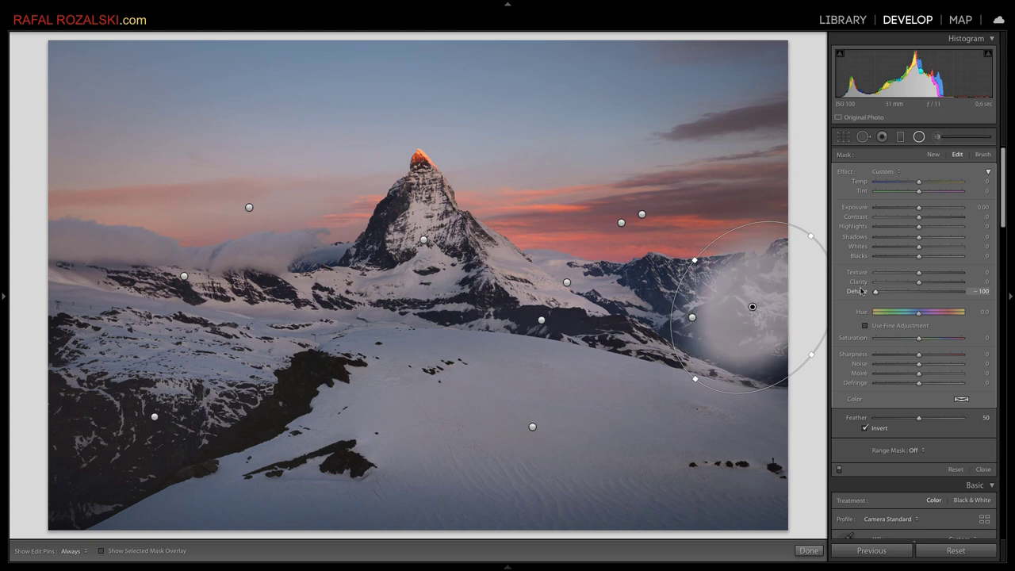
double_click(857, 291)
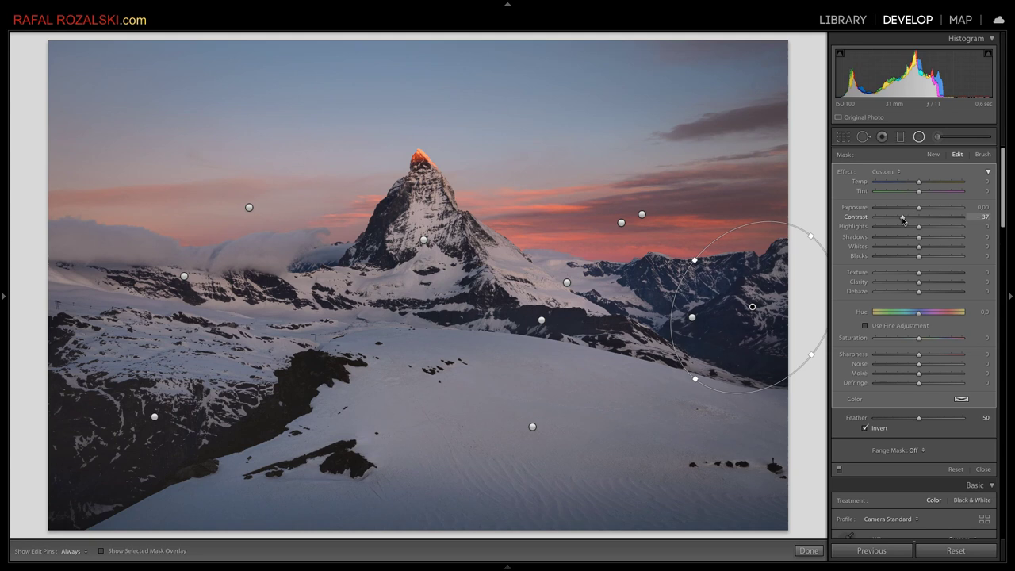
left_click_drag(903, 220, 813, 215)
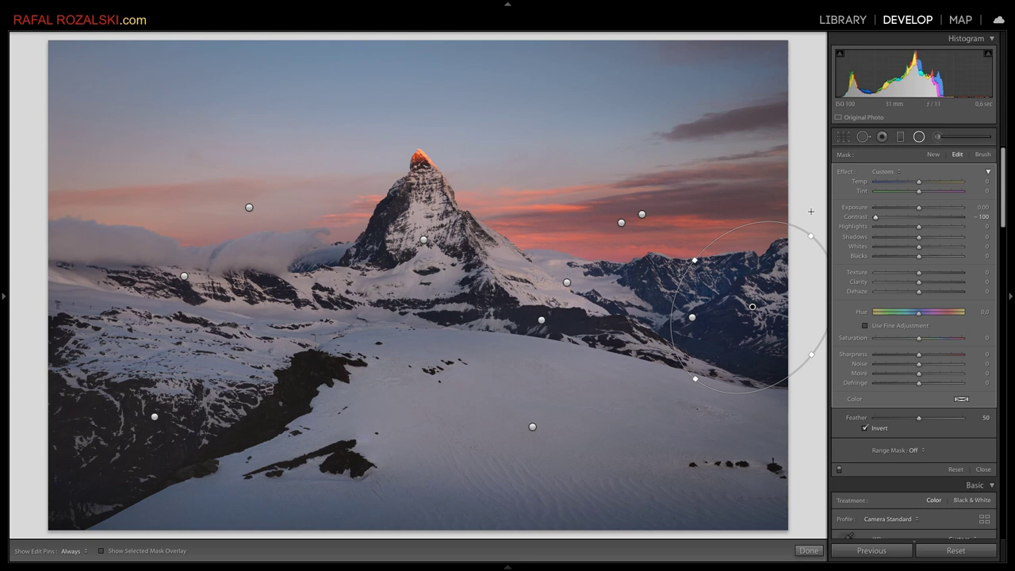
double_click(859, 218)
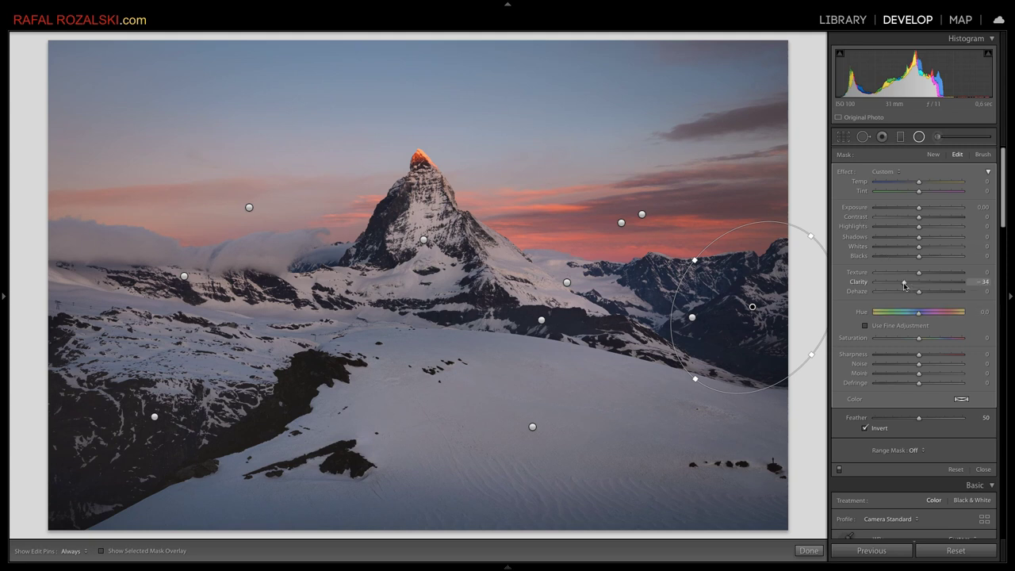
left_click_drag(904, 286, 907, 283)
left_click_drag(919, 216, 913, 219)
Draw a new, wider radial area across the right ridge, shifted slightly left
left_click(637, 288)
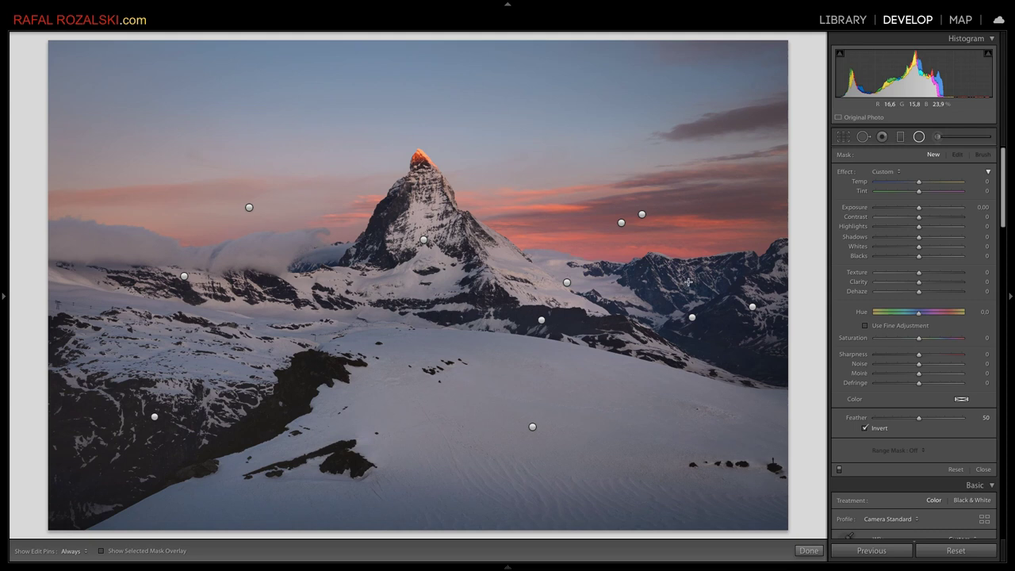
left_click_drag(690, 282, 819, 331)
left_click_drag(690, 281, 655, 281)
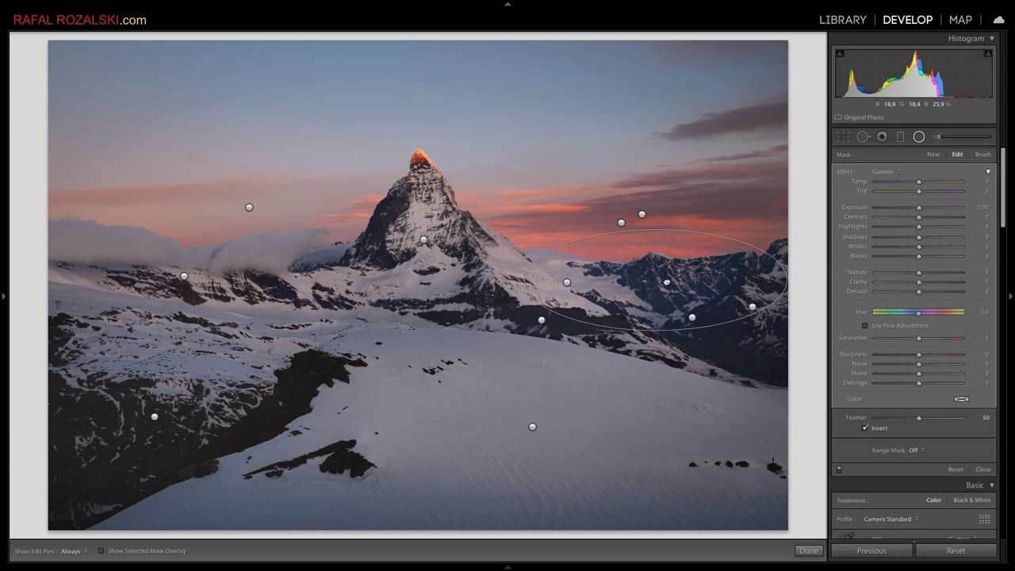
Try clarity, dehaze and contrast on the new mask, then reset them with whites and highlights
left_click_drag(900, 288, 881, 284)
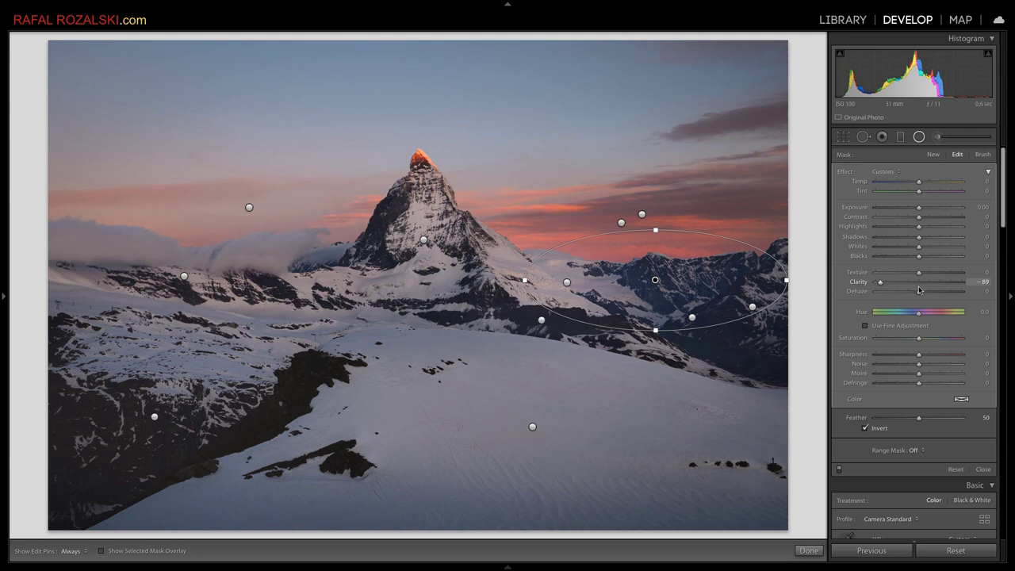
double_click(858, 282)
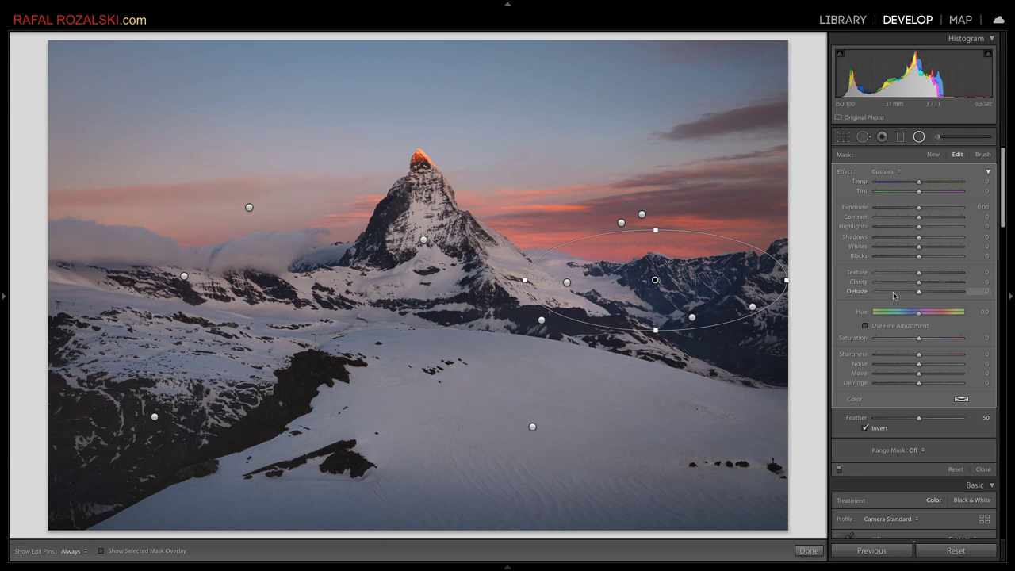
left_click_drag(883, 297, 893, 292)
left_click(914, 293)
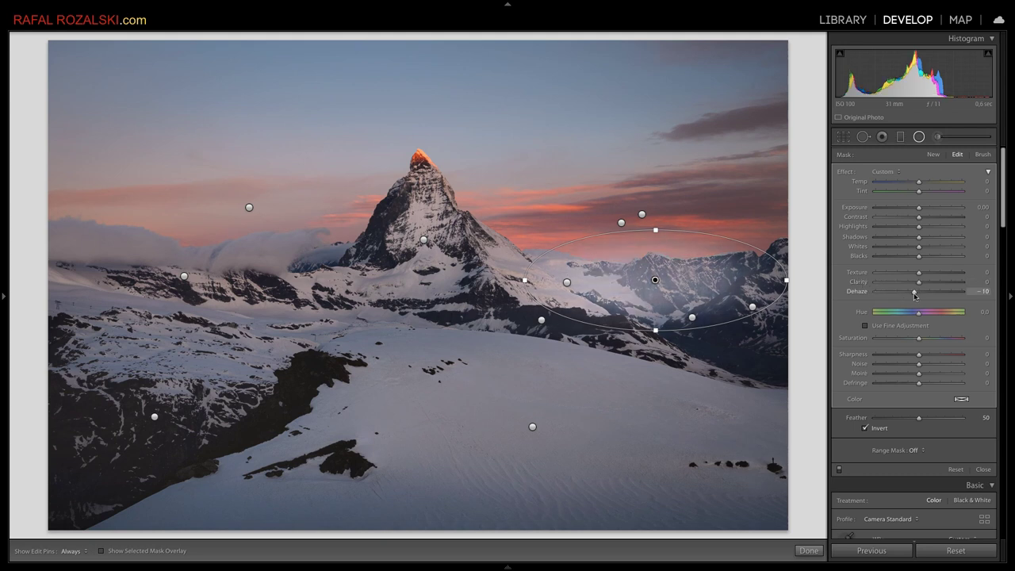
double_click(857, 291)
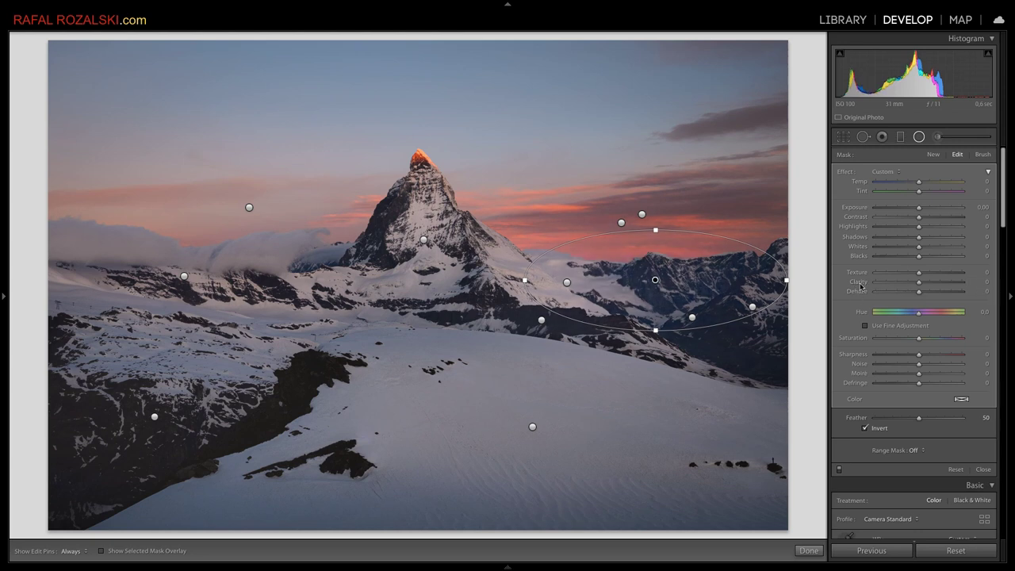
left_click(885, 219)
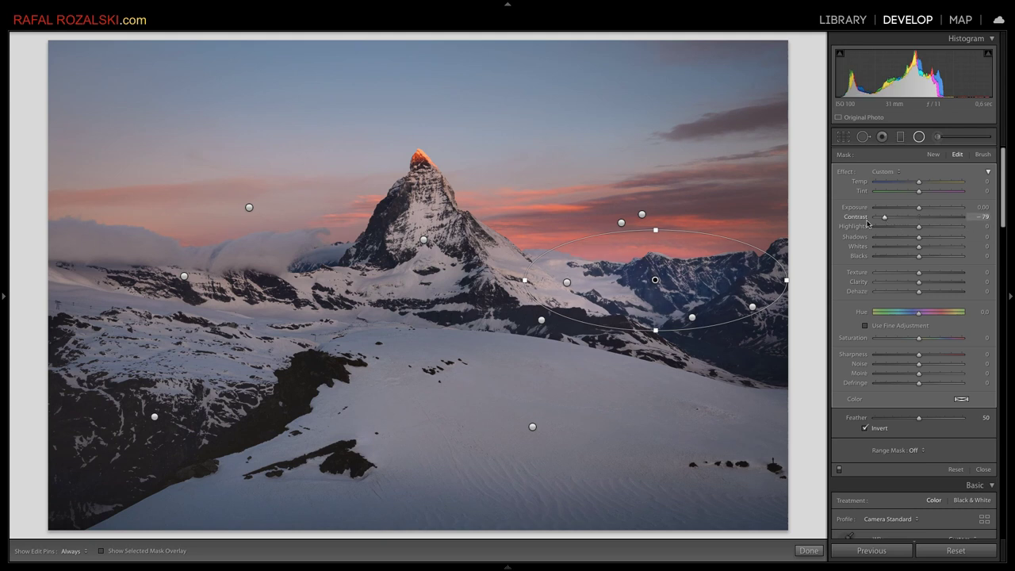
double_click(855, 216)
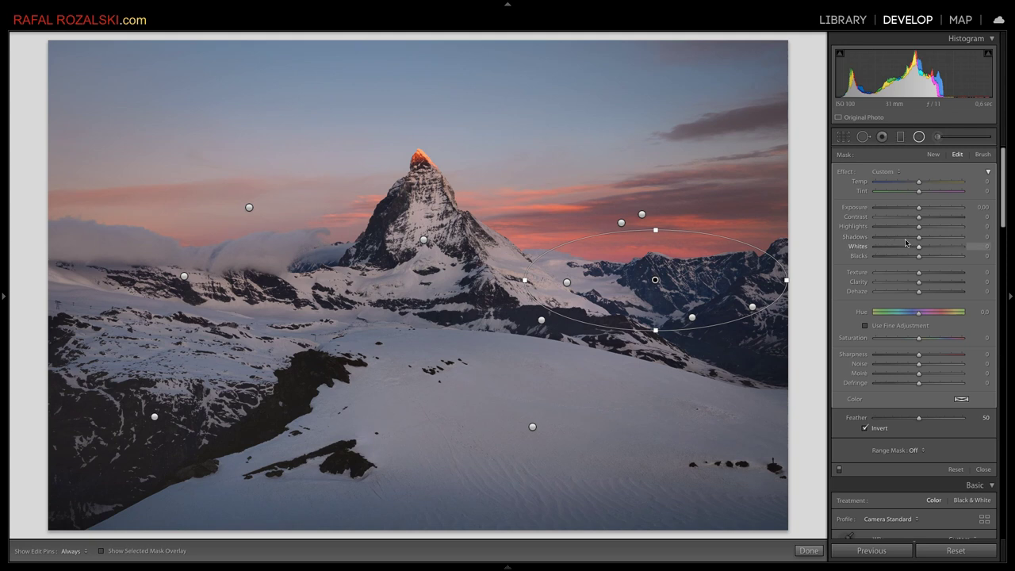
double_click(860, 247)
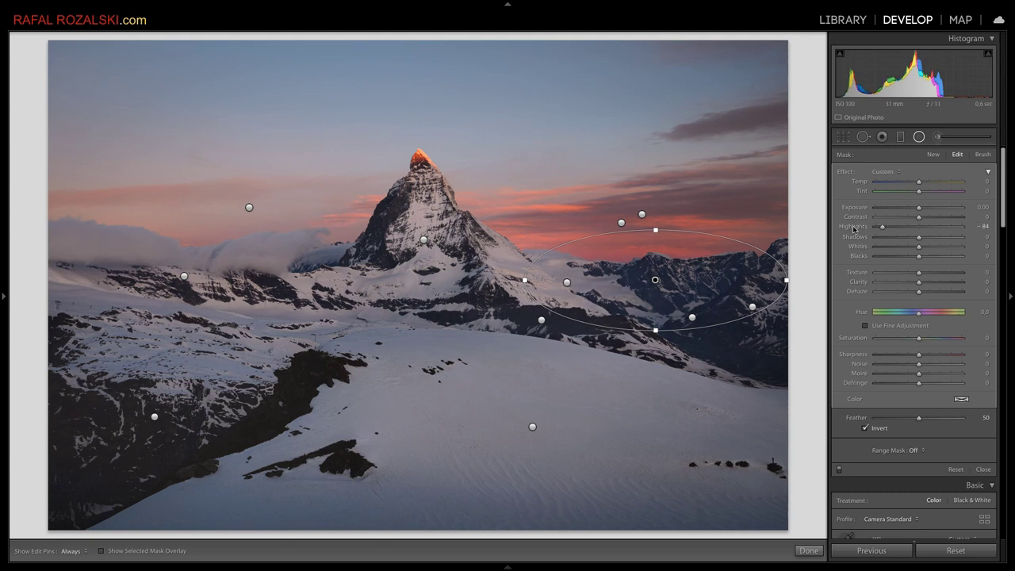
double_click(857, 227)
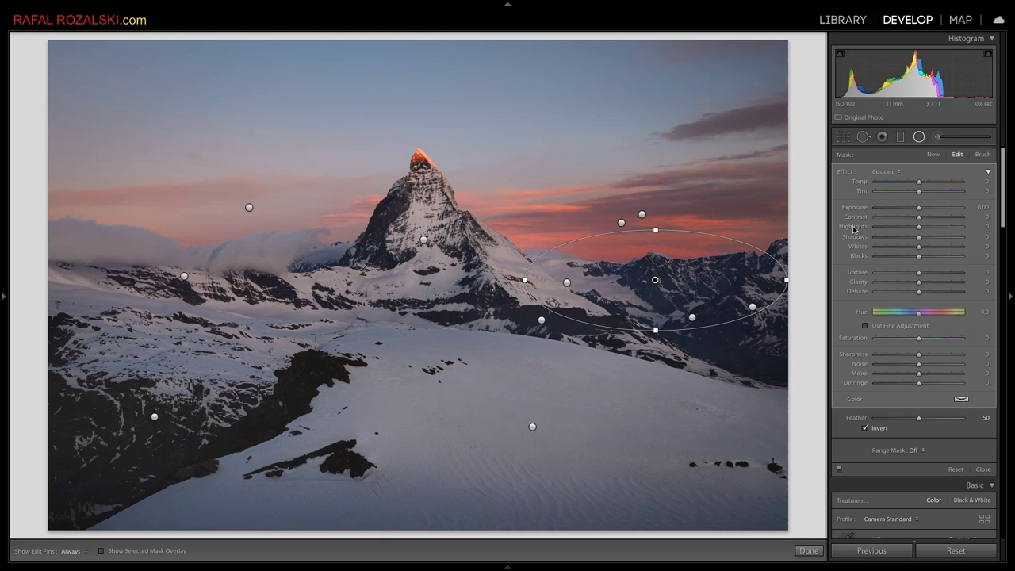
Set the mask to Clarity −48, Contrast −2, compare it on and off, then close
left_click(899, 283)
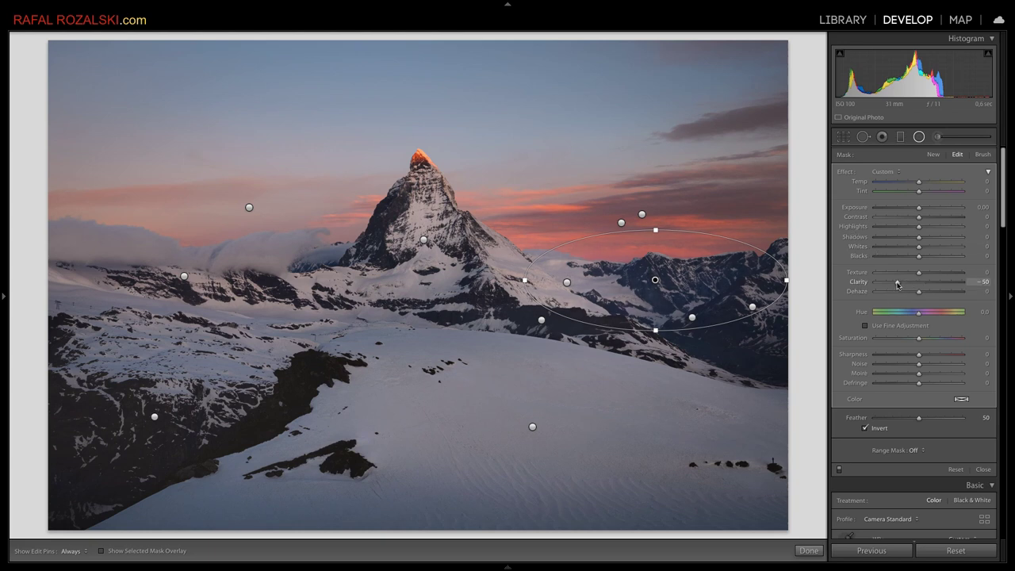
left_click_drag(898, 285, 921, 277)
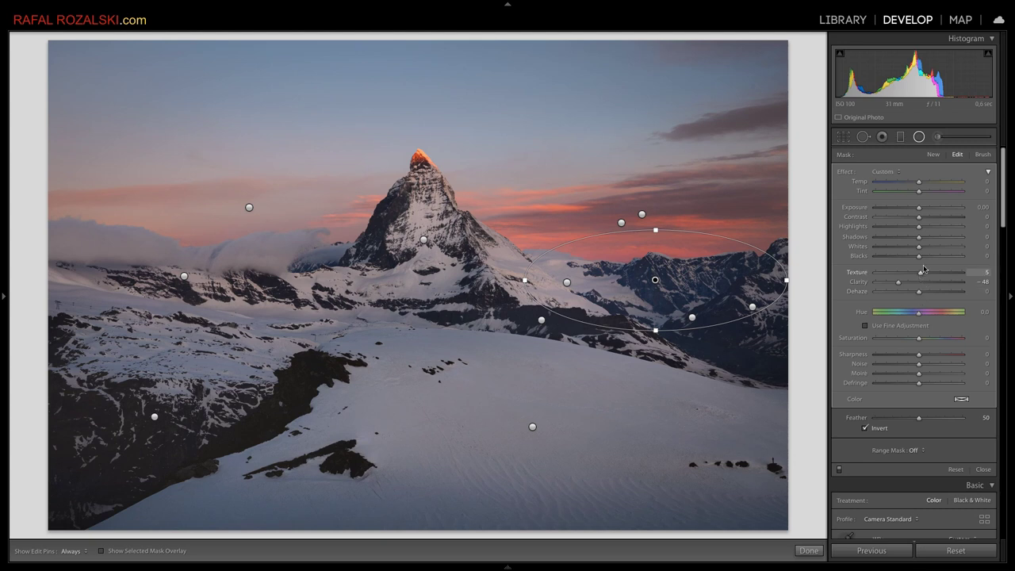
left_click_drag(919, 220, 918, 218)
left_click(839, 469)
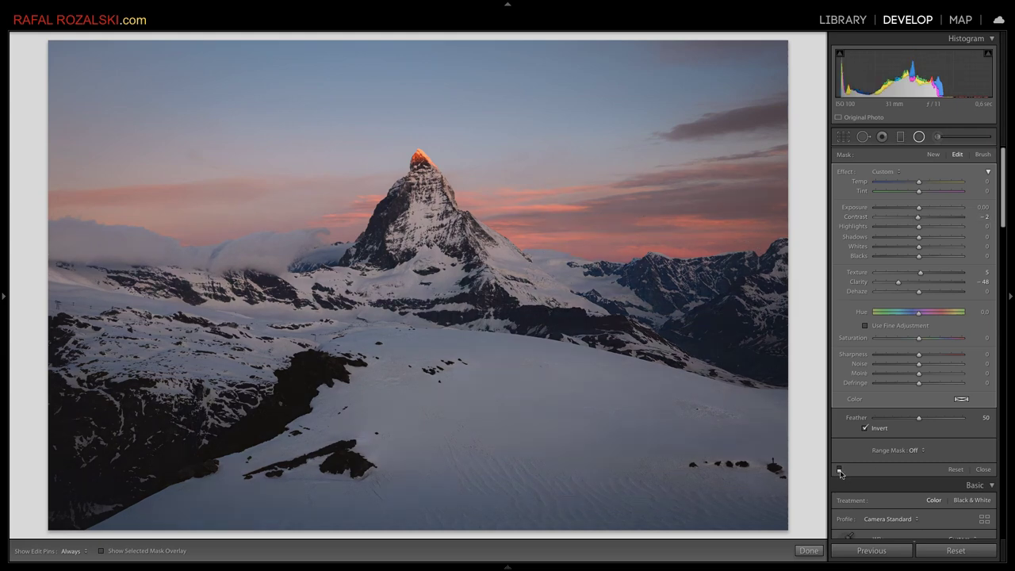
left_click(840, 469)
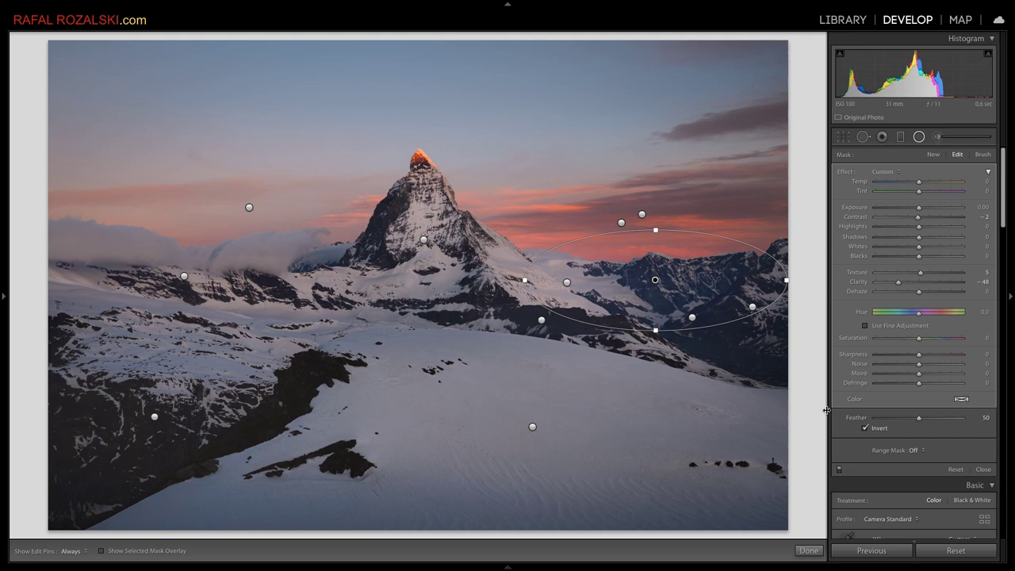
key("shift+m")
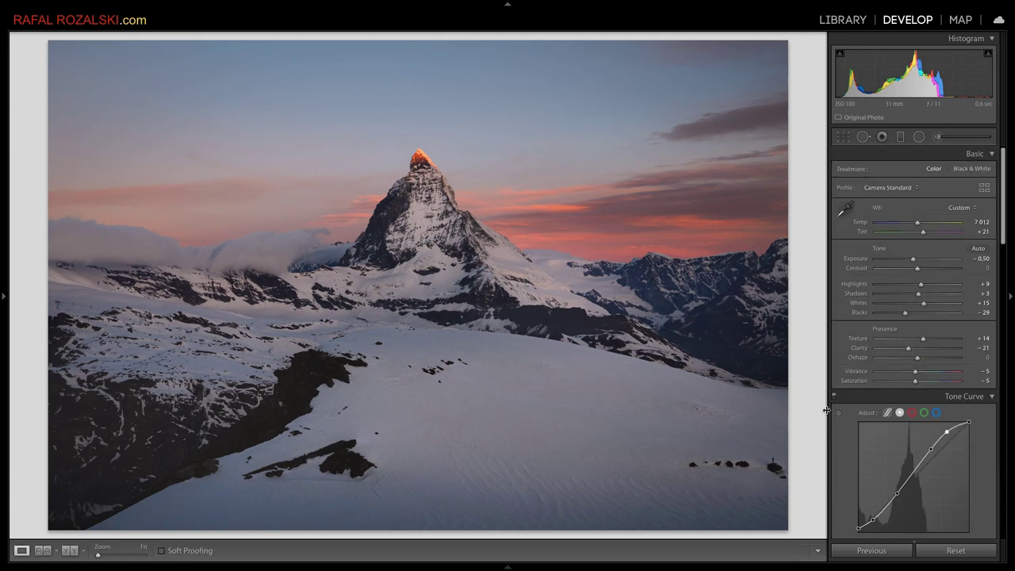
Draw a radial area over the left-side clouds, extending it further right
left_click(920, 136)
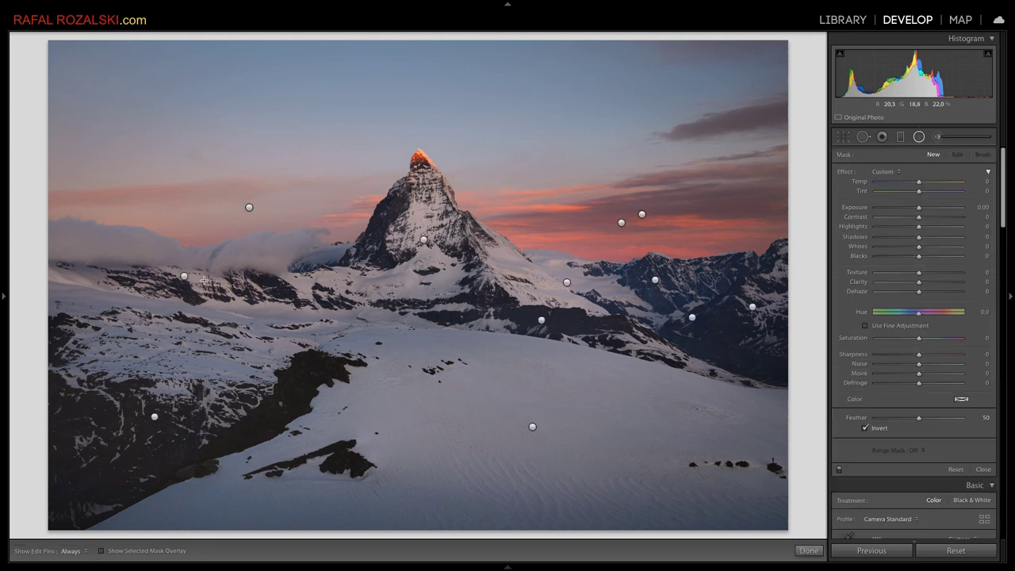
left_click_drag(163, 268, 342, 307)
mouse_move(342, 307)
left_mouse_down()
mouse_move(358, 314)
mouse_move(328, 315)
mouse_move(284, 267)
left_mouse_up()
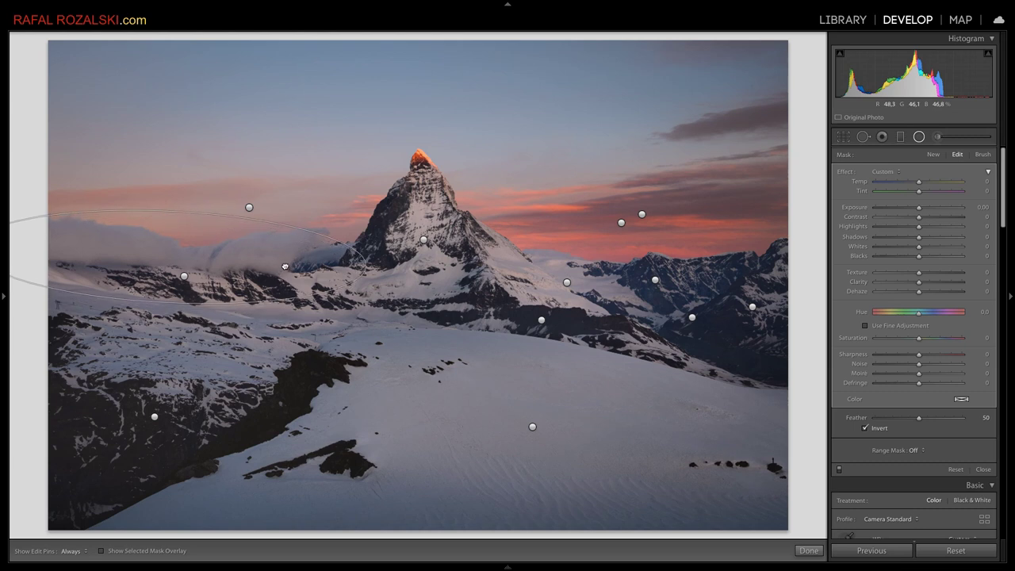
left_click_drag(285, 267, 292, 262)
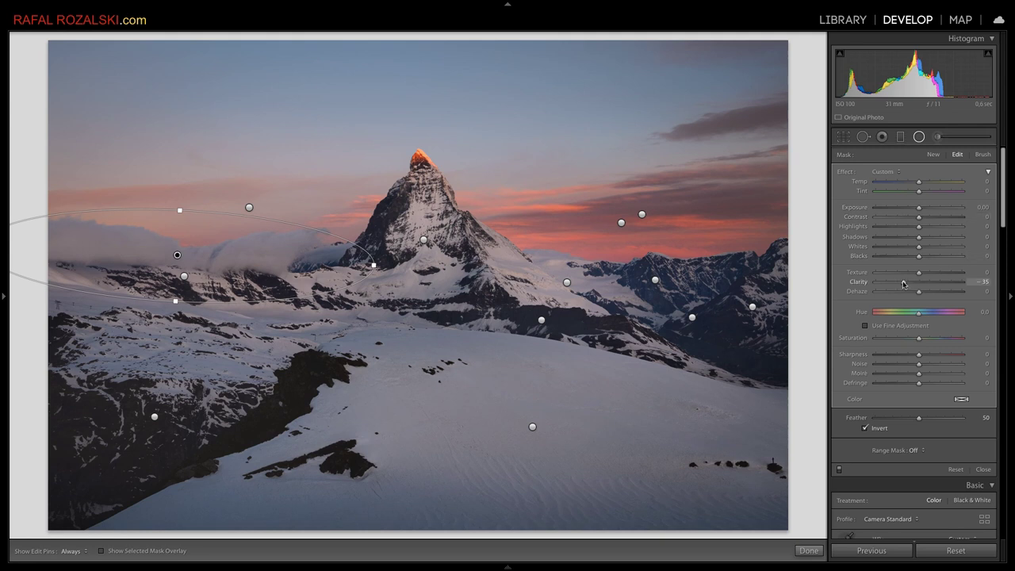
Set the cloud mask's Clarity to −100, adjust its Contrast, and finish the mask
left_click_drag(903, 284, 873, 281)
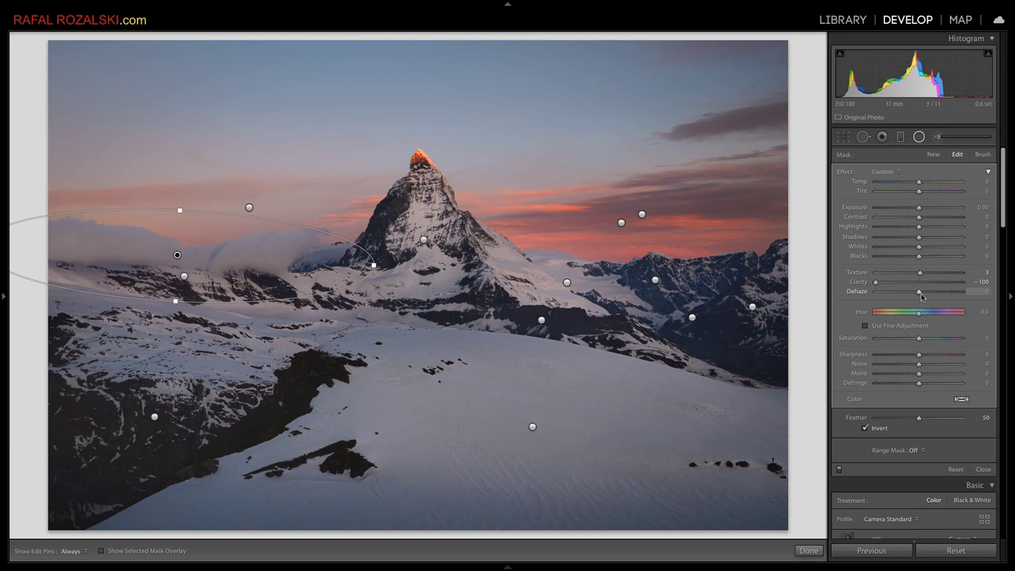
left_click(908, 218)
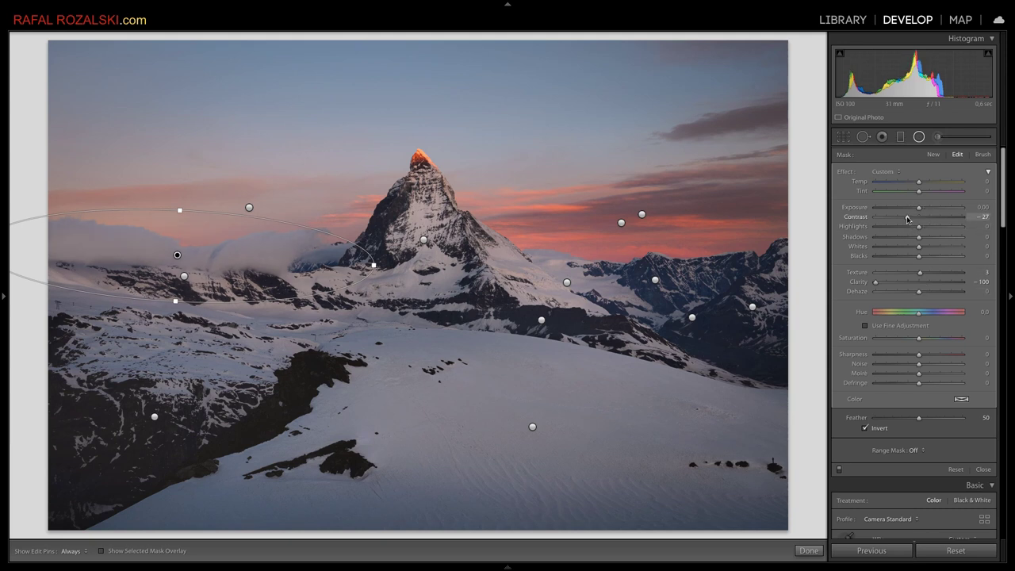
mouse_move(908, 217)
left_mouse_down()
mouse_move(932, 227)
mouse_move(921, 219)
left_mouse_up()
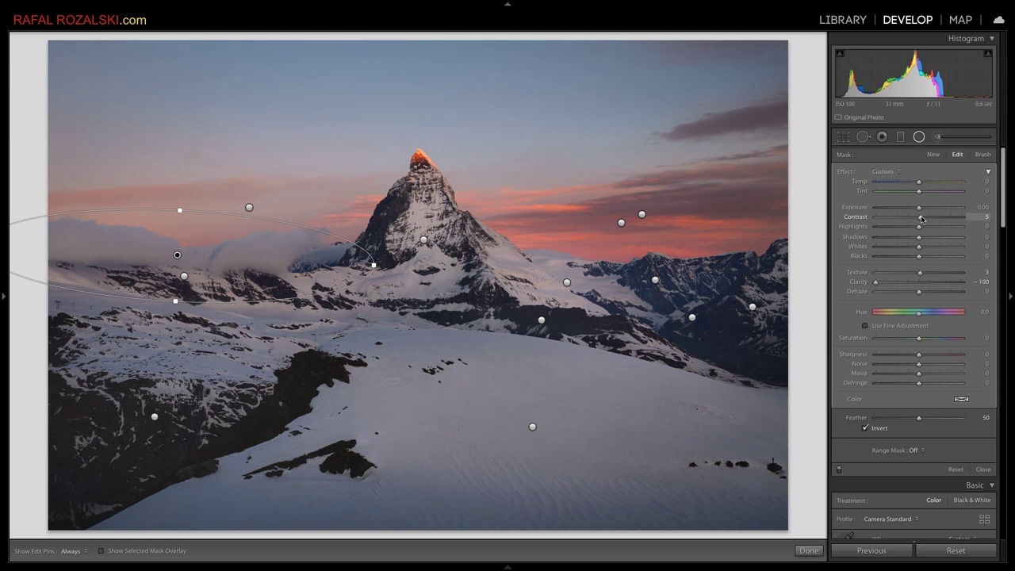
left_click(809, 551)
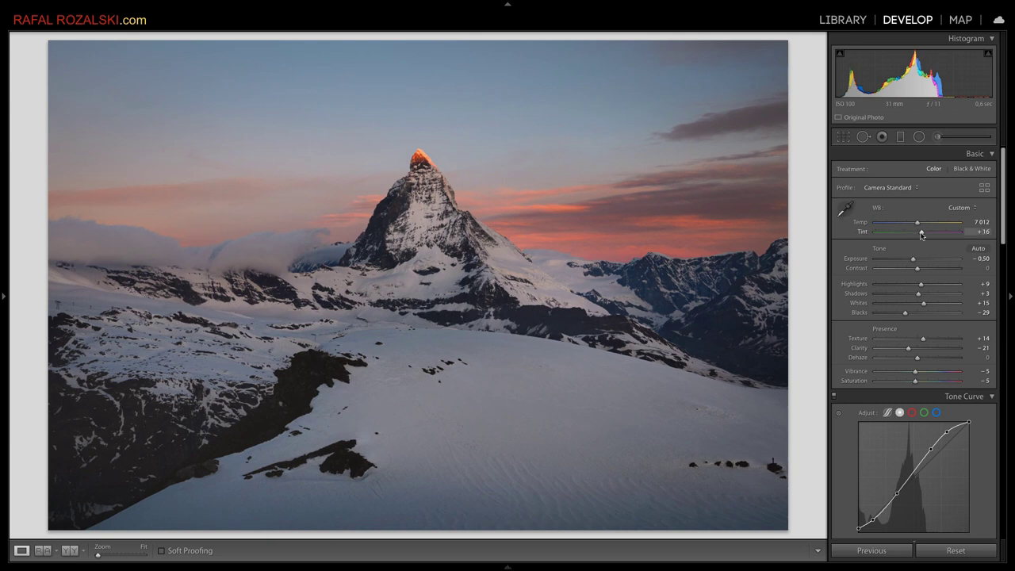
Nudge the Basic panel Tint from +16 up to +18
left_click_drag(922, 235, 923, 235)
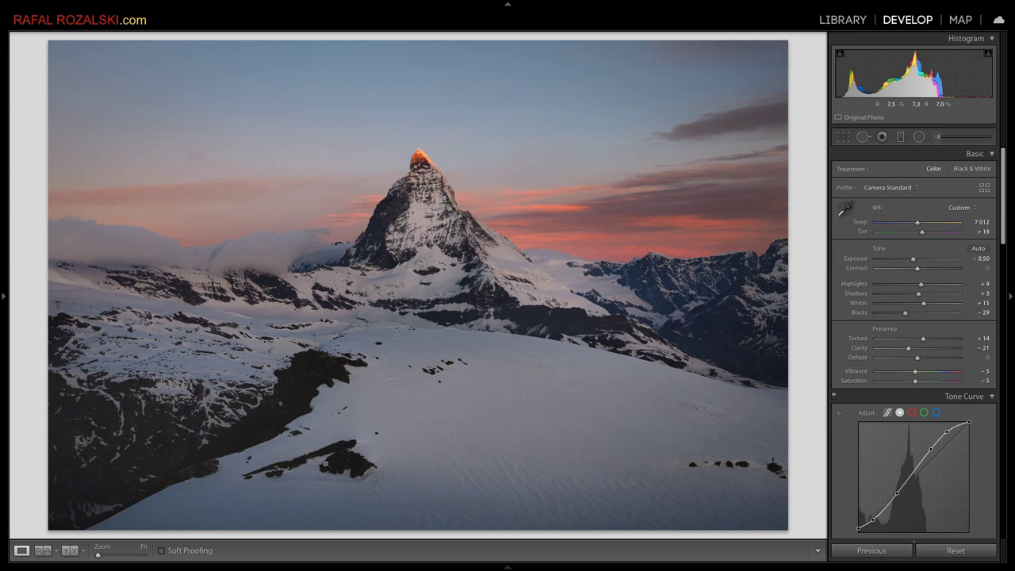
Draw a large radial ellipse around the Matterhorn, widened to span the whole frame
left_click(918, 136)
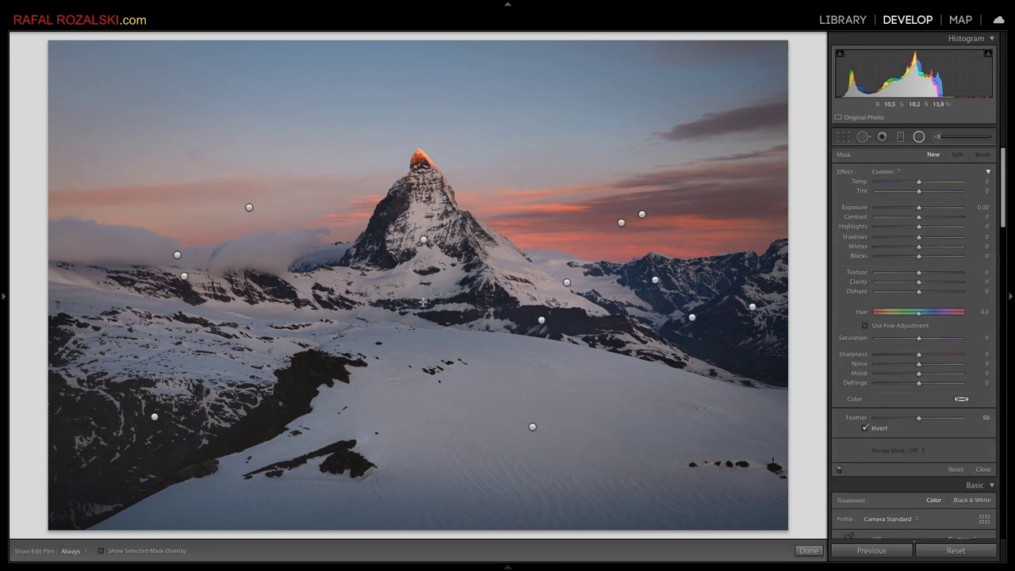
mouse_move(425, 297)
left_mouse_down()
mouse_move(785, 533)
mouse_move(791, 557)
left_mouse_up()
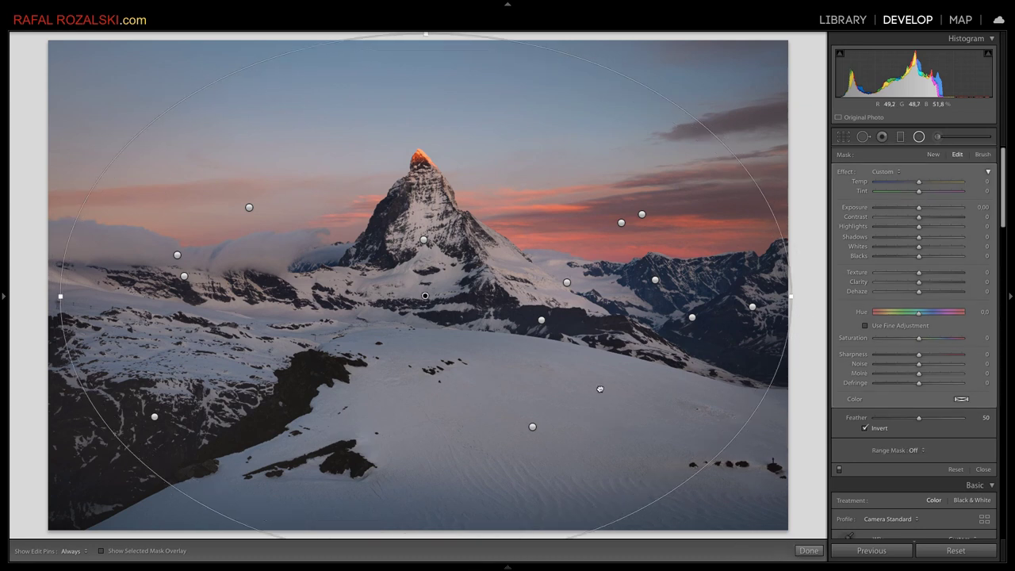
left_click_drag(601, 389, 602, 389)
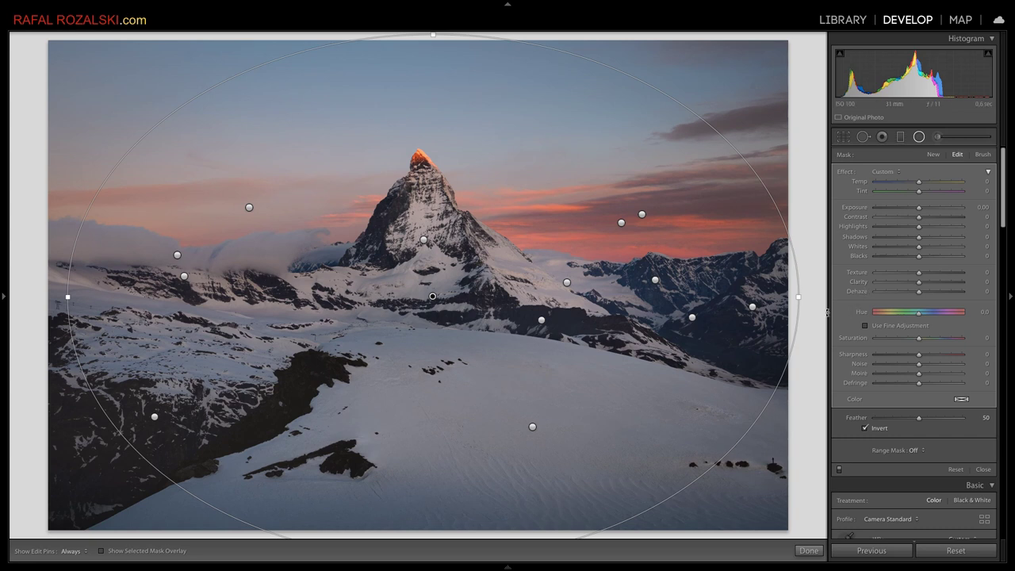
left_click_drag(796, 297, 830, 299)
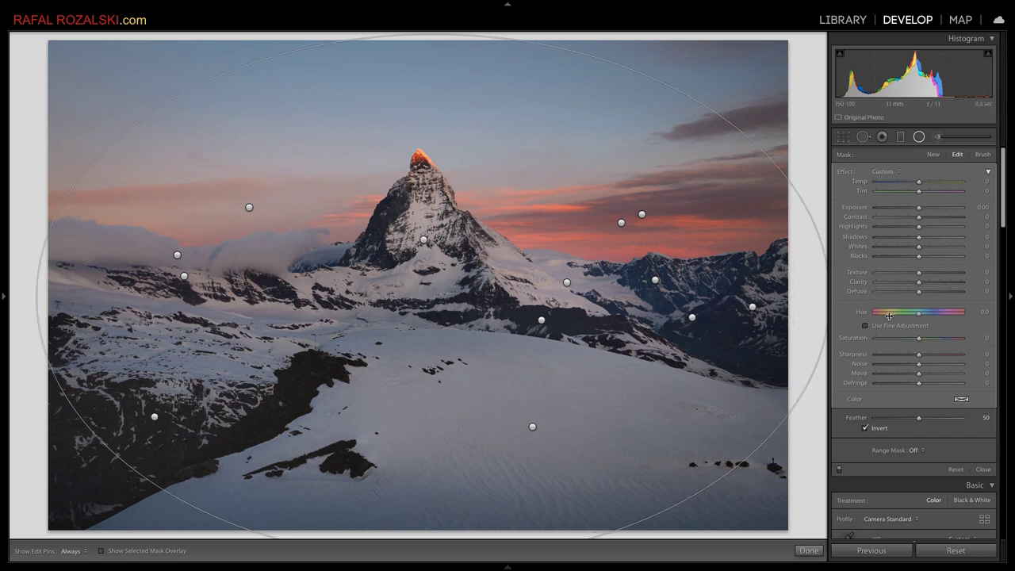
left_click_drag(634, 336, 610, 335)
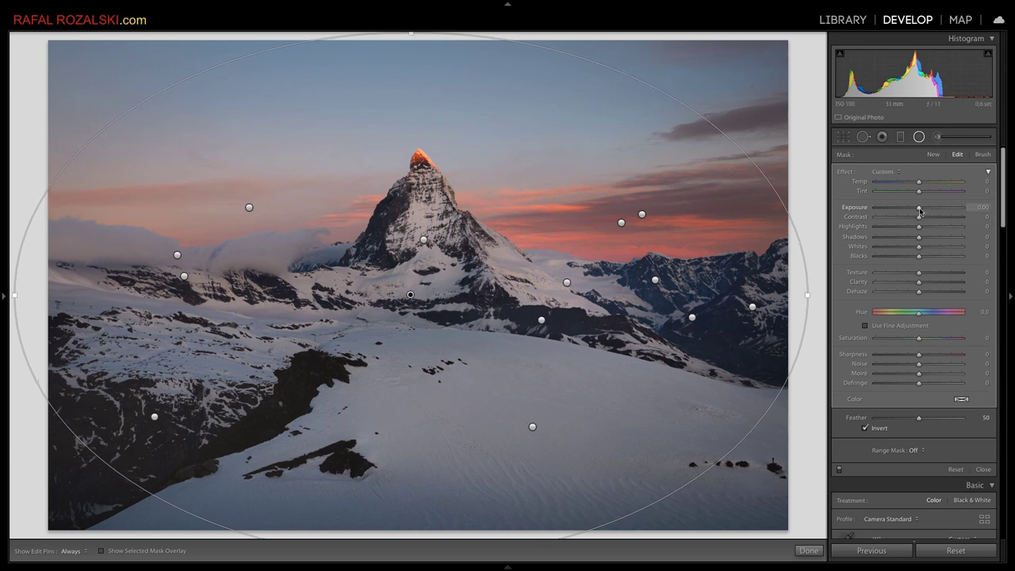
Give the inverted mask Exposure +0.11 and a small Shadows lift, then close the tool
left_click_drag(921, 211, 921, 210)
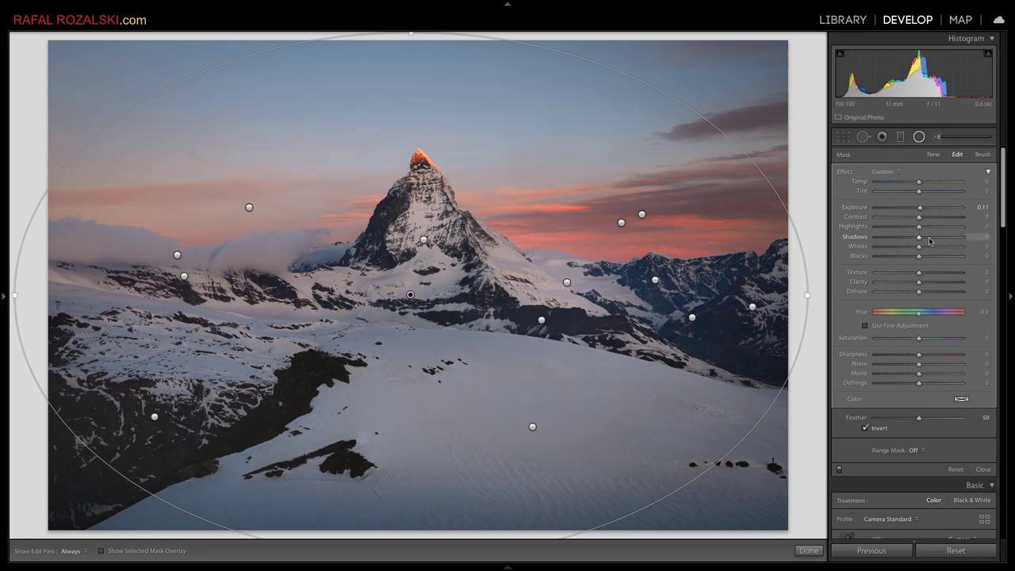
left_click(930, 237)
left_click_drag(930, 240, 920, 241)
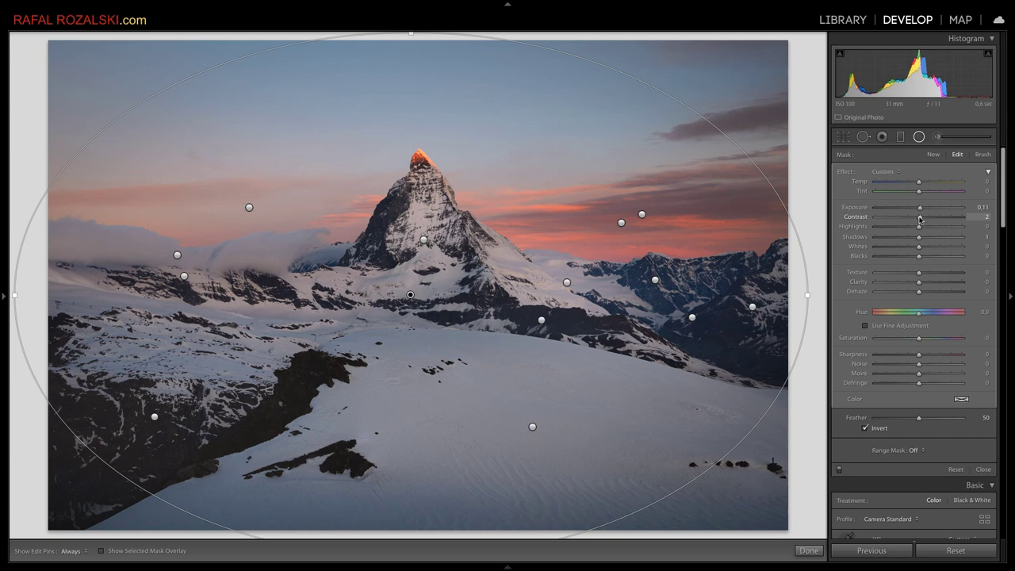
key("shift+m")
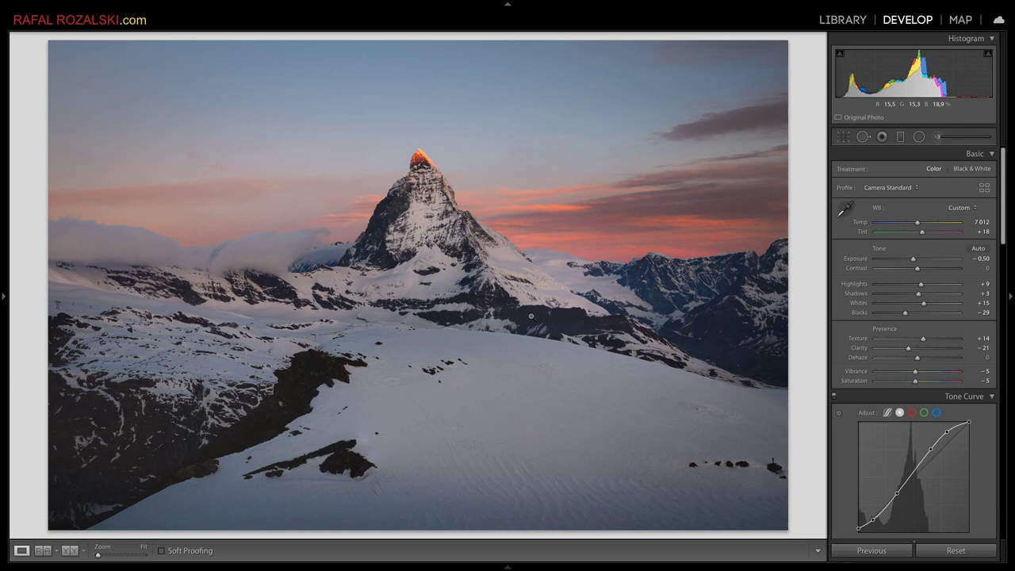
Ease the Effects panel's Post-Crop Vignetting Amount from −8 to −6
scroll(975, 347, "down", 3)
scroll(972, 338, "down", 4)
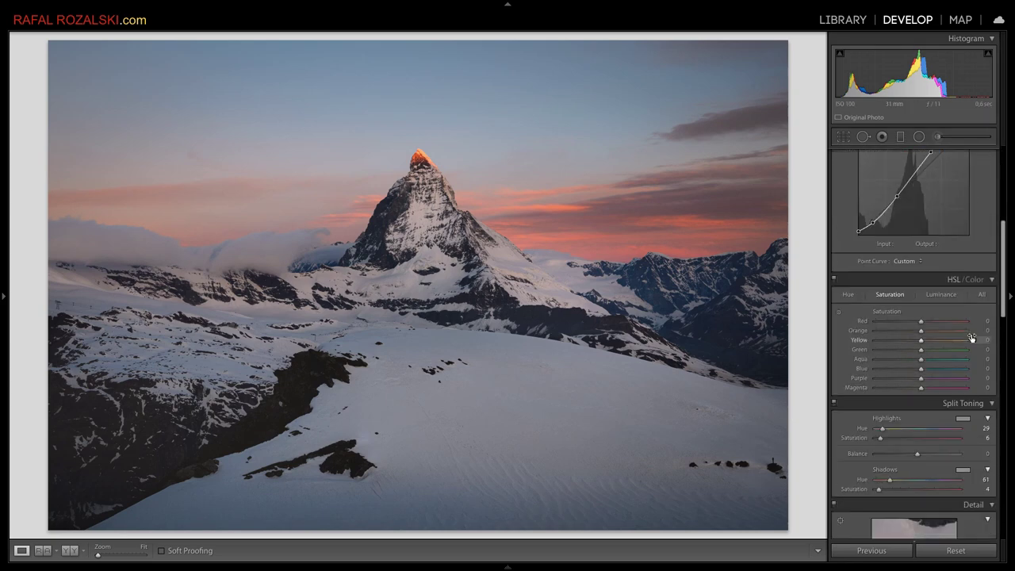
scroll(972, 334, "down", 4)
scroll(972, 332, "down", 4)
scroll(972, 333, "down", 3)
scroll(972, 338, "down", 3)
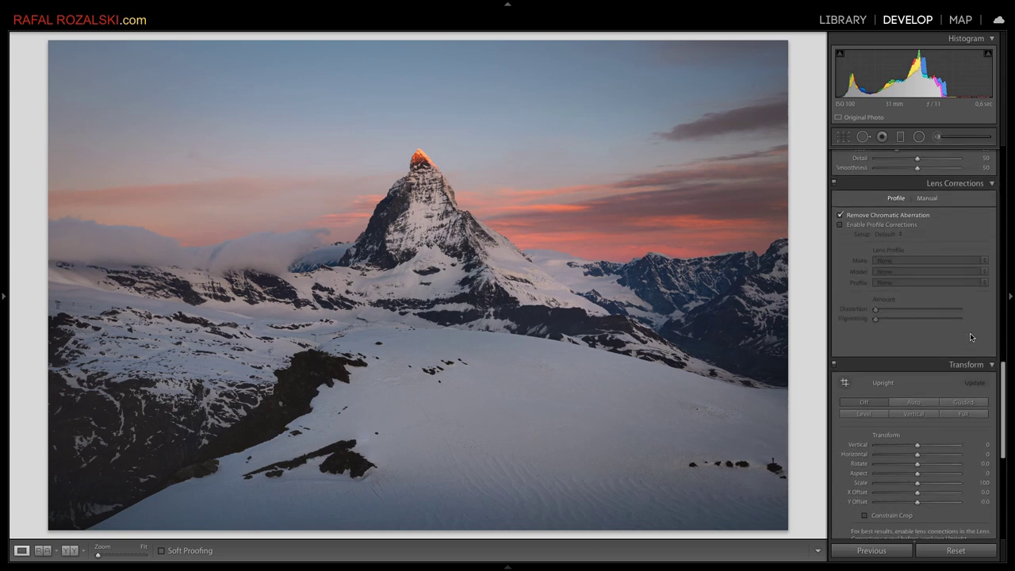
scroll(972, 338, "down", 4)
scroll(969, 335, "down", 3)
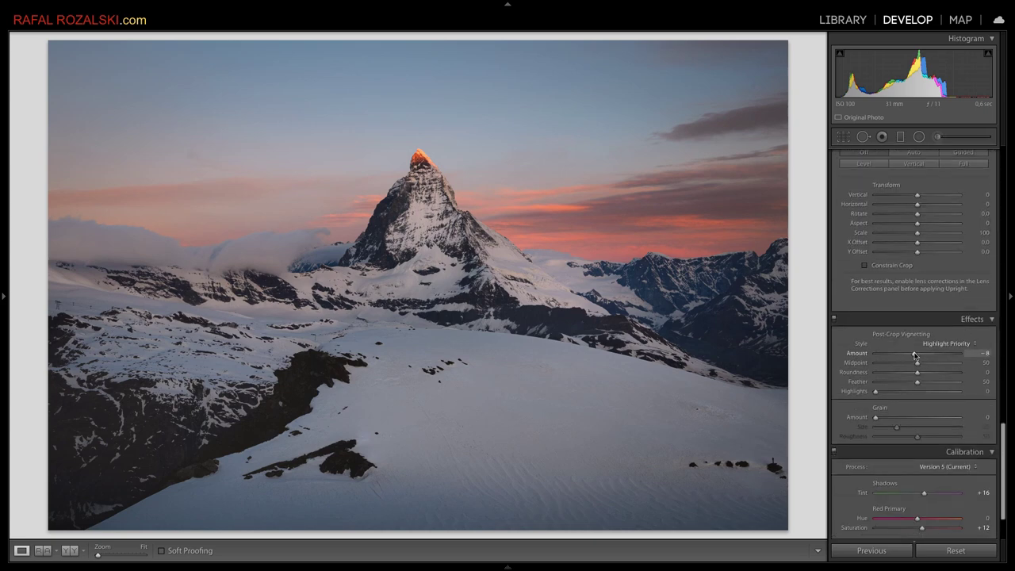
left_click_drag(914, 354, 915, 353)
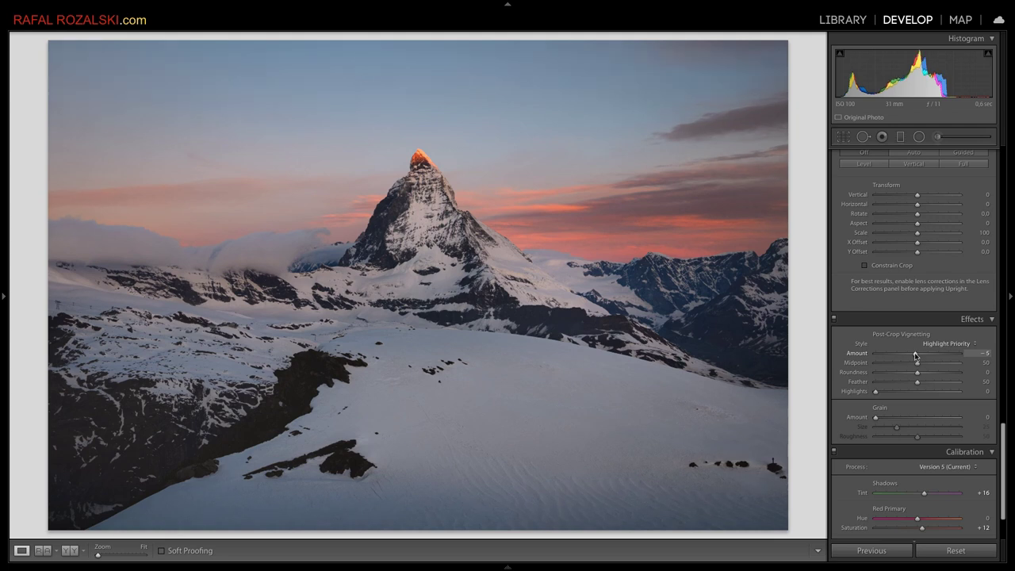
left_click_drag(916, 356, 915, 356)
scroll(930, 221, "up", 5)
scroll(932, 219, "up", 5)
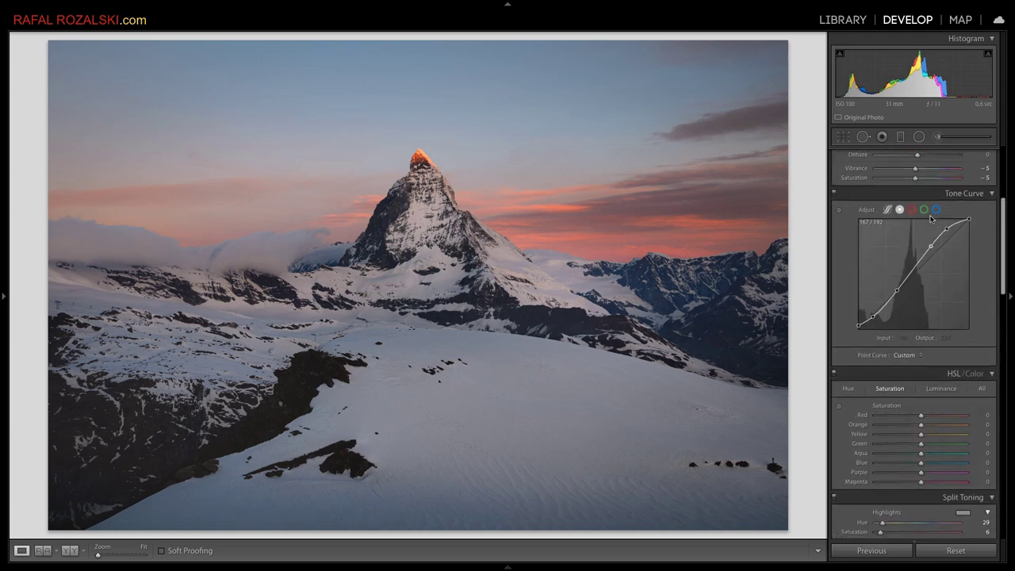
scroll(933, 220, "up", 1)
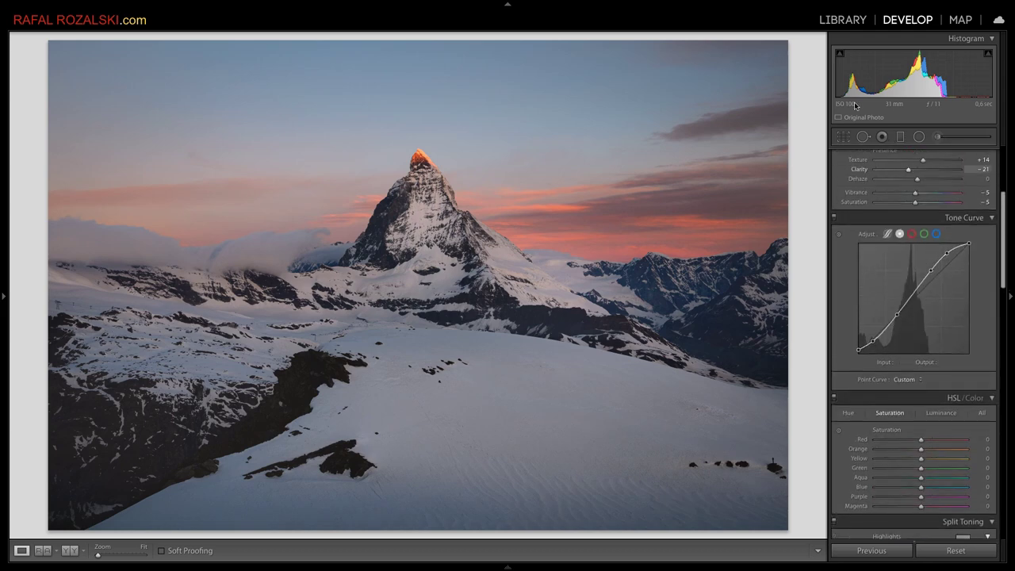
Draw a radial ellipse over the right-hand sky, then delete it
left_click(919, 136)
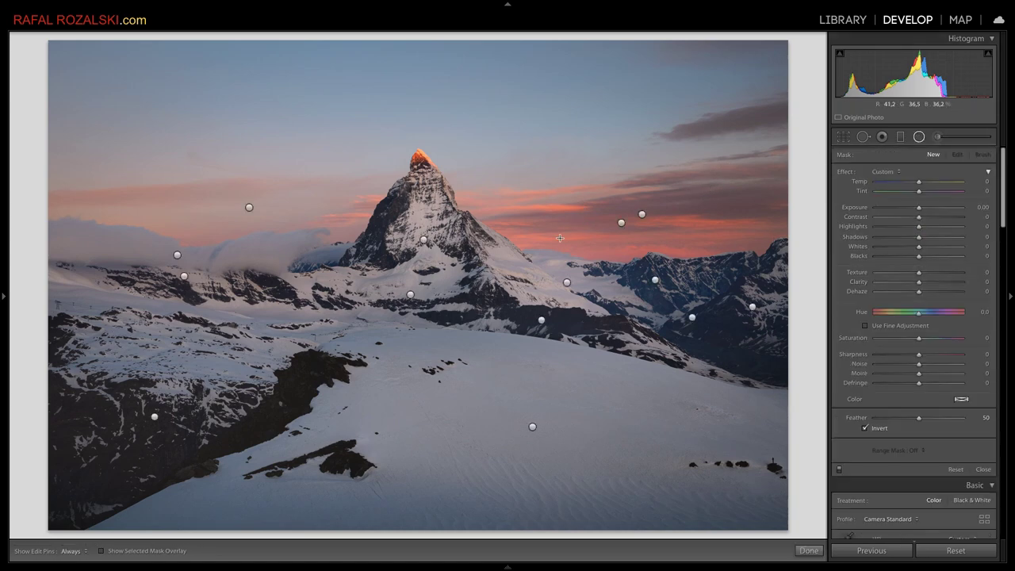
left_click_drag(712, 187, 826, 277)
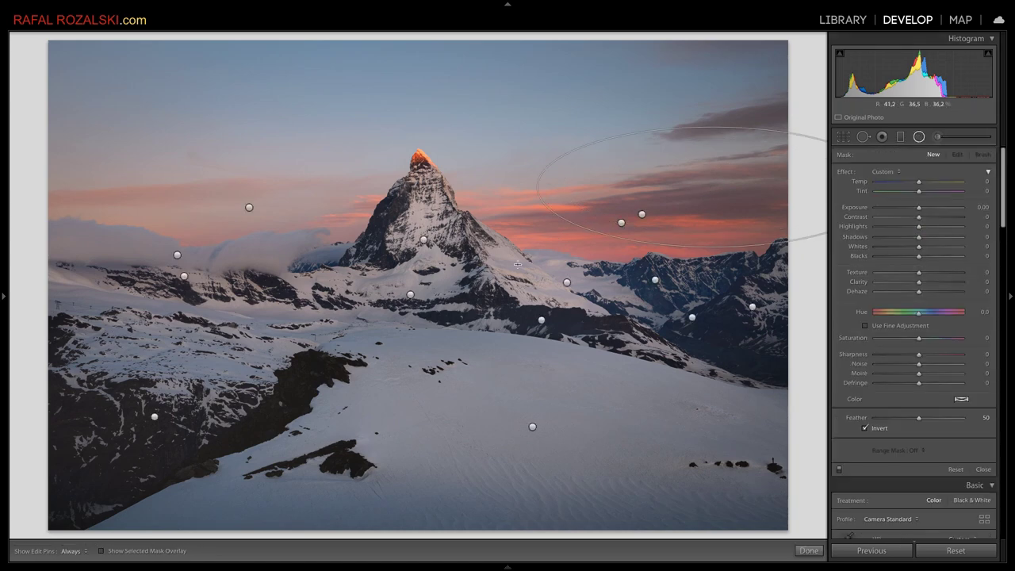
left_click(781, 81)
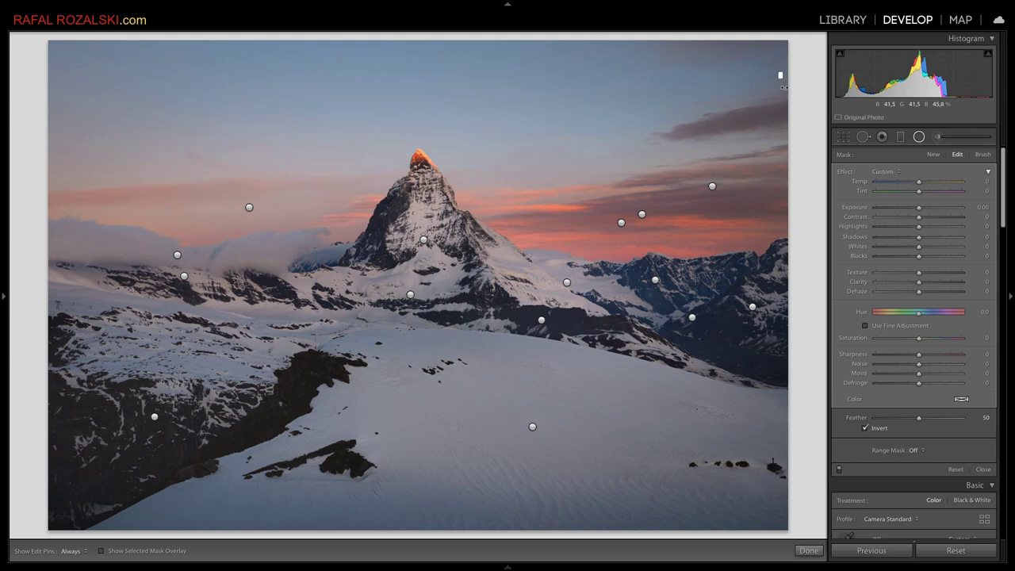
left_click(712, 187)
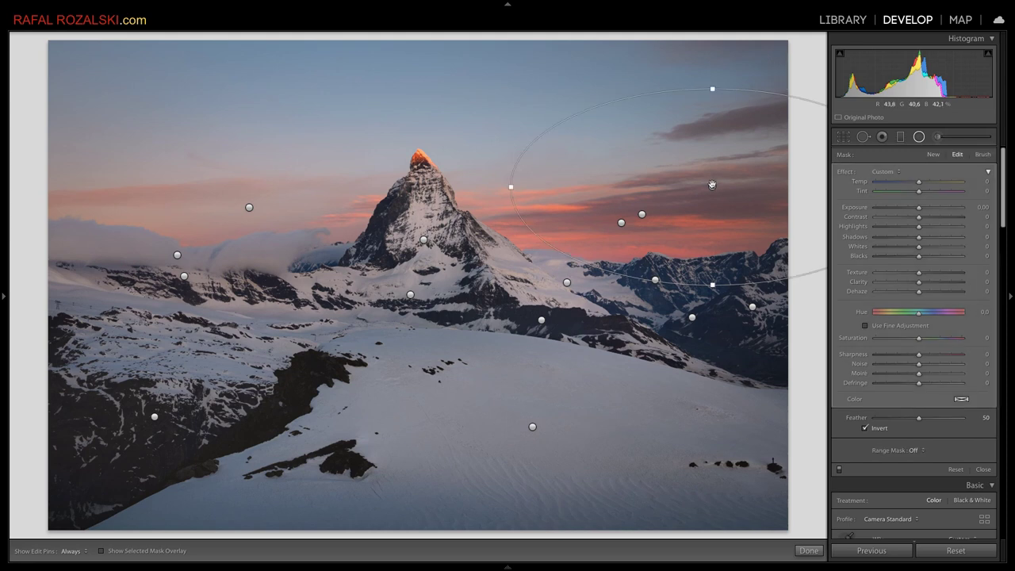
key("Delete")
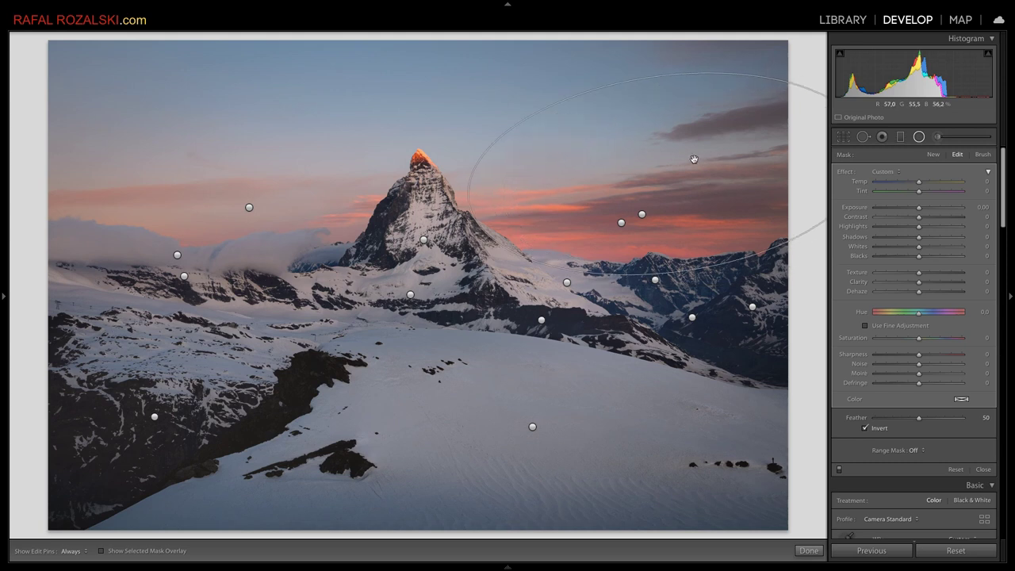
Redraw and reshape the sky ellipse with Clarity +57, testing Blacks before returning them to 0
left_click_drag(717, 159, 699, 159)
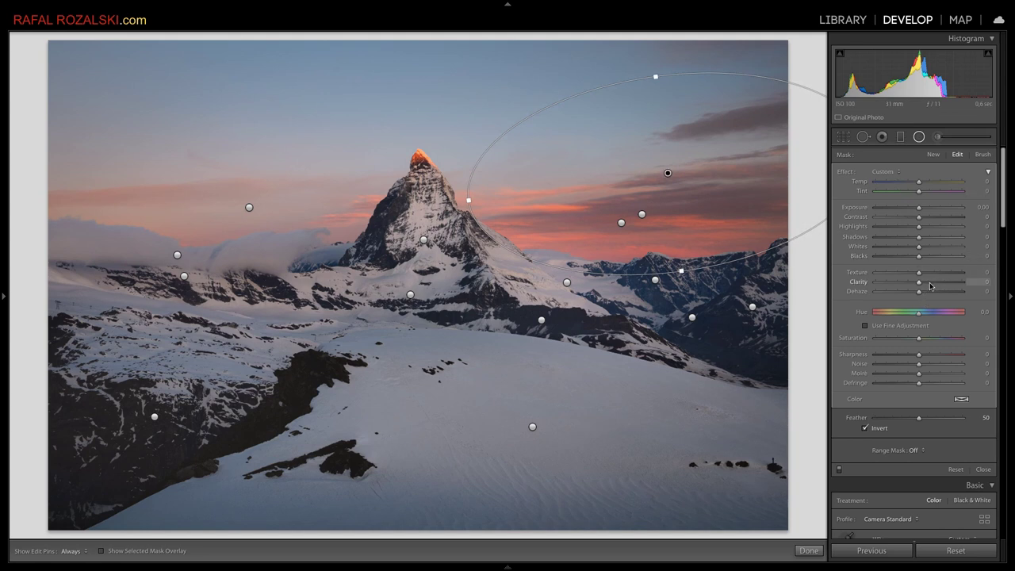
left_click_drag(933, 284, 944, 285)
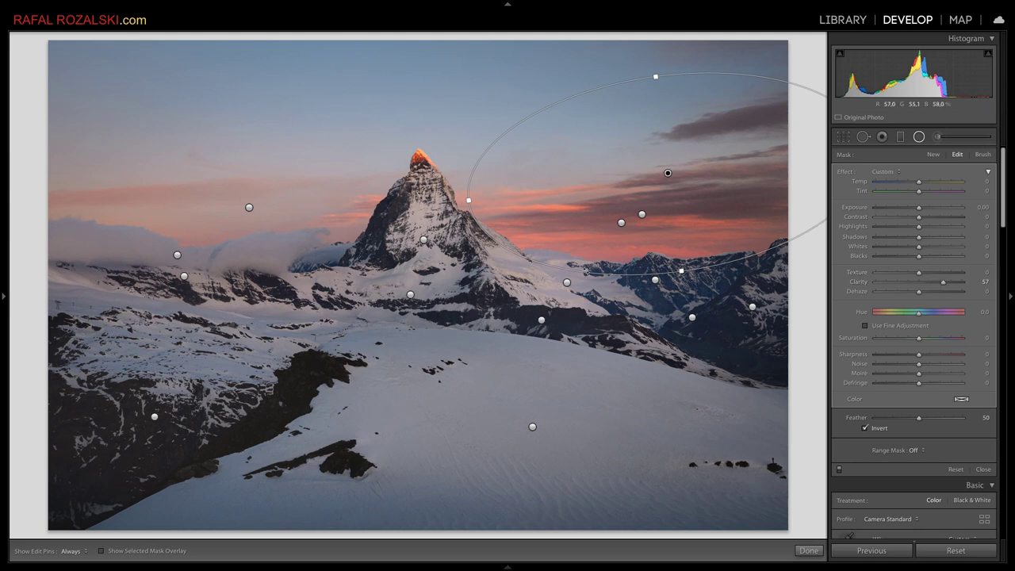
left_click_drag(680, 268, 678, 242)
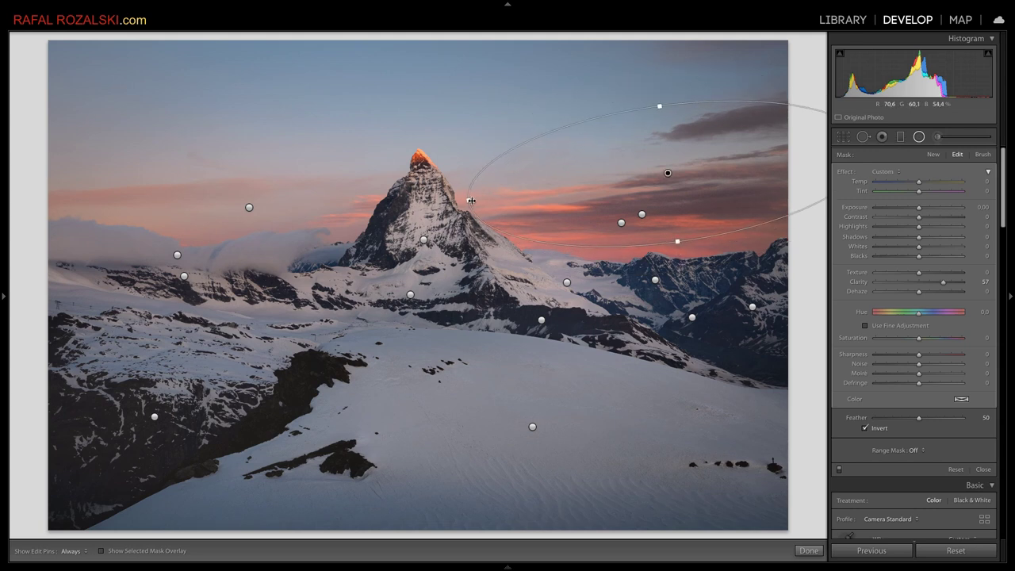
left_click_drag(468, 197, 528, 200)
left_click_drag(711, 196, 765, 176)
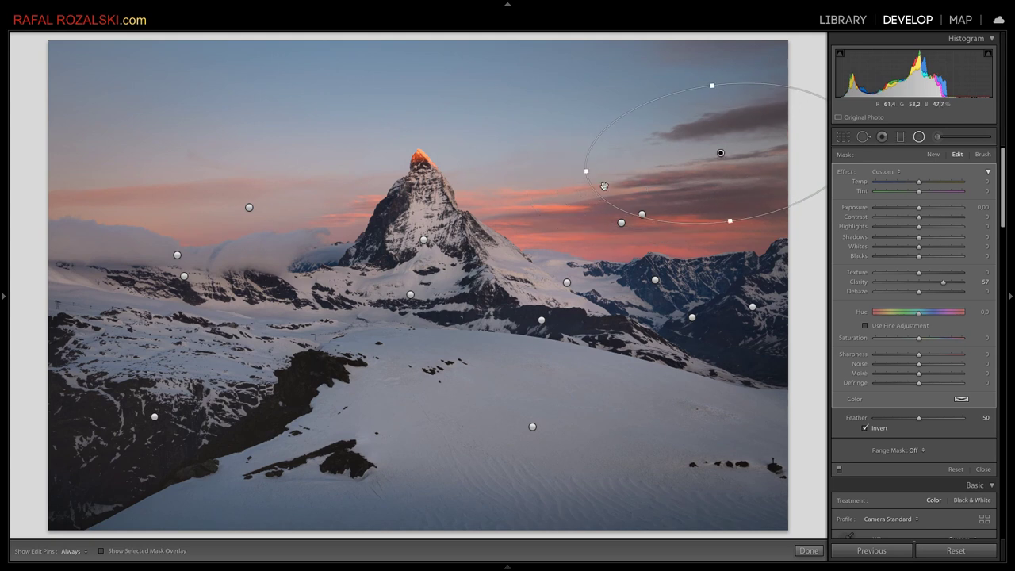
left_click_drag(585, 170, 545, 173)
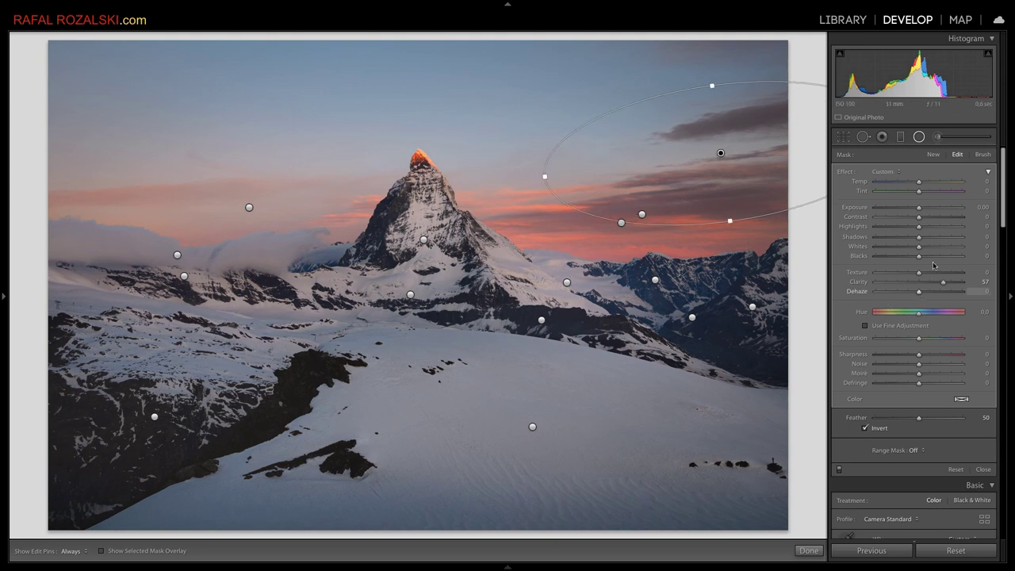
left_click_drag(936, 261, 914, 260)
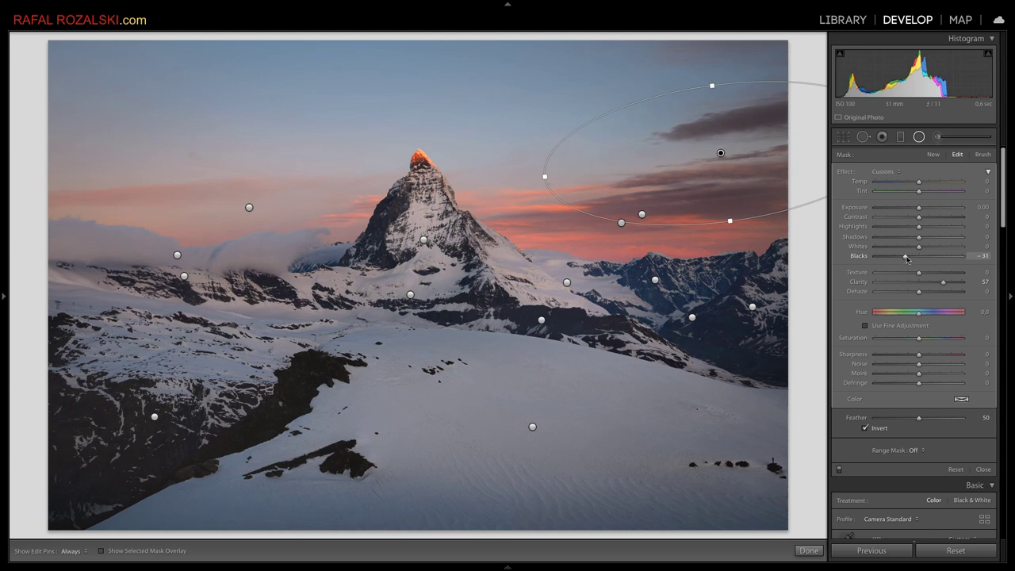
mouse_move(913, 259)
left_mouse_down()
mouse_move(935, 262)
mouse_move(919, 260)
left_mouse_up()
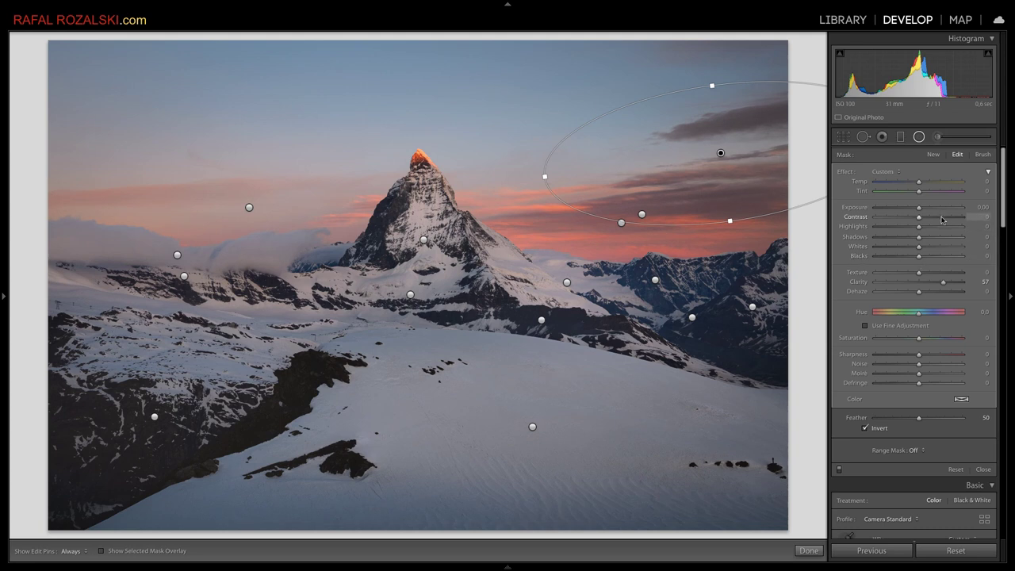
Give the upper-right sky radial filter Clarity 36 and Dehaze 6, leaving Contrast at zero
left_click_drag(941, 219, 889, 219)
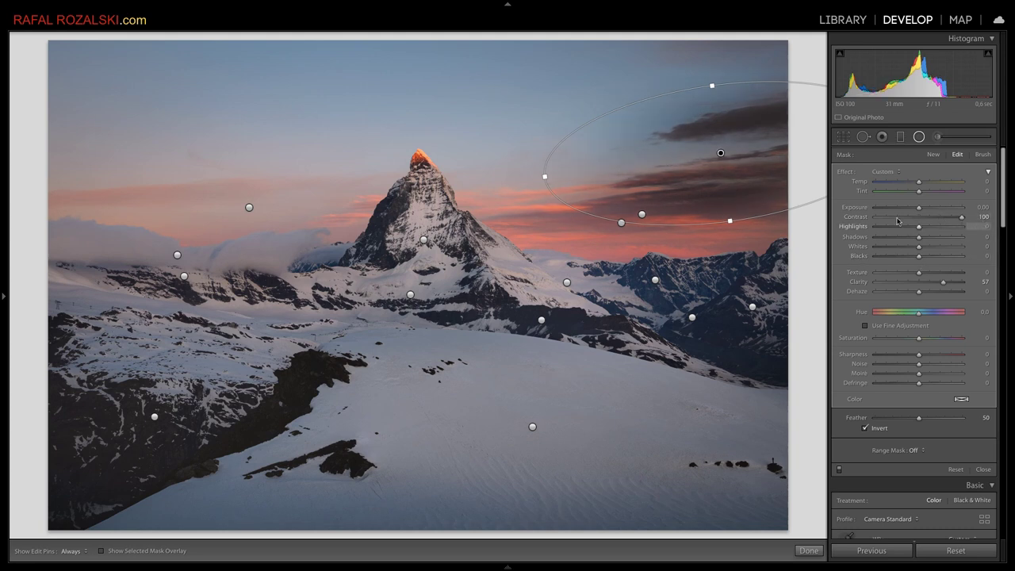
double_click(851, 219)
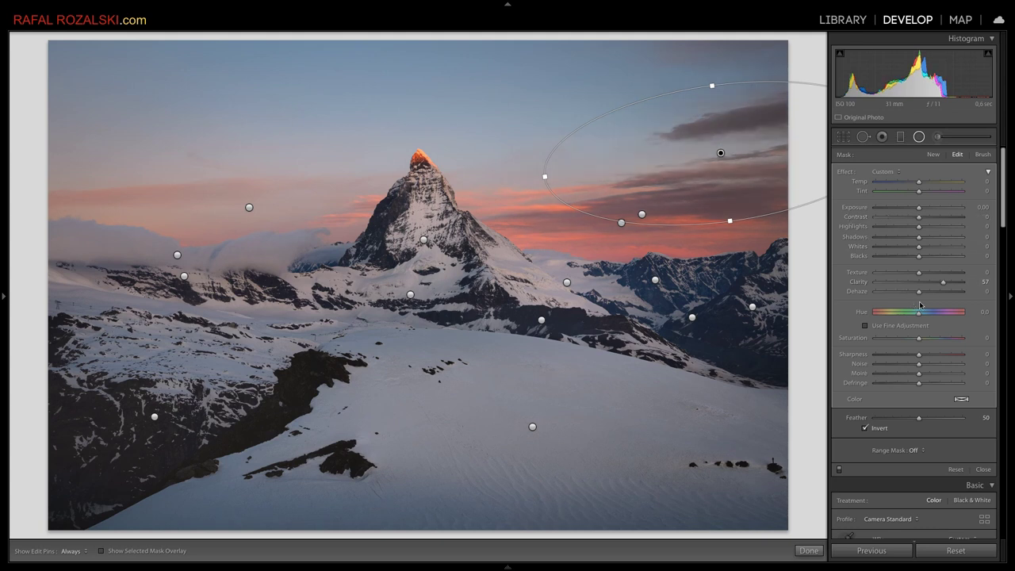
left_click_drag(944, 286, 936, 285)
mouse_move(864, 293)
left_mouse_down()
mouse_move(971, 296)
mouse_move(796, 275)
left_mouse_up()
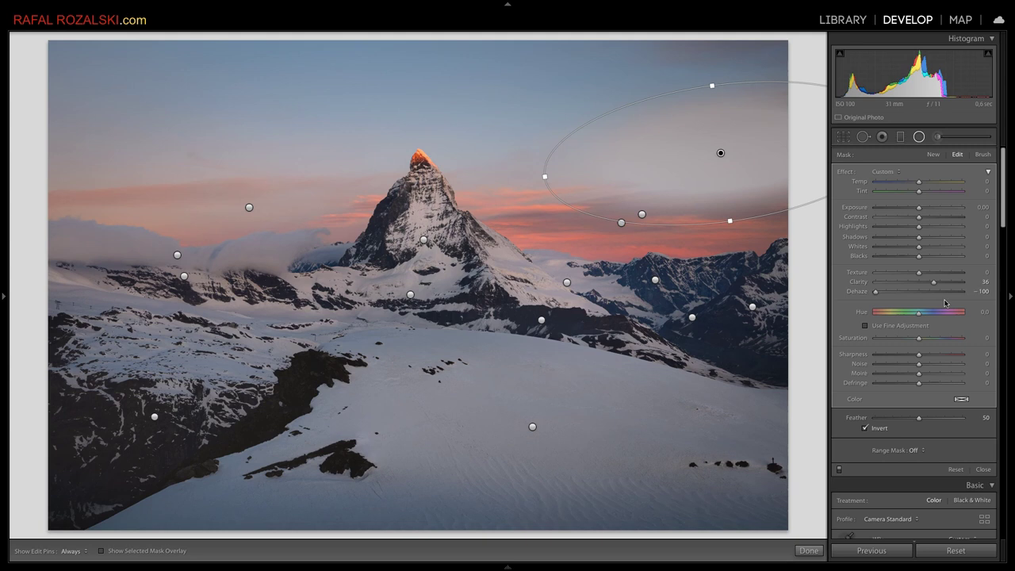
left_click(920, 294)
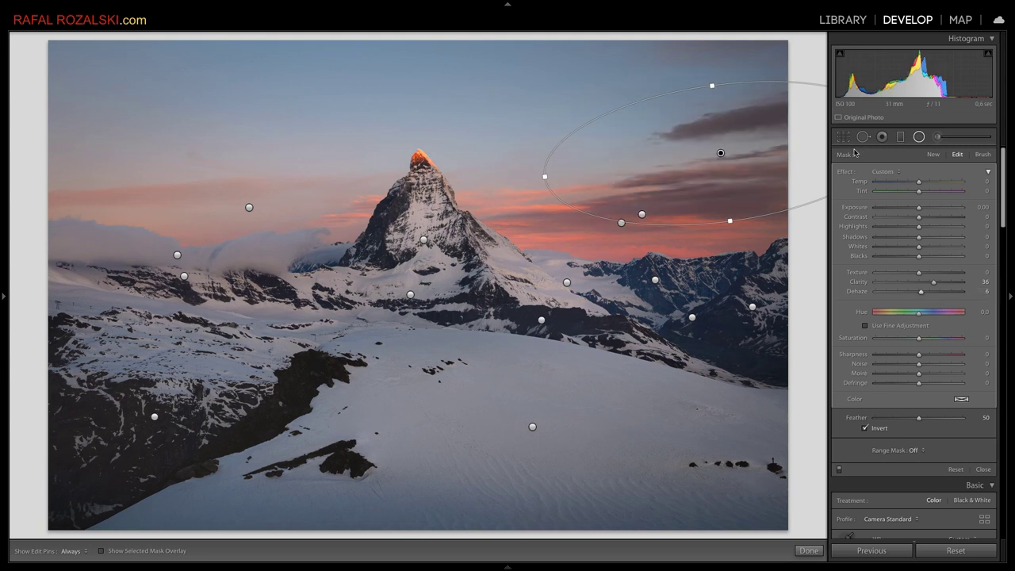
key("shift+m")
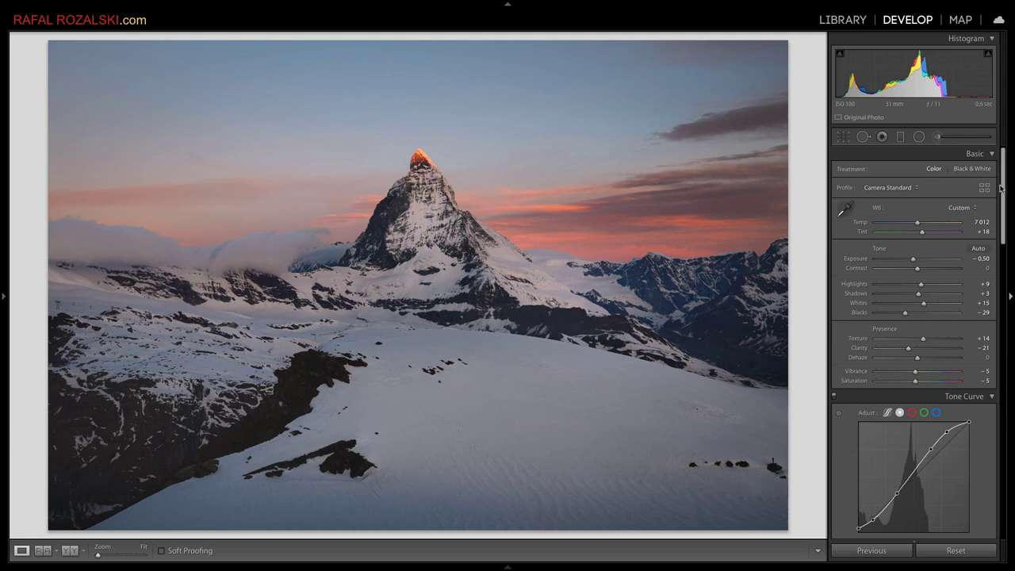
Draw a radial filter over the far-right-edge mountains and set its Contrast to -12
left_click(920, 136)
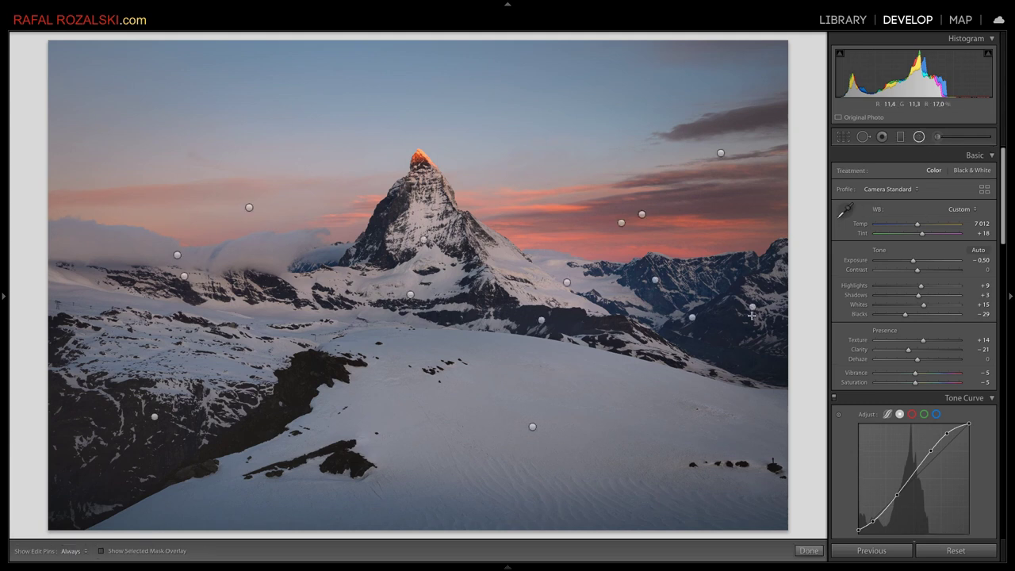
left_click_drag(778, 284, 751, 341)
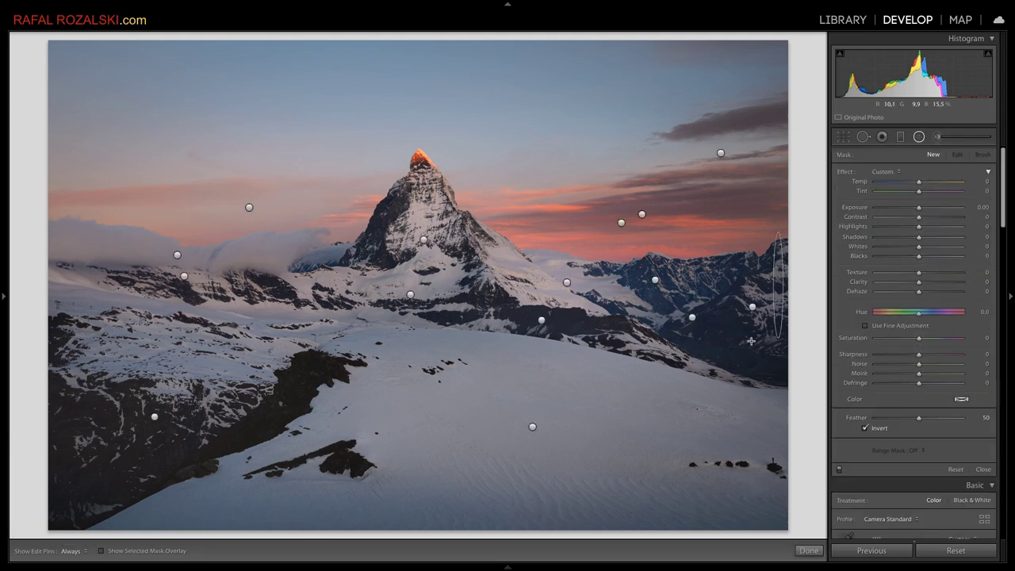
mouse_move(752, 341)
left_mouse_down()
mouse_move(807, 329)
mouse_move(798, 341)
left_mouse_up()
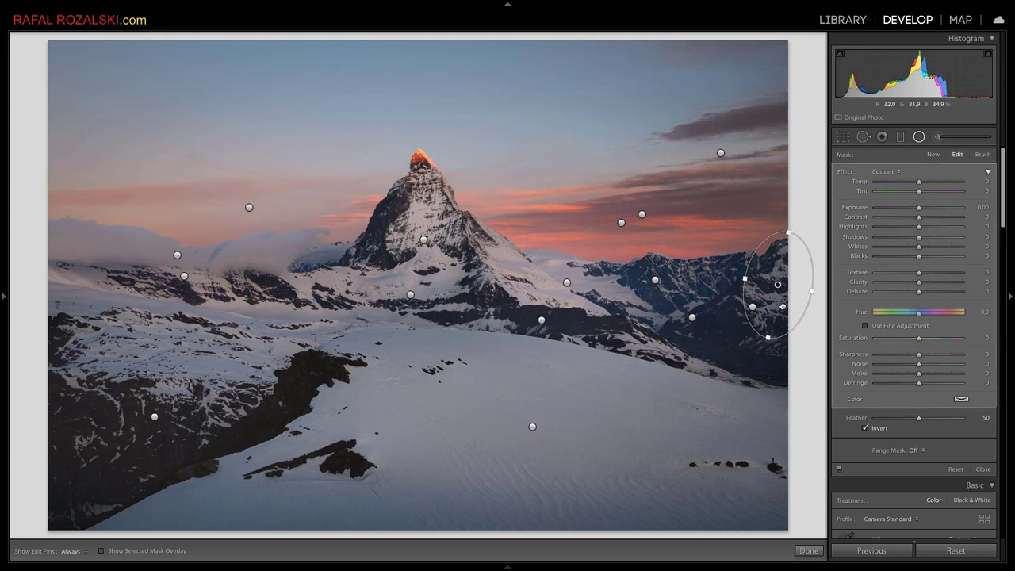
left_click_drag(783, 307, 783, 311)
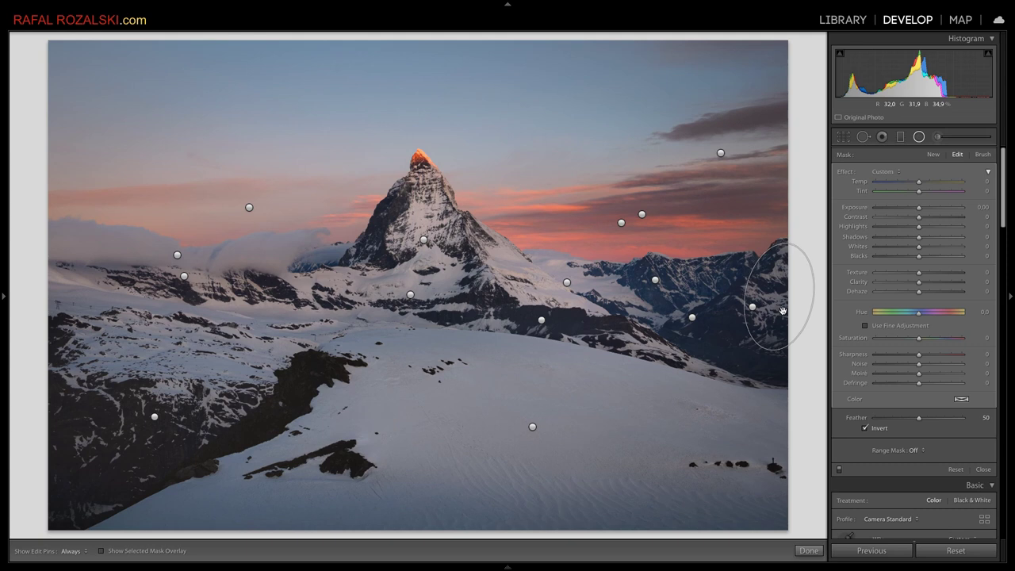
left_click_drag(920, 216, 846, 214)
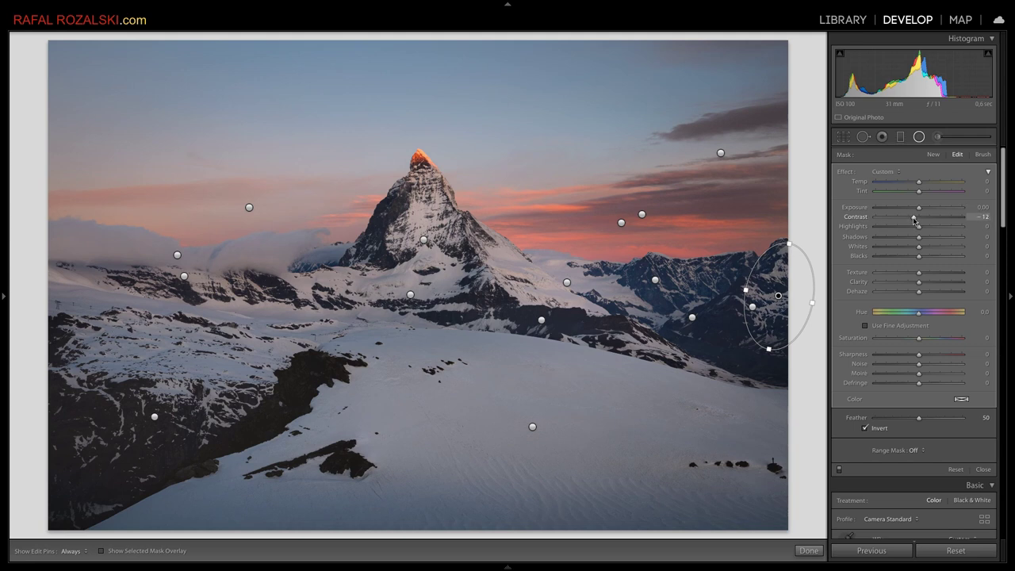
left_click(809, 551)
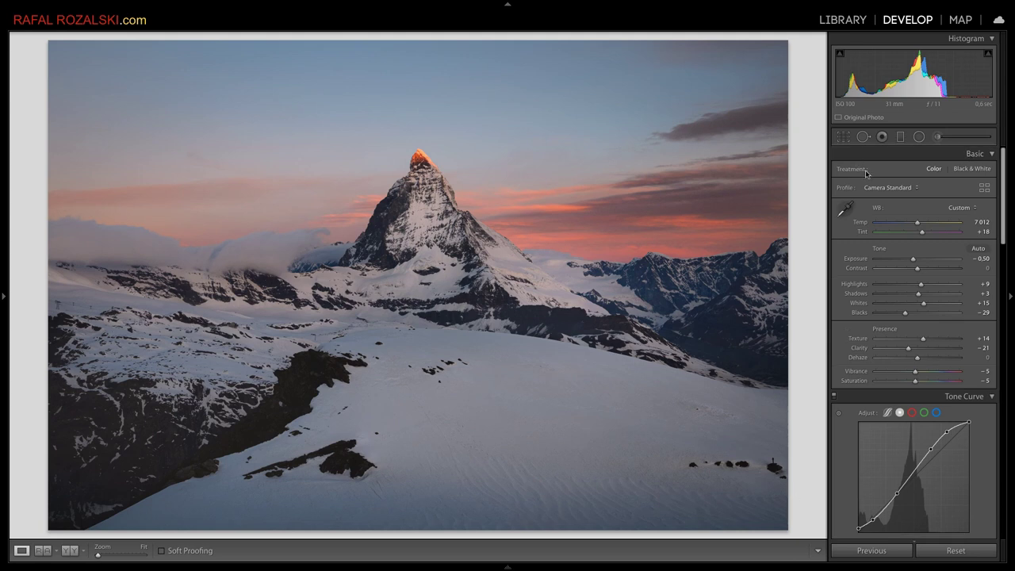
Draw a radial filter on the mountains right of the Matterhorn, limited to luminance 45–100
left_click(919, 137)
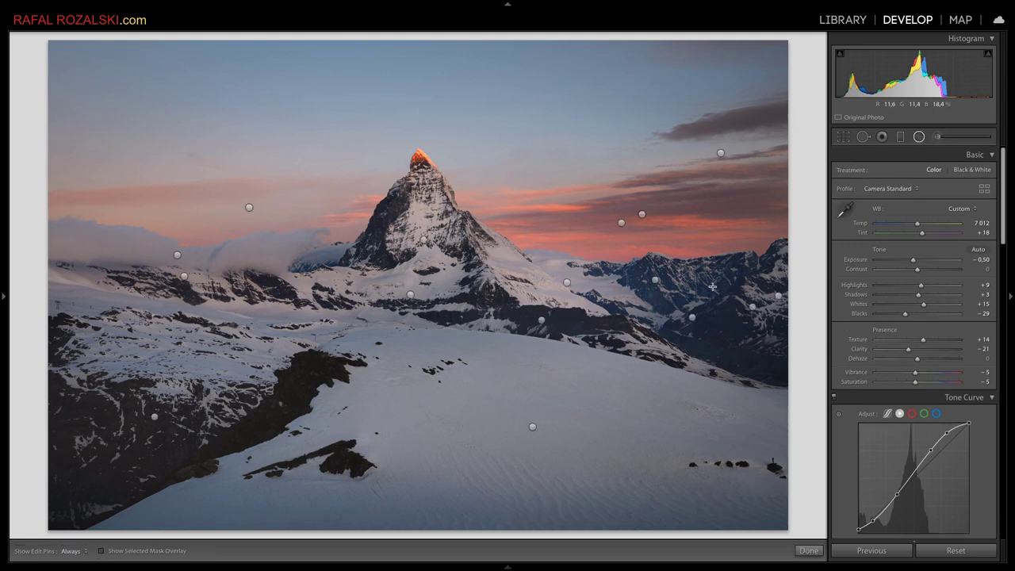
left_click_drag(688, 278, 746, 306)
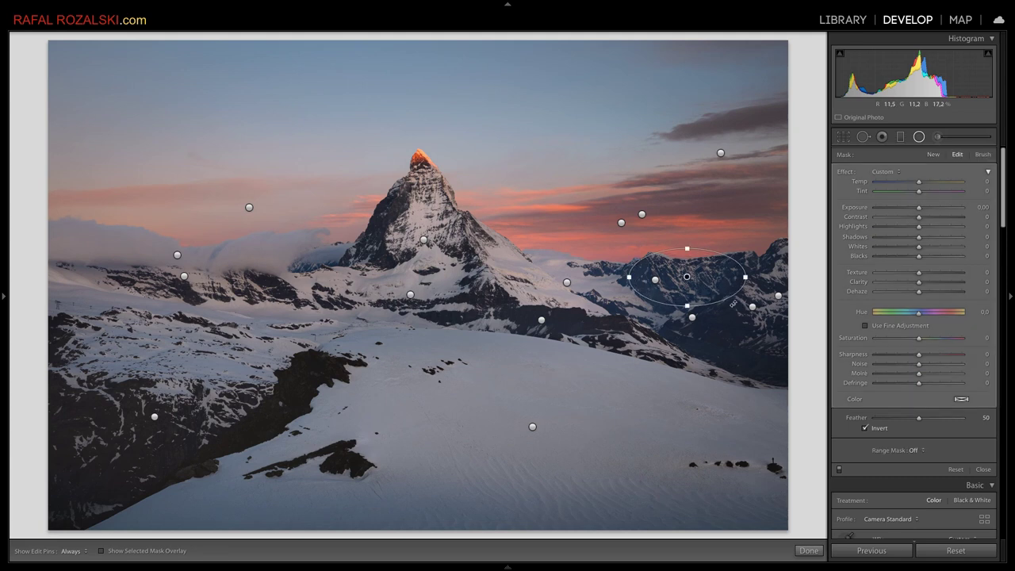
left_click(915, 452)
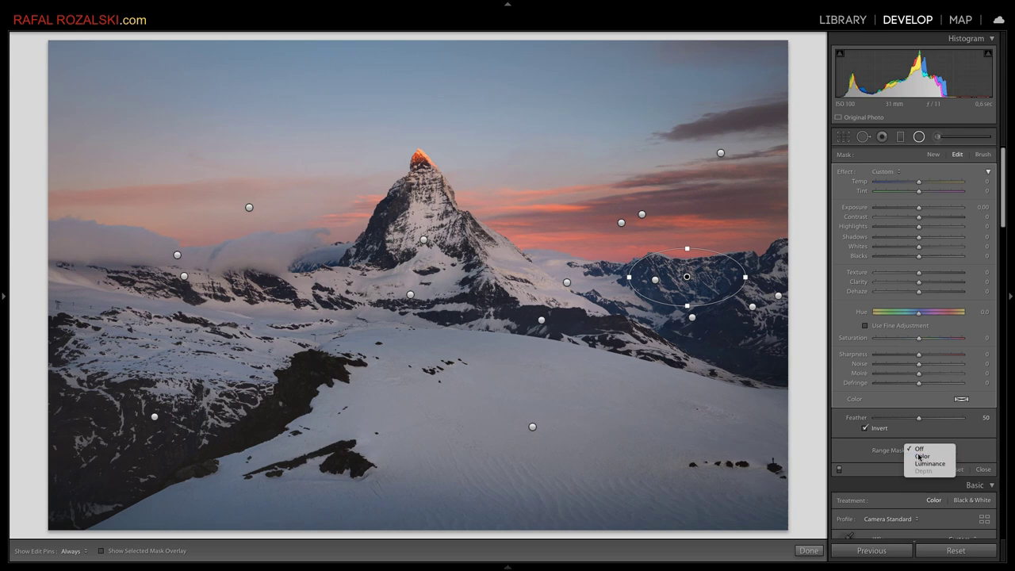
left_click(927, 463)
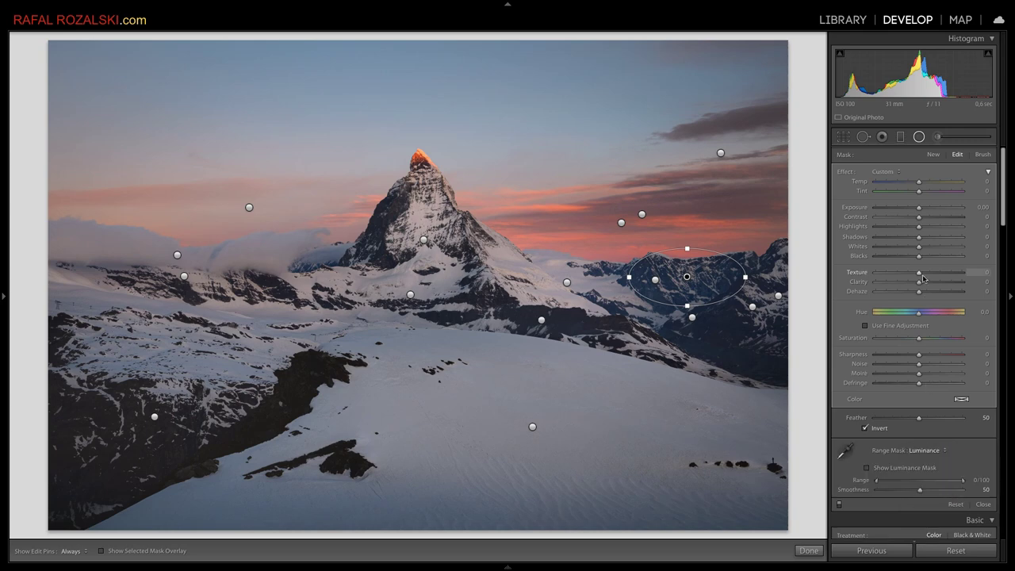
left_click(903, 469)
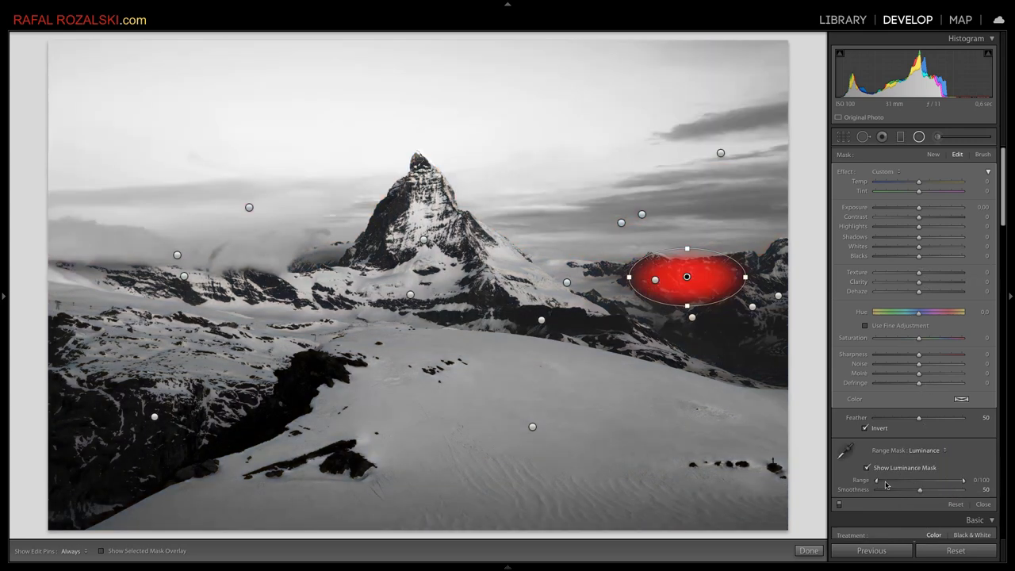
left_click_drag(886, 485, 919, 483)
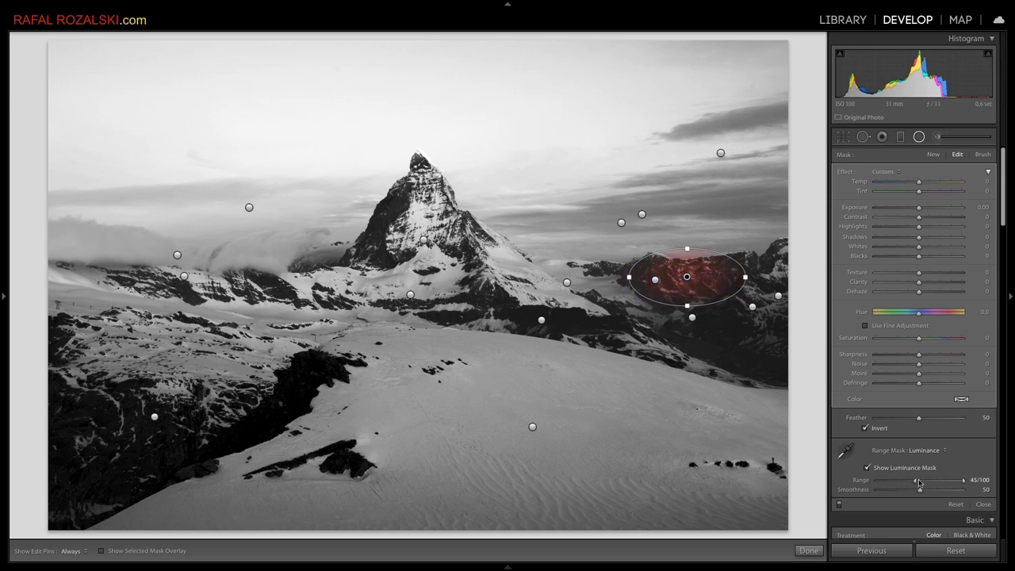
left_click(868, 468)
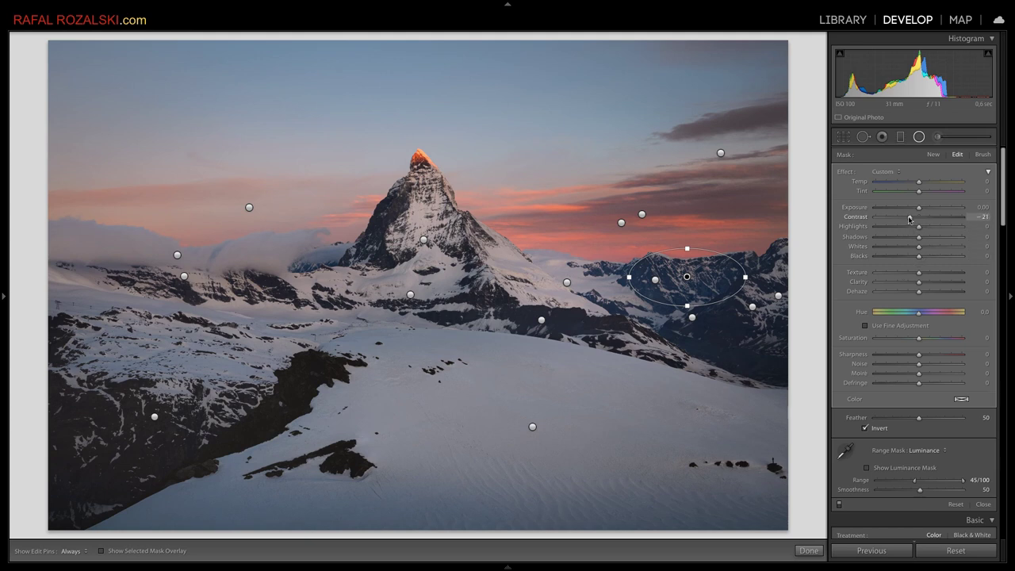
Set that filter's Contrast to -38 and make its ellipse shorter vertically
mouse_move(910, 219)
left_mouse_down()
mouse_move(867, 212)
mouse_move(902, 222)
left_mouse_up()
left_click_drag(687, 248, 701, 280)
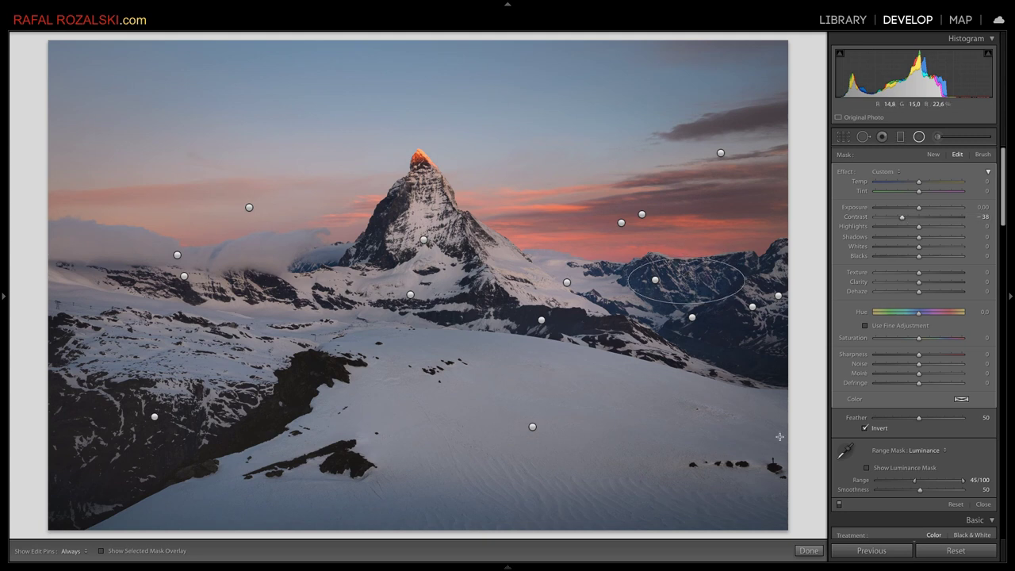
left_click(810, 550)
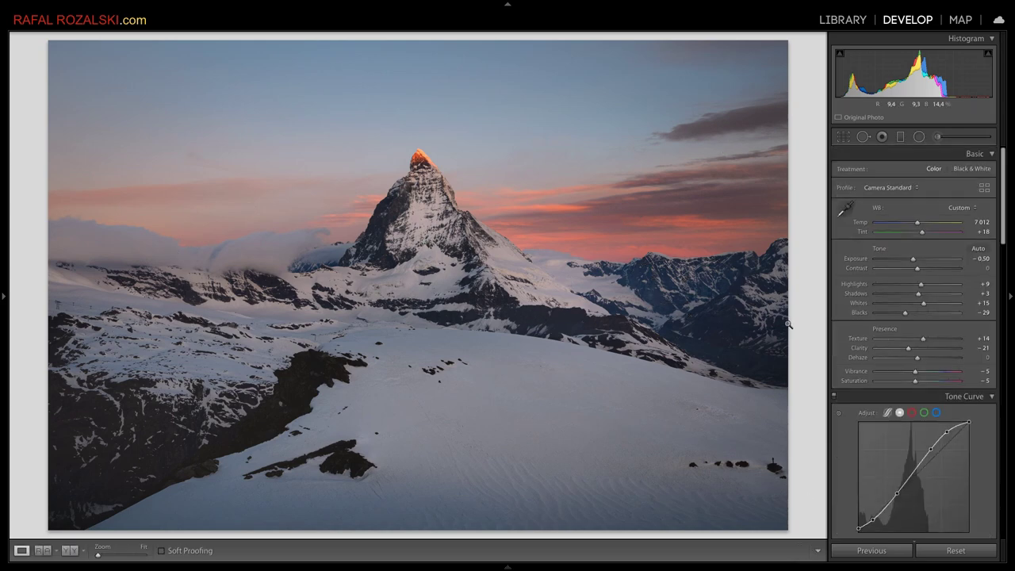
Select the right-edge mountain radial filter and limit its Range Mask to luminance 41–100
left_click(919, 137)
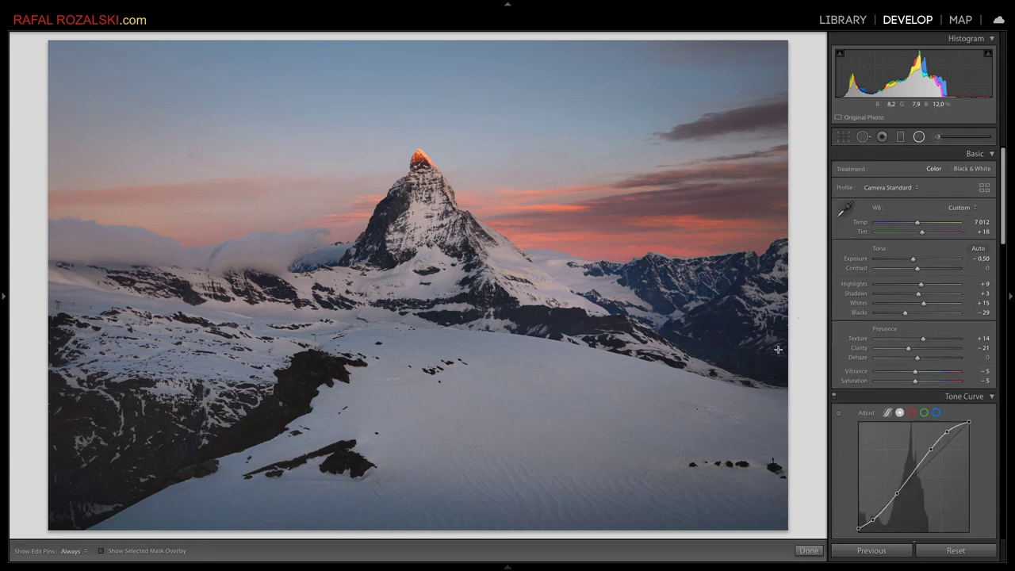
left_click(777, 295)
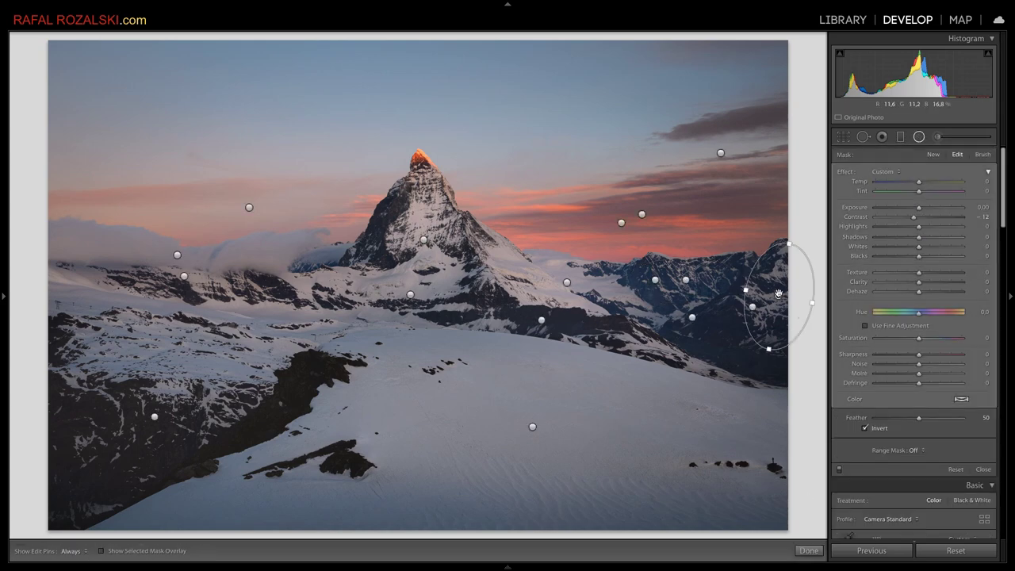
left_click(917, 450)
left_click(921, 467)
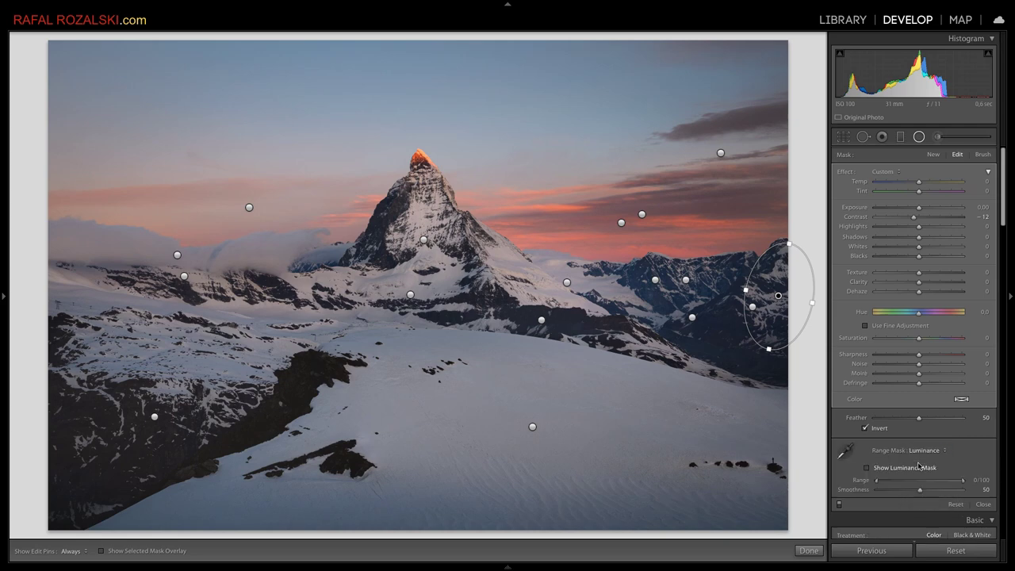
left_click(867, 468)
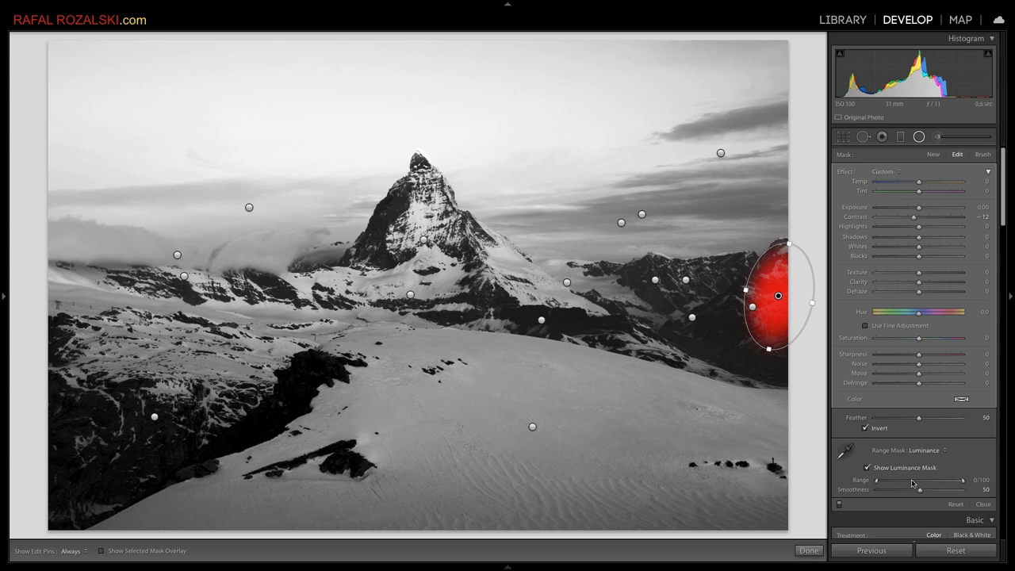
mouse_move(914, 484)
left_mouse_down()
mouse_move(964, 496)
mouse_move(920, 486)
left_mouse_up()
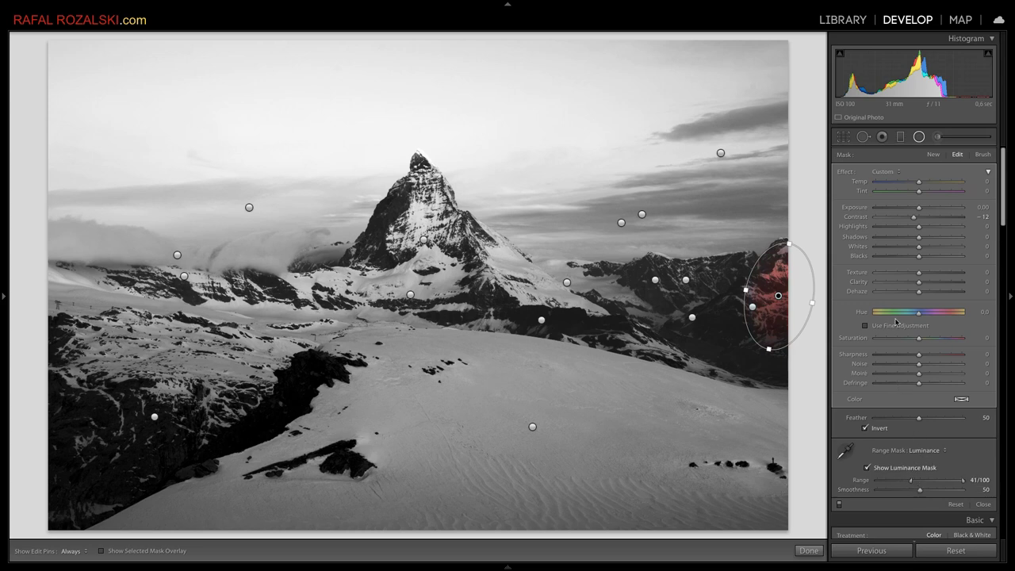
left_click(867, 468)
left_click(810, 551)
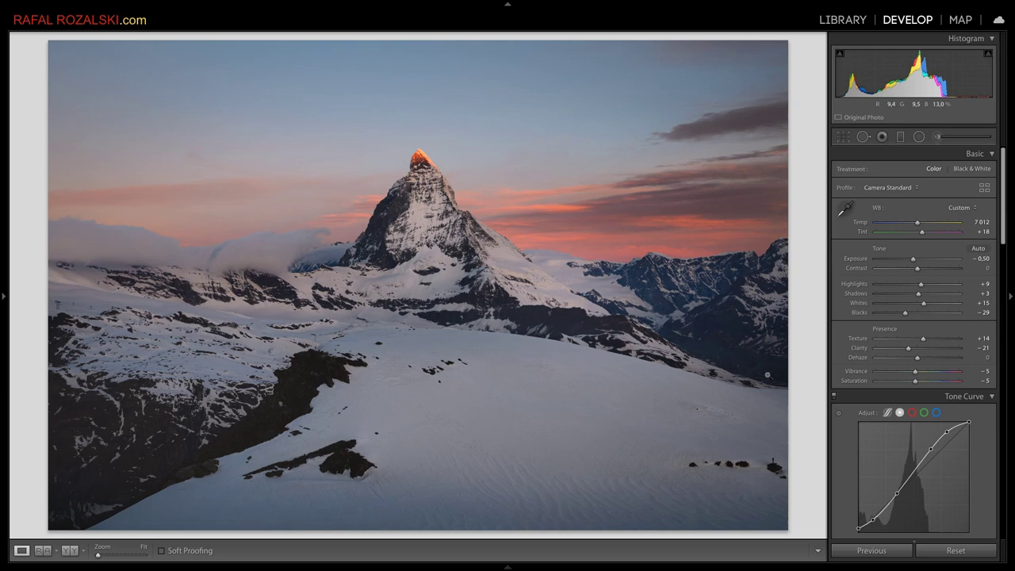
left_click(234, 432)
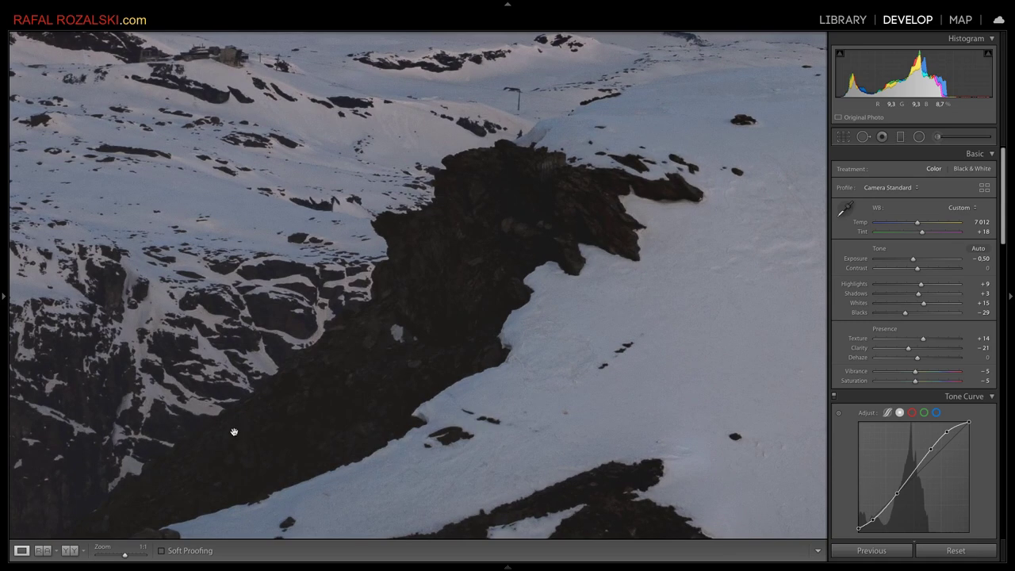
left_click(234, 432)
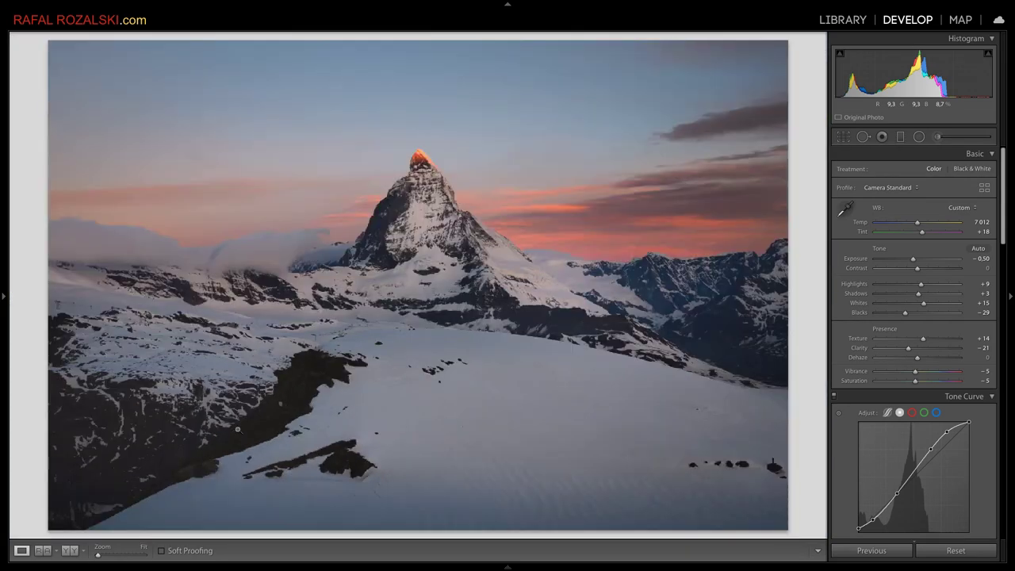
left_click(432, 189)
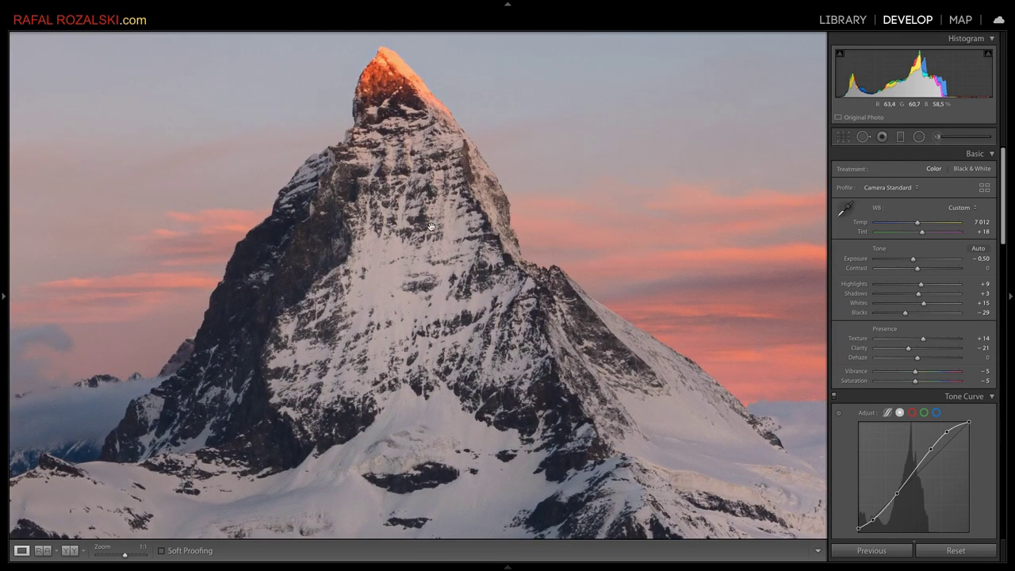
left_click(431, 228)
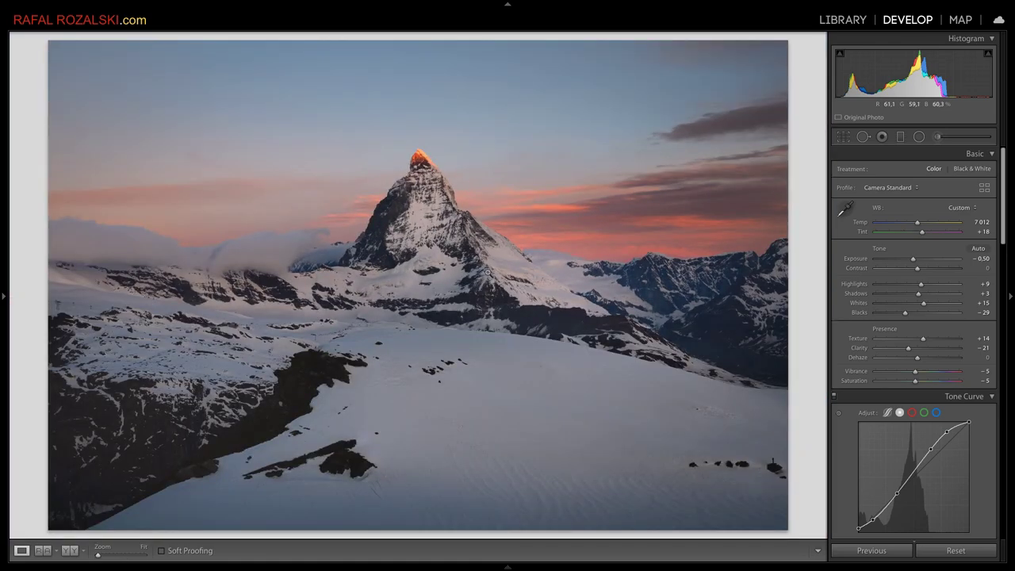
left_click(494, 307)
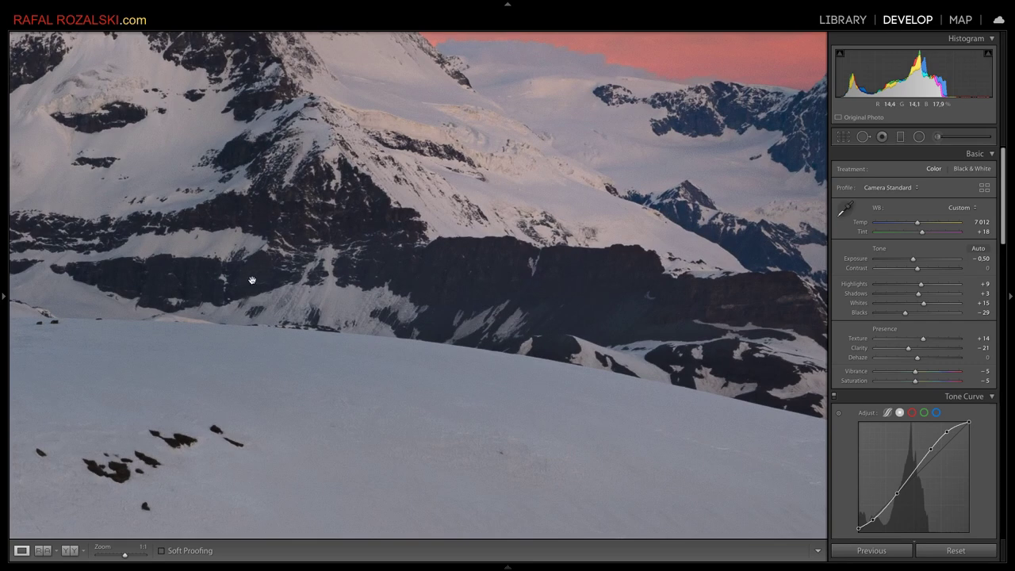
left_click(253, 280)
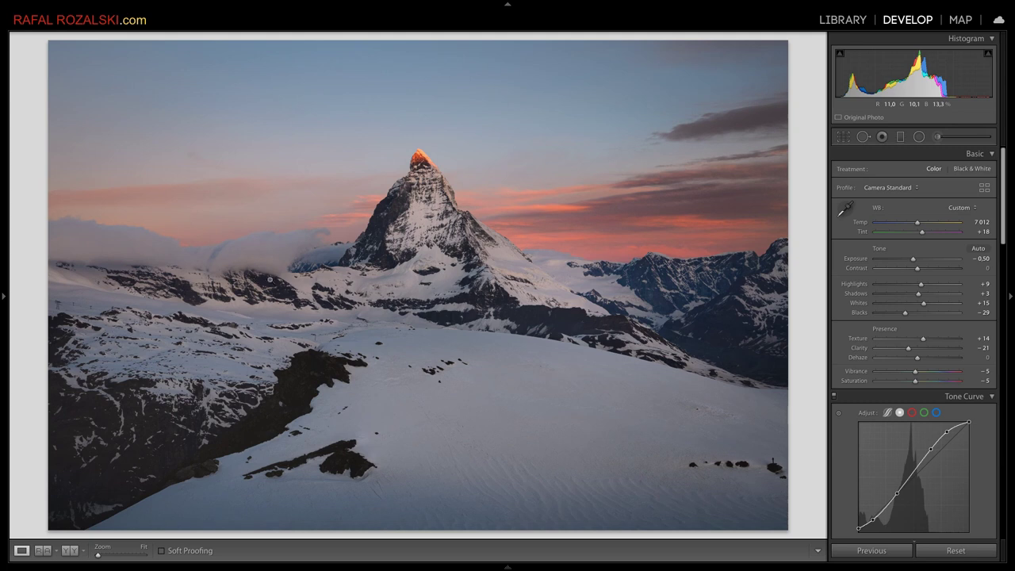
In Detail, set sharpening Masking 55 and Amount 35, and luminance noise reduction to 24
scroll(884, 338, "down", 5)
scroll(885, 338, "down", 5)
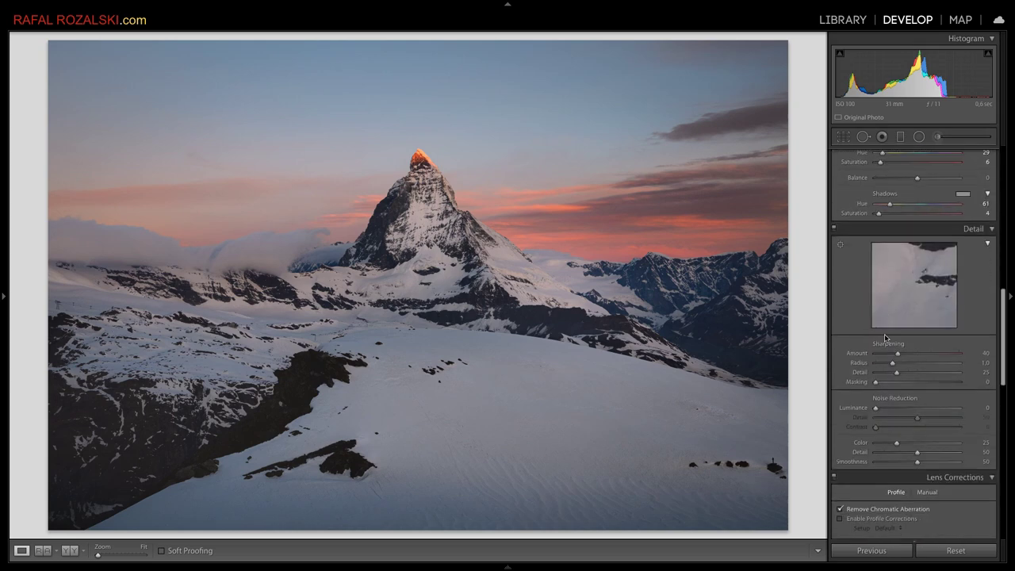
scroll(888, 338, "down", 1)
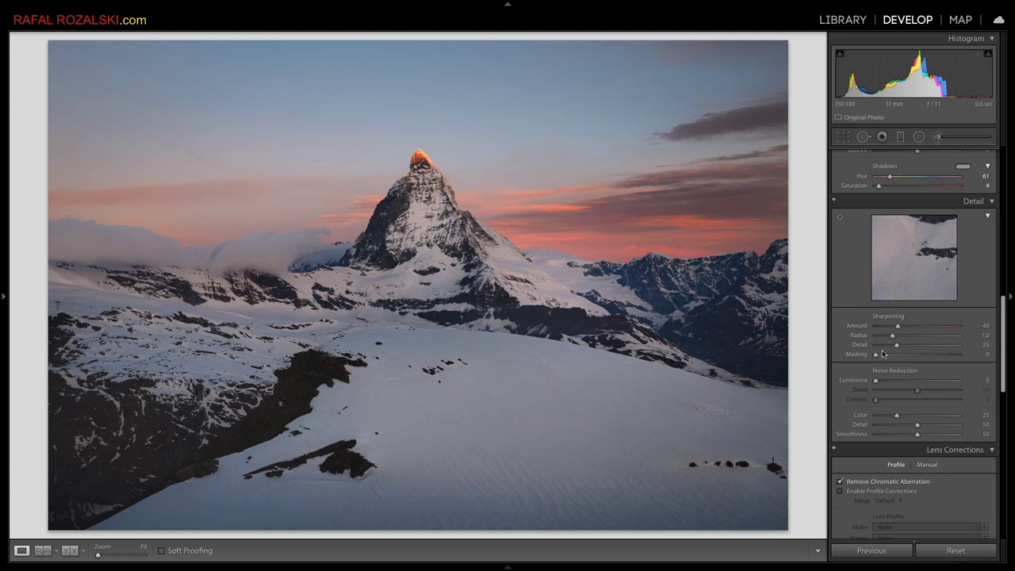
mouse_move(876, 355)
left_mouse_down()
mouse_move(962, 354)
mouse_move(909, 354)
left_mouse_up()
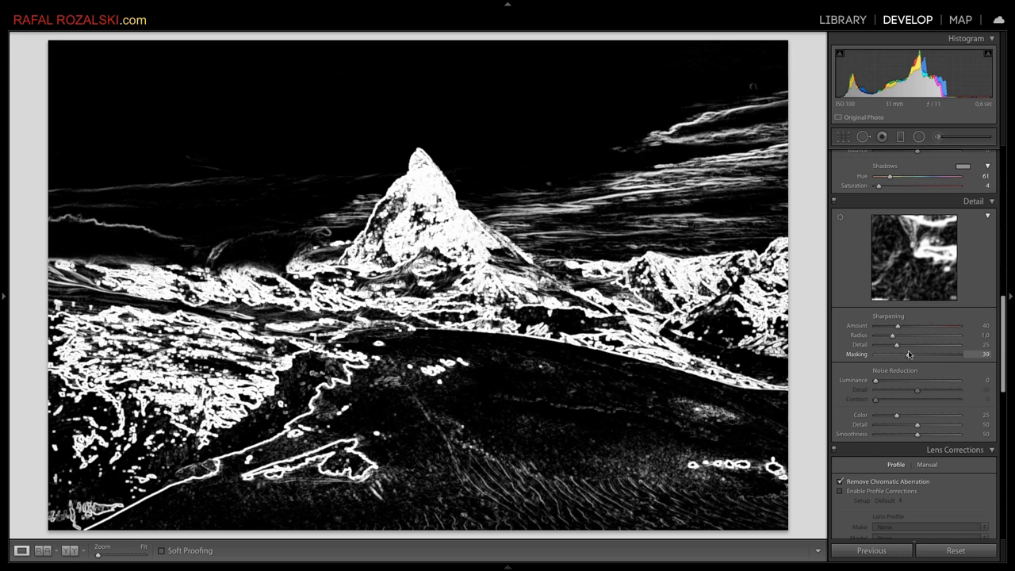
left_click_drag(909, 355, 921, 353)
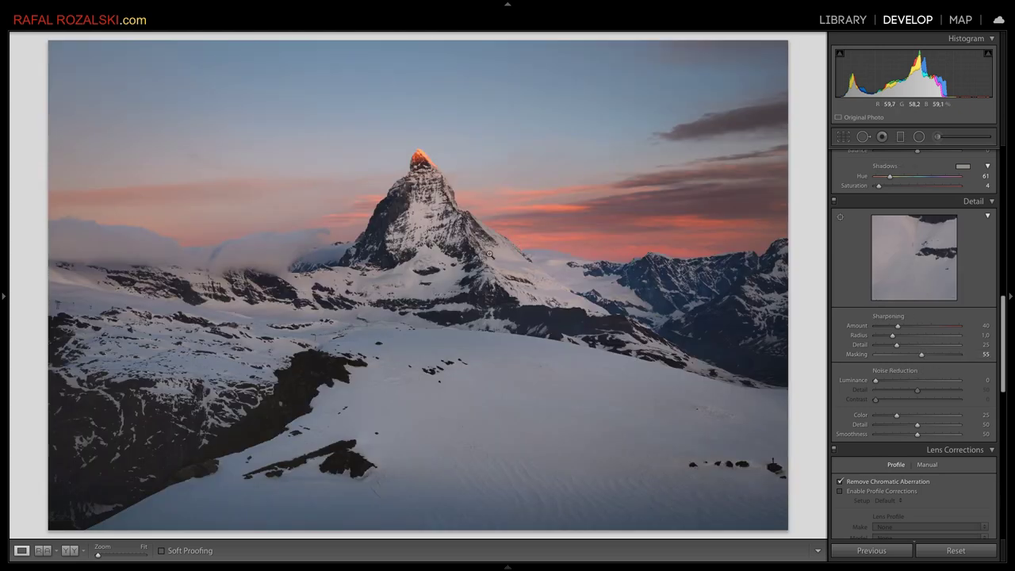
key("alt")
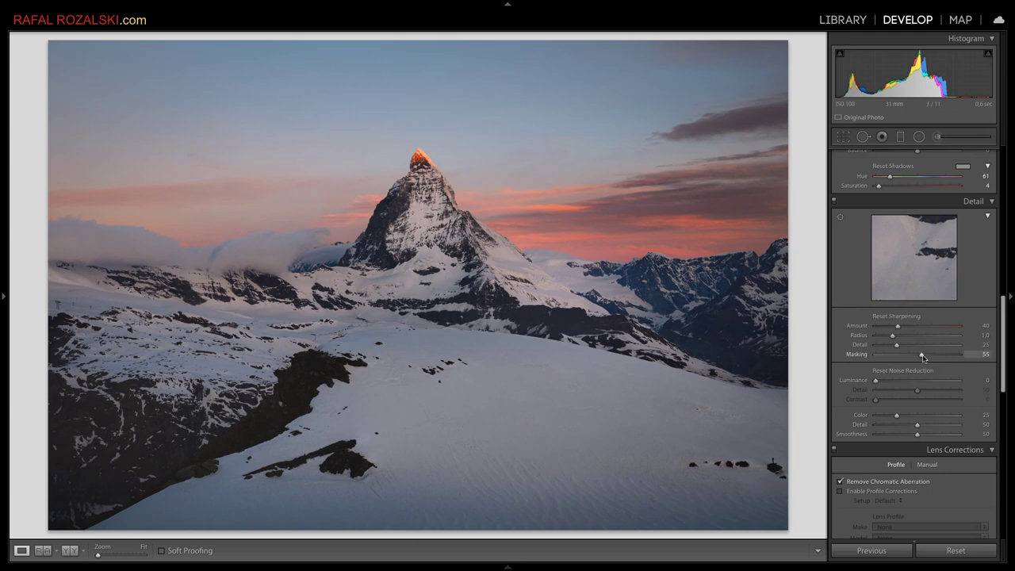
left_click_drag(922, 355, 923, 359)
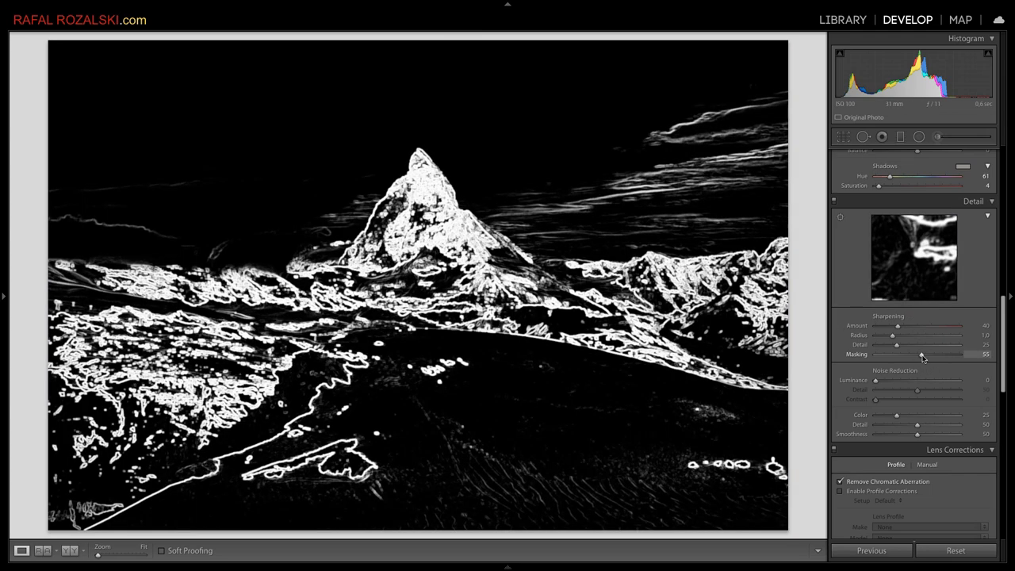
left_click_drag(922, 359, 922, 359)
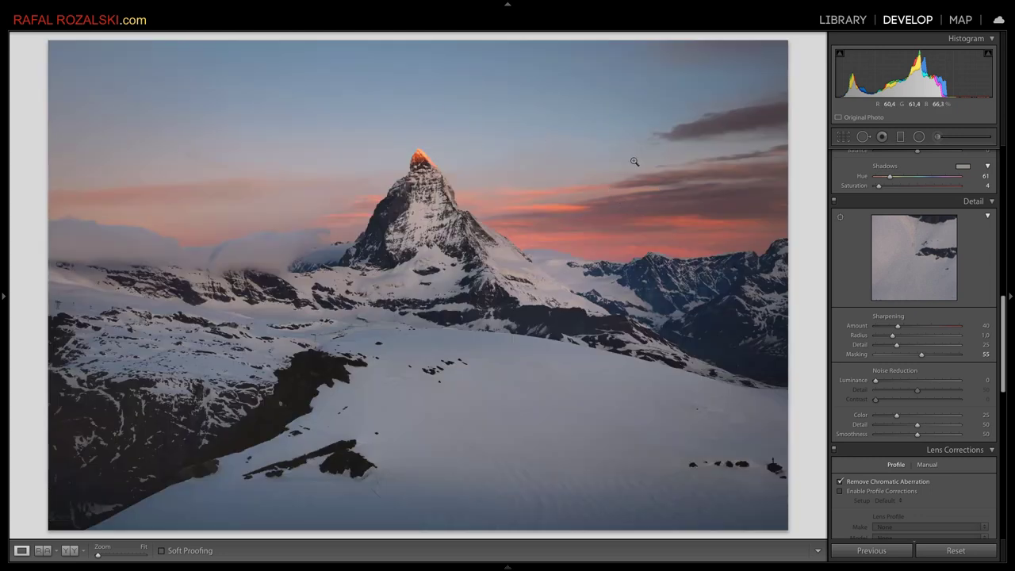
left_click_drag(899, 328, 894, 330)
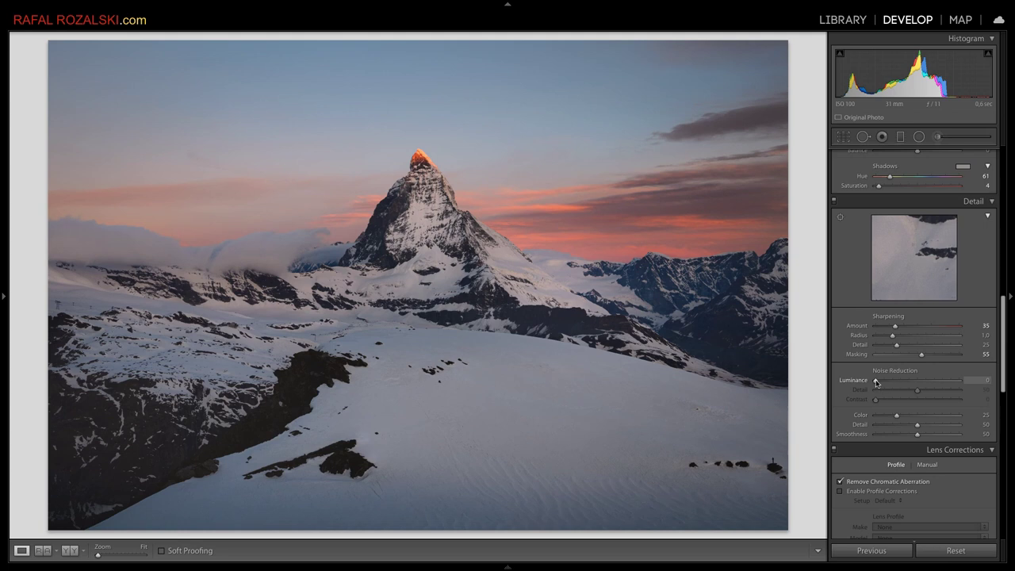
left_click_drag(876, 381, 898, 378)
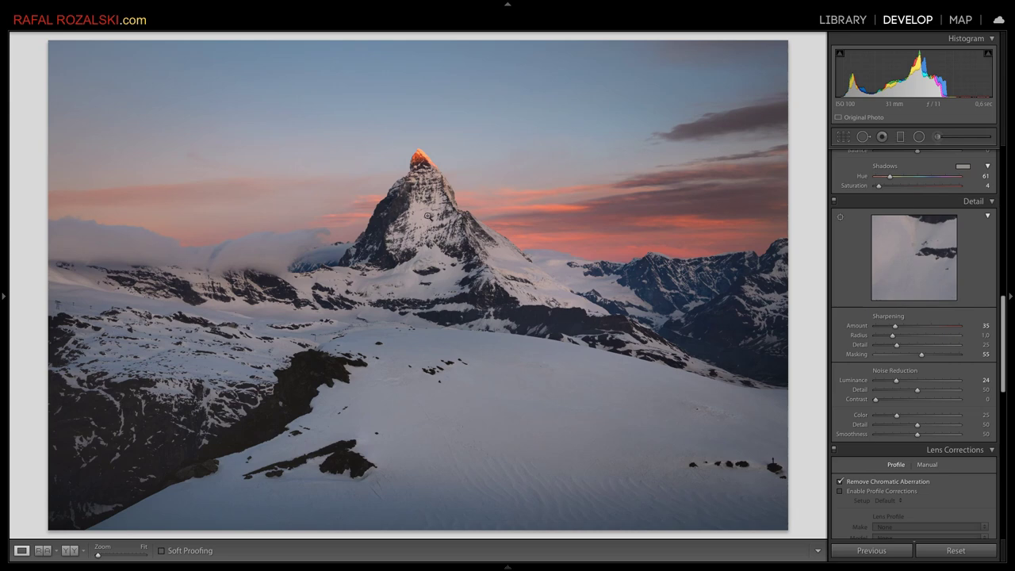
left_click(438, 218)
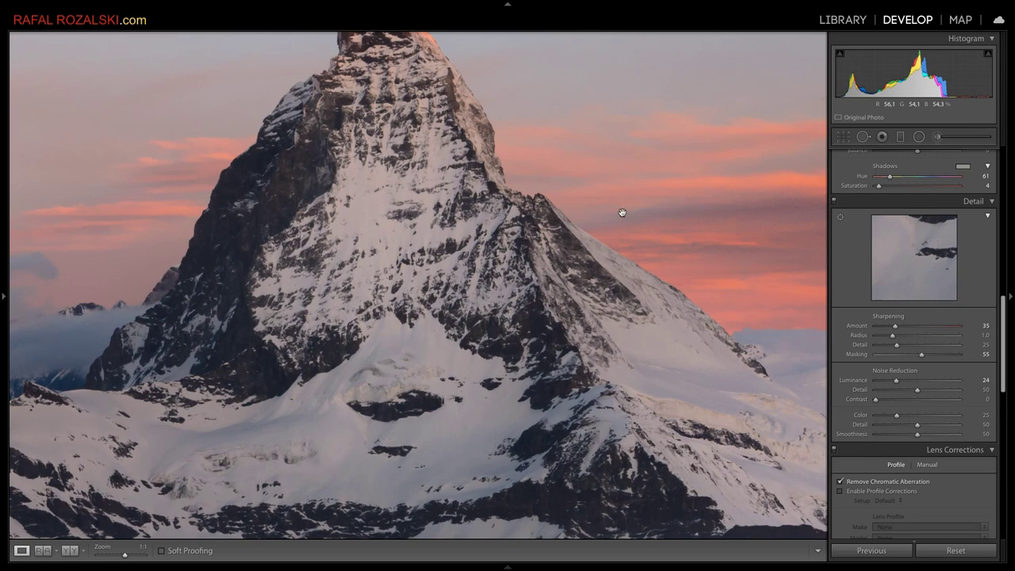
left_click(835, 202)
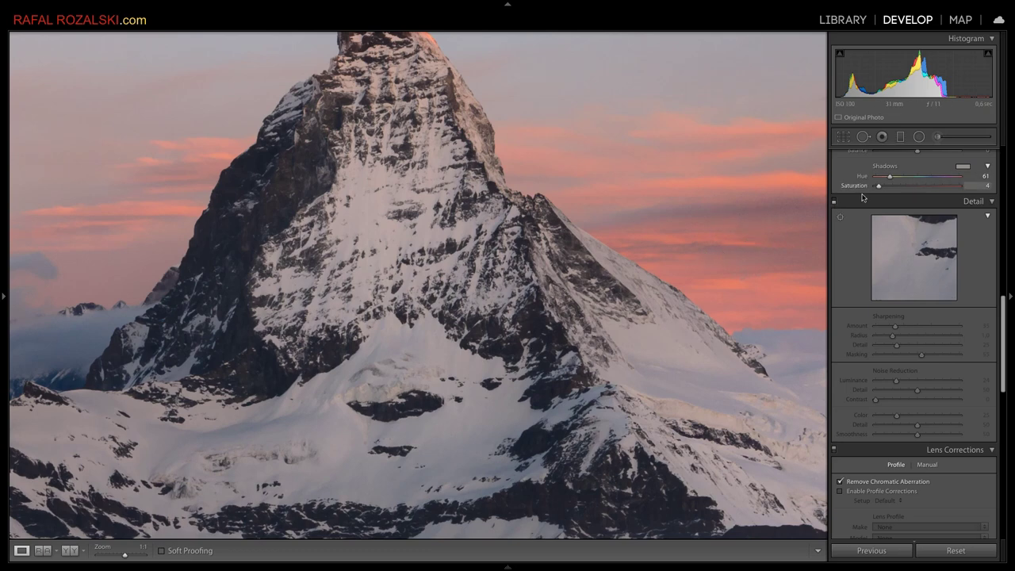
left_click(835, 202)
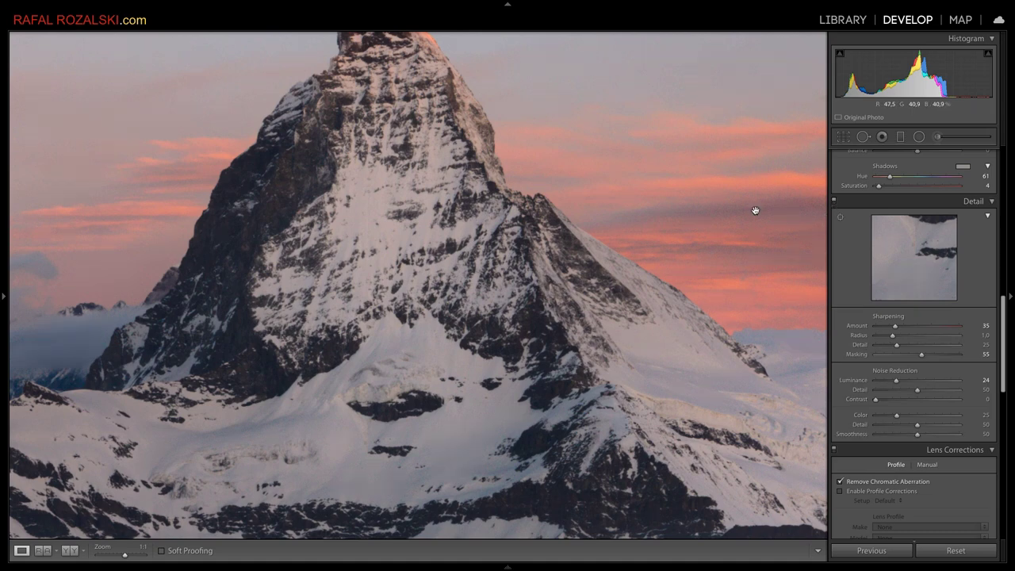
left_click(661, 271)
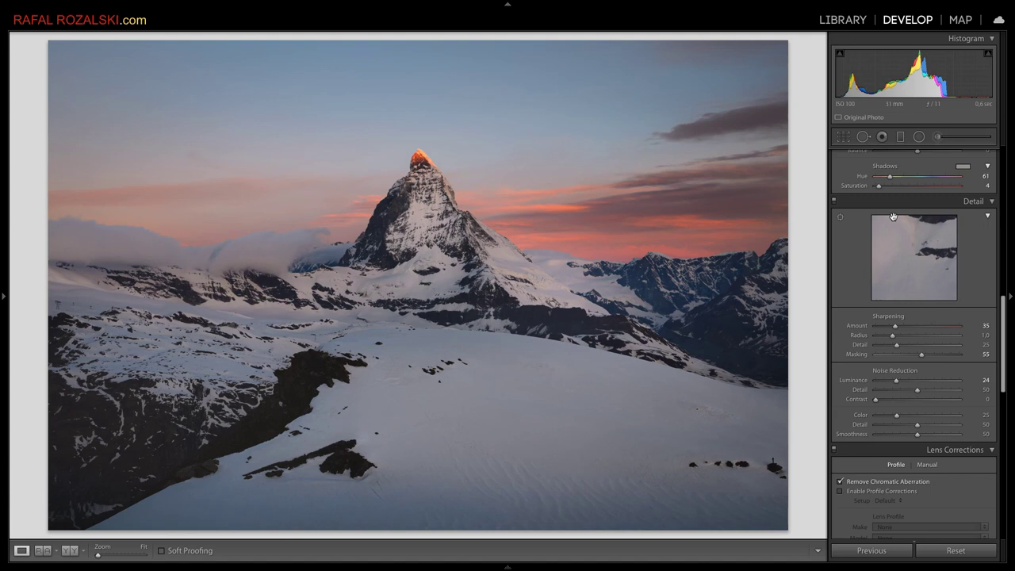
Draw a large trial radial filter around the Matterhorn with warmer Temp and lifted Shadows
scroll(977, 234, "up", 5)
scroll(977, 234, "up", 5)
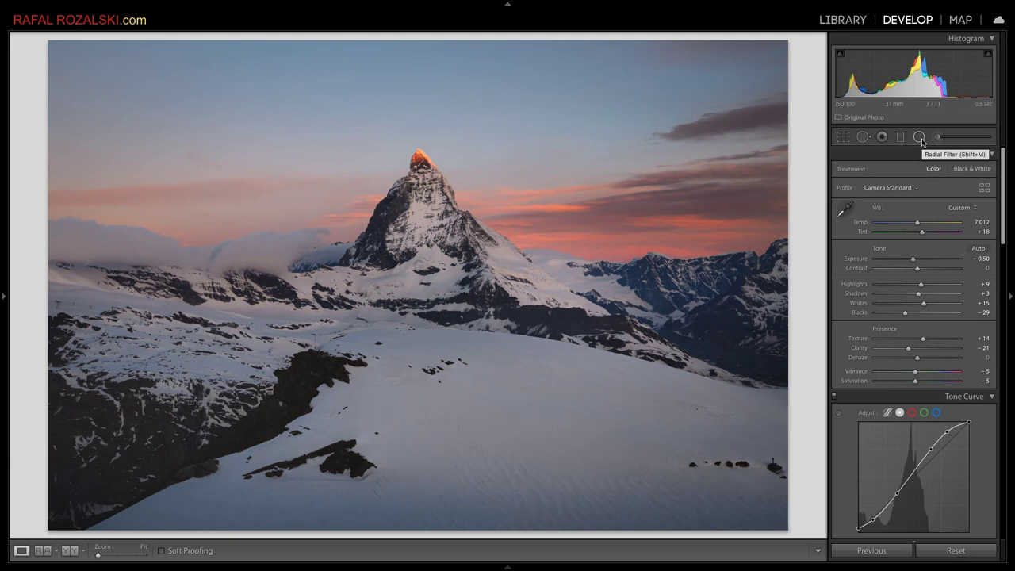
left_click(920, 137)
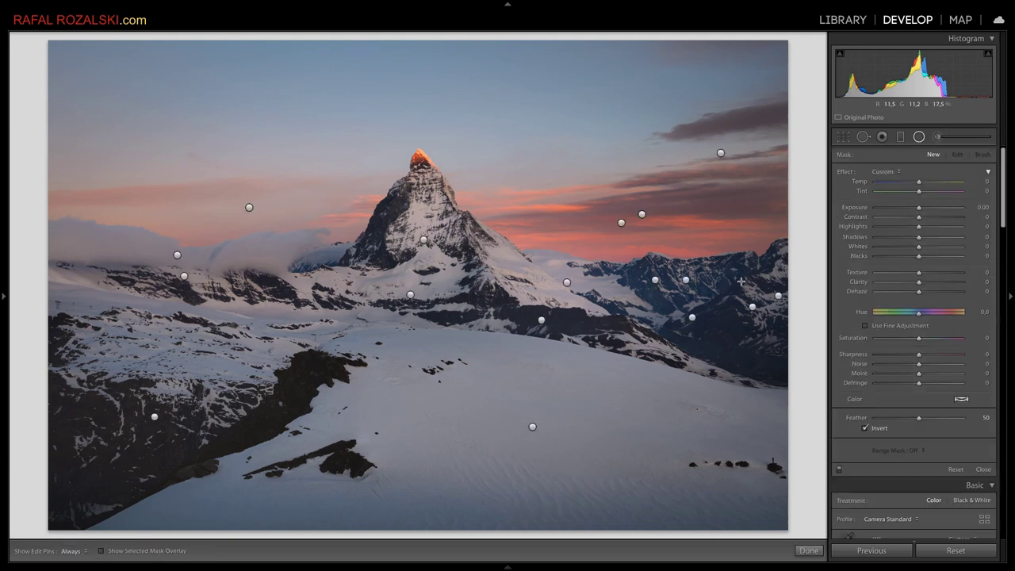
left_click_drag(451, 355, 361, 490)
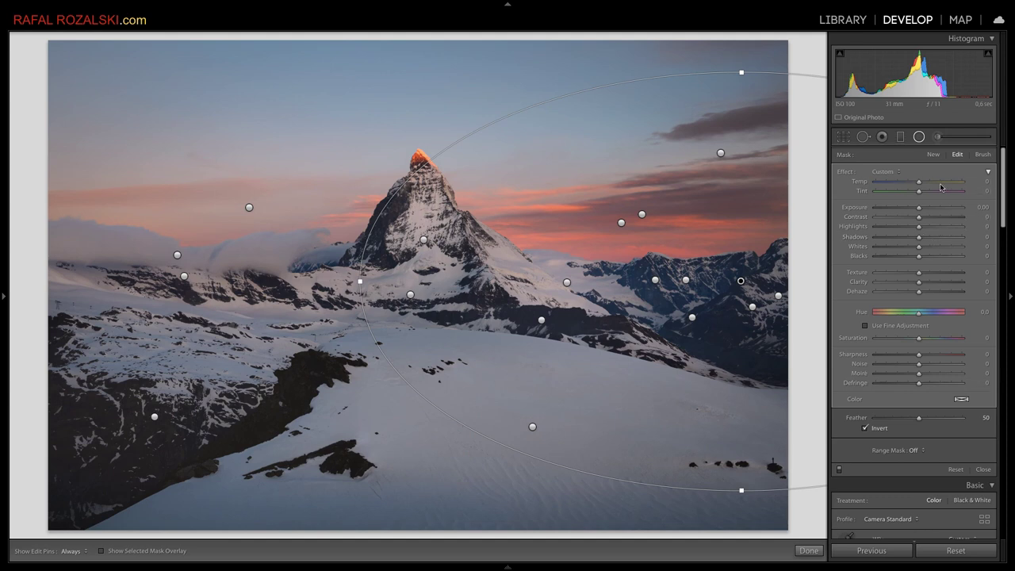
left_click_drag(932, 182, 940, 185)
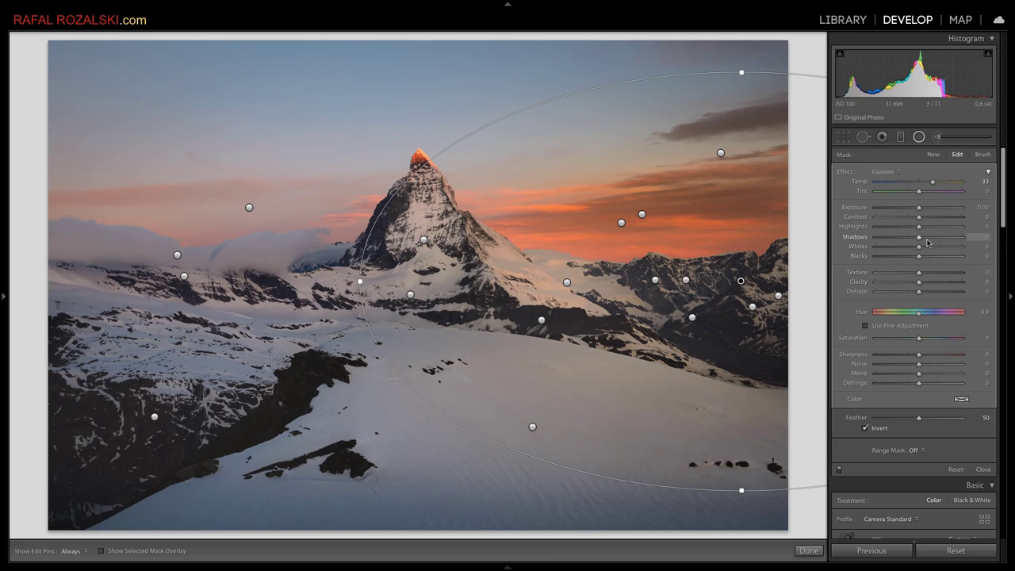
left_click(933, 238)
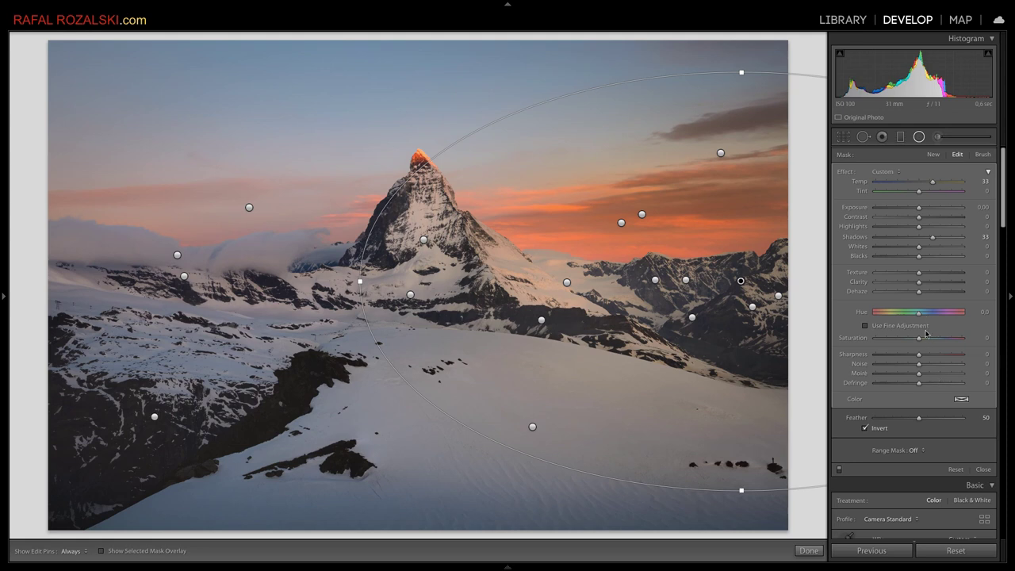
Try a slight hue shift and less warmth on the trial filter, then delete it
left_click(866, 325)
mouse_move(929, 315)
left_mouse_down()
mouse_move(890, 319)
mouse_move(954, 317)
mouse_move(932, 319)
left_mouse_up()
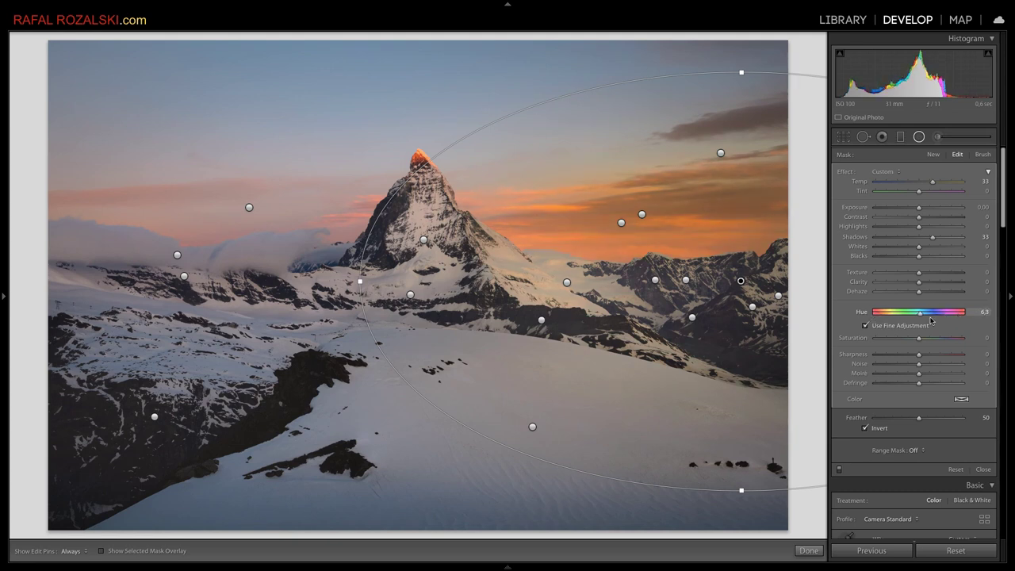
left_click(865, 325)
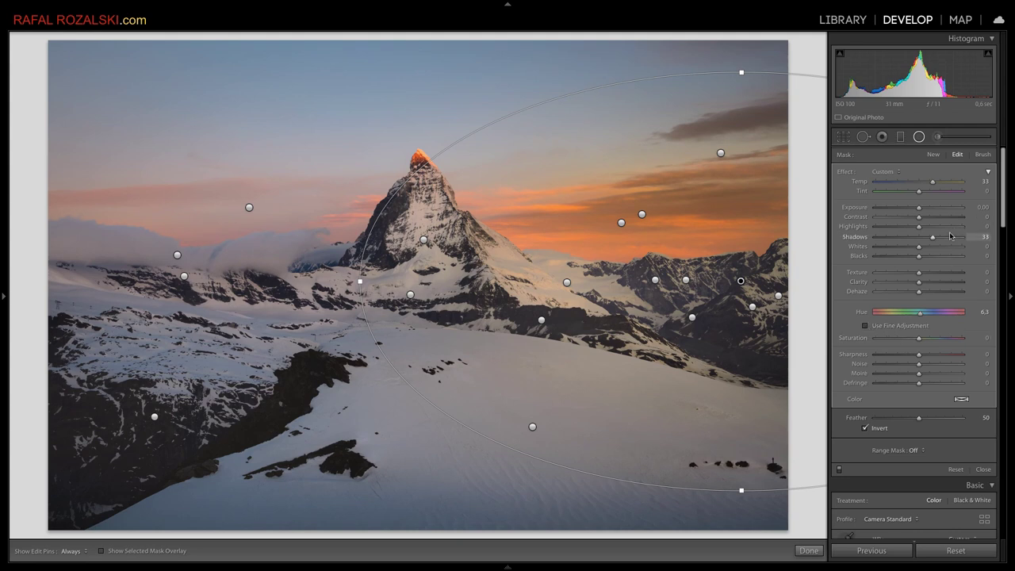
scroll(922, 237, "down", 2)
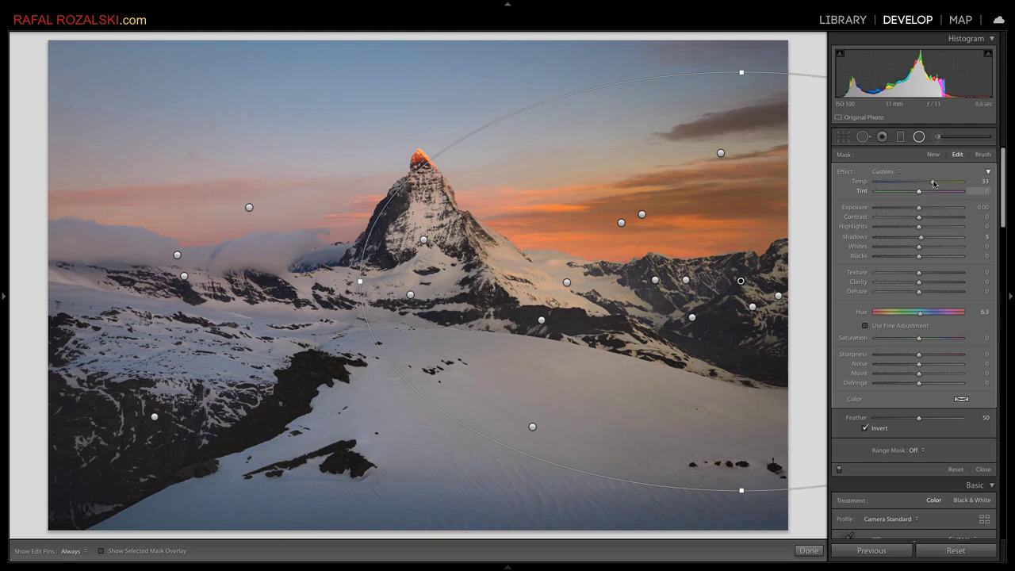
left_click_drag(933, 182, 918, 185)
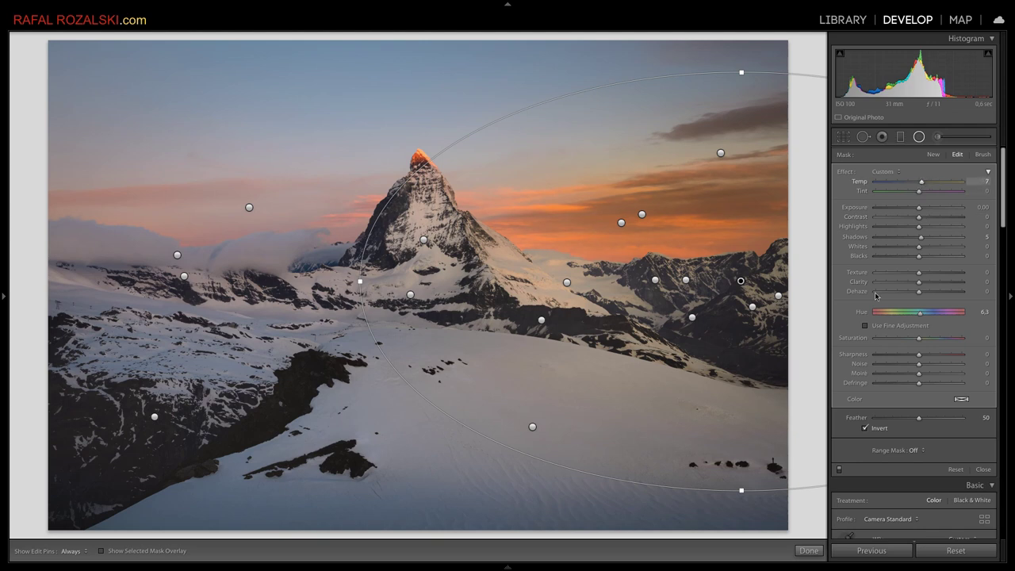
key("Delete")
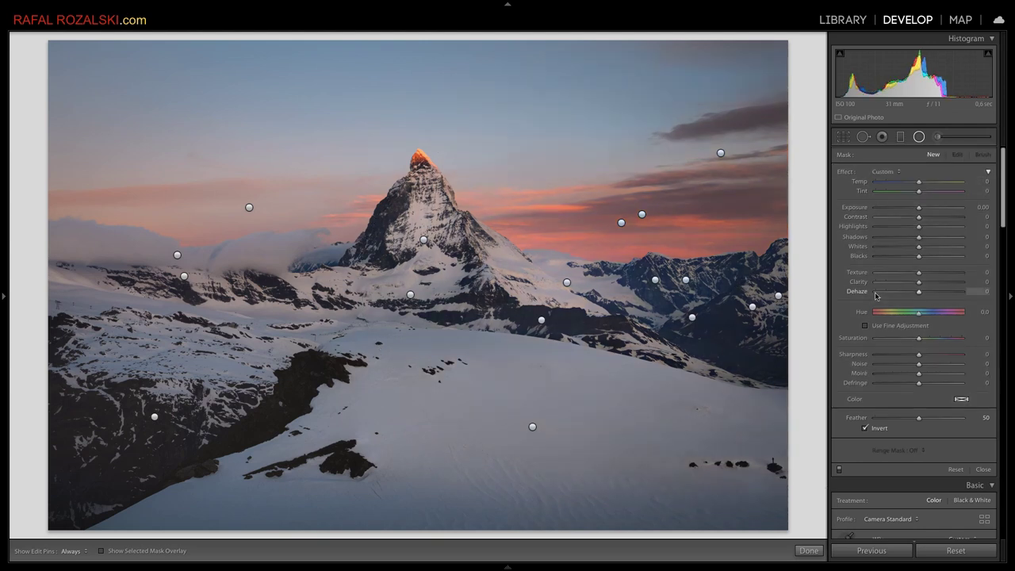
Leave radial filter editing and set the global Temp to about 7,100
key("shift+m")
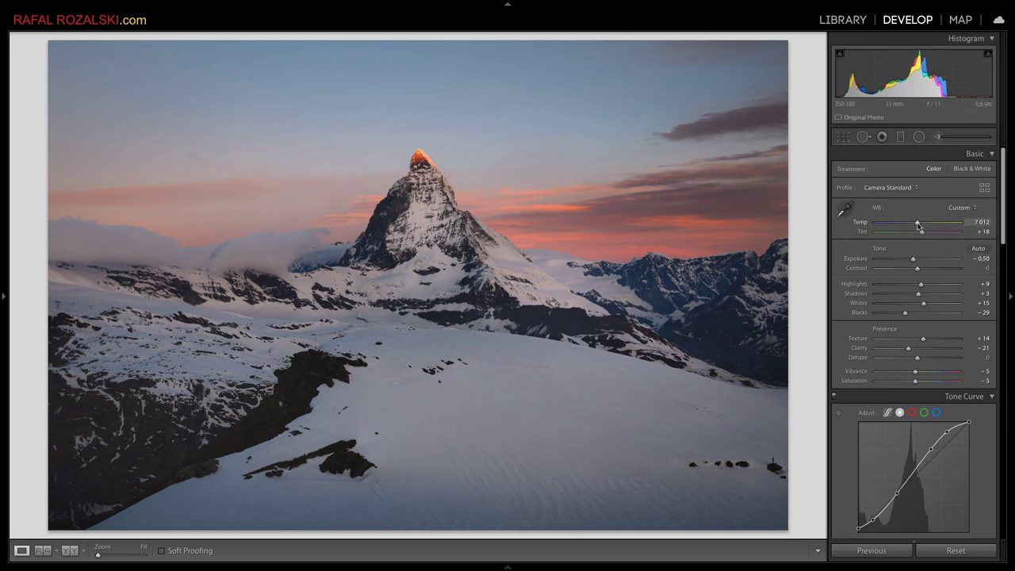
left_click_drag(919, 226, 920, 227)
left_click_drag(920, 226, 919, 226)
Draw a radial filter over the clouds right of the Matterhorn, limited to luminance 0–55
left_click(920, 136)
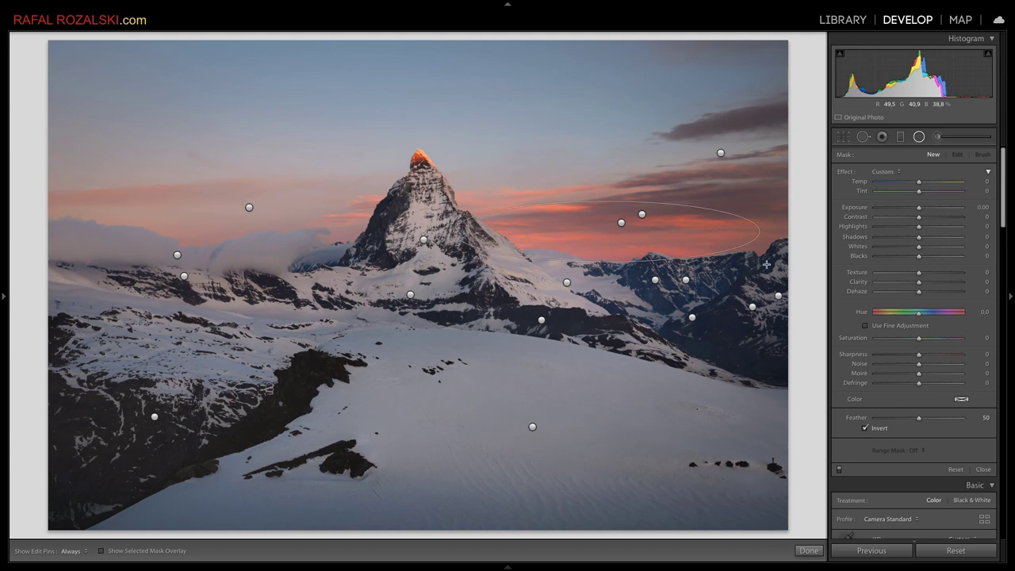
left_click_drag(767, 264, 774, 268)
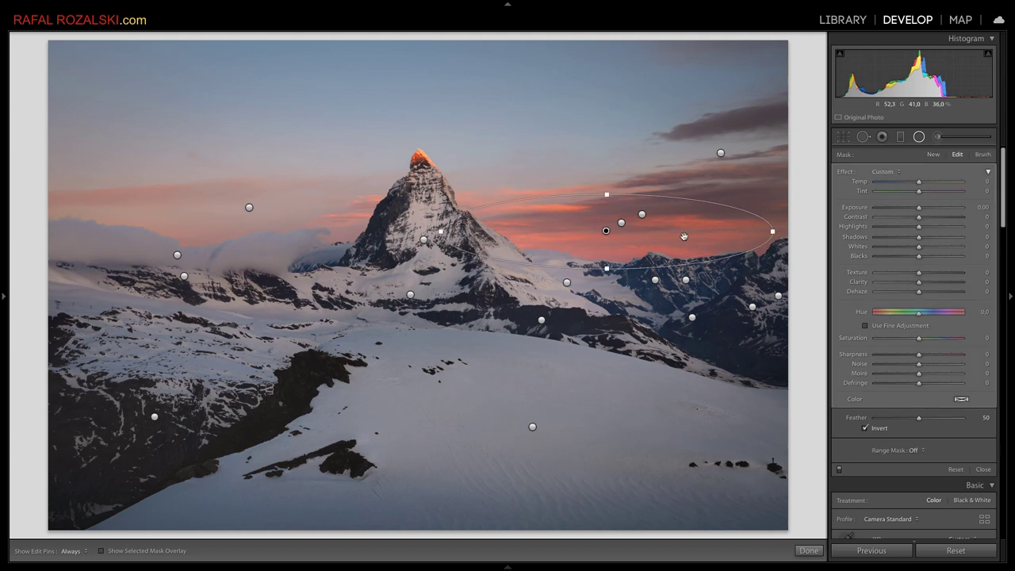
left_click_drag(684, 236, 719, 234)
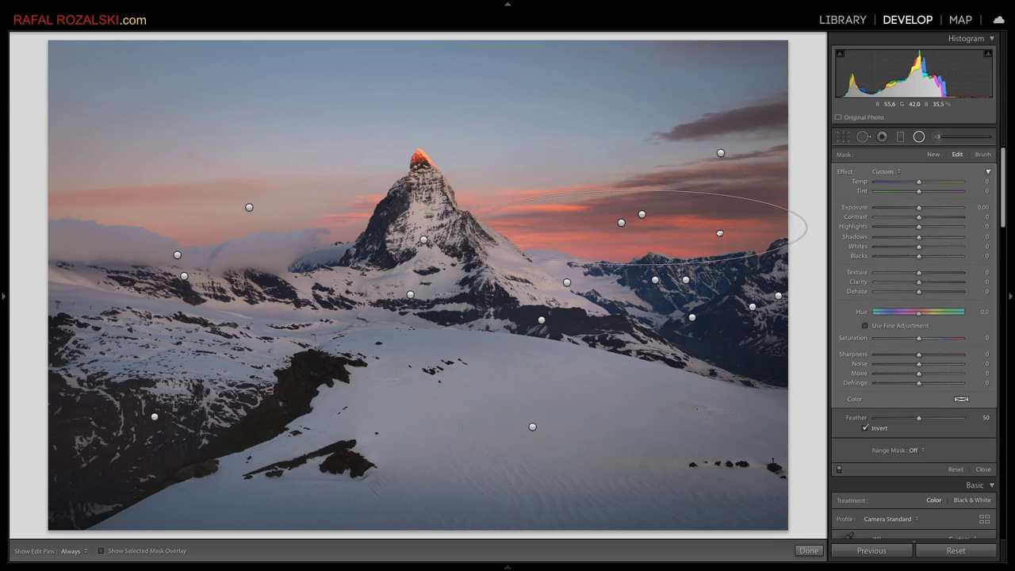
left_click_drag(720, 233, 722, 231)
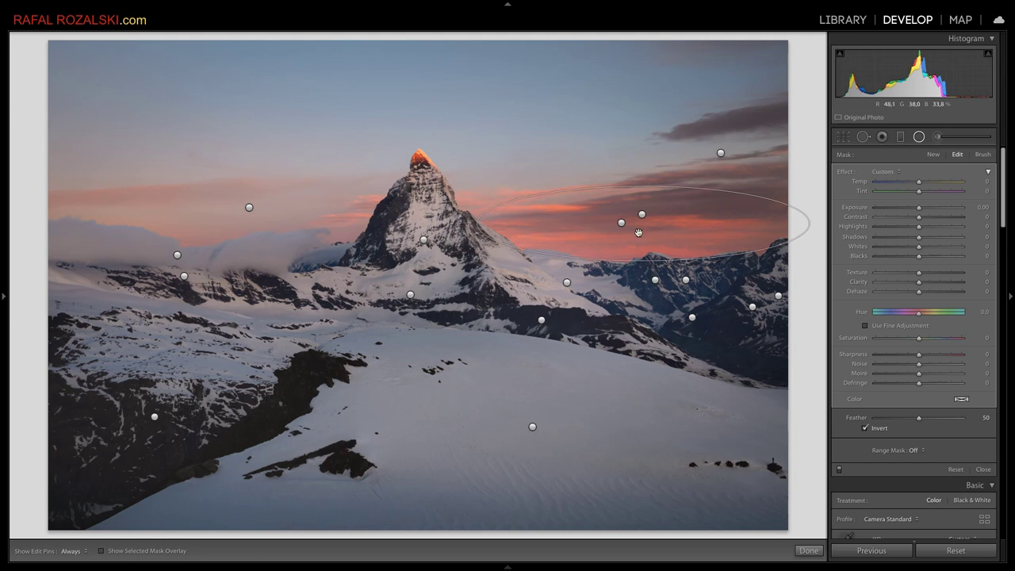
left_click(916, 451)
left_click(920, 468)
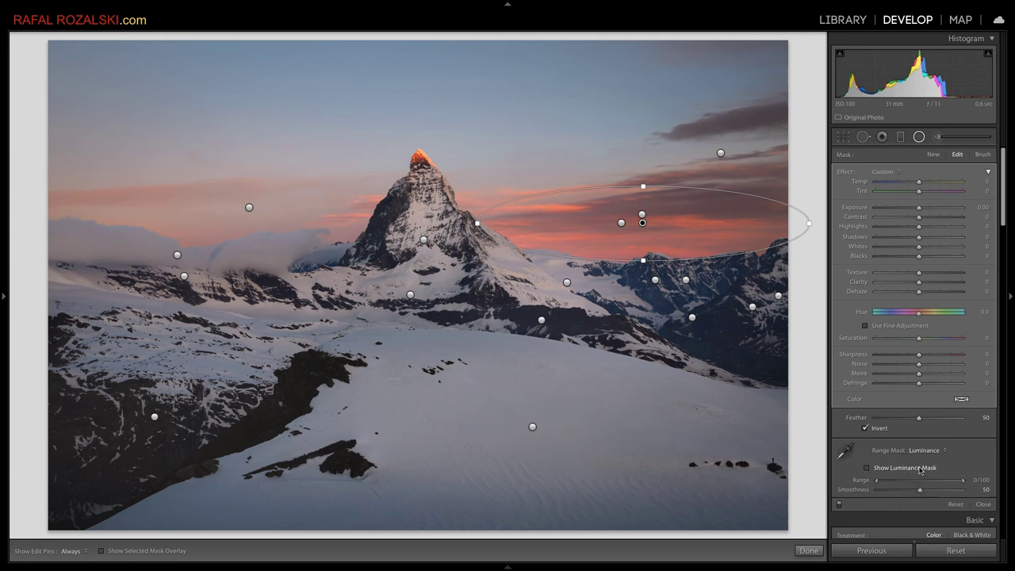
left_click(920, 468)
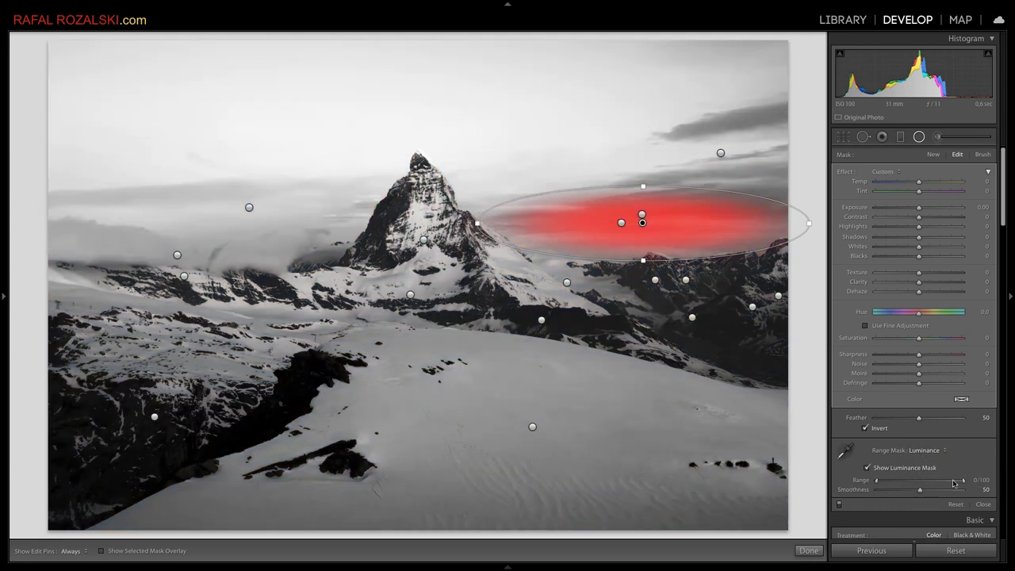
left_click_drag(955, 484, 925, 483)
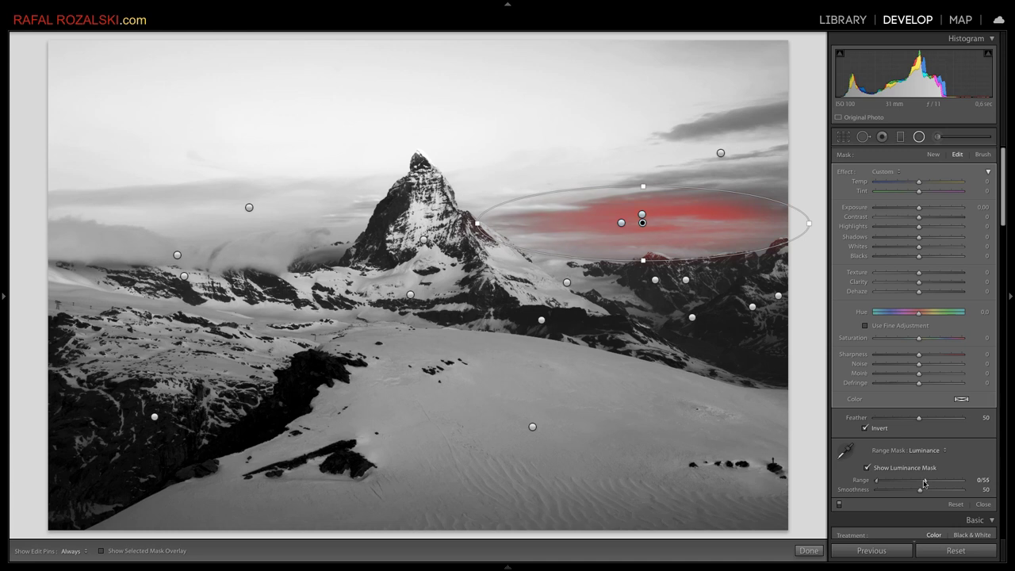
left_click(867, 468)
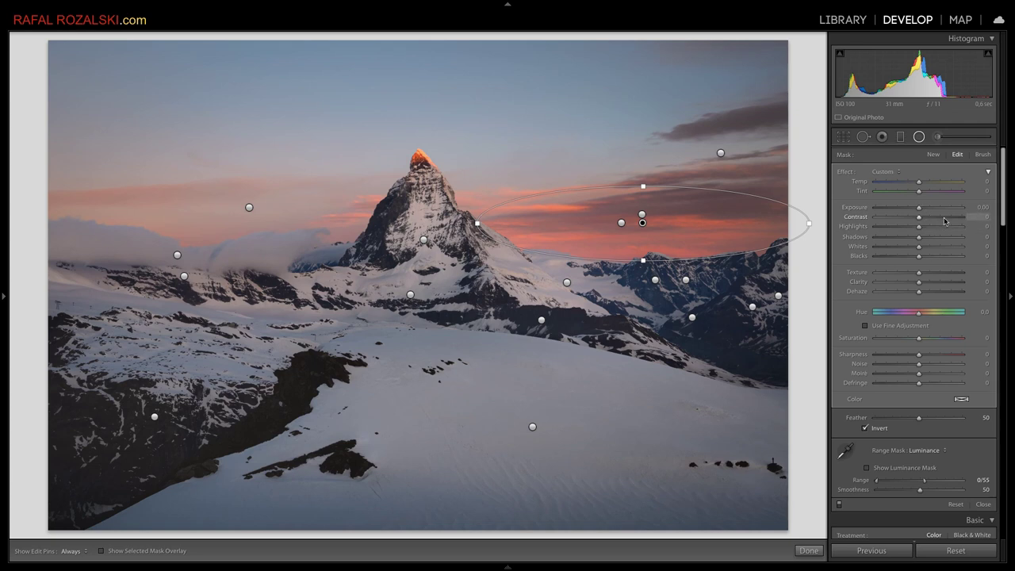
Give the cloud filter Whites +11, Blacks -10 and Shadows -3, discarding trial Contrast and Exposure changes
left_click_drag(945, 221, 951, 220)
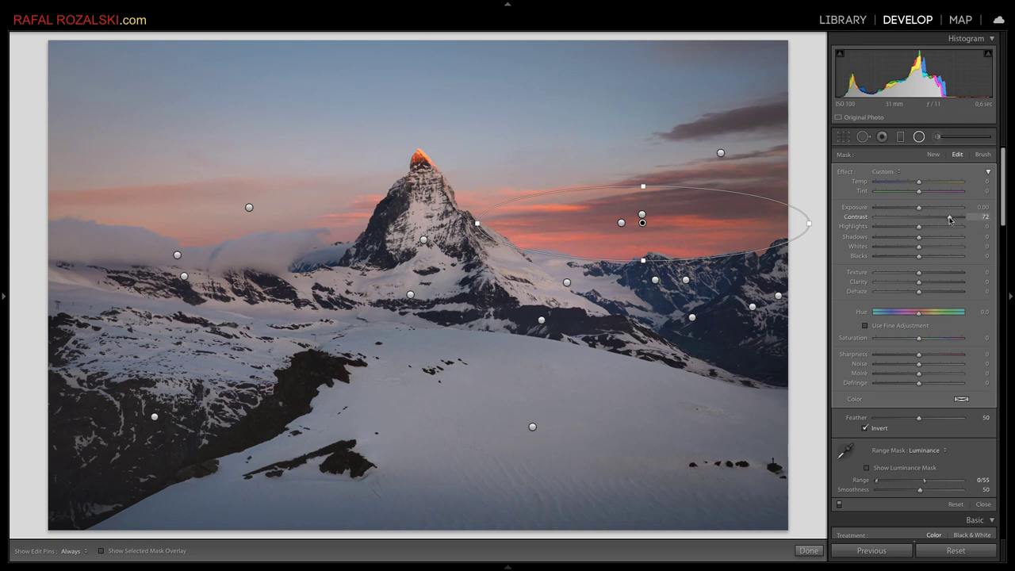
double_click(855, 216)
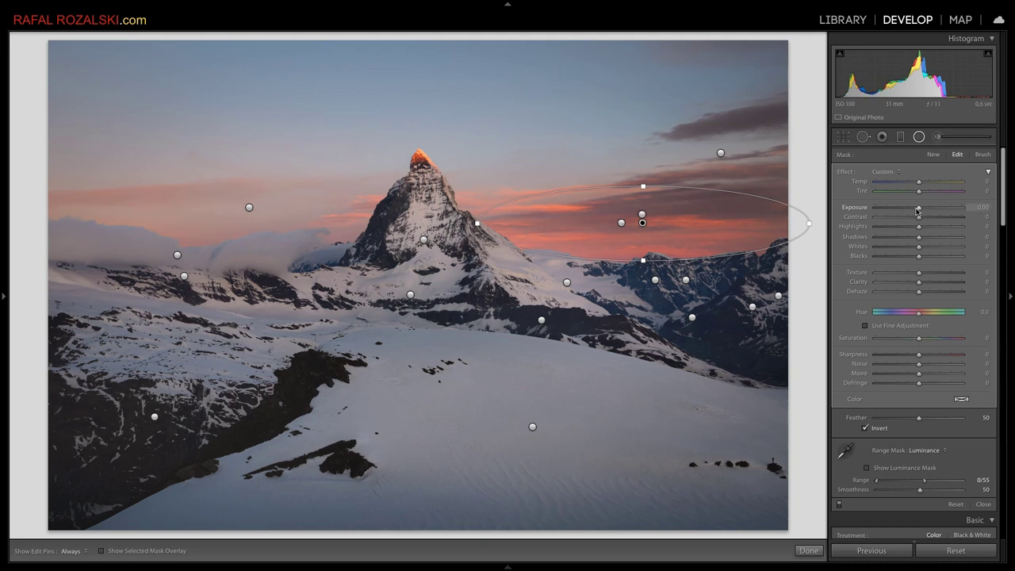
left_click_drag(918, 209, 883, 208)
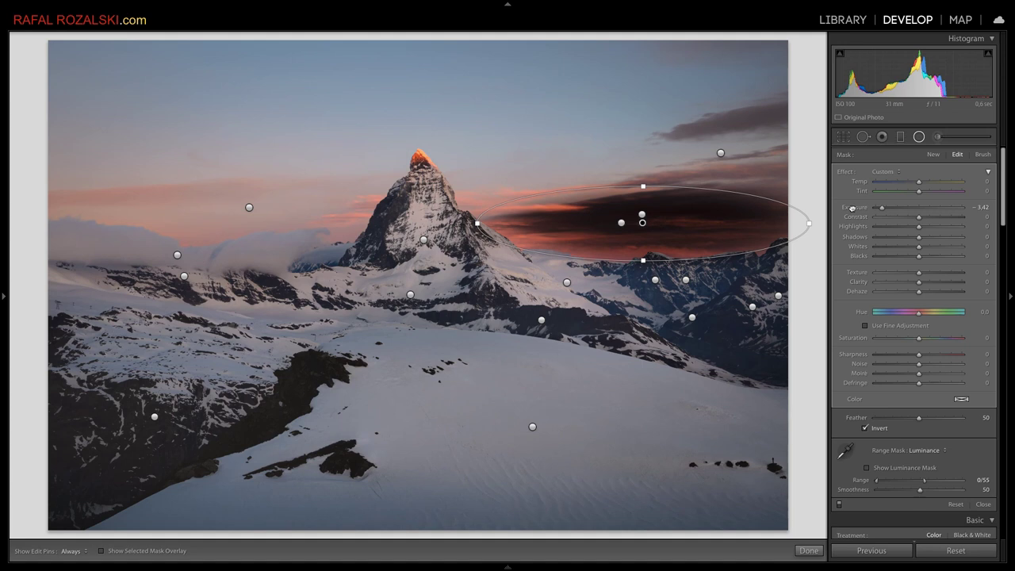
double_click(852, 208)
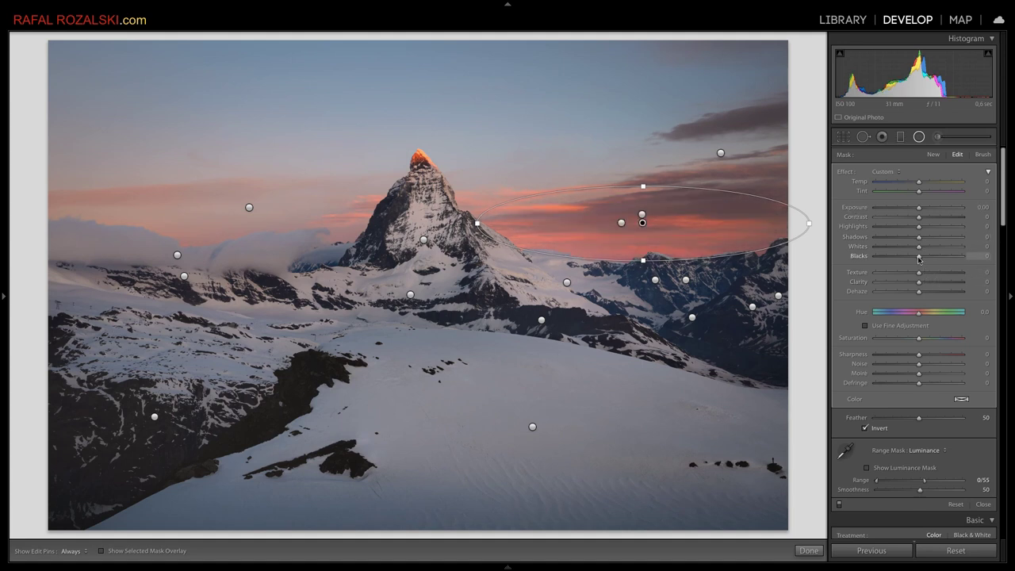
left_click_drag(919, 258, 915, 258)
mouse_move(919, 237)
left_mouse_down()
mouse_move(952, 248)
mouse_move(925, 248)
left_mouse_up()
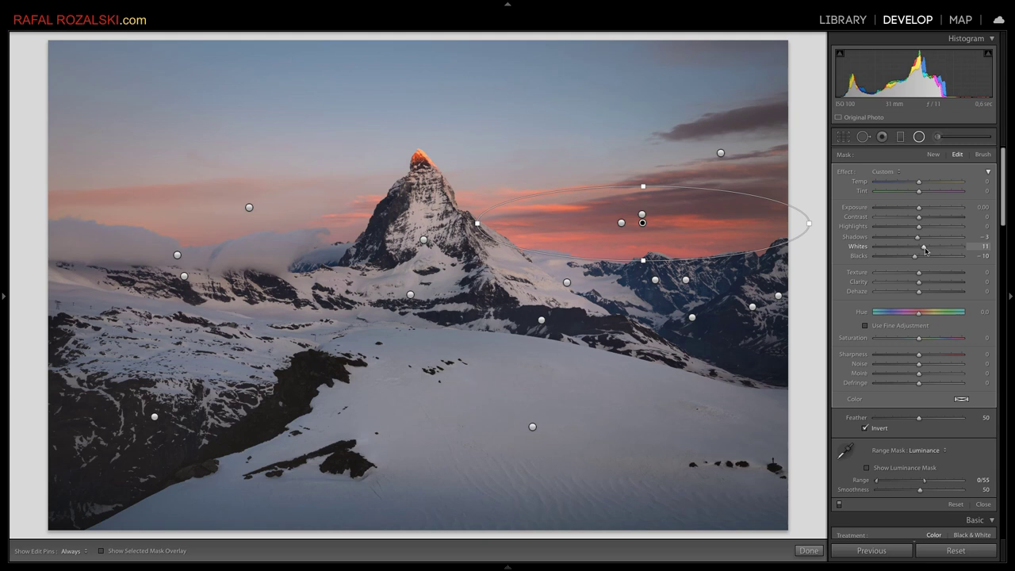
key("Escape")
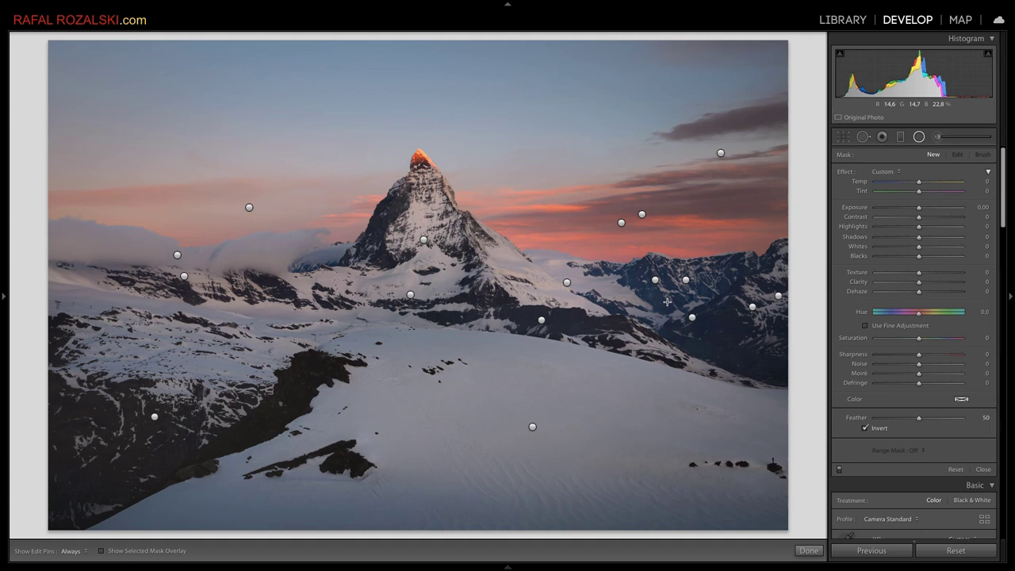
Add a graduated filter across the lower snowfield with Contrast -8
left_click(900, 137)
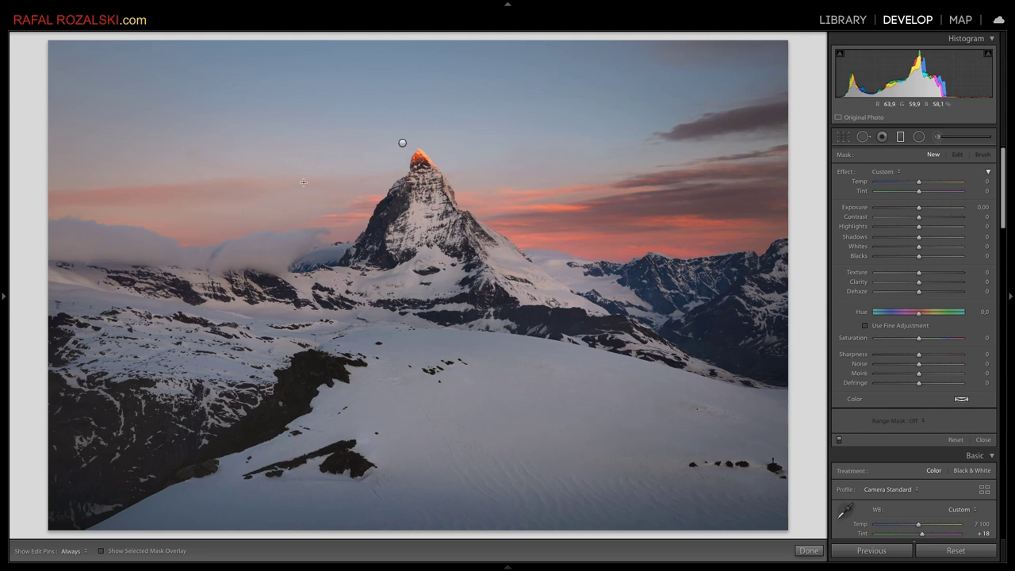
left_click_drag(321, 304, 353, 444)
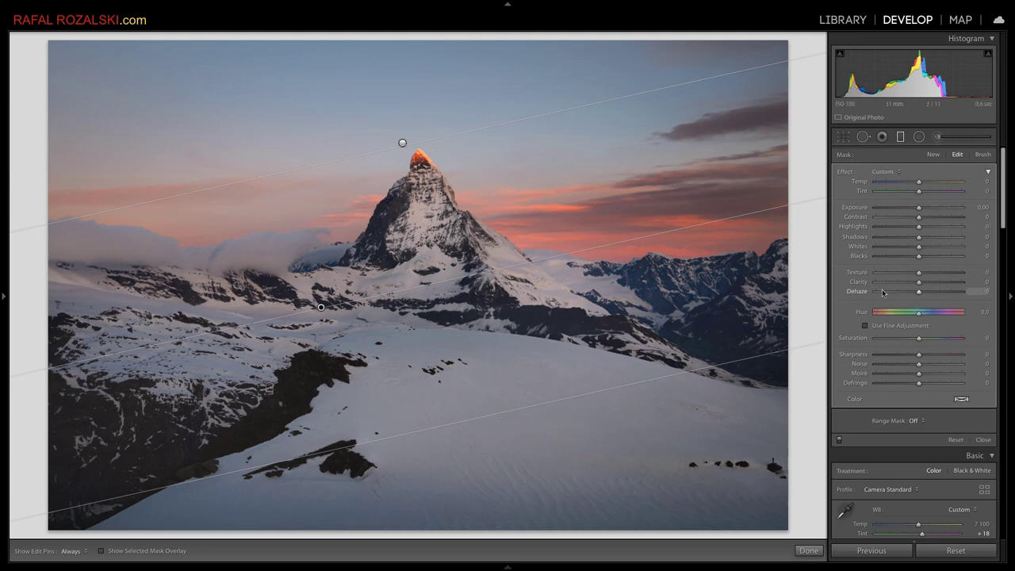
left_click(906, 217)
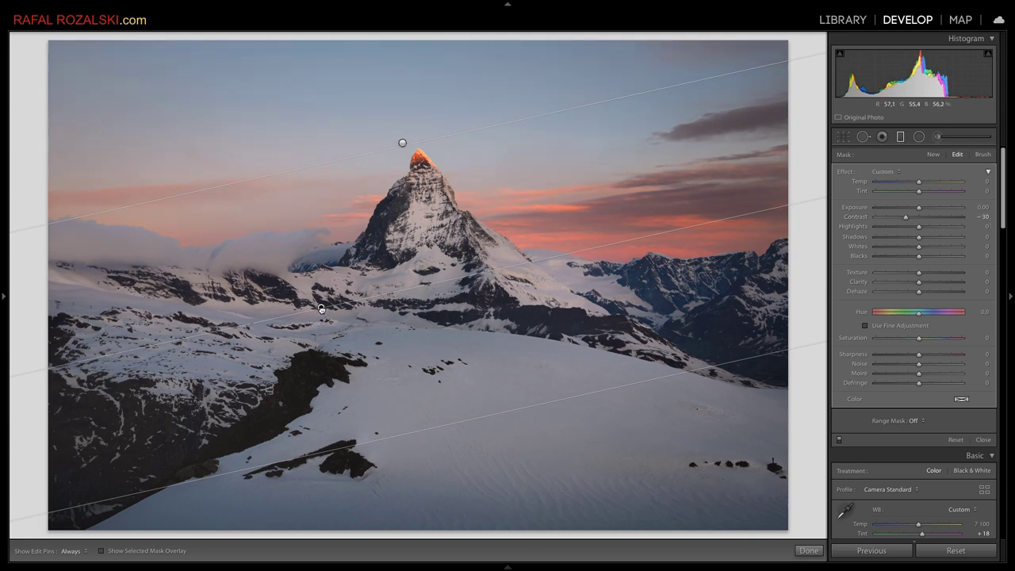
left_click_drag(321, 310, 351, 382)
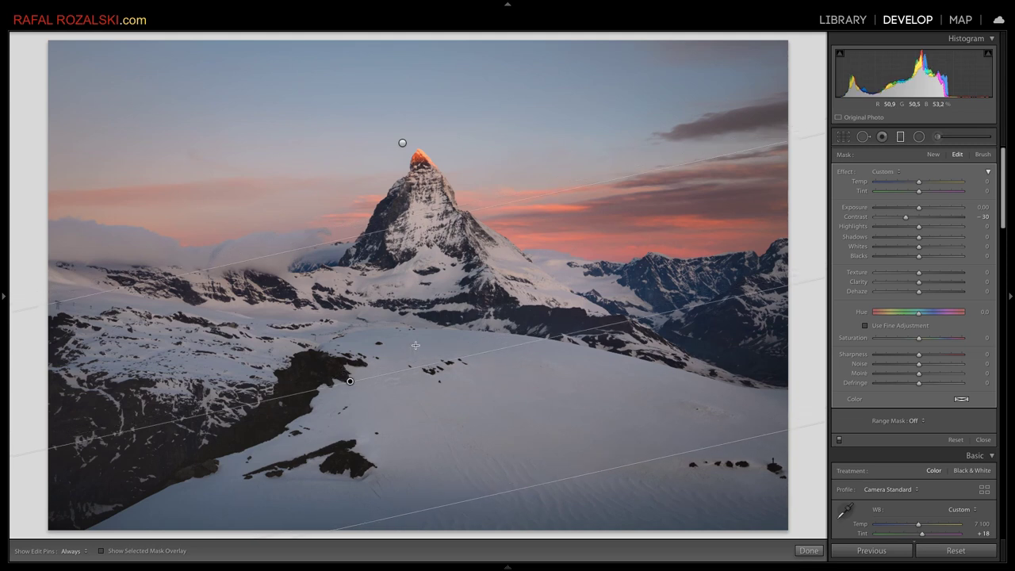
left_click_drag(906, 217, 917, 221)
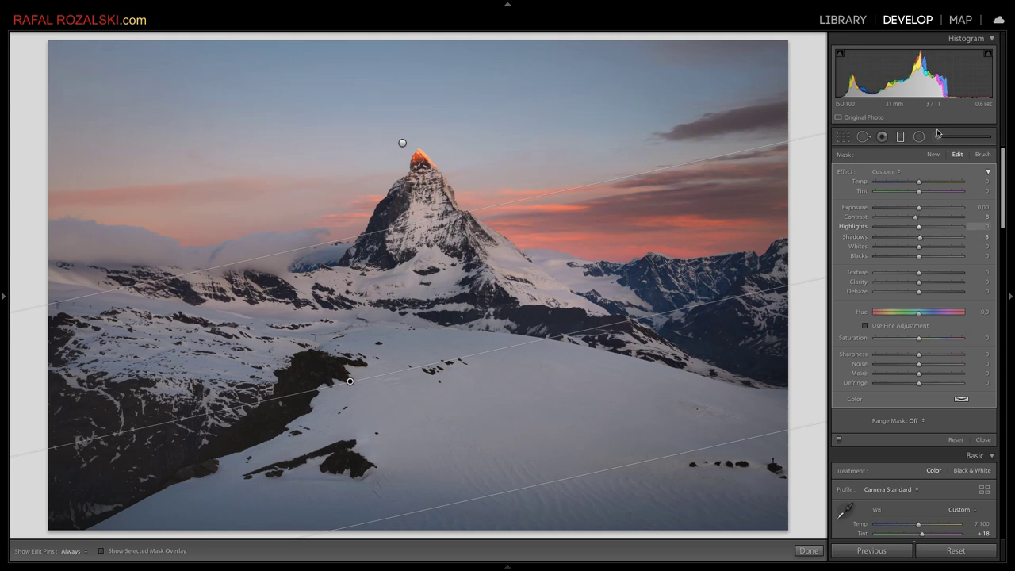
key("Escape")
Add a second gradient in the upper sky with Exposure -0.18
left_click_drag(284, 80, 292, 217)
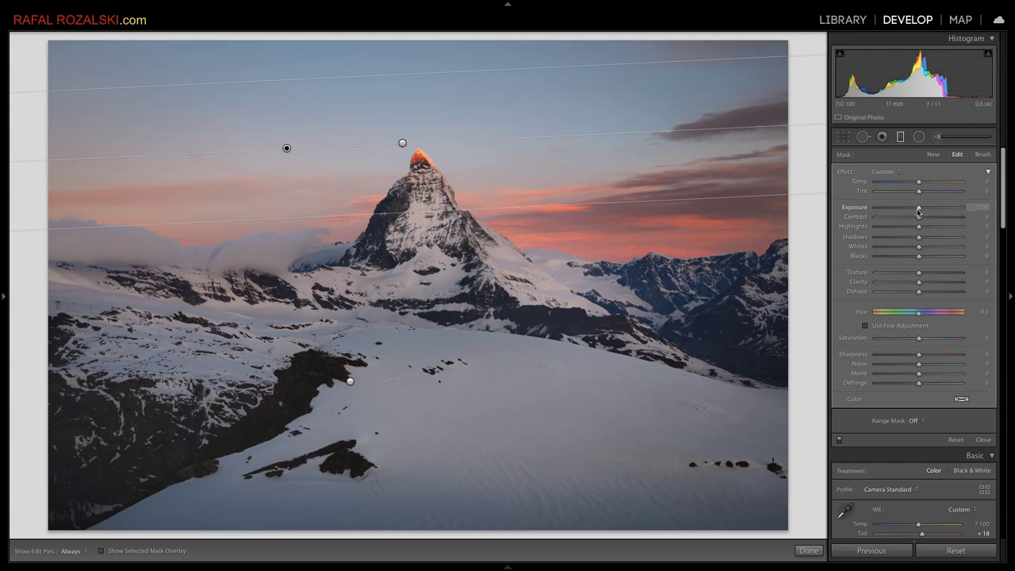
left_click_drag(919, 211, 916, 213)
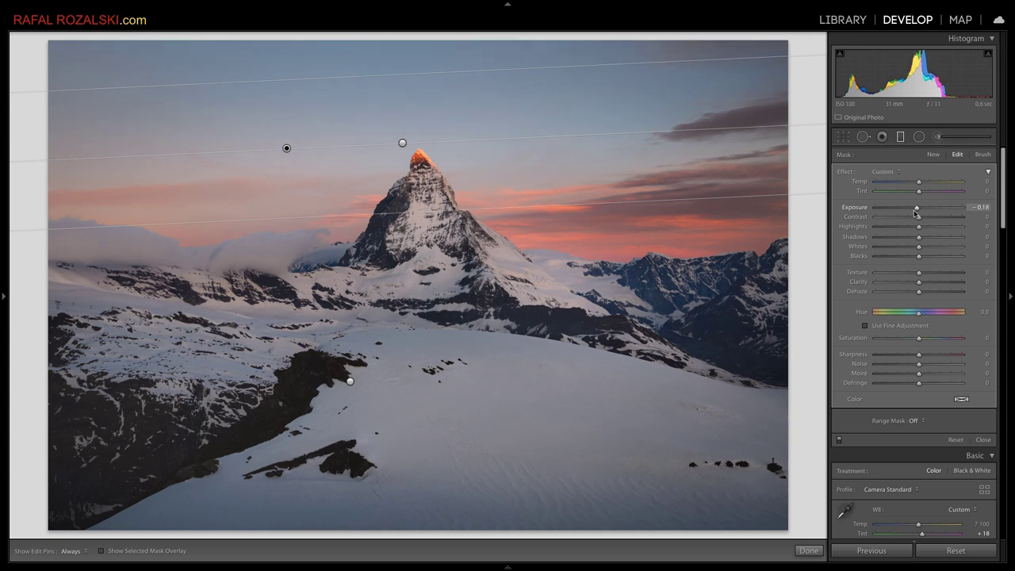
left_click(809, 550)
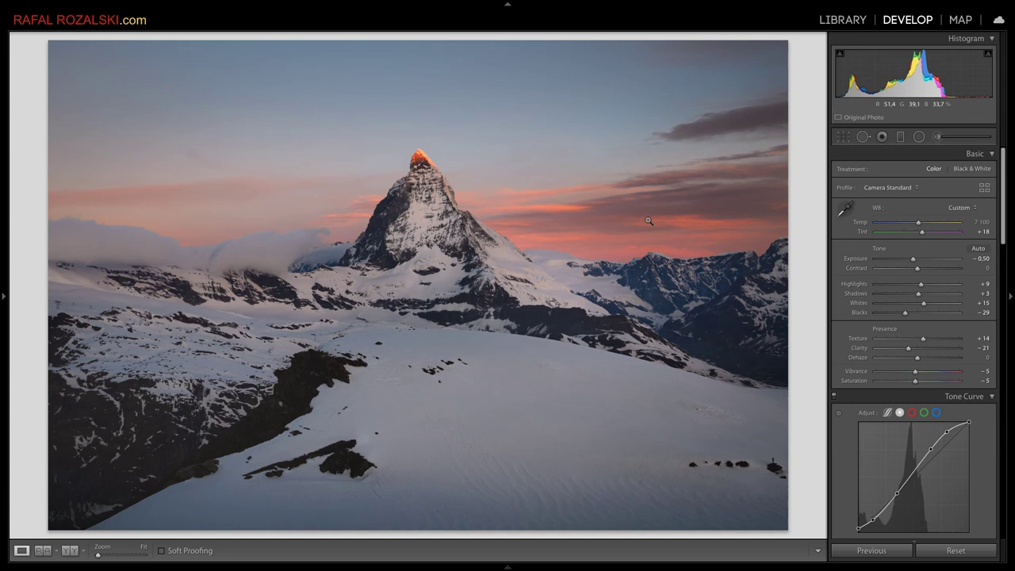
Reset all Develop settings with Ctrl+Shift+R to restore the unedited photo
key("ctrl+shift+r")
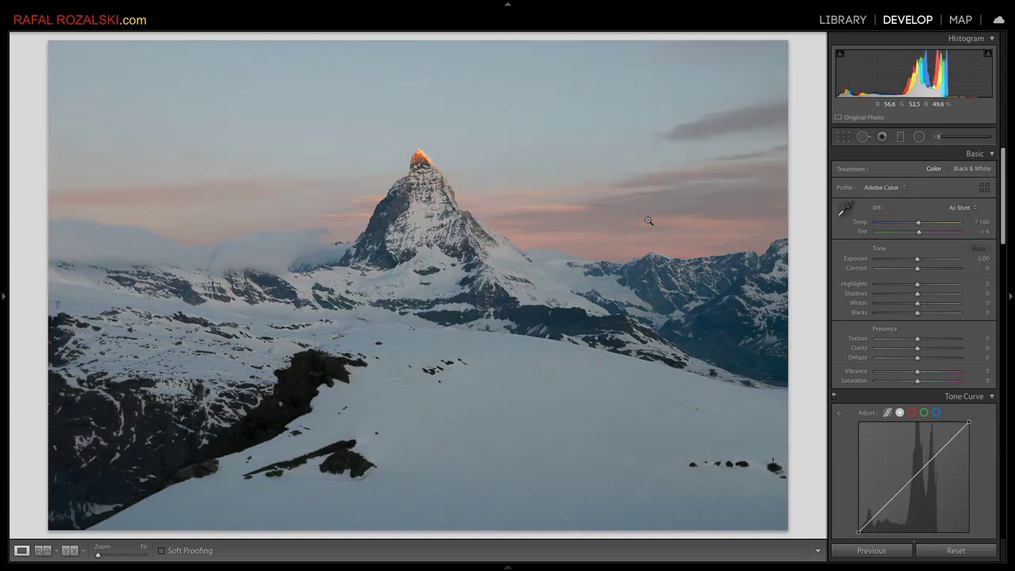